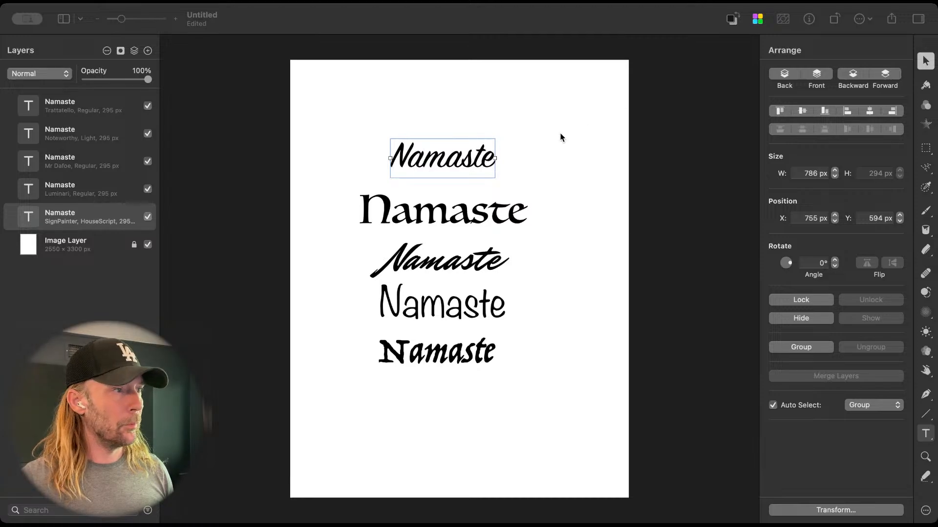
Step: Select all five Namaste texts and move them together further down the page
click(249, 171)
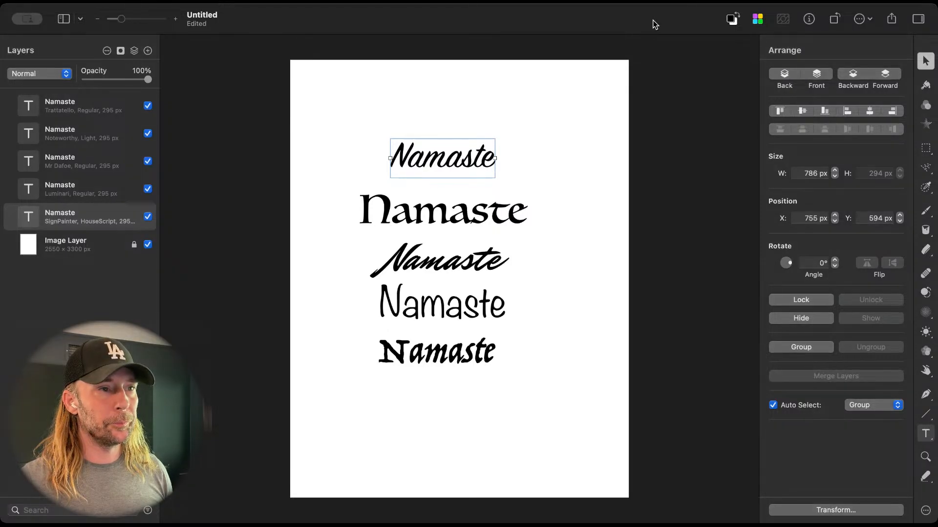
shift+click(436, 202)
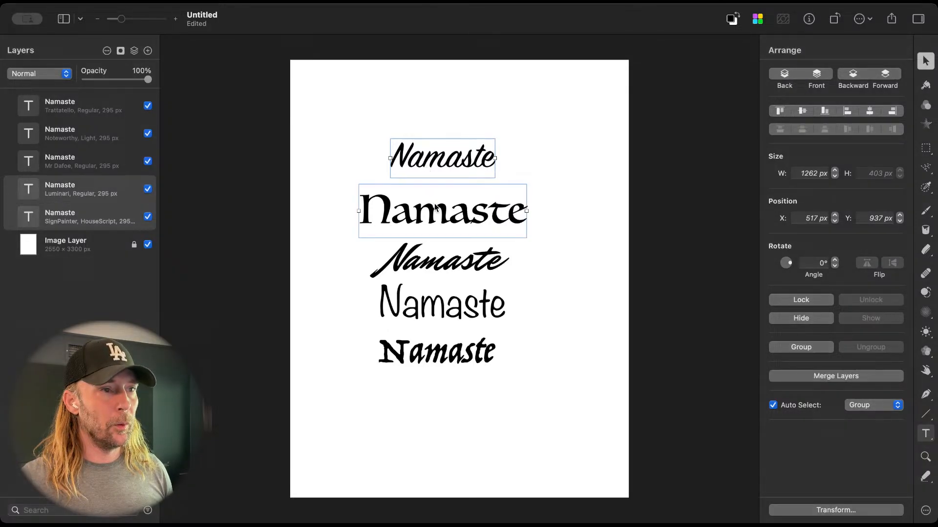
shift+click(437, 263)
shift+click(438, 311)
shift+click(437, 357)
drag(454, 359, 456, 419)
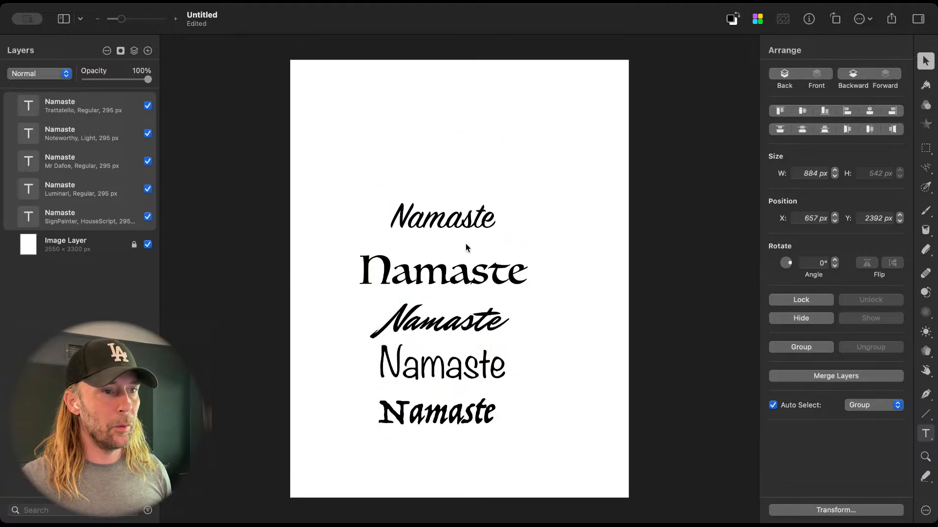
Step: Duplicate the SignPainter Namaste text to the top of the page and replace the copy's wording with "de"
alt+drag(448, 225, 405, 99)
double_click(423, 97)
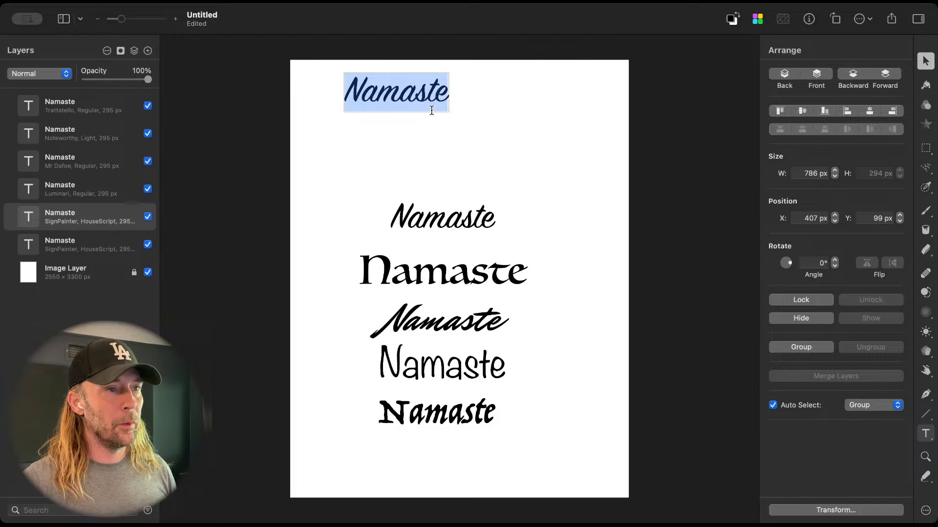
text(de)
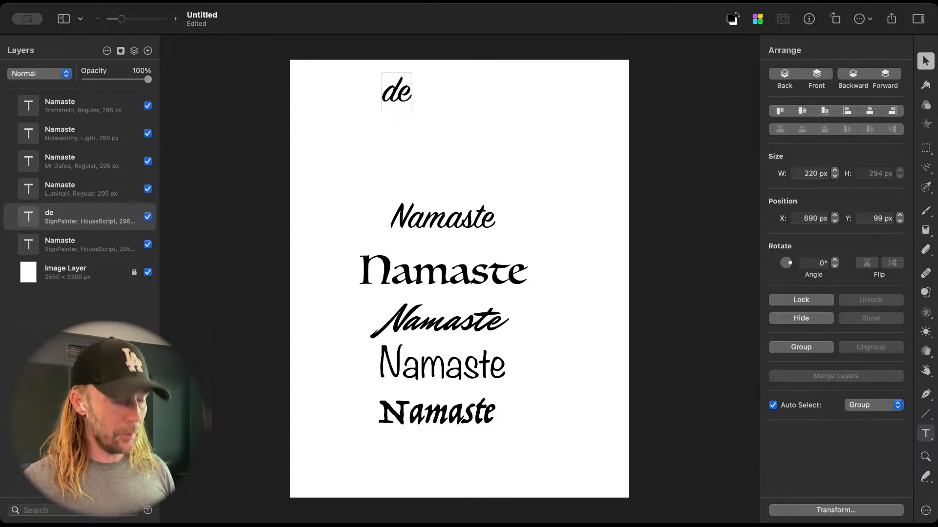
key(super+a)
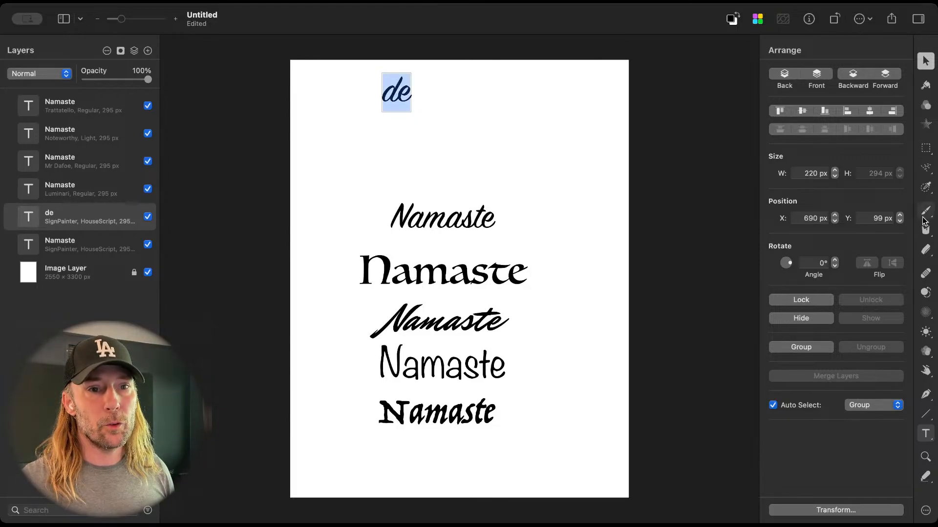
Step: Set the font of the "de" text to Al Nile
click(925, 434)
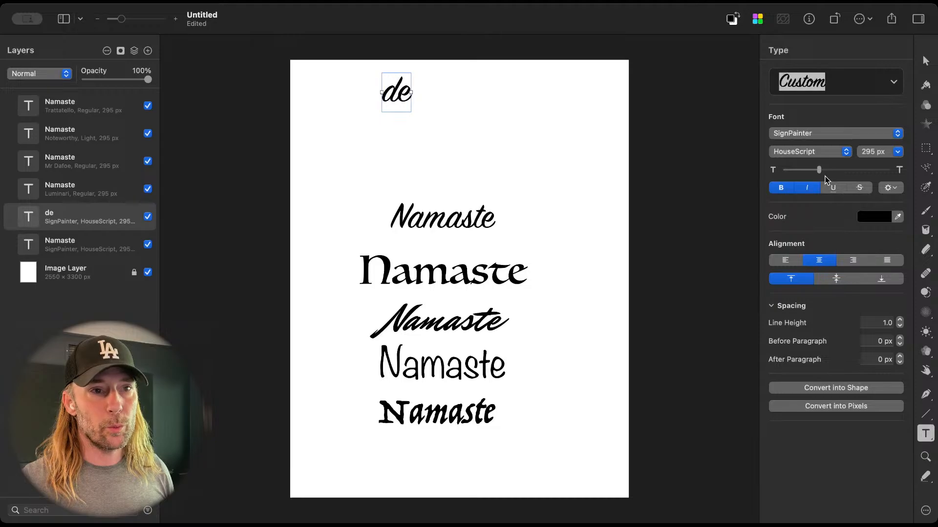
click(801, 136)
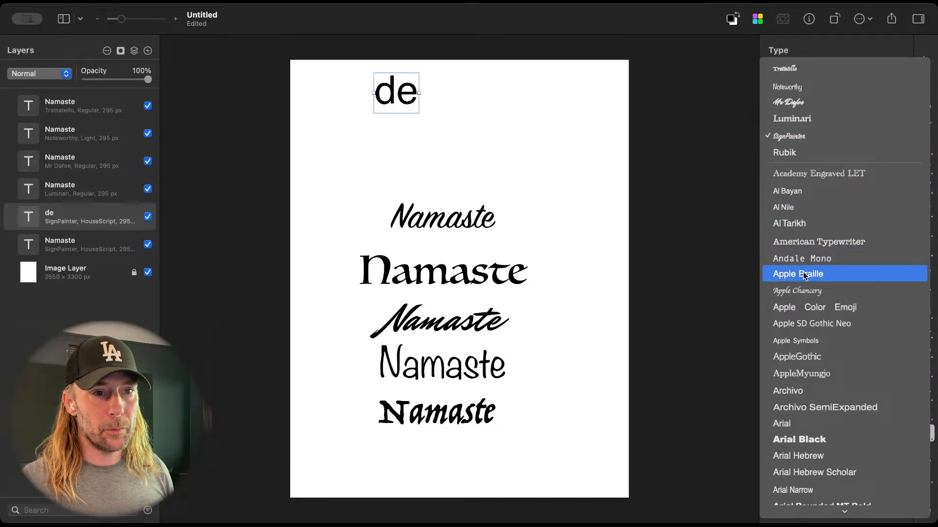
click(793, 208)
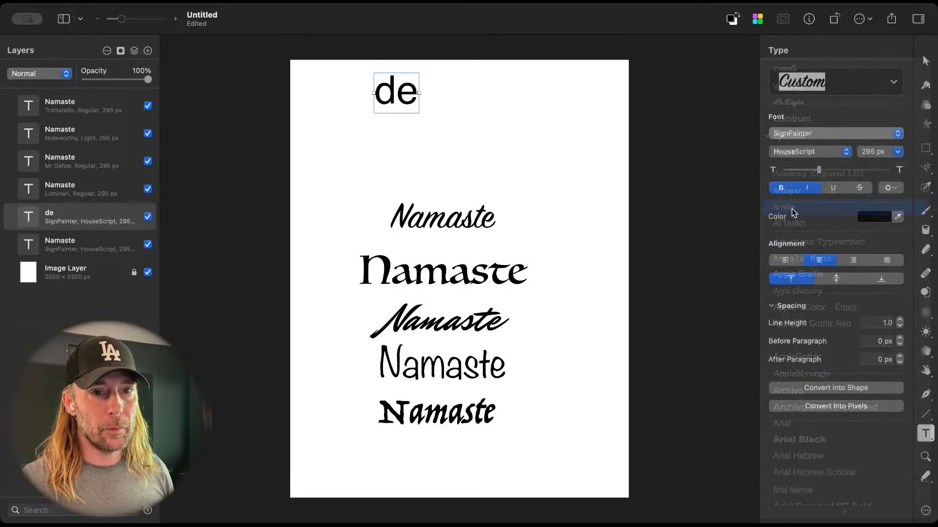
Step: Replace the "de" text with "Designing Tshirt" and position it fully on the page as a heading
double_click(402, 96)
text(Desig)
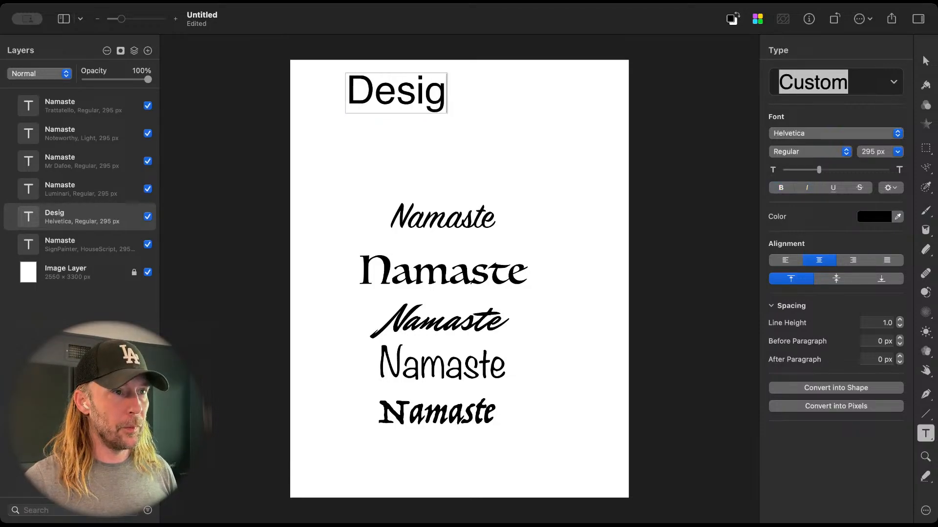
text(ning Tshirt)
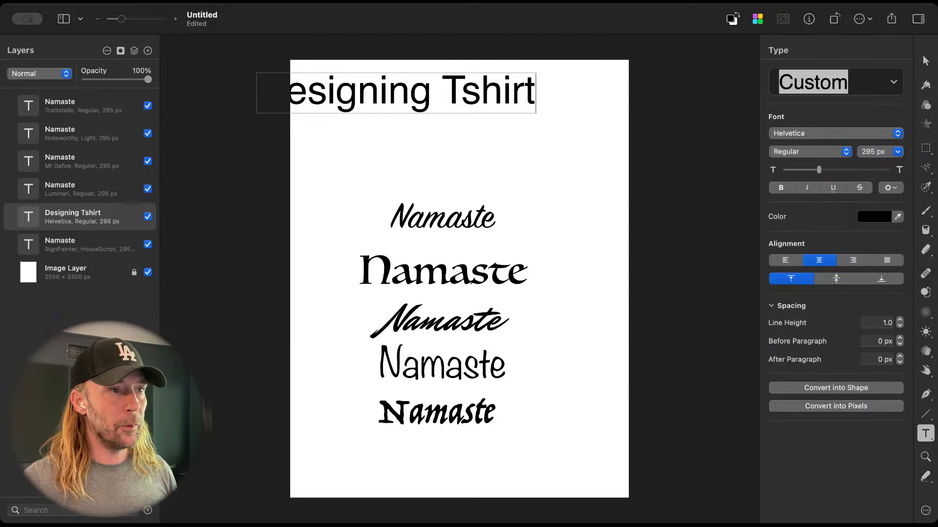
click(435, 126)
key(v)
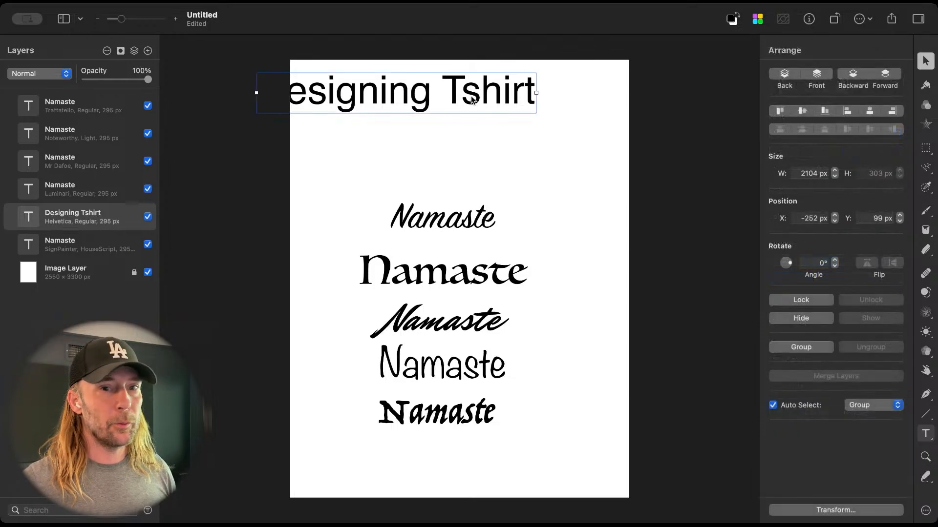
drag(471, 101, 519, 97)
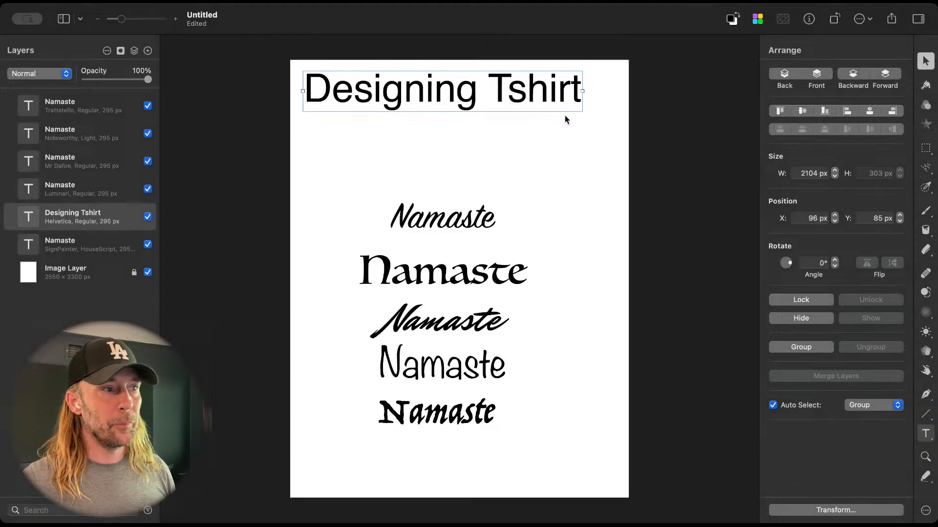
Step: Move the Designing Tshirt layer directly above the Image Layer and lock it
drag(112, 222, 114, 247)
click(135, 246)
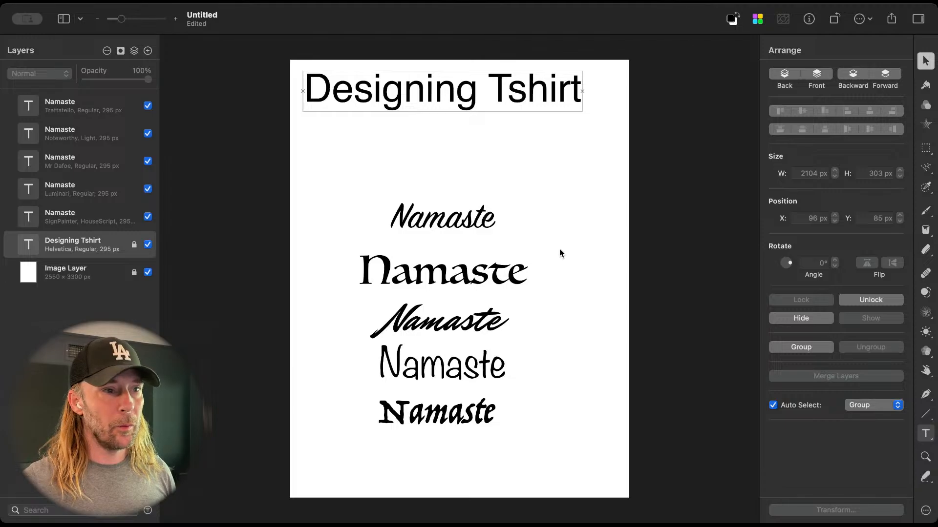
click(488, 230)
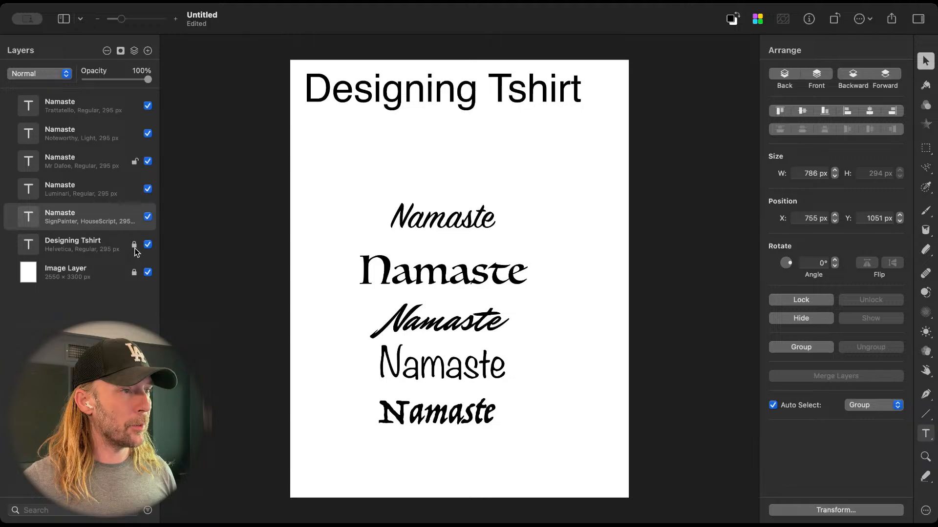
Step: Add a second line reading "SKZ related" to the Designing Tshirt heading and lock its layer
double_click(457, 100)
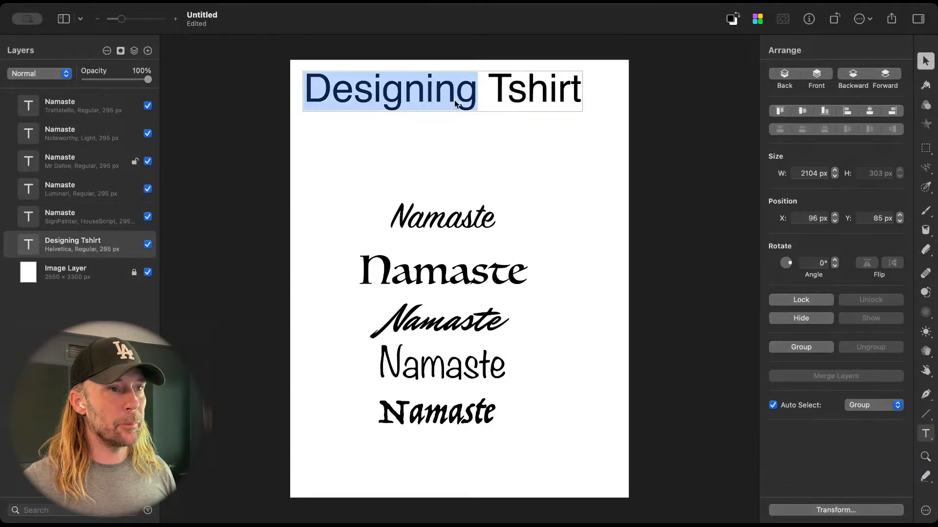
double_click(519, 98)
key(Right)
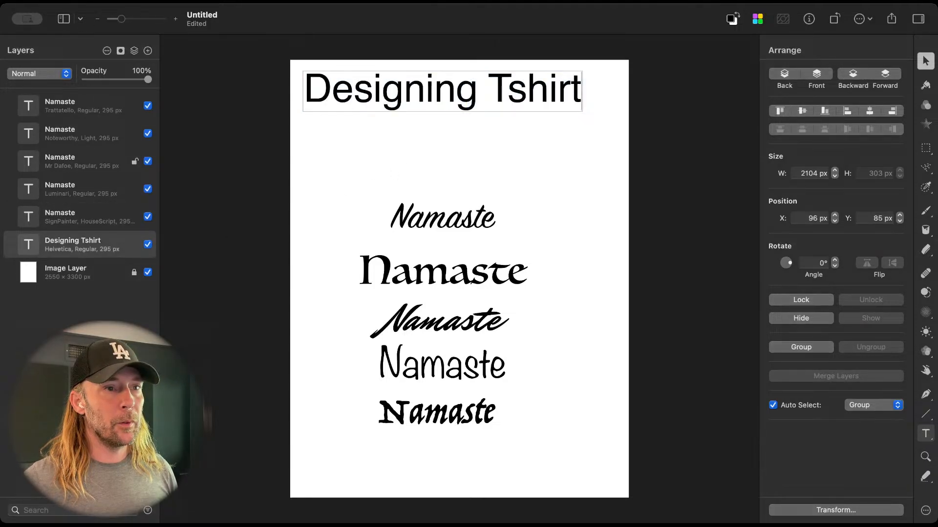
key(Return)
text(SK)
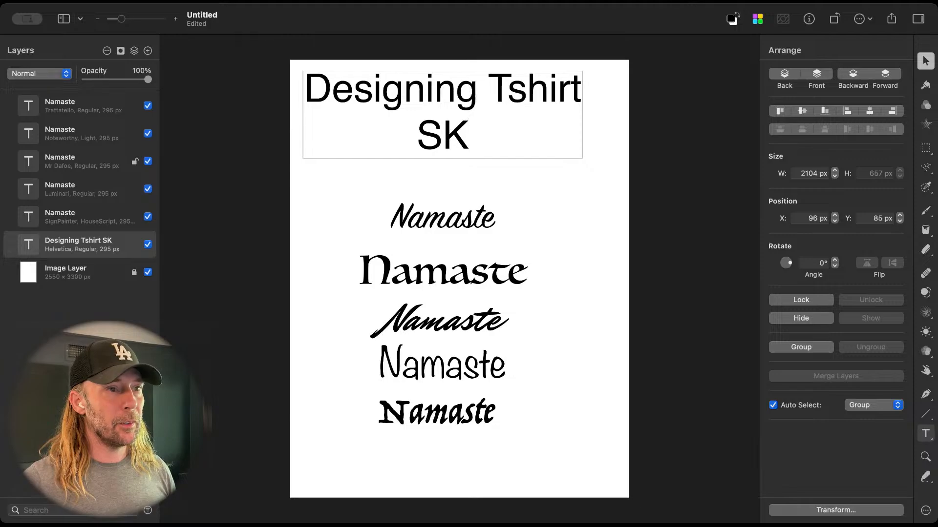
text(Z related)
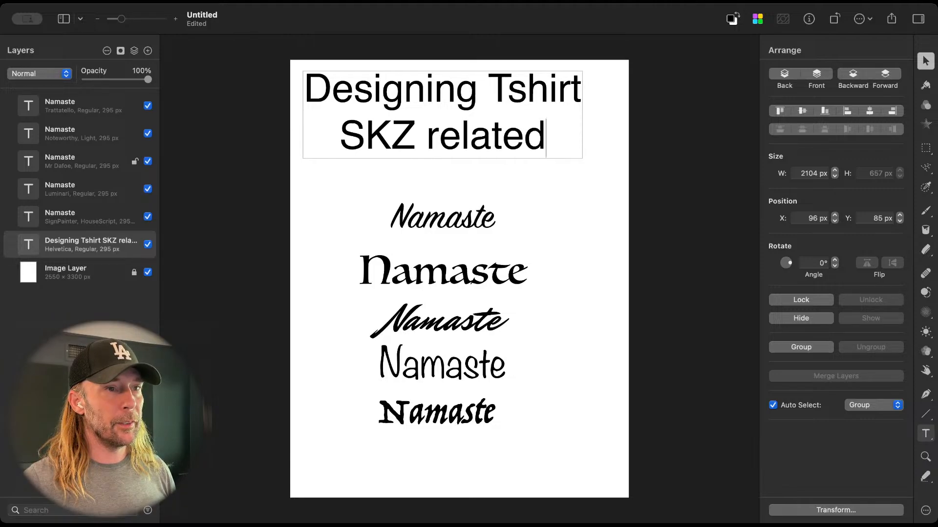
click(603, 140)
click(533, 130)
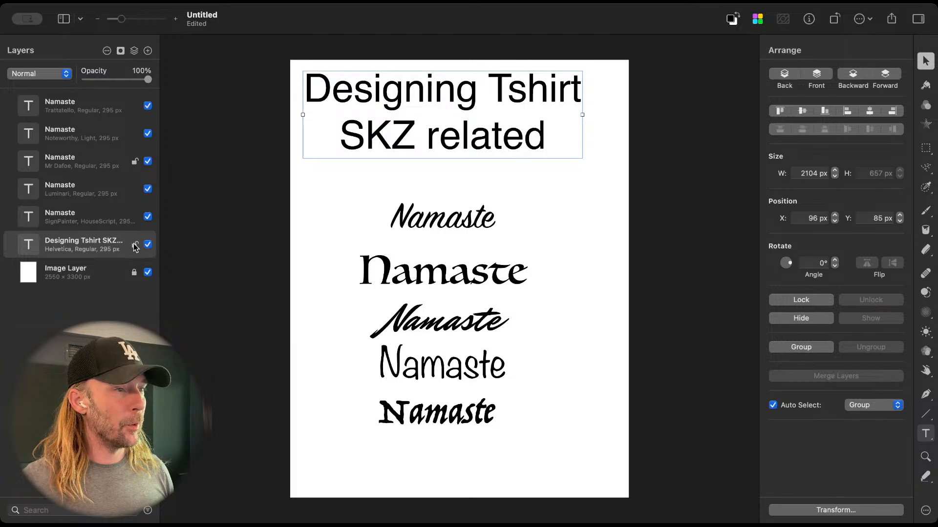
click(134, 244)
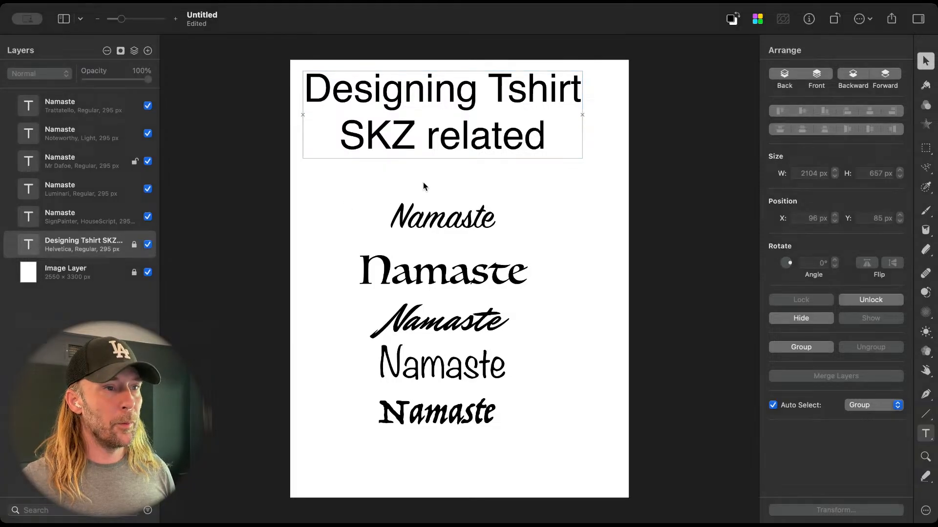
Step: Unlock the heading layer and set the heading's text color to light red FF6E6E
key(t)
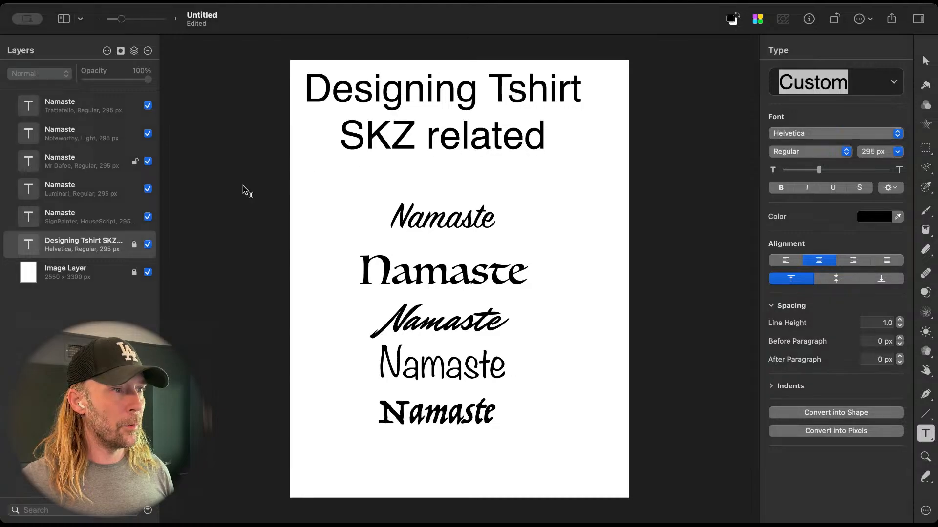
click(135, 244)
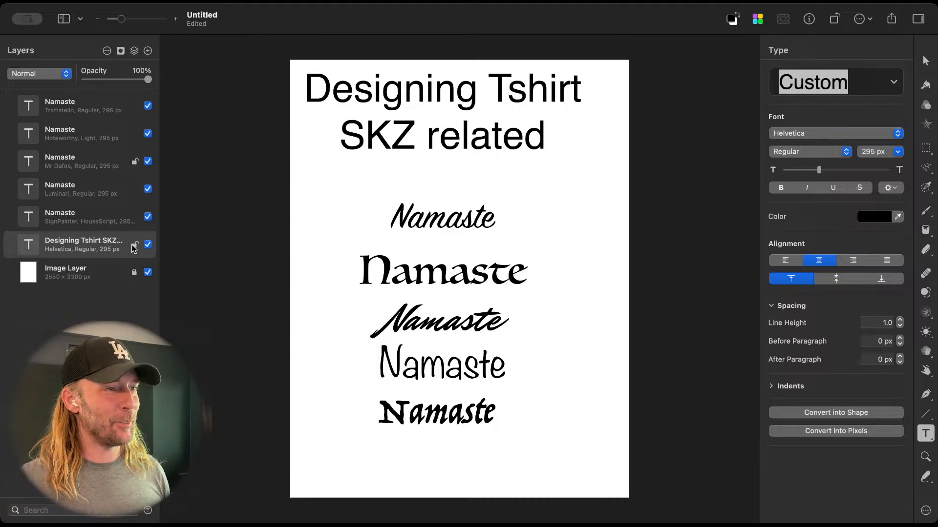
click(442, 143)
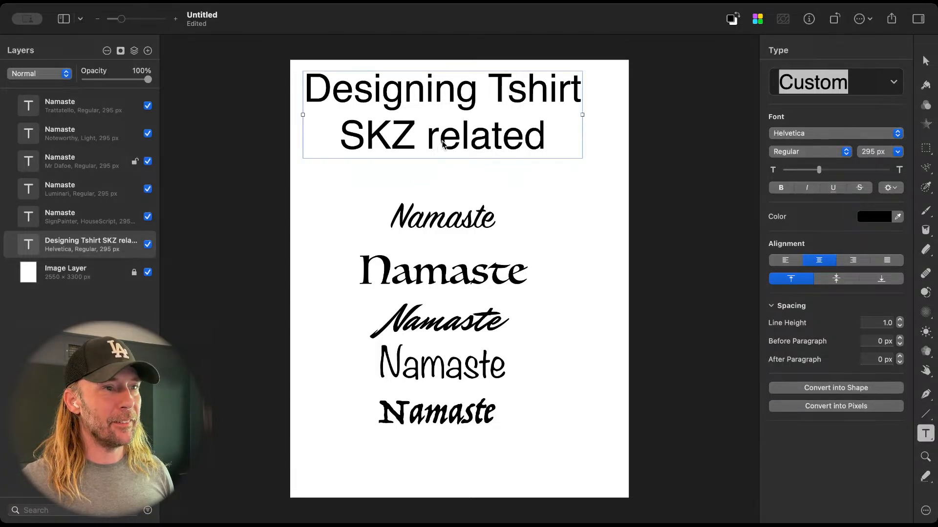
click(886, 218)
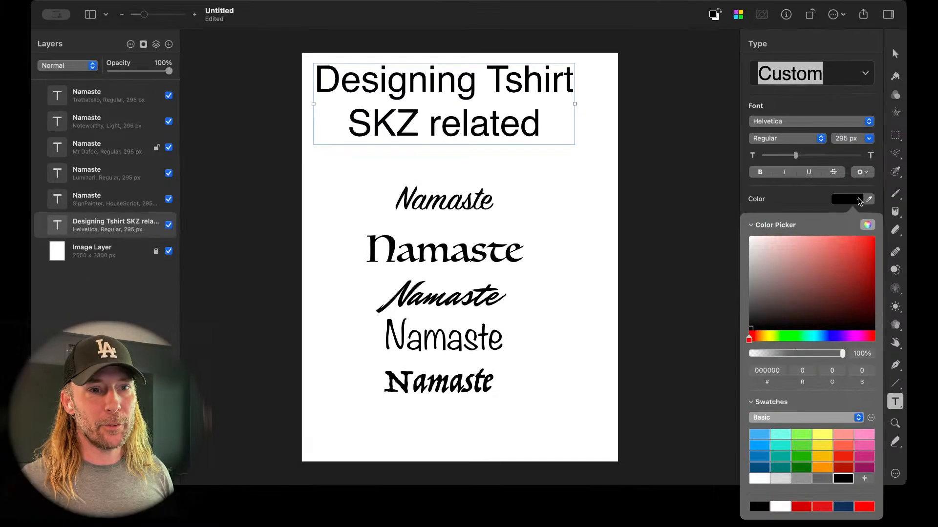
drag(816, 285, 820, 238)
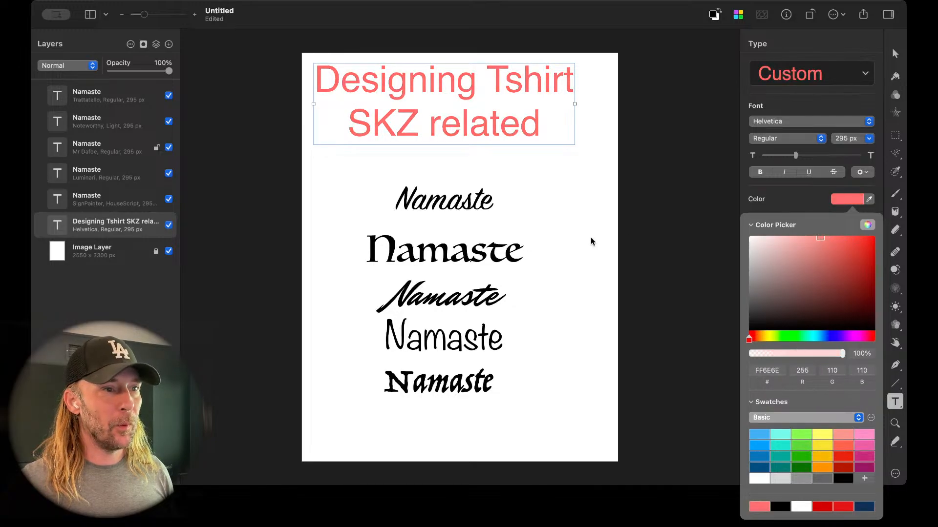
key(Escape)
key(v)
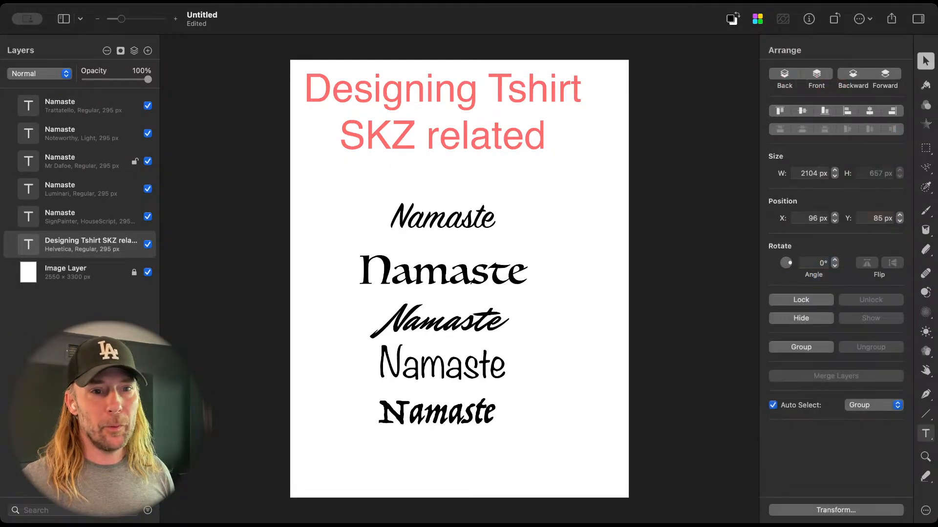
Step: Draw a horizontal red line about 2659 px long across the page below the heading, removing the stray short line
click(925, 414)
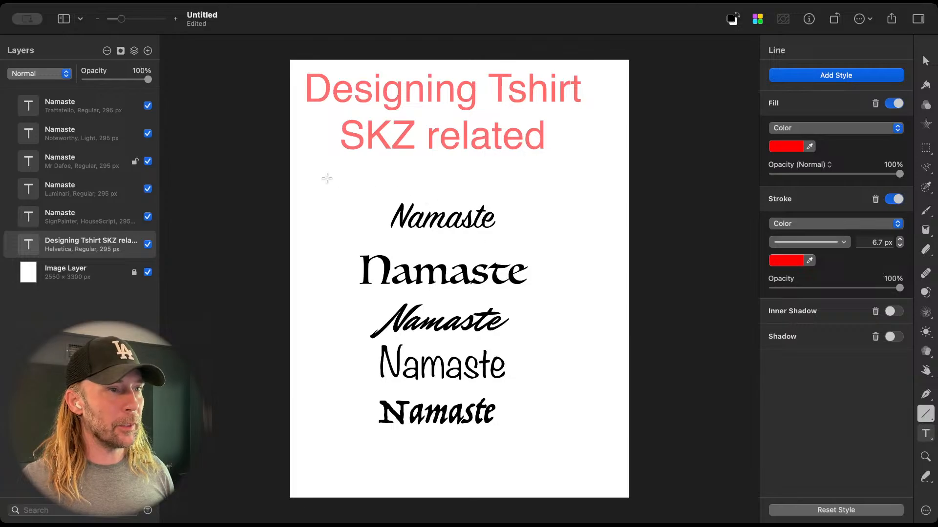
drag(276, 166, 629, 166)
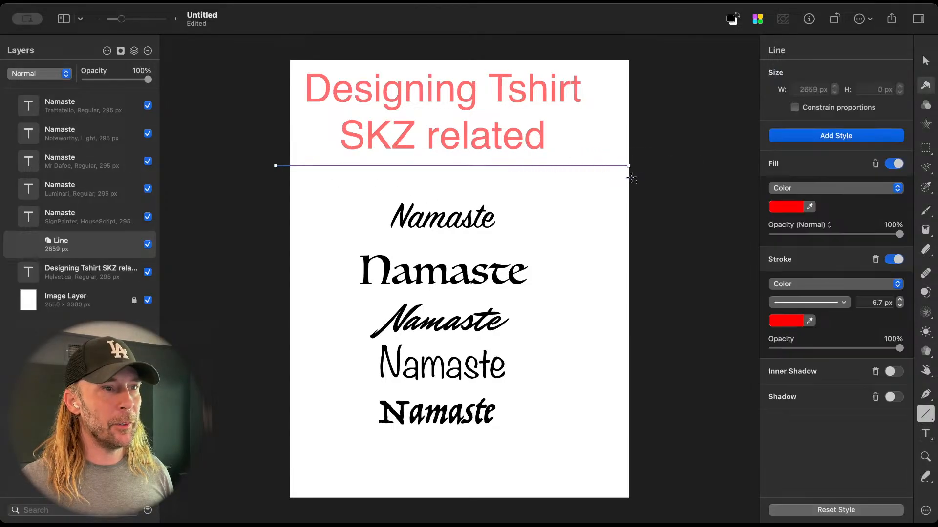
click(635, 188)
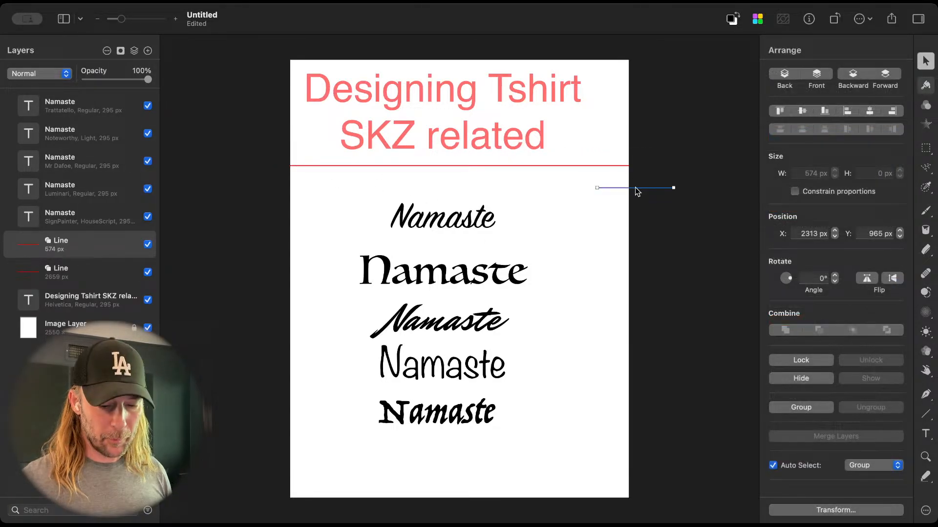
key(BackSpace)
click(426, 224)
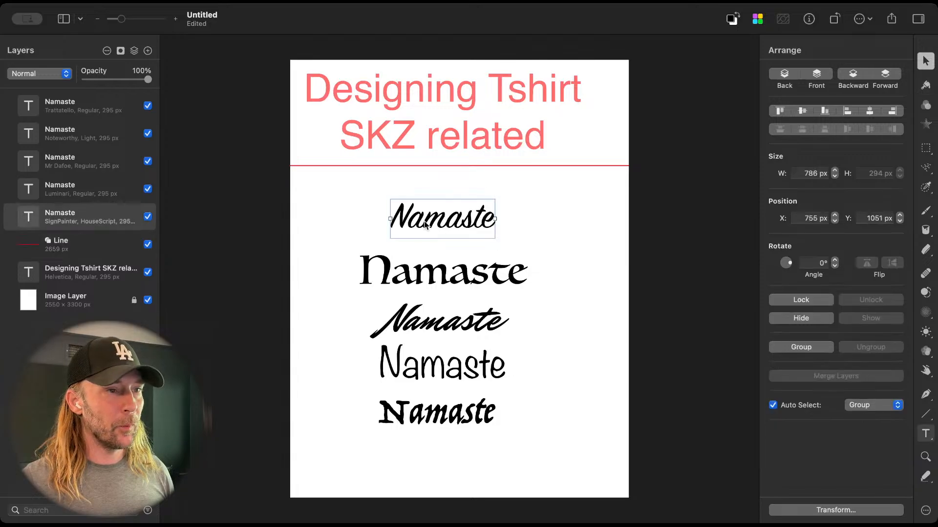
Step: Lock the line layer and group it with the Designing Tshirt heading layer
click(365, 166)
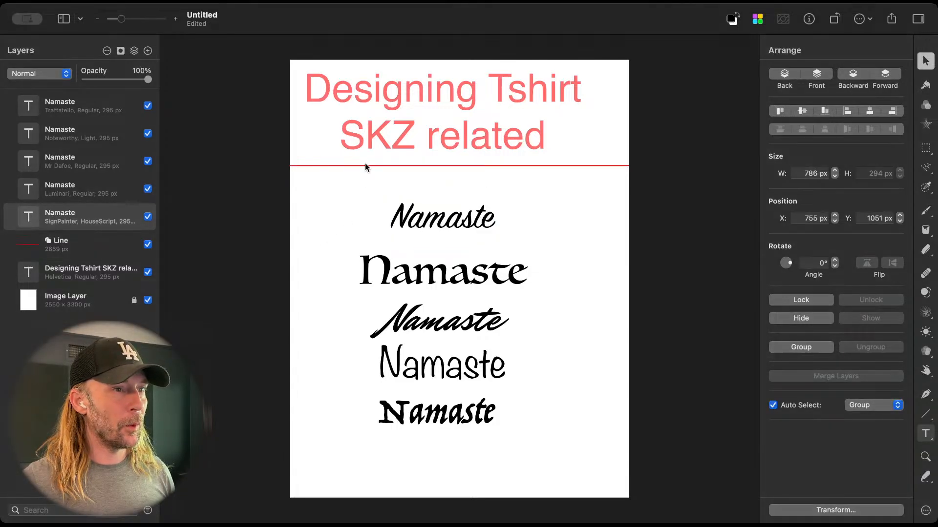
click(134, 244)
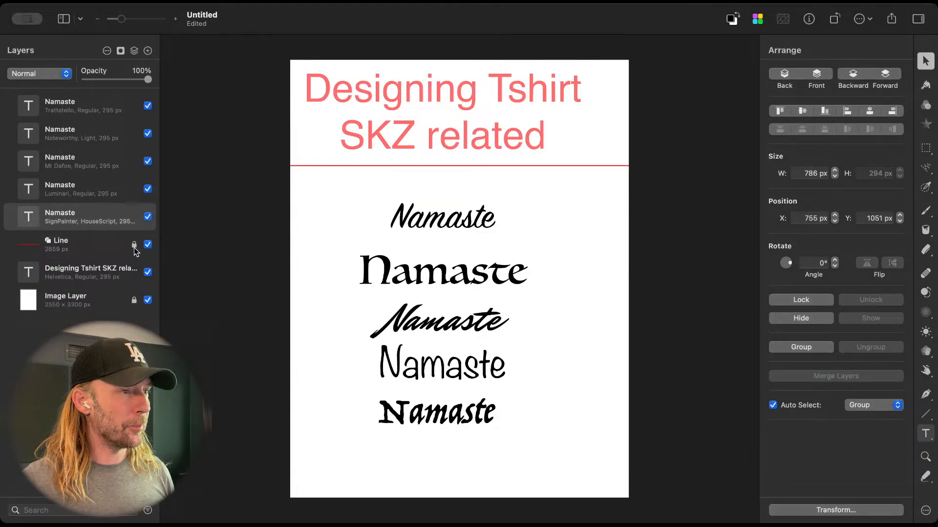
click(96, 255)
shift+click(93, 281)
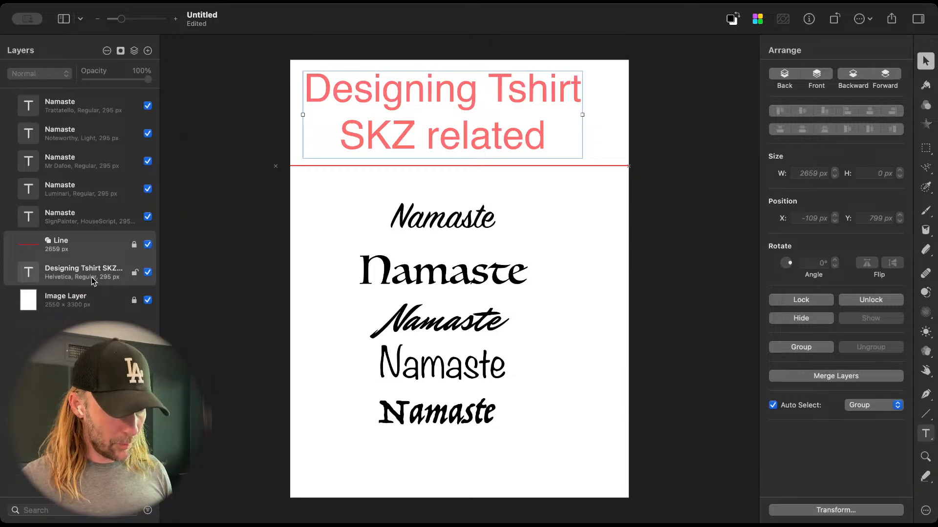
key(super+g)
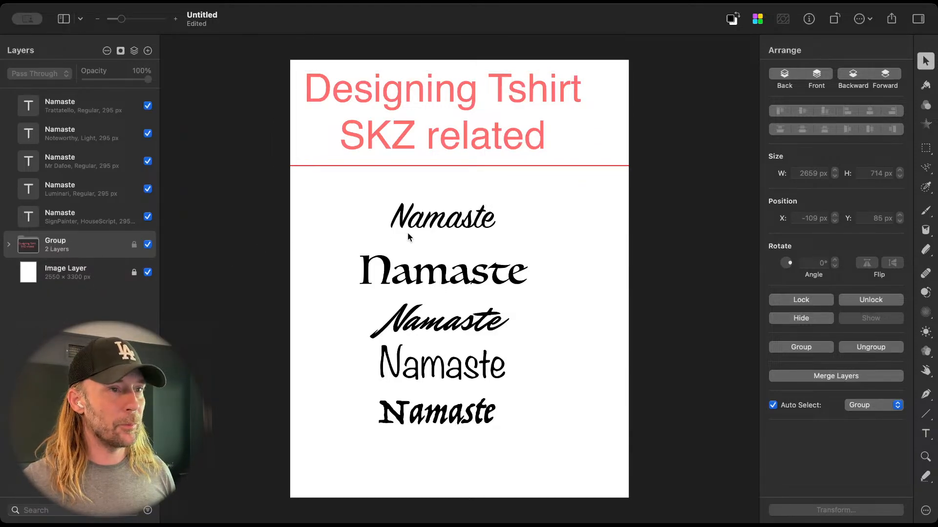
Step: Select all five Namaste text layers and move them together about 327 px down and 73 px right
click(462, 229)
shift+click(459, 277)
shift+click(462, 315)
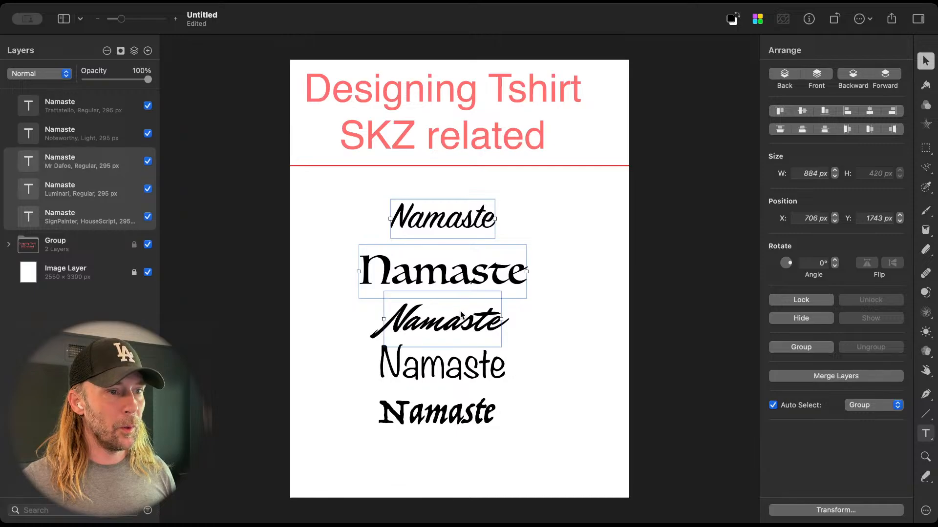
shift+click(459, 379)
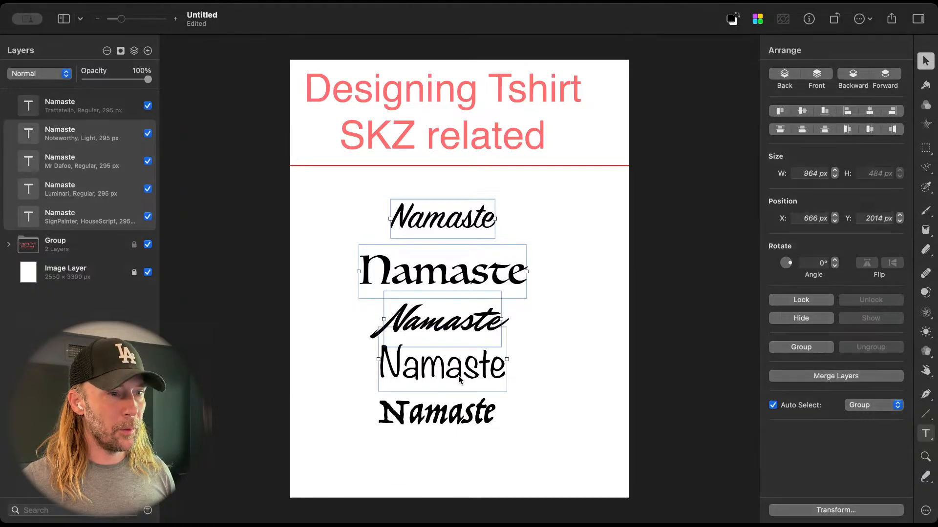
shift+click(466, 416)
drag(468, 418, 478, 461)
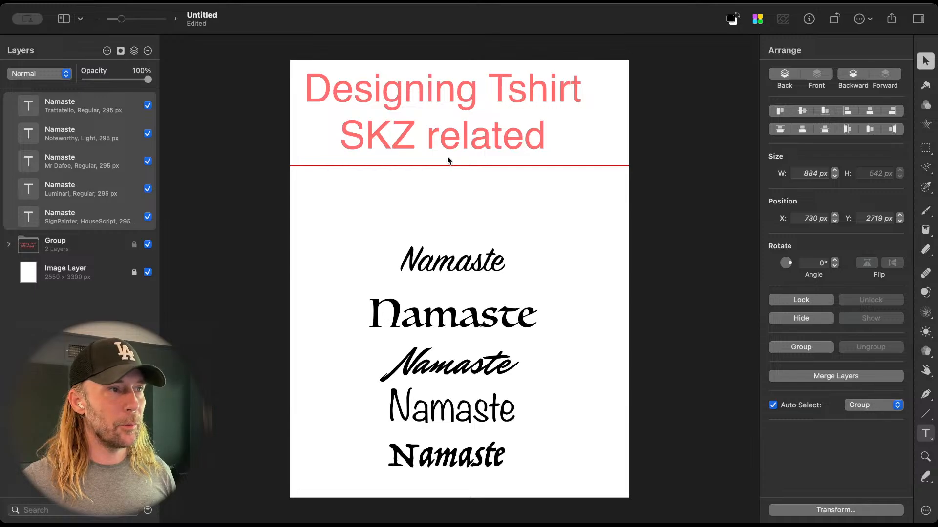
click(438, 263)
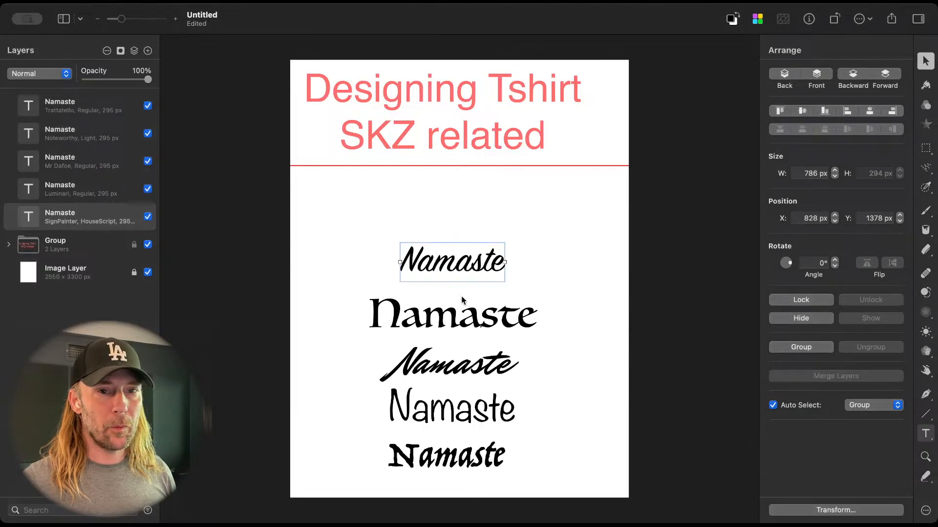
click(464, 304)
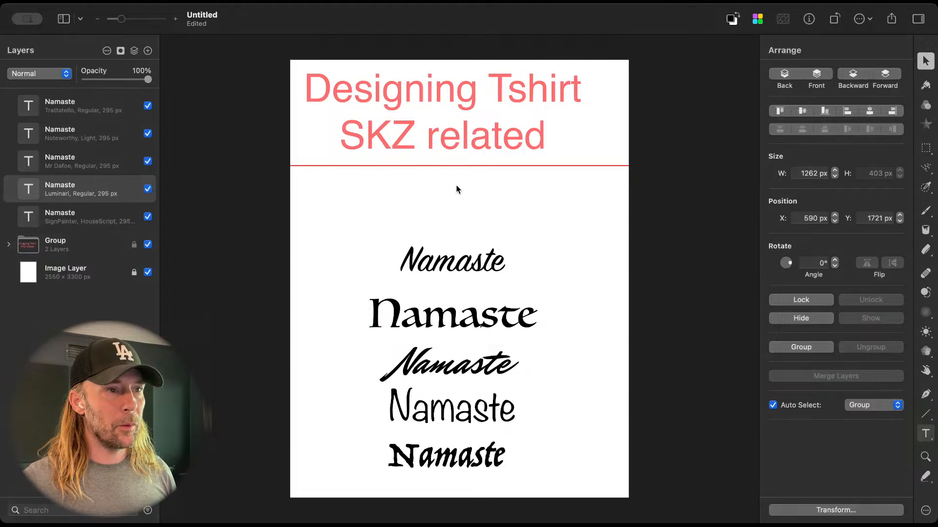
click(433, 273)
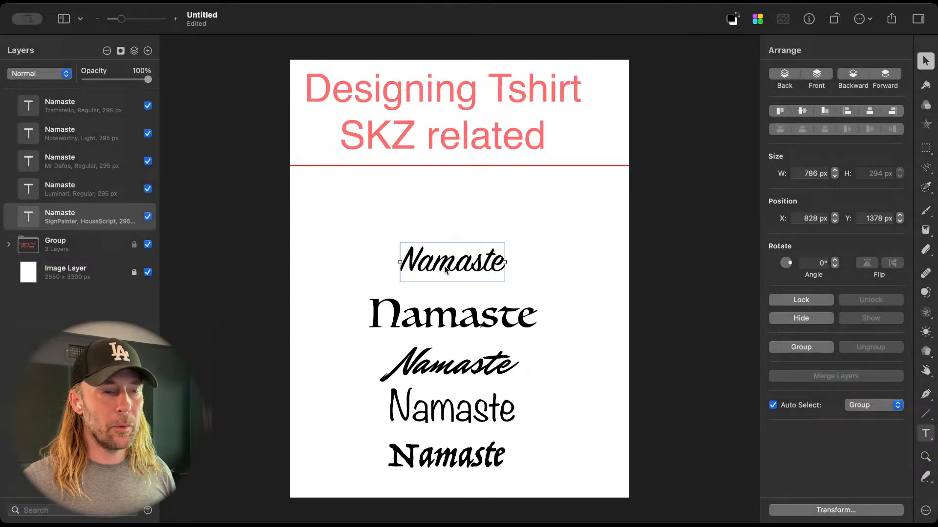
click(19, 3)
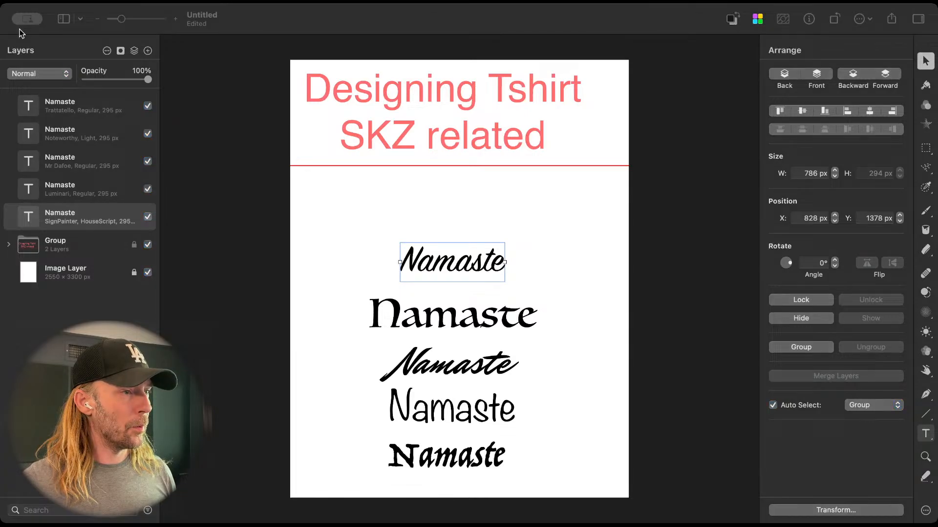
click(910, 34)
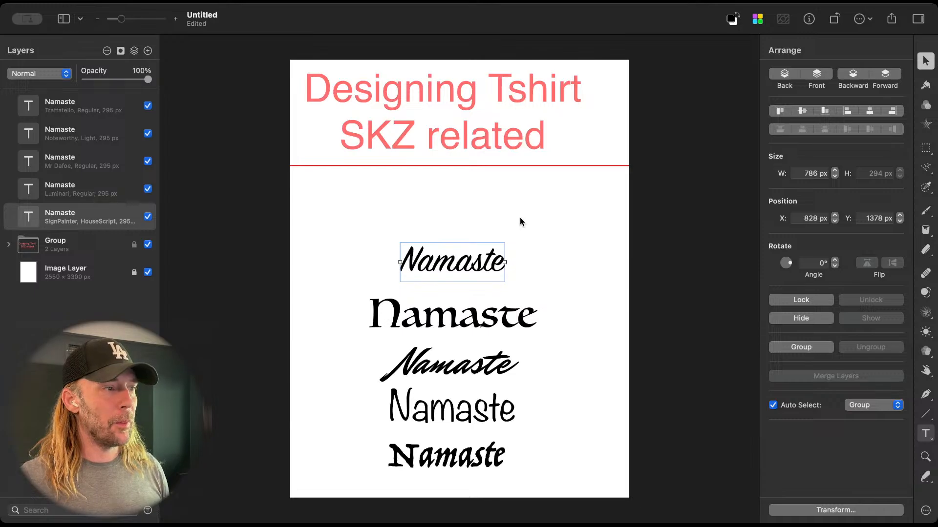
click(564, 266)
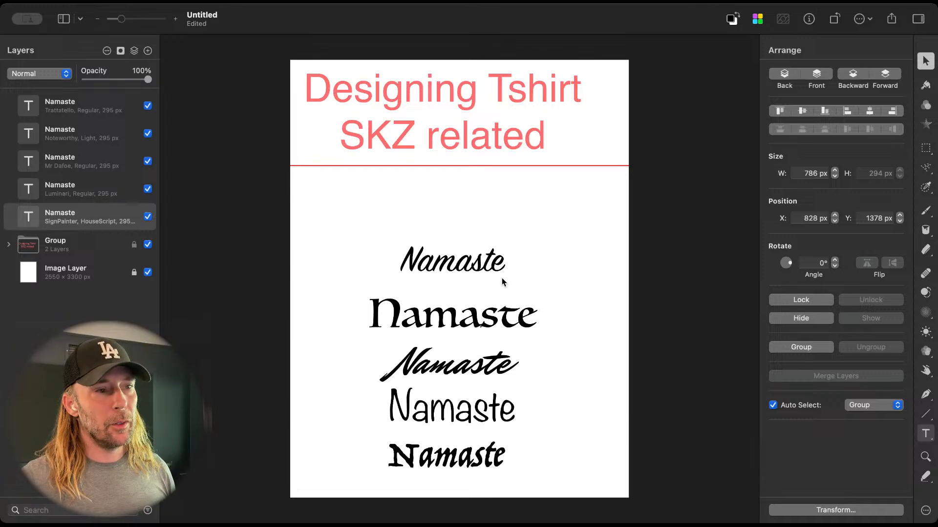
Step: Duplicate the SignPainter Namaste text above the original, at about Y 1011 px, and change the copy's wording to NamaSTAY
click(465, 263)
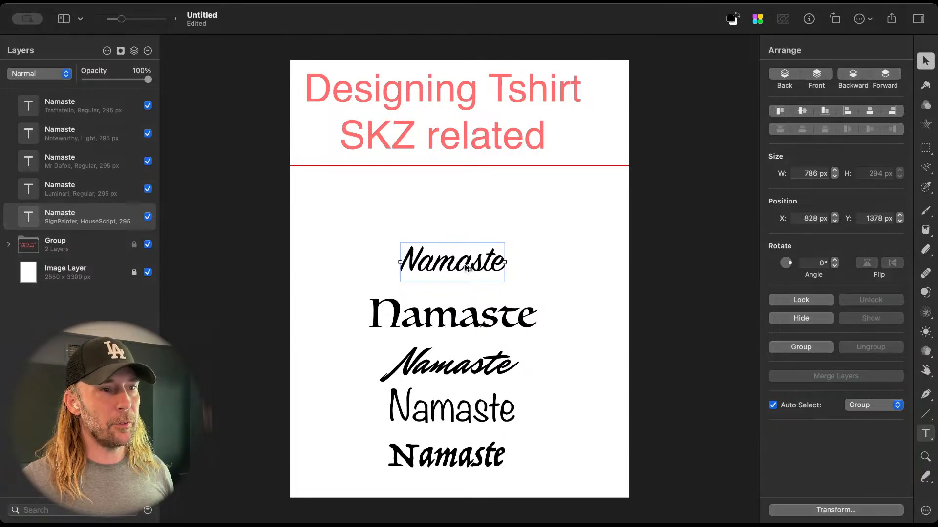
drag(466, 268, 500, 214)
double_click(471, 216)
text(tay)
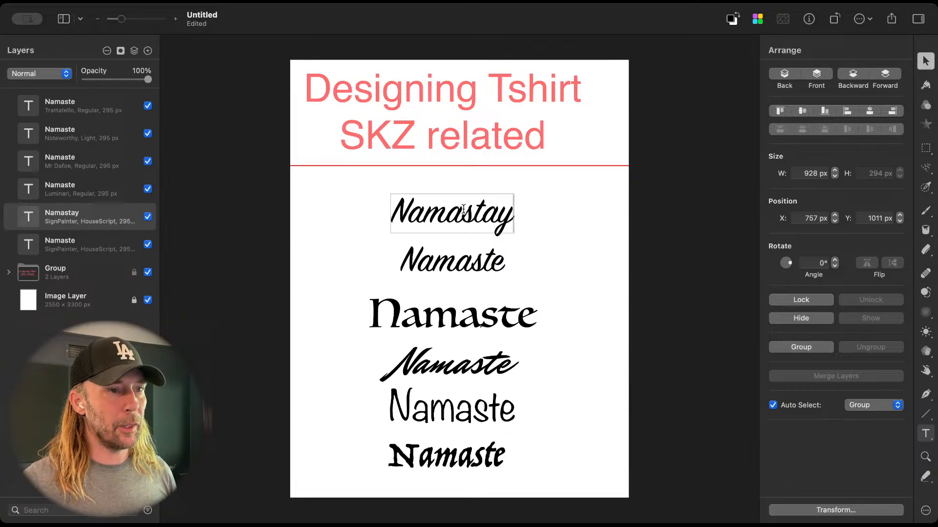
drag(463, 211, 513, 210)
text(STAY)
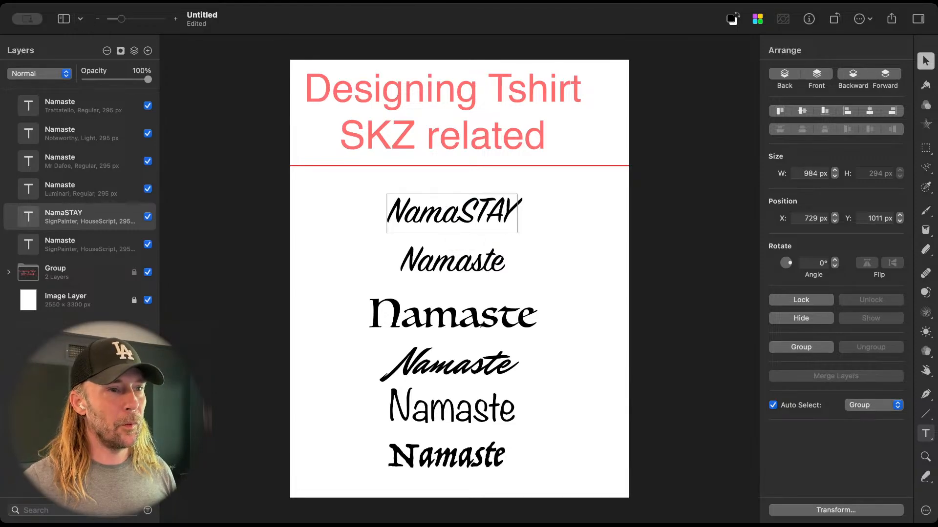
click(574, 234)
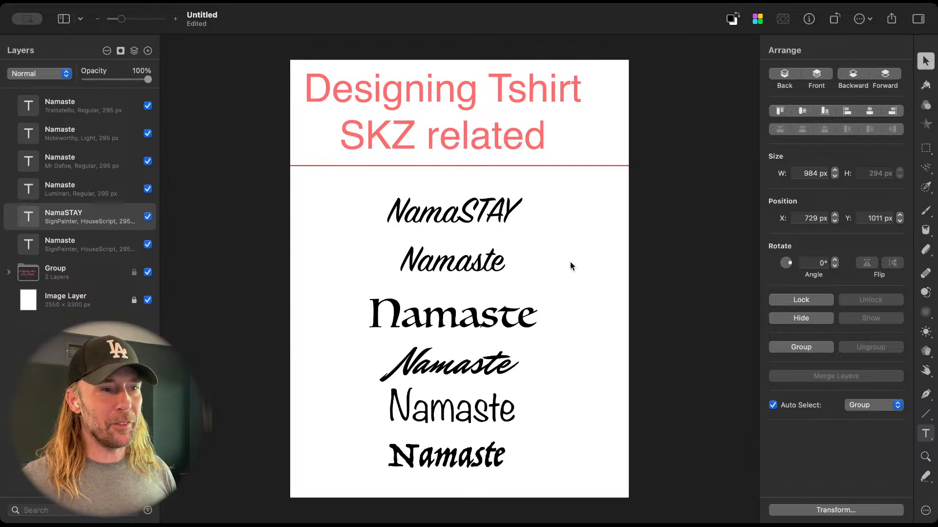
Step: Delete the original SignPainter Namaste text, keeping the edited copy above it
click(472, 227)
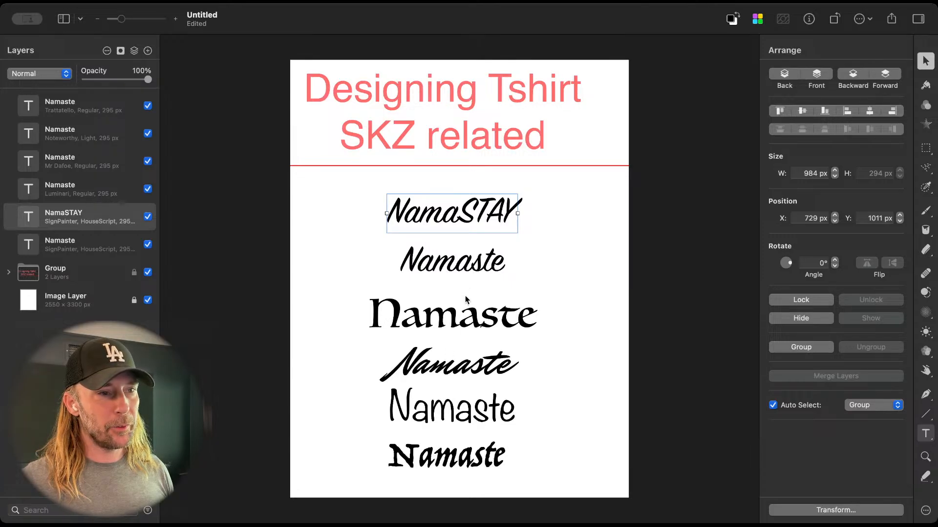
click(467, 275)
drag(472, 274, 471, 277)
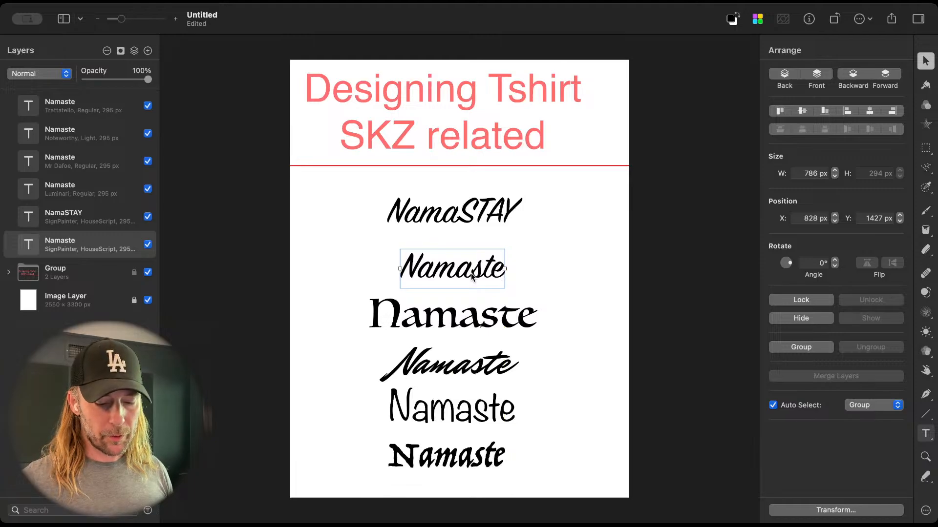
key(BackSpace)
Step: Move the Luminari Namaste text up to about Y 1449 px and change its wording to NamaSTAY
click(471, 317)
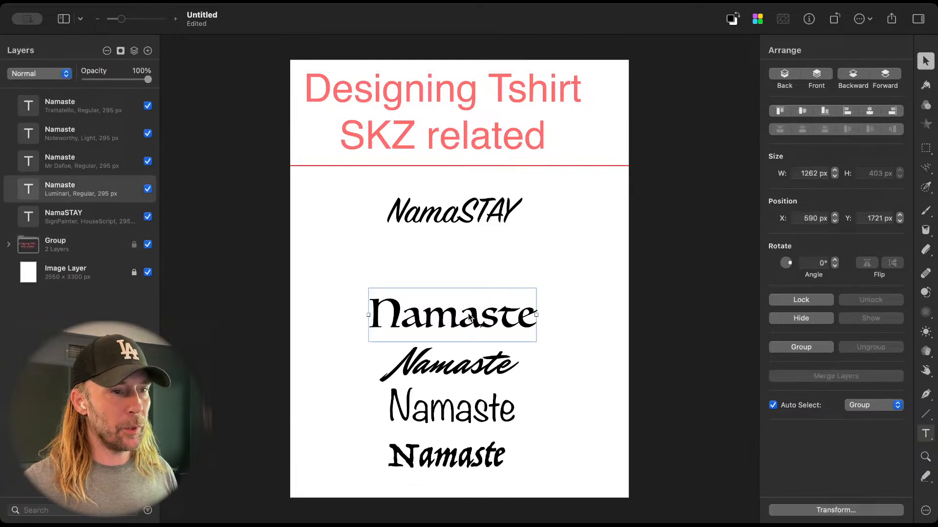
drag(471, 318, 472, 282)
double_click(464, 282)
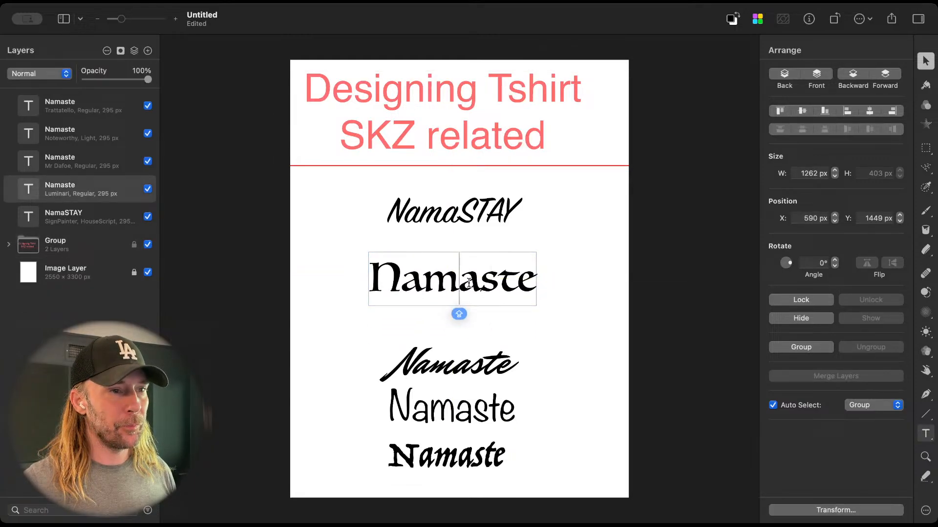
click(496, 282)
drag(481, 282, 536, 283)
text(STAY)
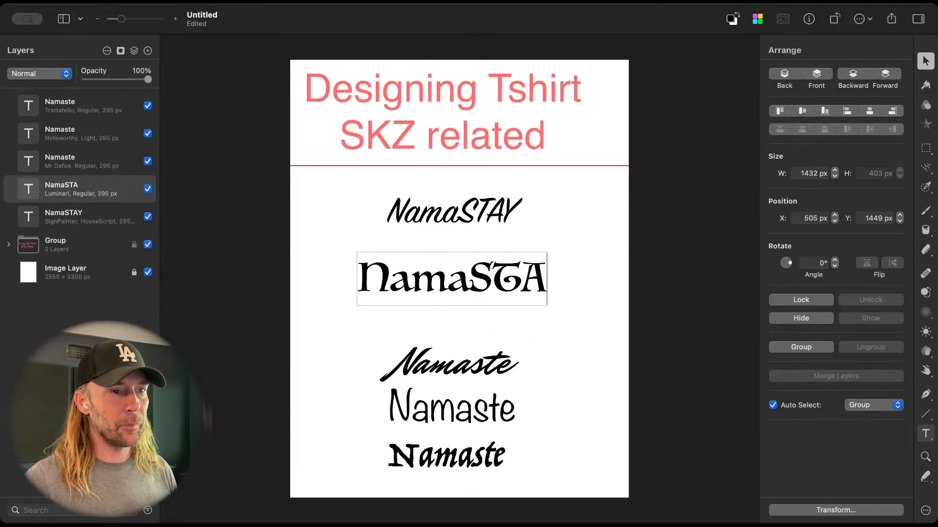
click(542, 324)
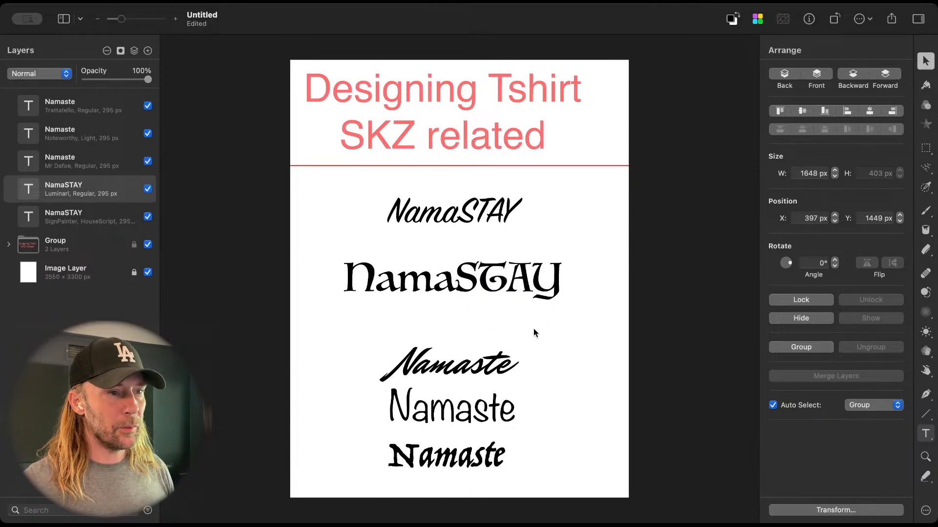
Step: Change the wording of the Mr Dafoe text to Namastay with a lowercase ending
click(498, 364)
double_click(496, 369)
click(482, 366)
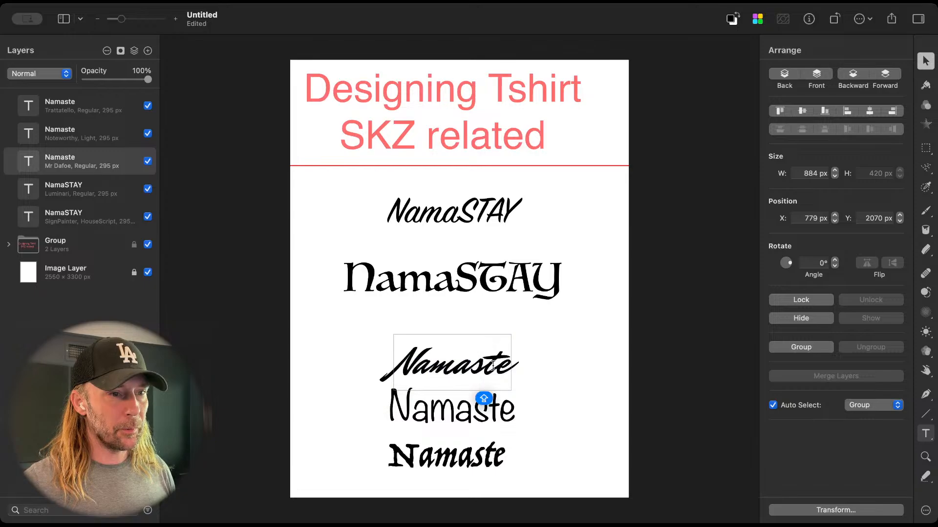
drag(495, 366, 518, 366)
text(AY)
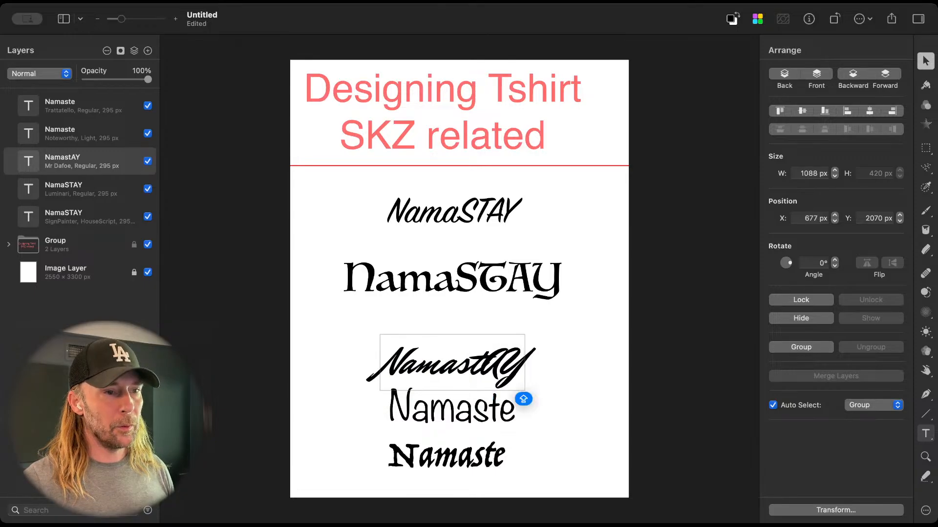
key(BackSpace)
key(BackSpace)
text(ay)
click(576, 381)
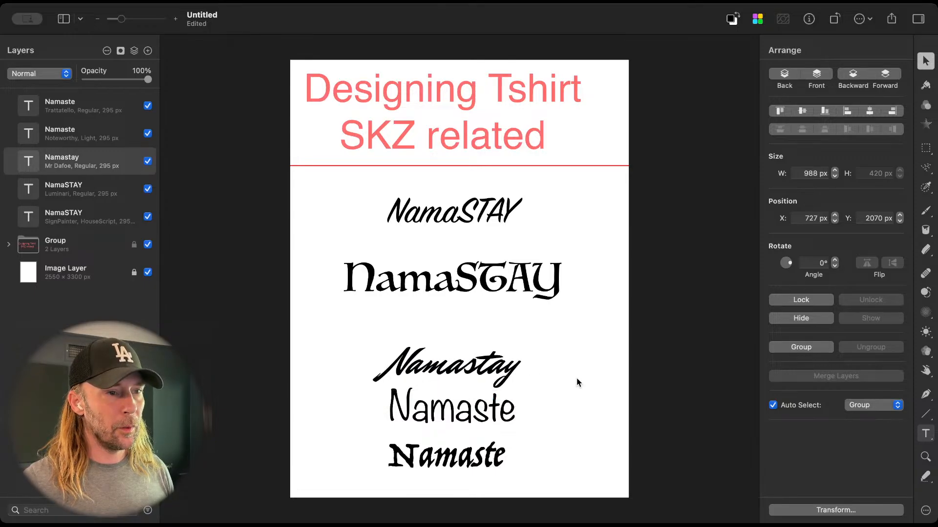
Step: Change the wording of the Noteworthy text to Namastay
double_click(486, 403)
click(496, 403)
drag(499, 403, 516, 405)
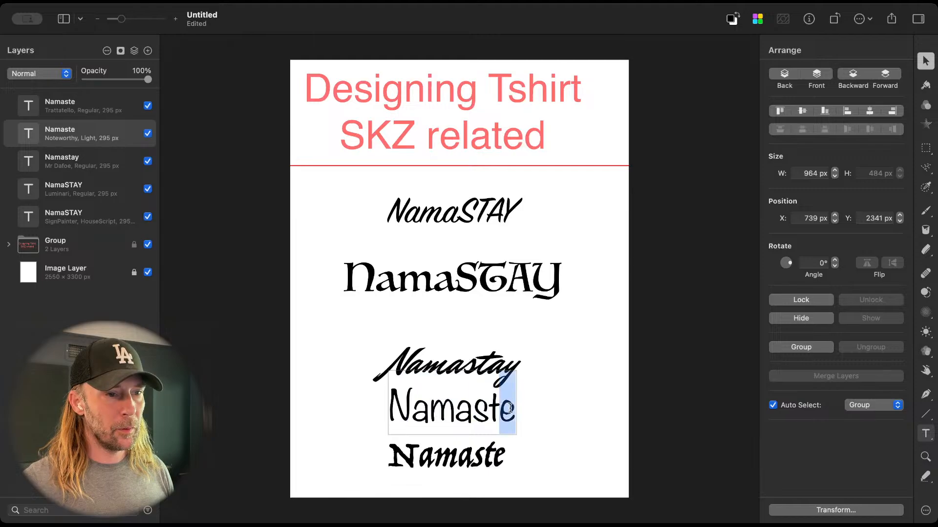
text(ay)
Step: Change the wording of the Trattatello text in the last line to Namastay
click(491, 464)
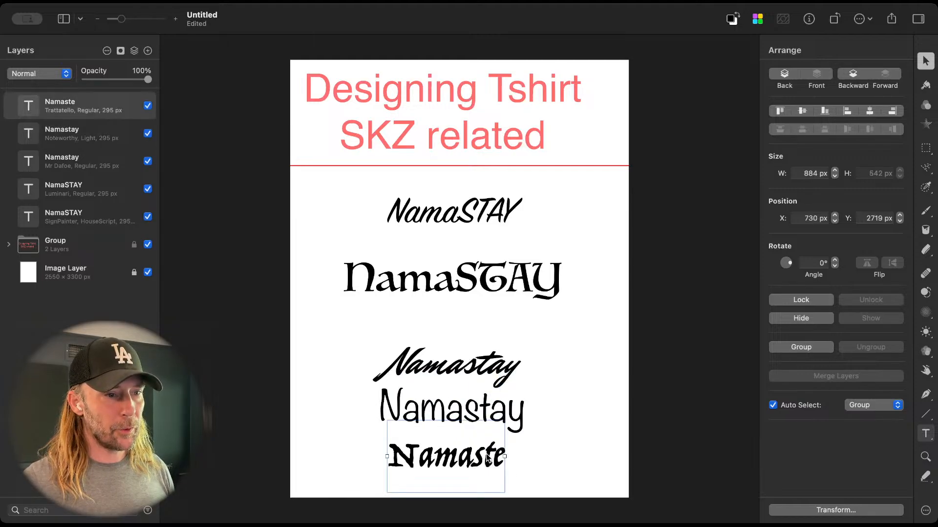
double_click(489, 459)
click(492, 459)
drag(493, 459, 503, 459)
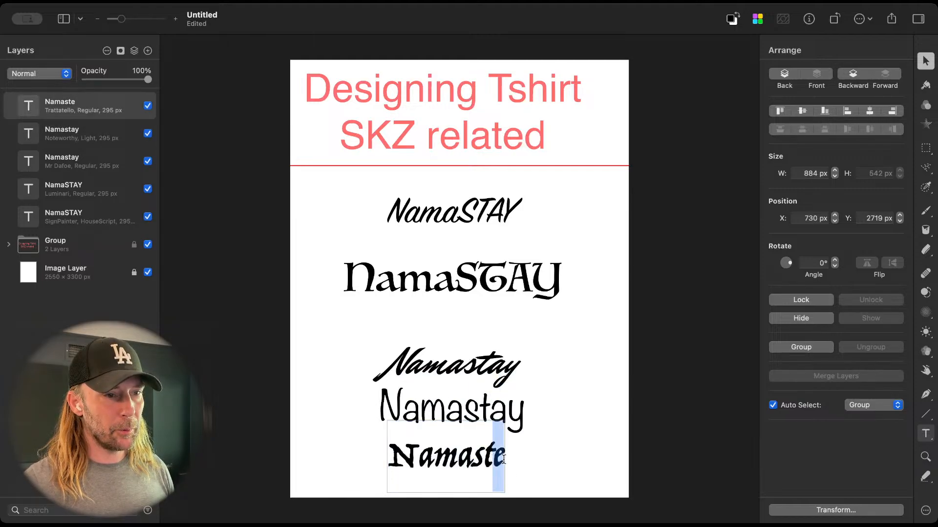
text(ay)
click(555, 462)
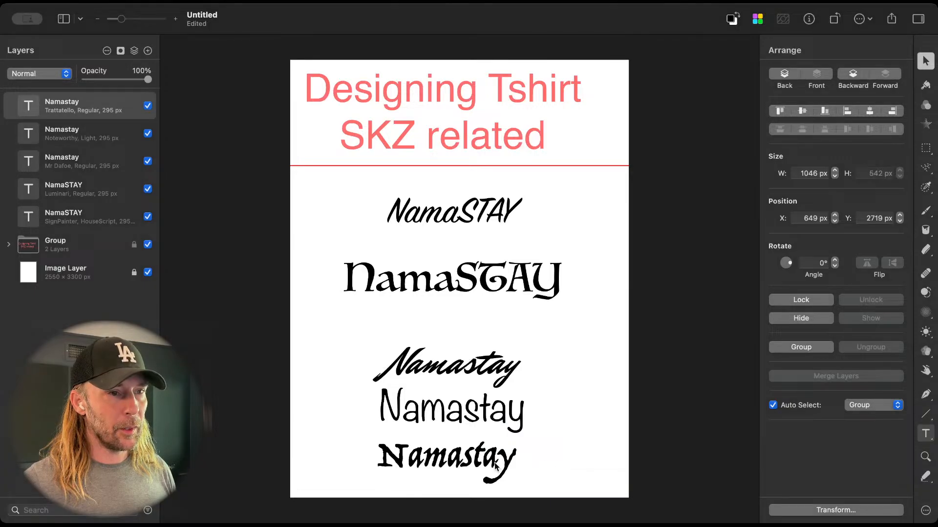
Step: Replace the uppercase STAY ending with lowercase stay in both the Luminari and SignPainter texts so they read Namastay
double_click(499, 296)
drag(455, 276, 569, 275)
text(stay)
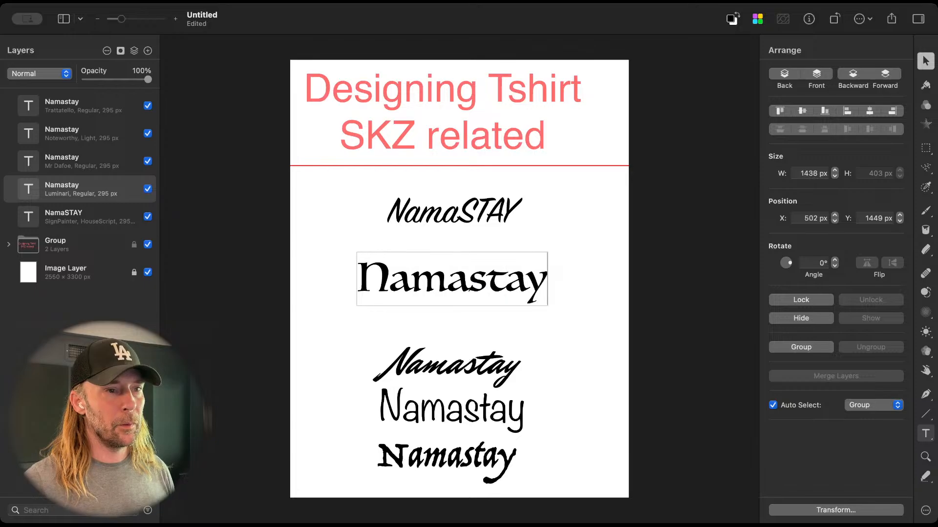
double_click(452, 211)
drag(459, 211, 543, 212)
text(stay)
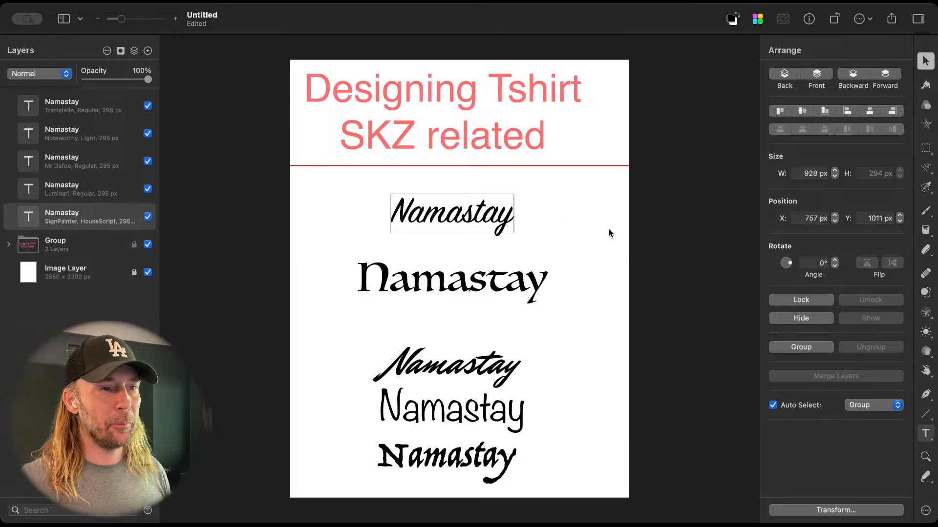
click(581, 234)
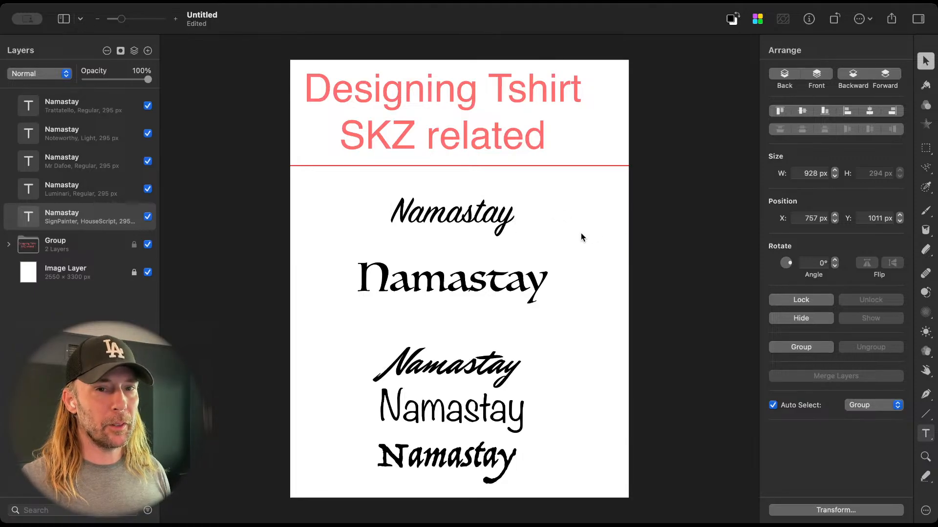
Step: Even out the line spacing by moving the SignPainter, Mr Dafoe, Noteworthy and Trattatello texts to about Y 1155, 1852, 2167 and 2651 px
click(485, 225)
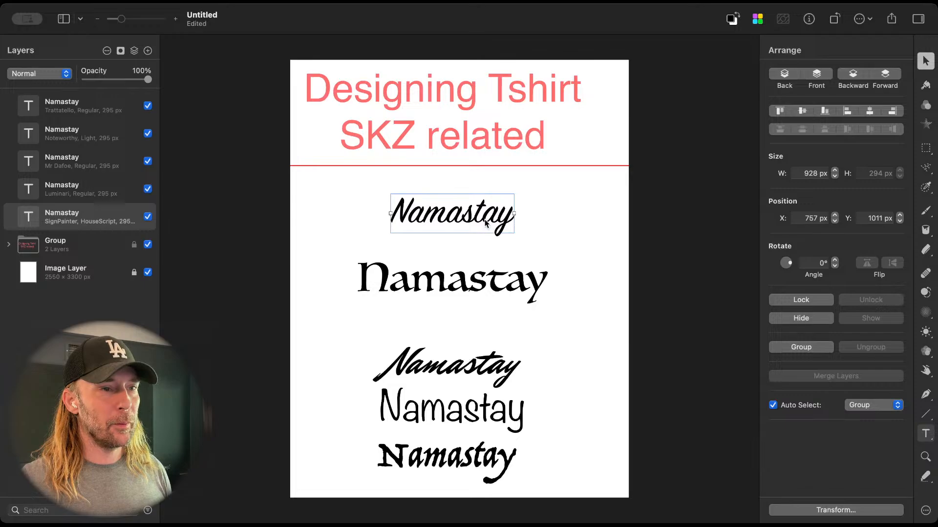
drag(485, 222, 485, 242)
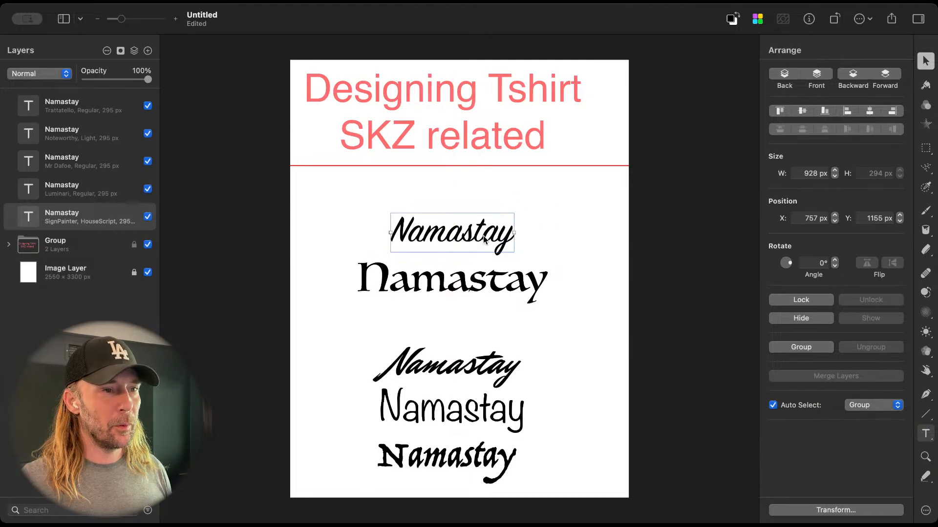
click(481, 348)
drag(481, 349, 481, 322)
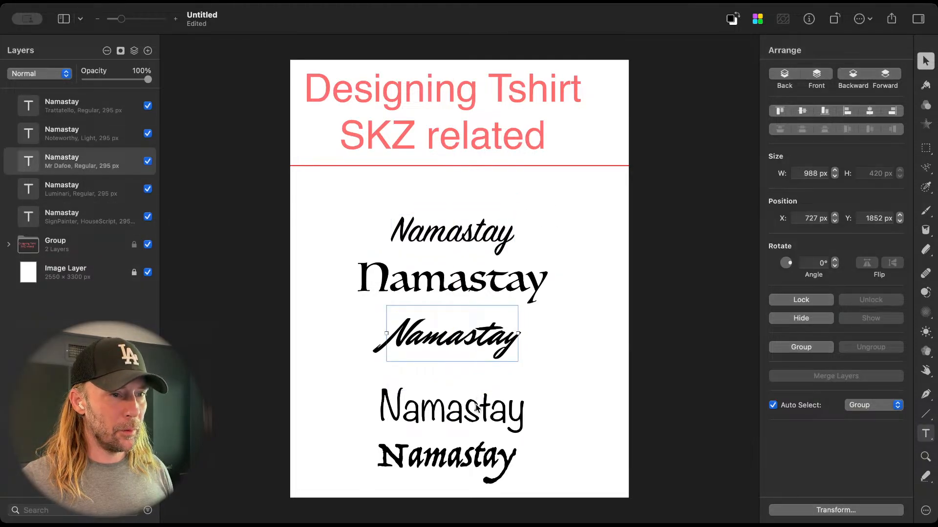
drag(476, 407, 476, 386)
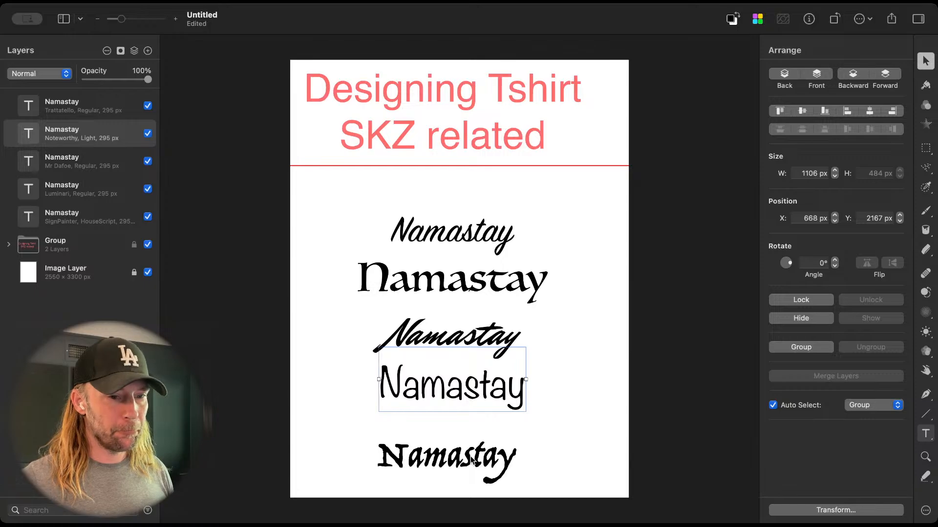
drag(472, 461, 471, 448)
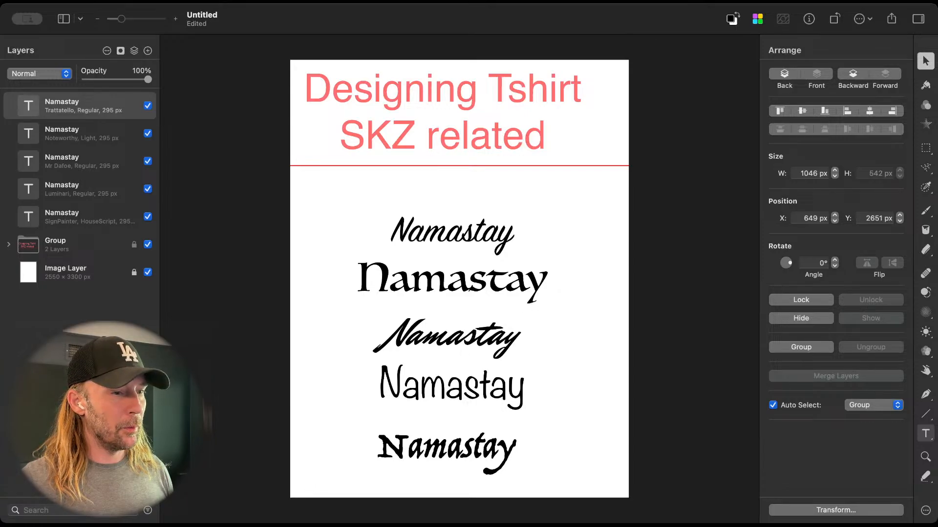
click(298, 526)
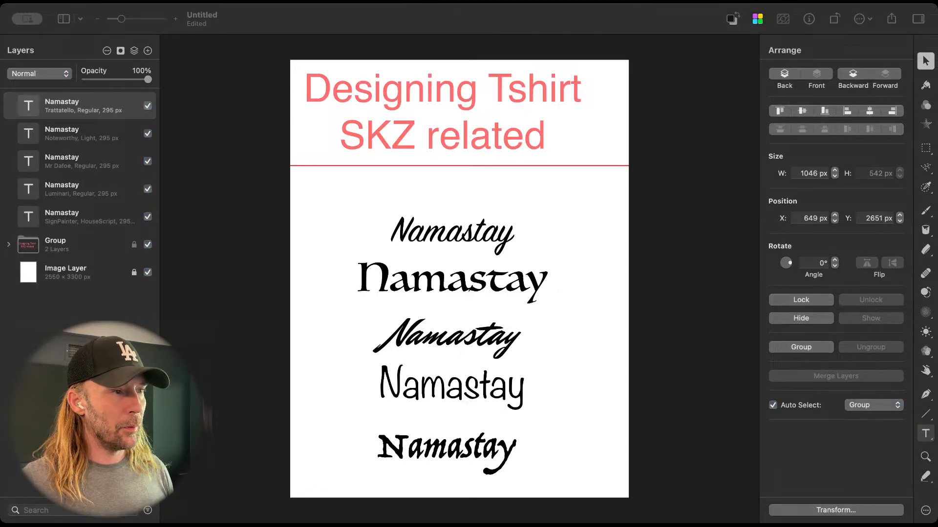
Step: Place the Mr Dafoe and Luminari texts side by side low on the page, above a bottom row of the Trattatello and Noteworthy texts
click(482, 226)
drag(461, 226, 415, 227)
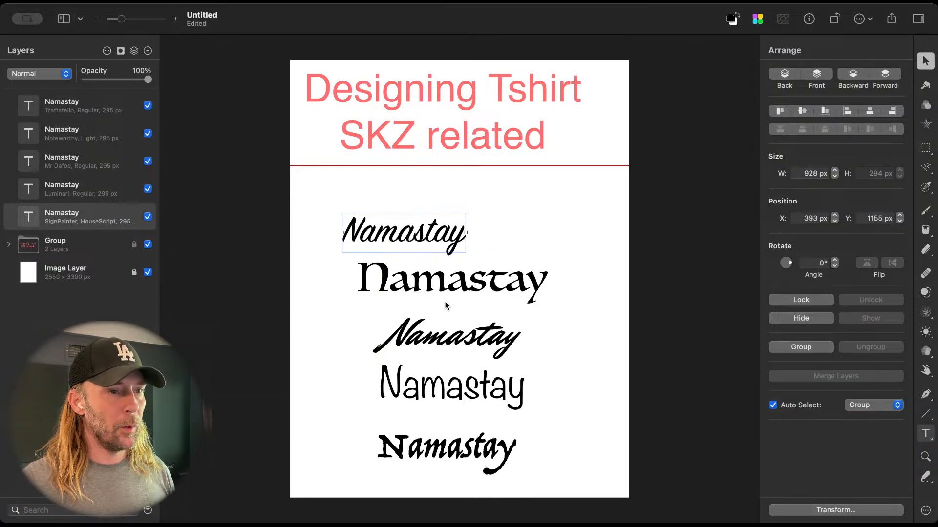
drag(445, 306, 403, 337)
drag(438, 370, 496, 379)
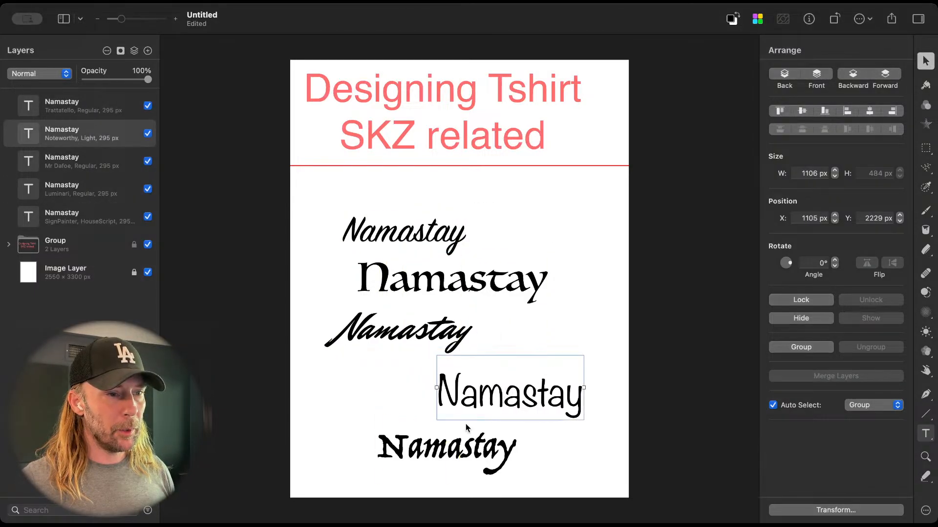
drag(456, 448, 377, 448)
drag(551, 404, 584, 468)
drag(429, 337, 403, 392)
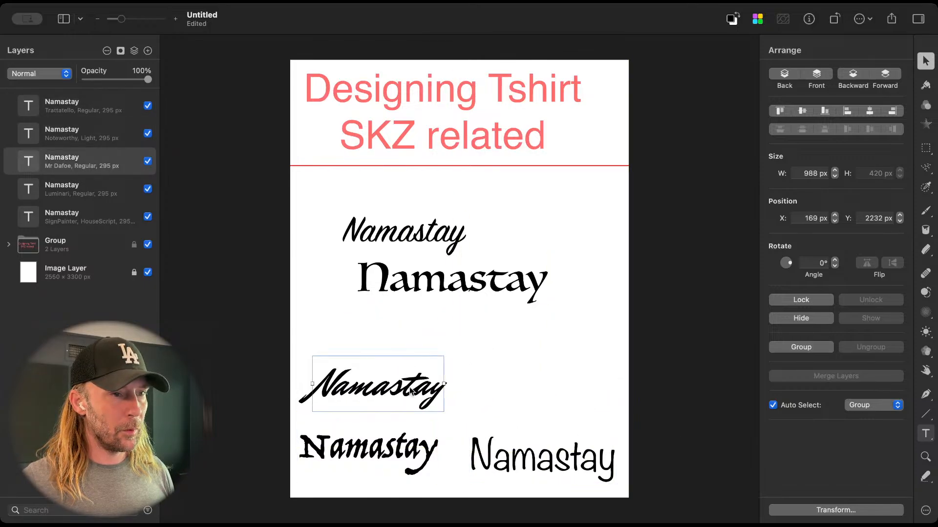
drag(472, 276, 544, 382)
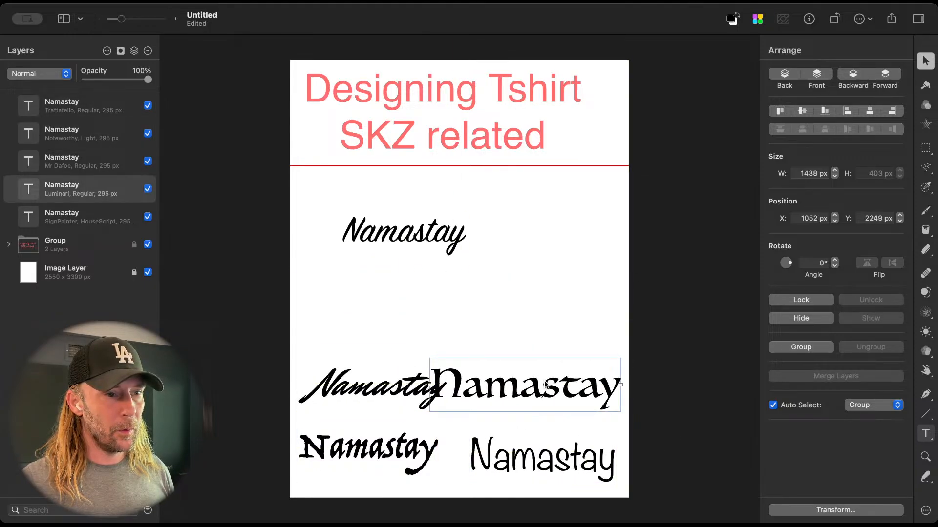
Step: Reduce the Luminari text to 171 px and lower it slightly to line up with the Mr Dafoe text beside it
key(t)
drag(825, 172, 810, 170)
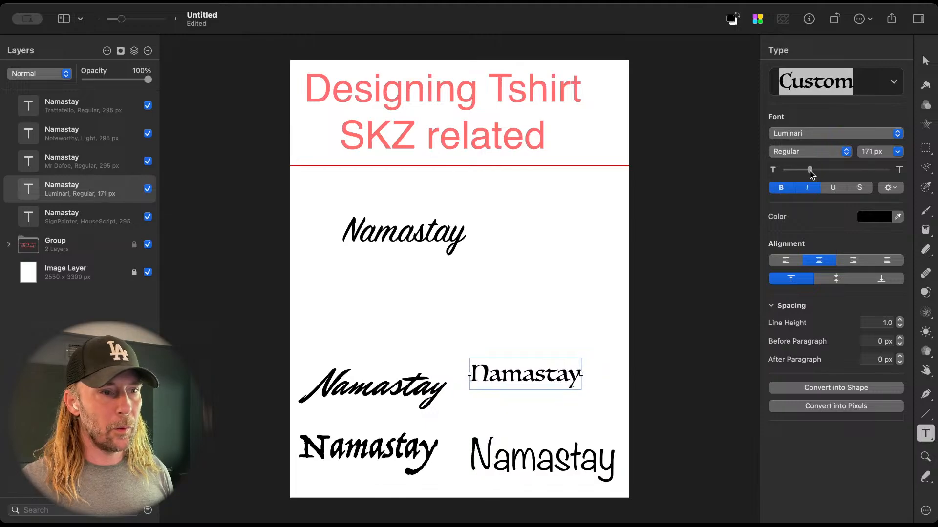
drag(539, 380, 537, 394)
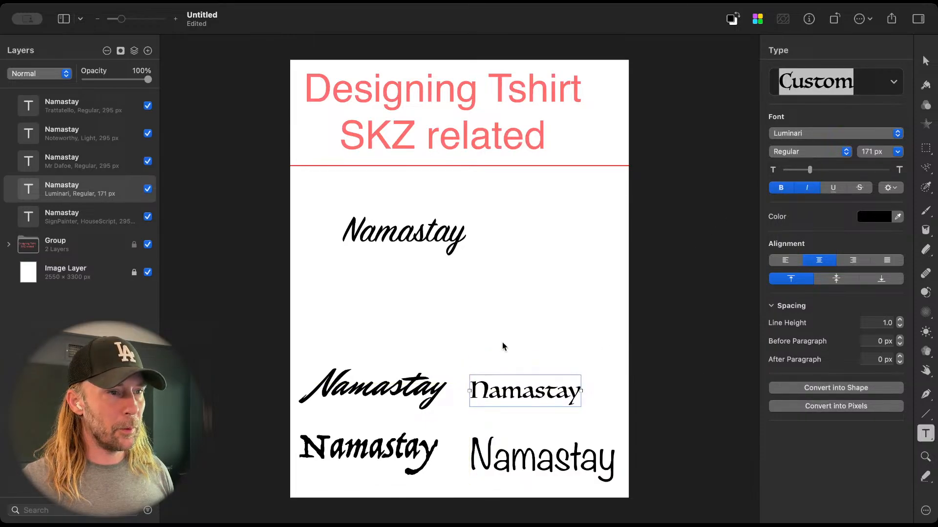
Step: Move the SignPainter text down to the horizontal centre of the page, in the free area above the four lower texts
drag(419, 239, 438, 330)
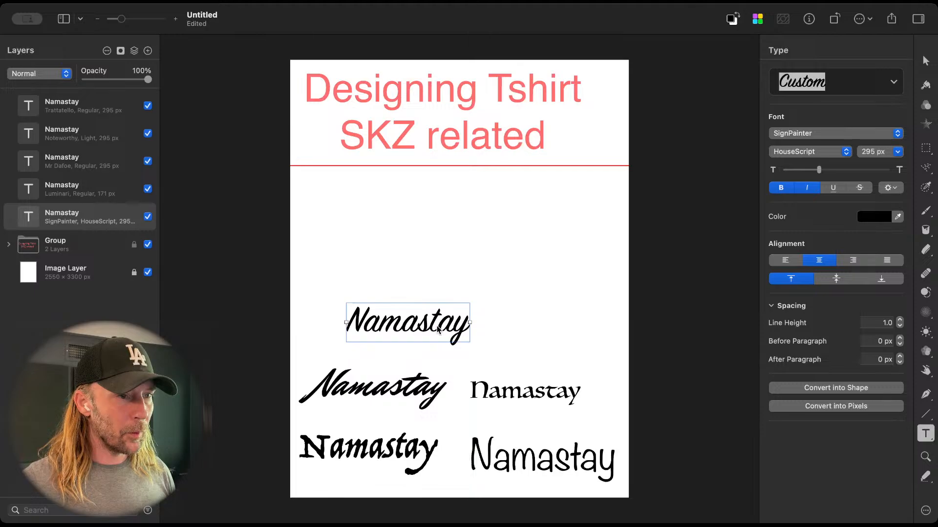
drag(438, 330, 458, 344)
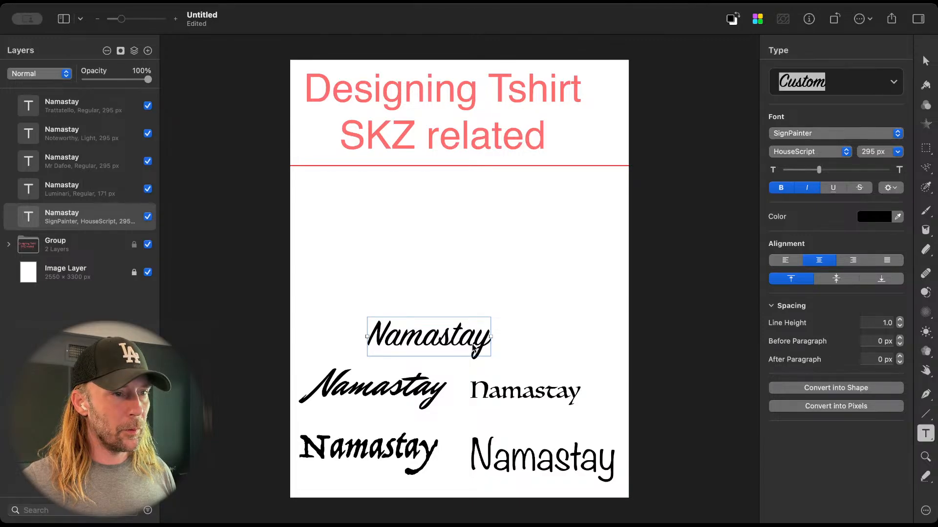
mouse_move(474, 348)
mouse_down()
mouse_move(492, 291)
mouse_move(487, 344)
mouse_up()
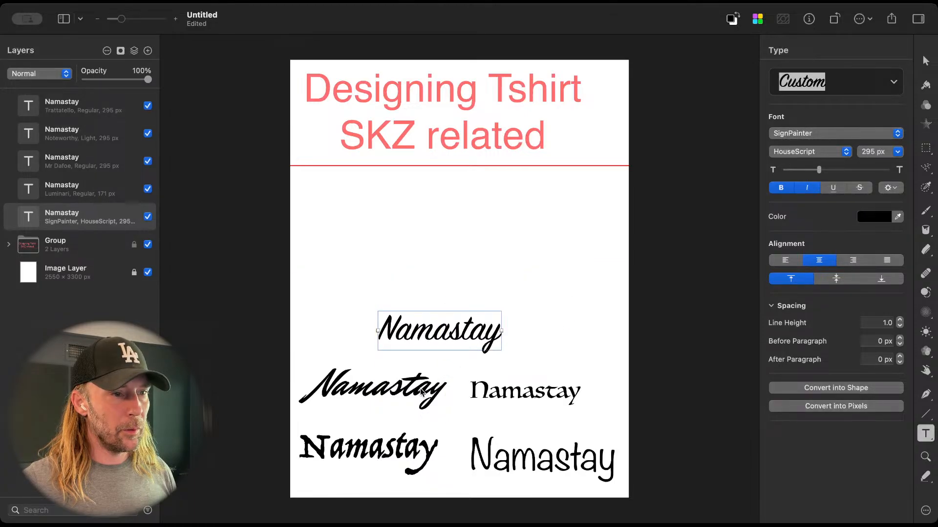
drag(451, 338, 465, 299)
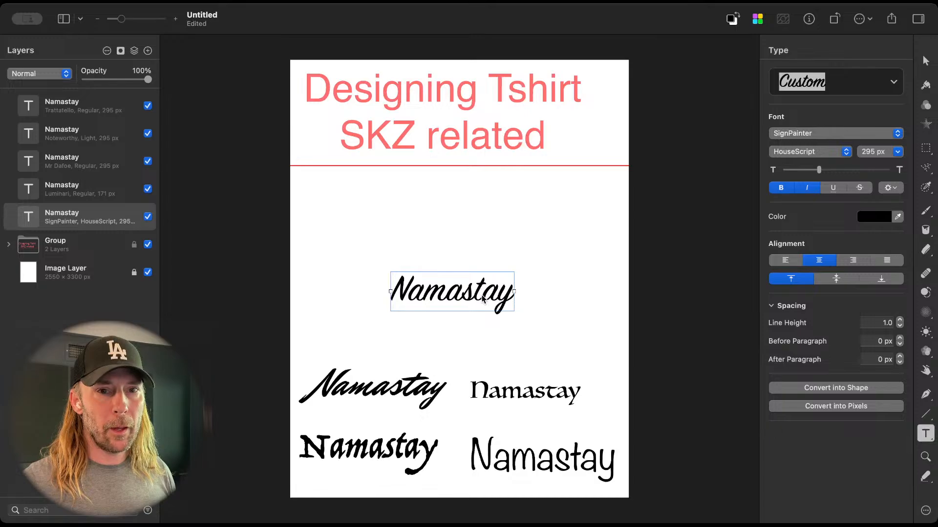
drag(482, 299, 483, 291)
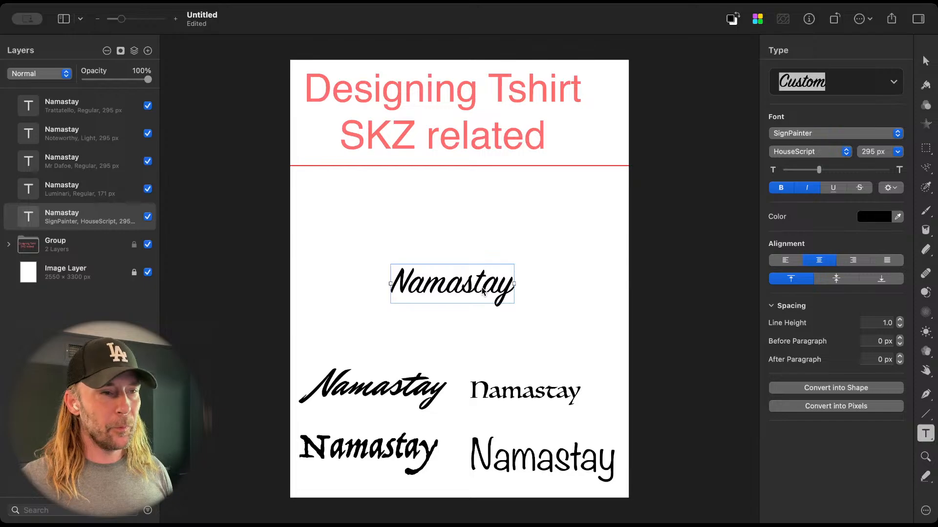
key(super+Tab)
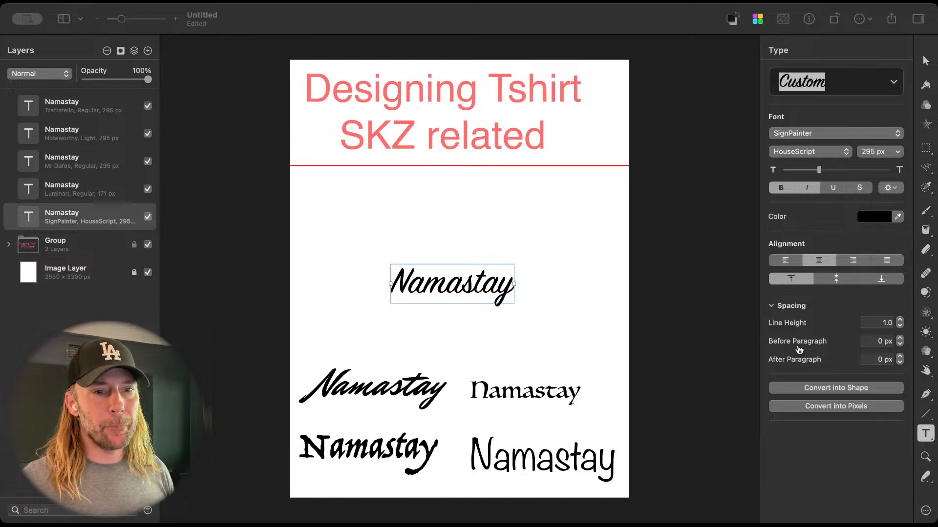
click(869, 454)
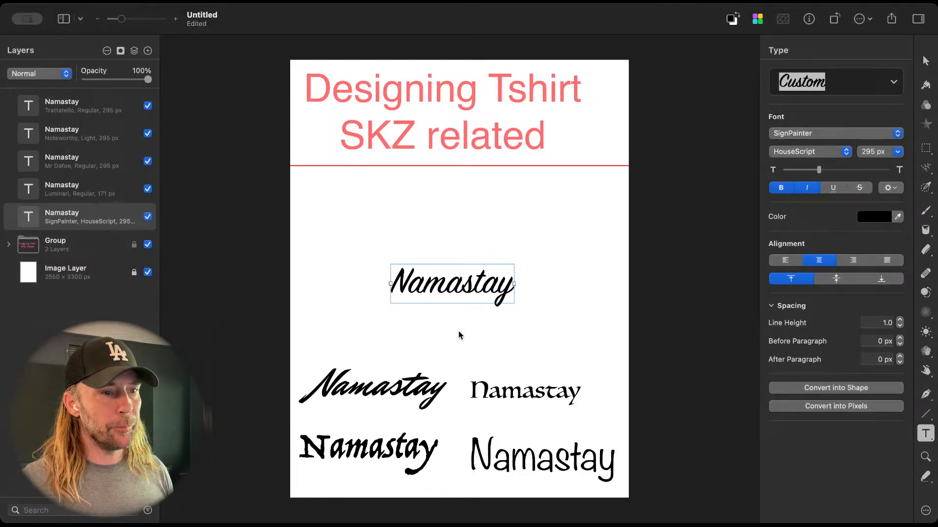
click(493, 390)
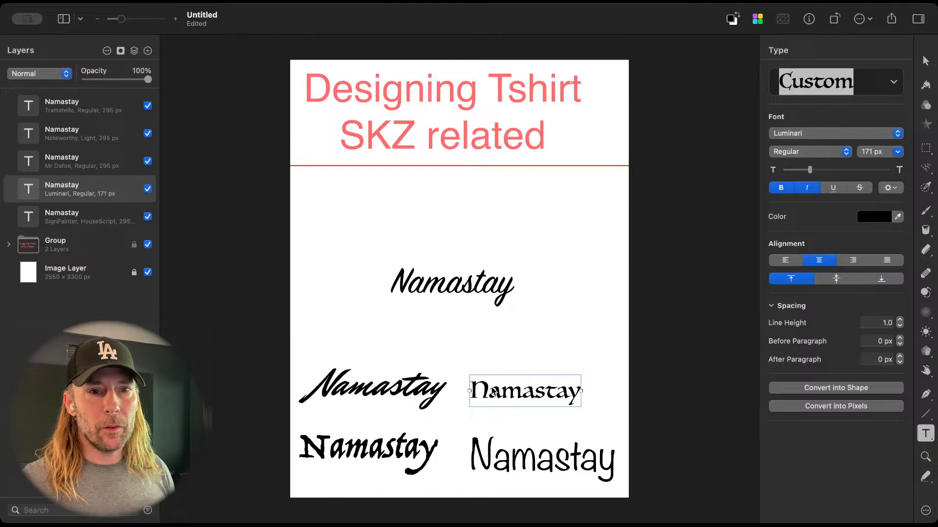
Step: Color only the letter s of the SignPainter Namastay text red (FF0404)
click(467, 286)
double_click(467, 287)
click(468, 288)
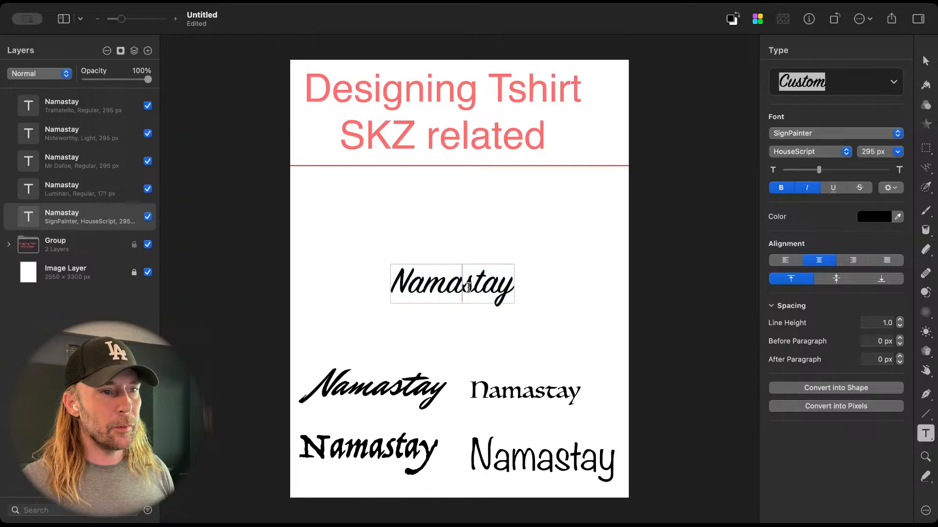
drag(468, 287, 476, 288)
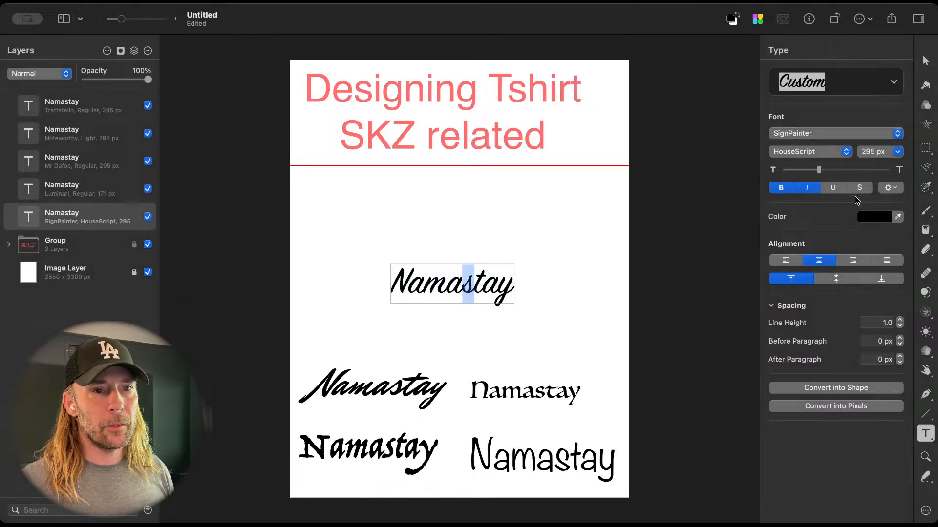
click(876, 216)
drag(845, 263, 873, 238)
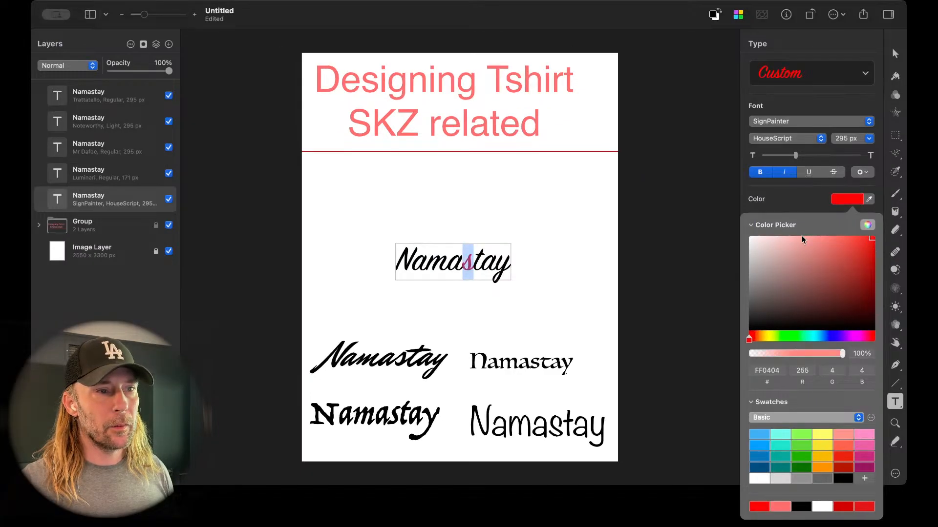
click(596, 244)
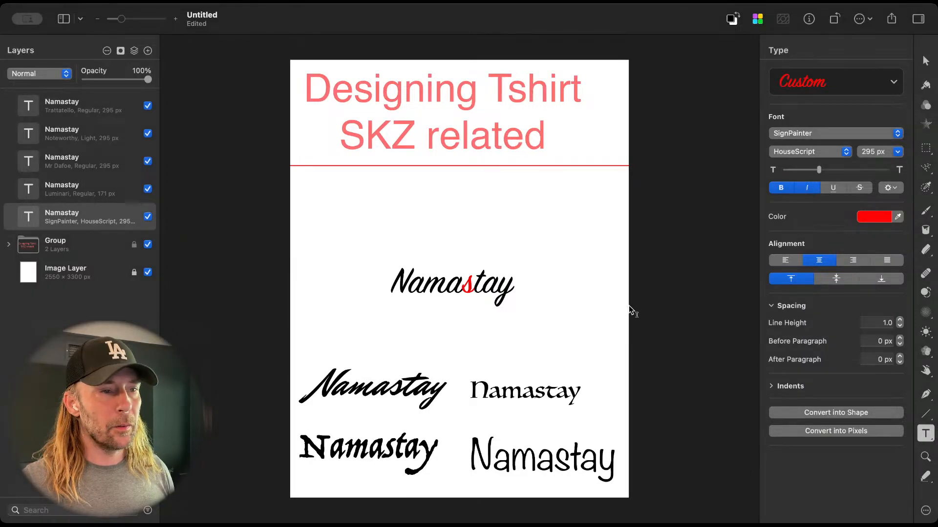
Step: Raise the SignPainter text to about Y 1389 px and place a duplicate directly beneath it at about Y 1683 px
key(v)
drag(489, 295, 488, 275)
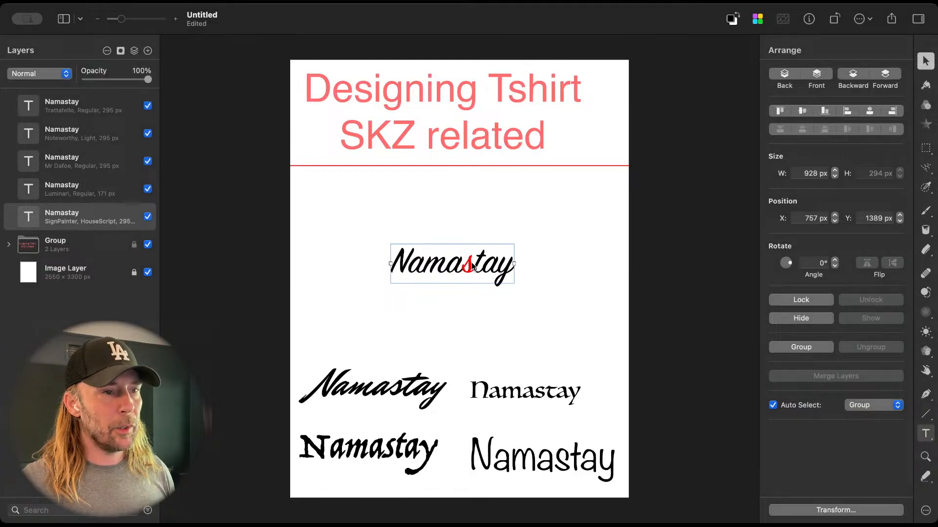
drag(471, 266, 472, 305)
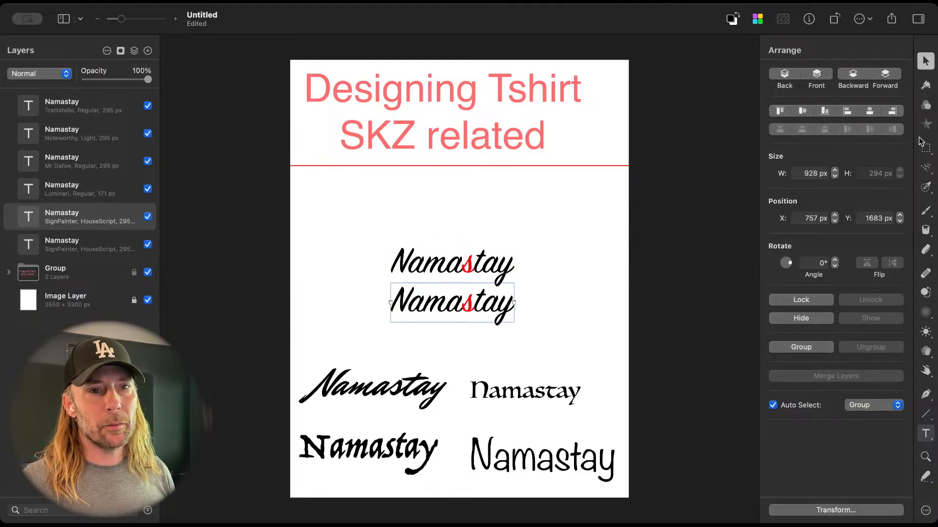
Step: Set the duplicated text's font to Marker Felt and move it down to about Y 1772 px
key(t)
click(838, 132)
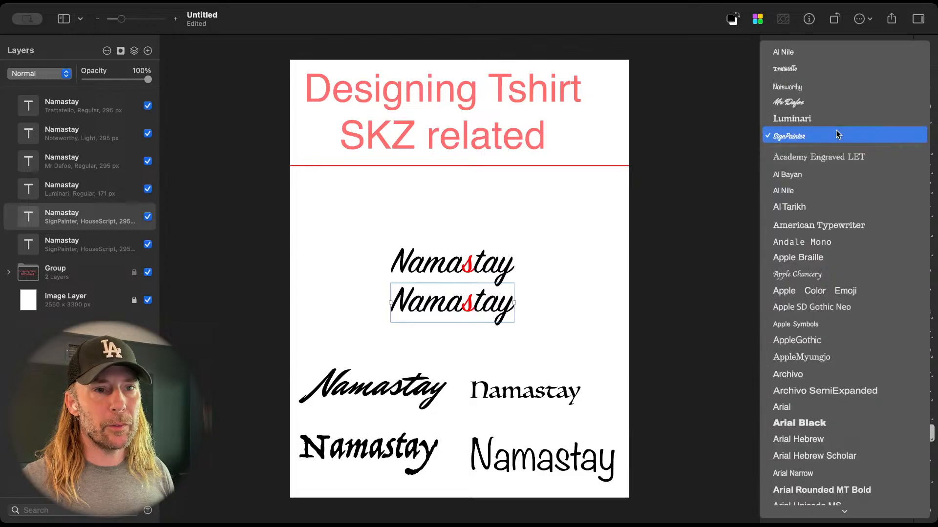
key(Up)
key(Up)
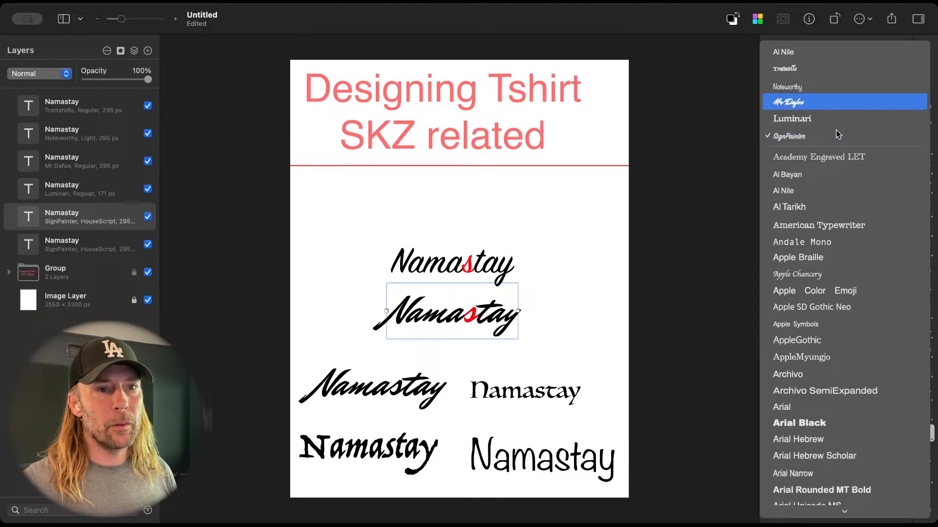
scroll(813, 263, down, 15)
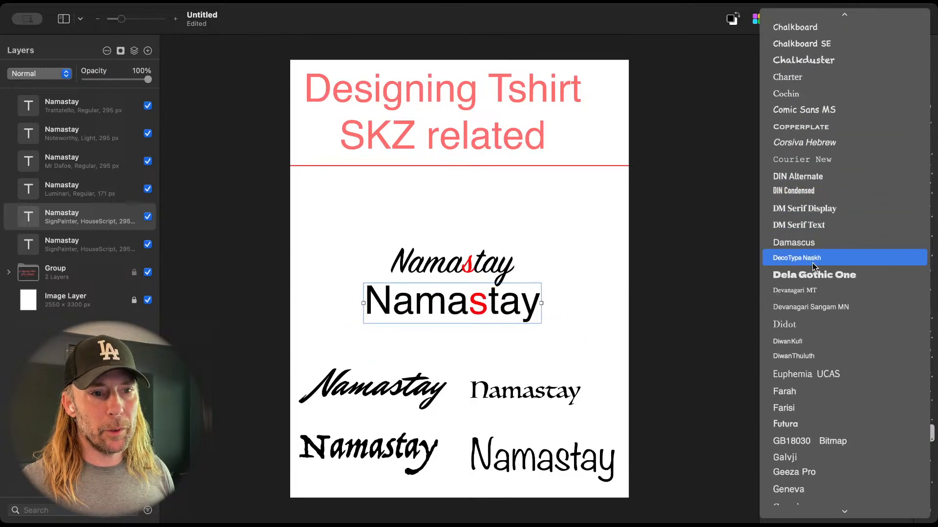
scroll(813, 262, down, 10)
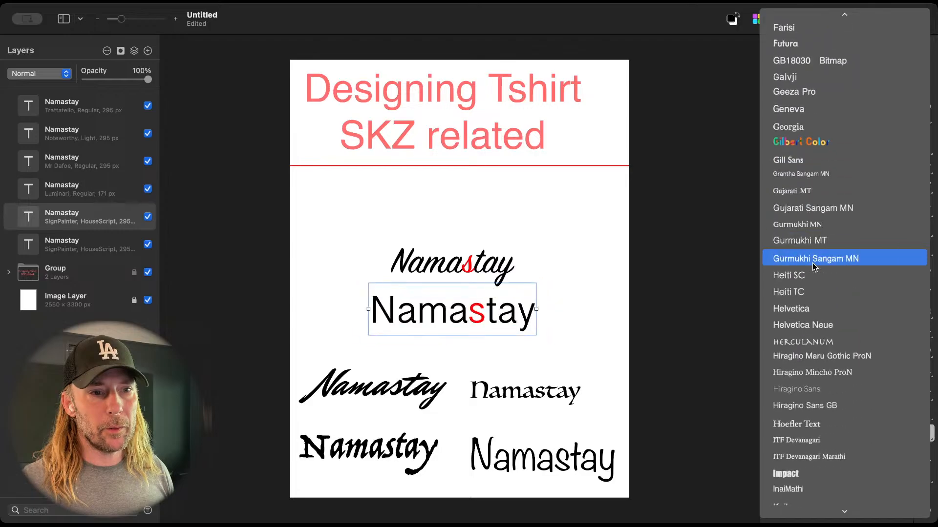
scroll(813, 262, down, 12)
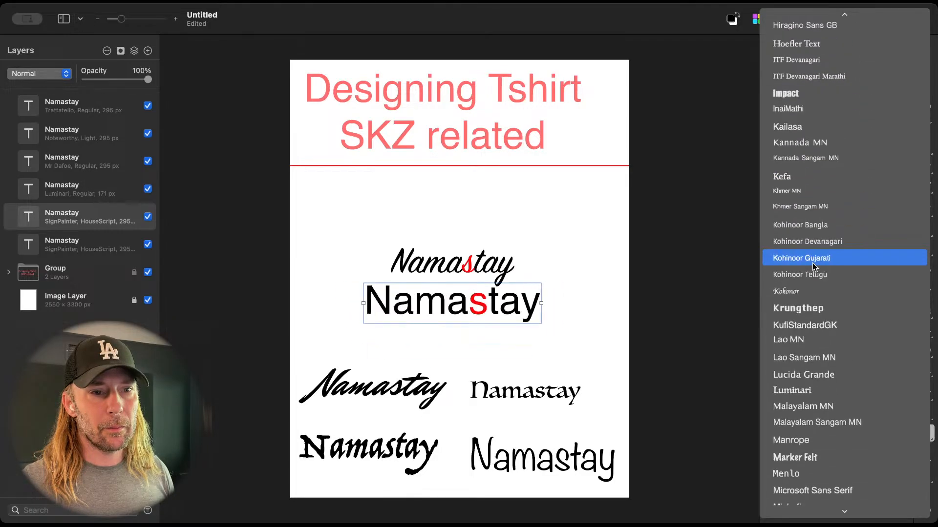
scroll(812, 263, down, 12)
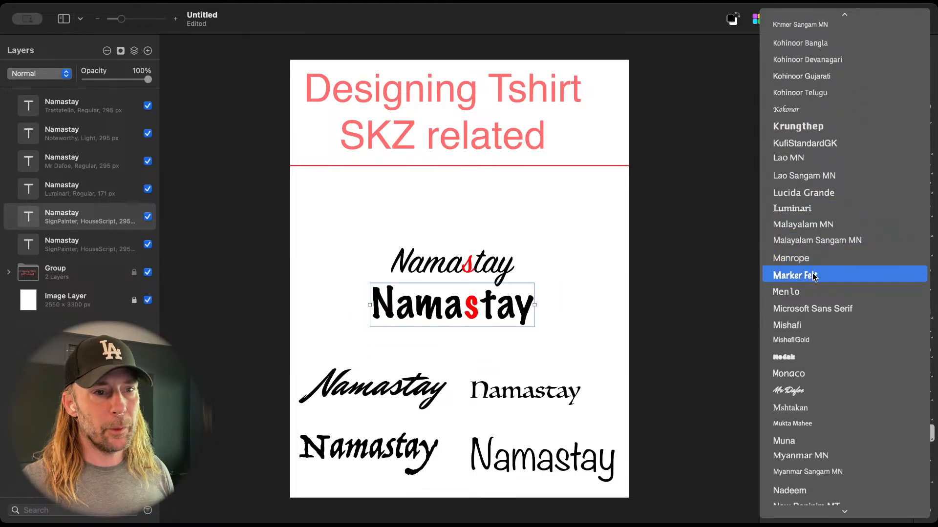
click(815, 276)
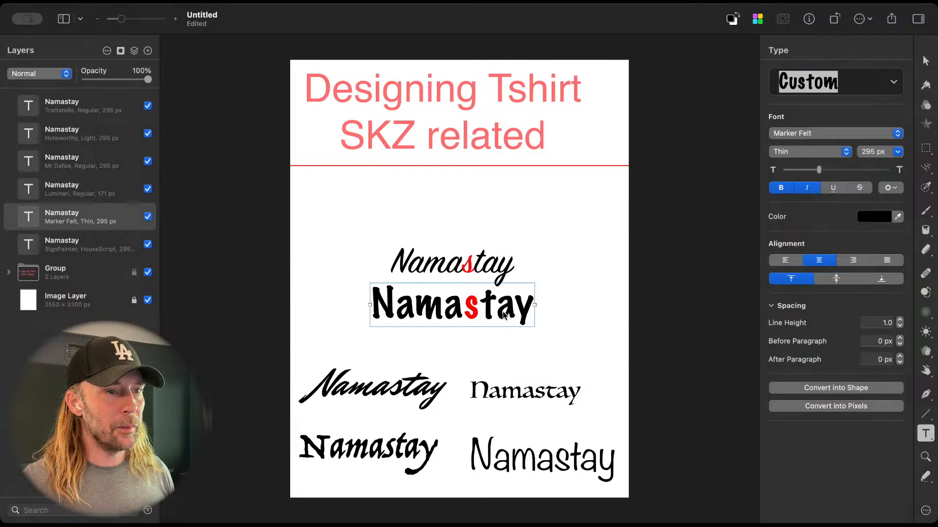
drag(504, 317, 506, 328)
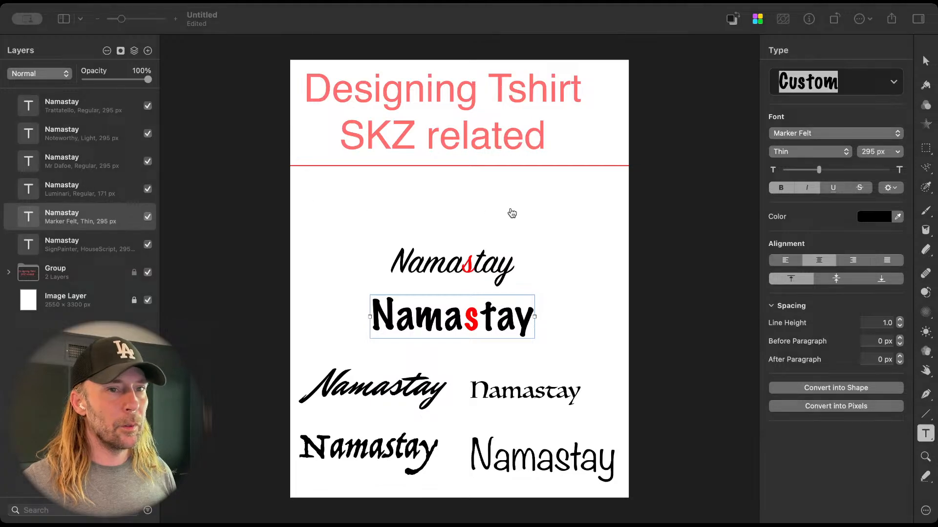
Step: Widen the gap between the two centred texts by moving SignPainter up to about Y 1277 px and Marker Felt down to about Y 1904 px
click(874, 37)
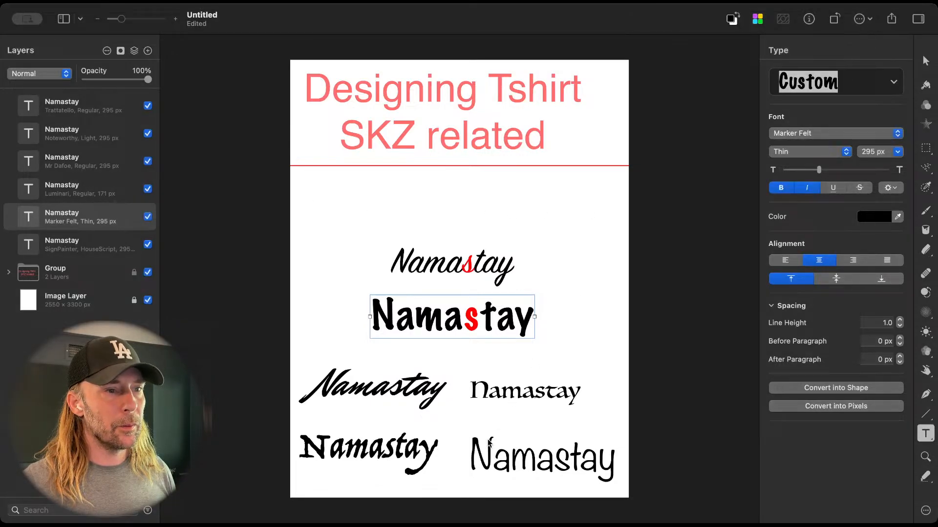
click(570, 336)
key(v)
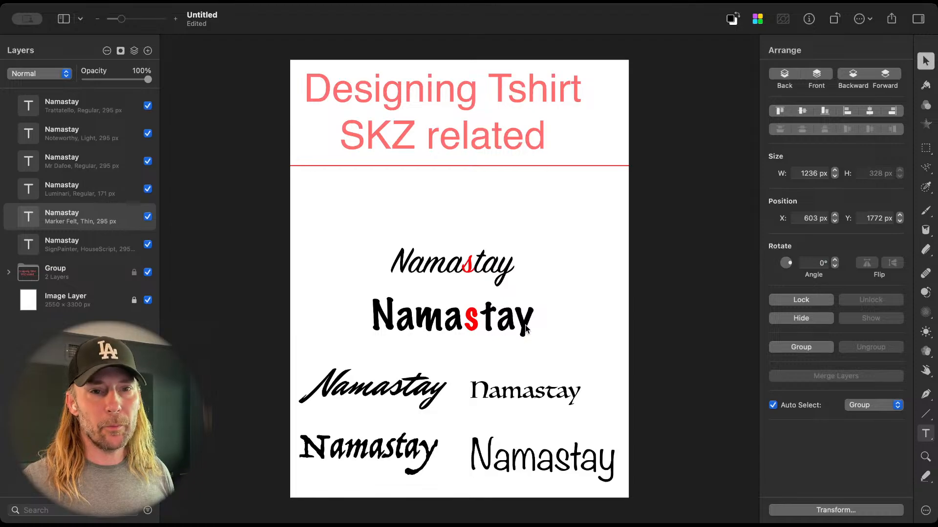
click(526, 330)
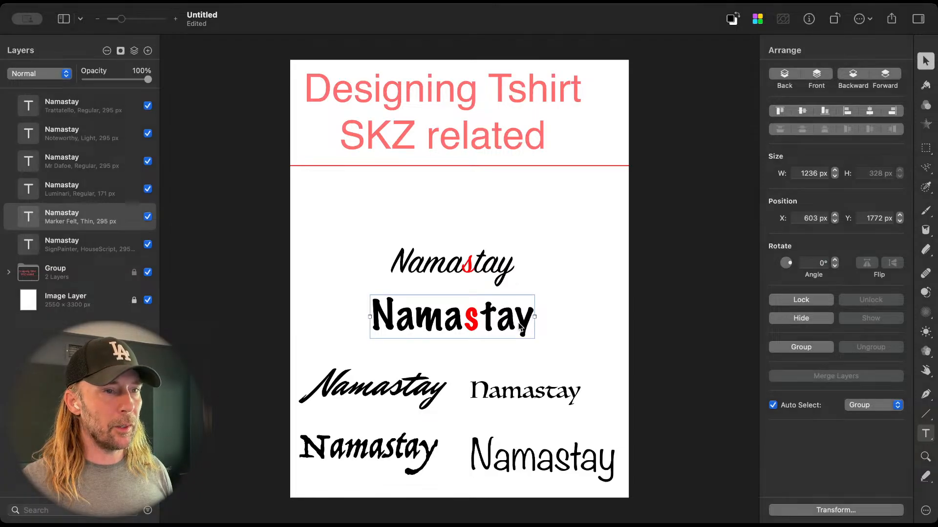
click(483, 280)
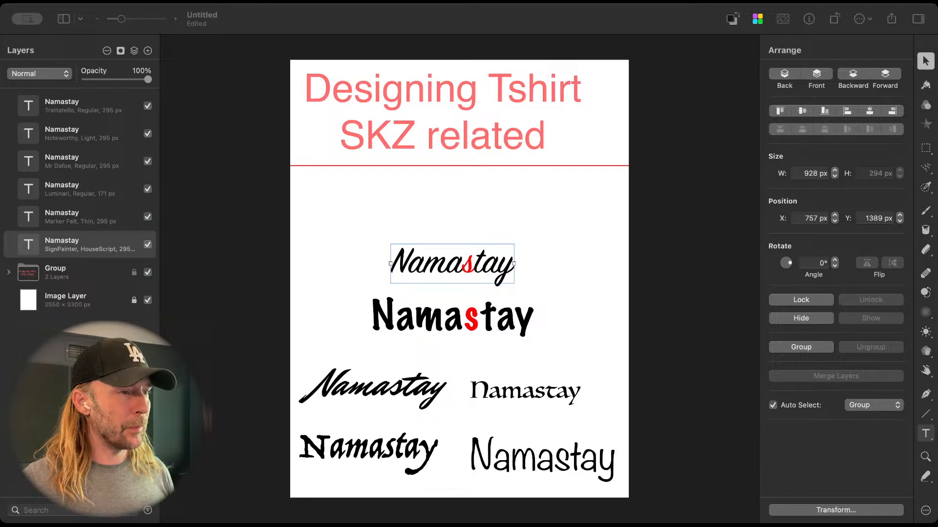
click(513, 322)
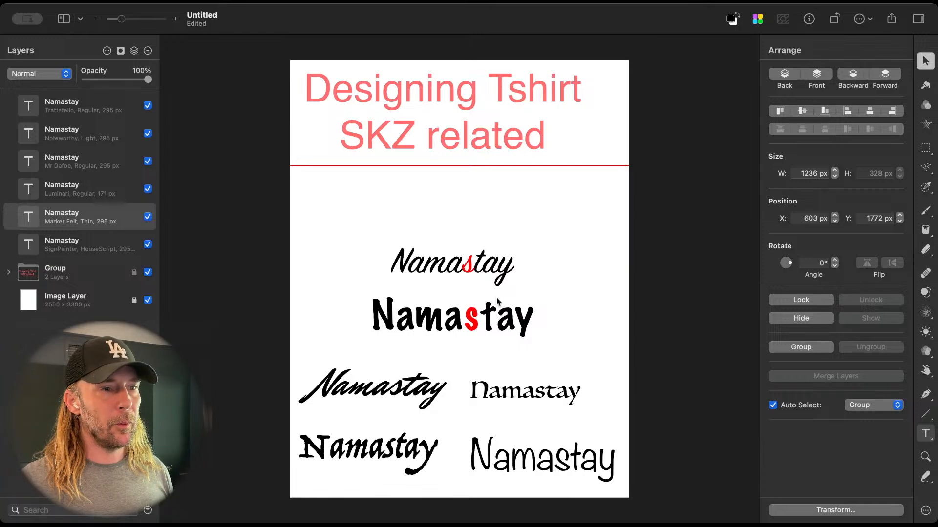
drag(498, 276, 497, 261)
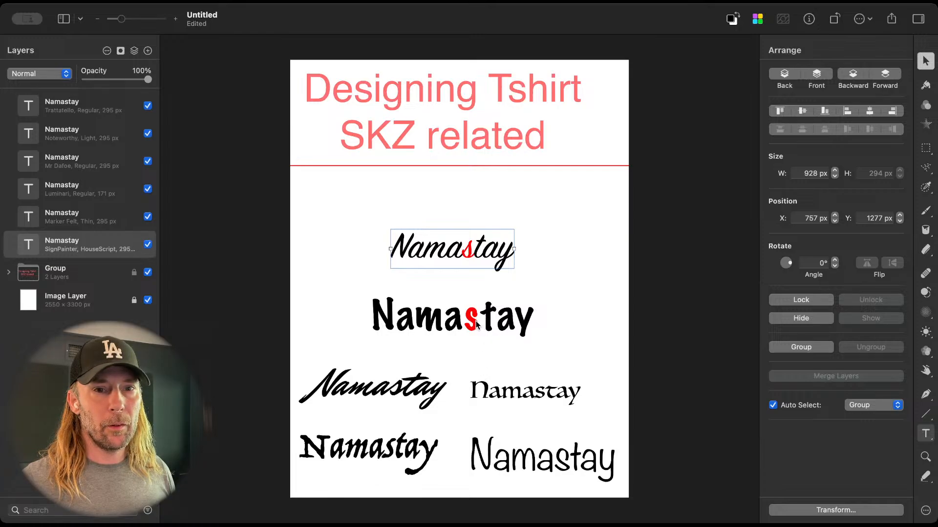
drag(474, 322, 474, 338)
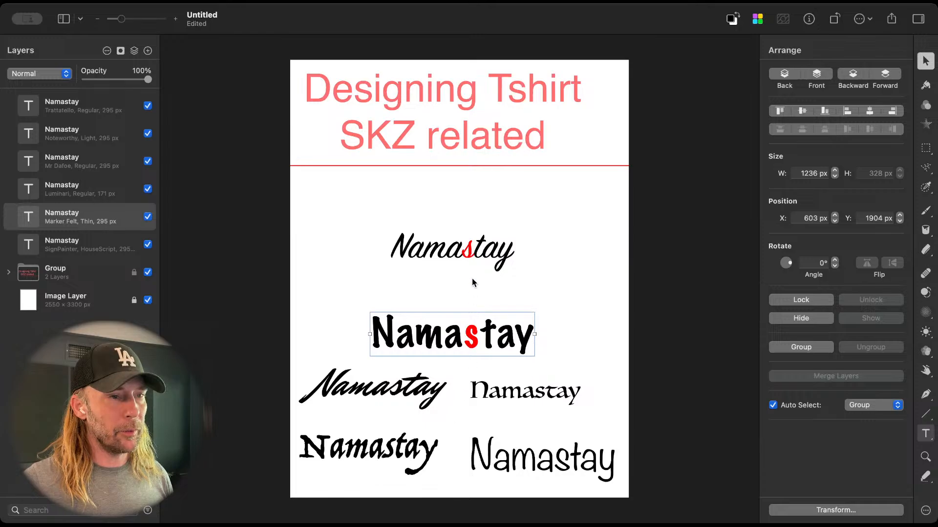
Step: Shift the centred Marker Felt text to about Y 1976 px and the SignPainter text to about Y 1587 px
drag(475, 255, 480, 340)
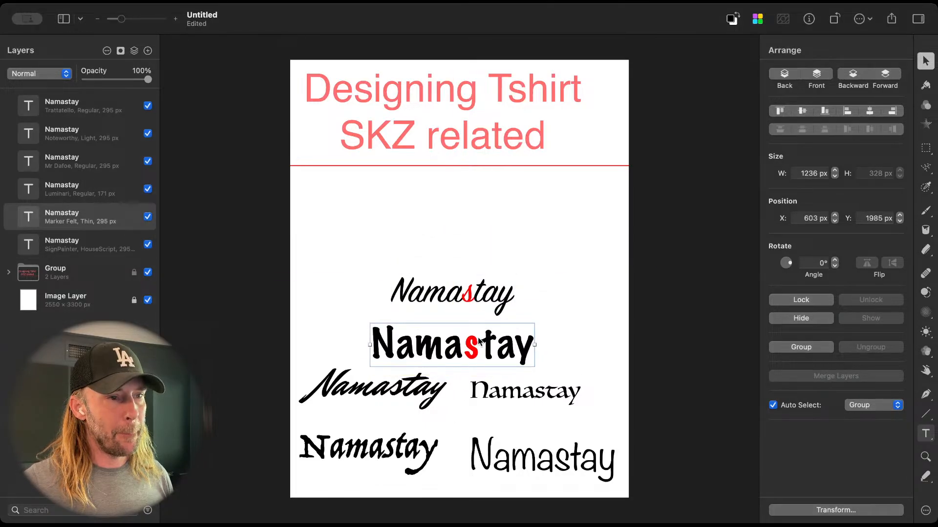
drag(486, 304, 487, 281)
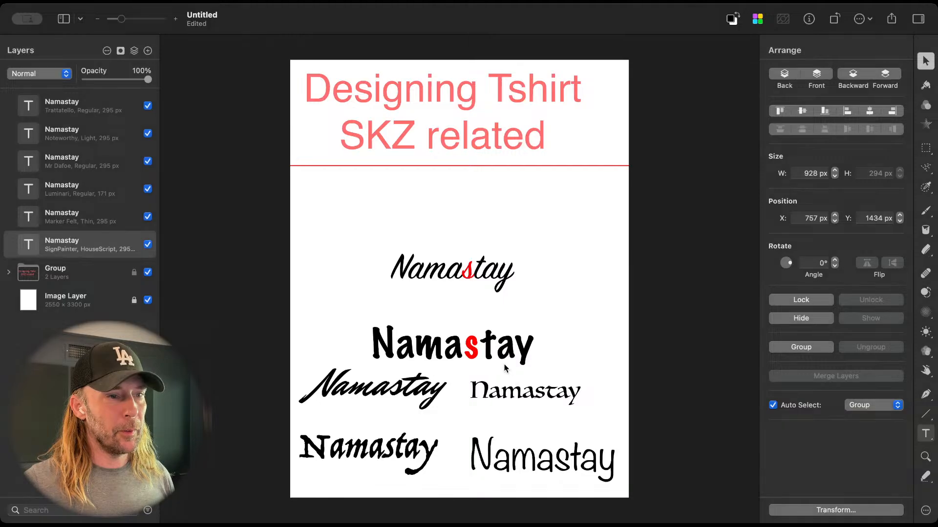
mouse_move(506, 361)
mouse_down()
mouse_move(507, 342)
mouse_move(506, 361)
mouse_up()
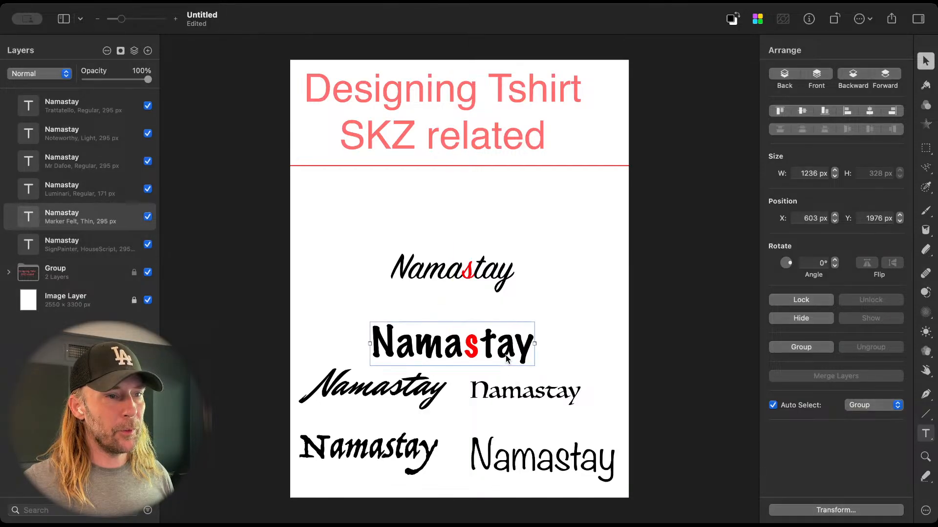
drag(471, 272, 471, 292)
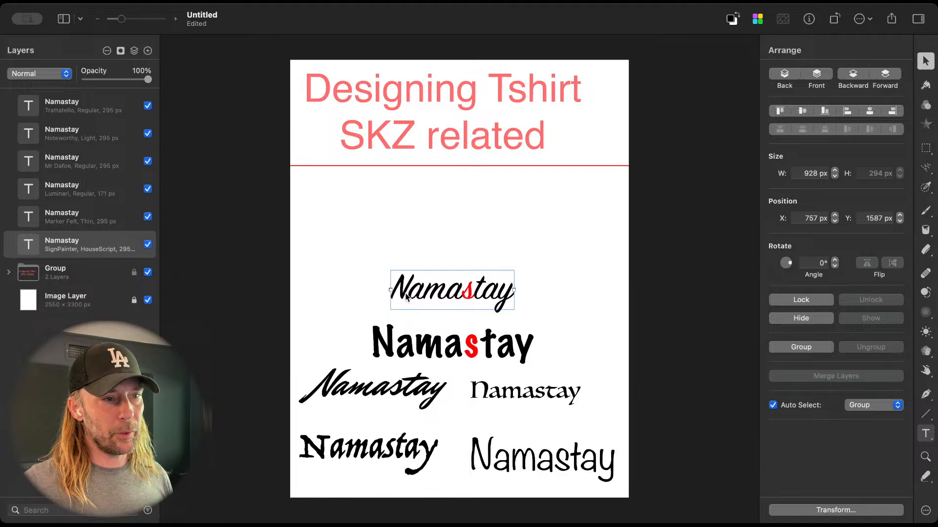
Step: Raise the SignPainter Namastay text to about Y 1356 px
key(super+Tab)
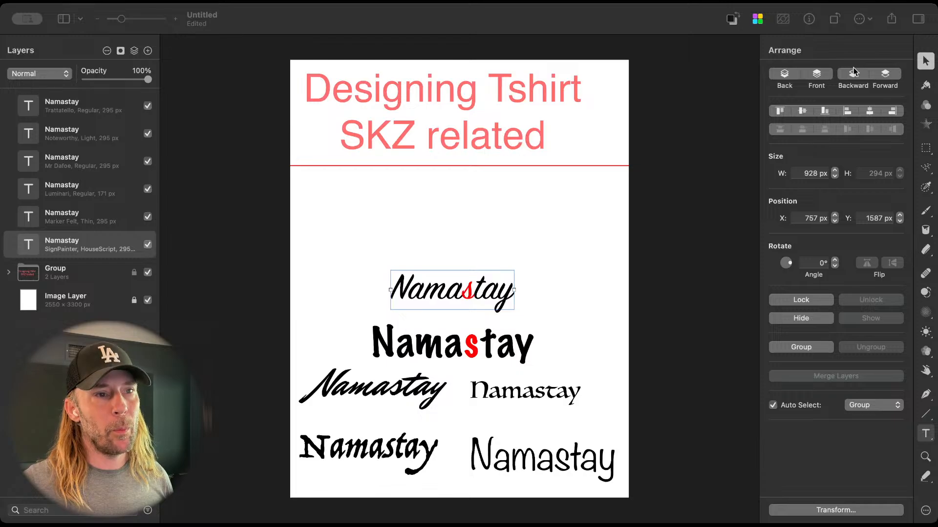
click(888, 51)
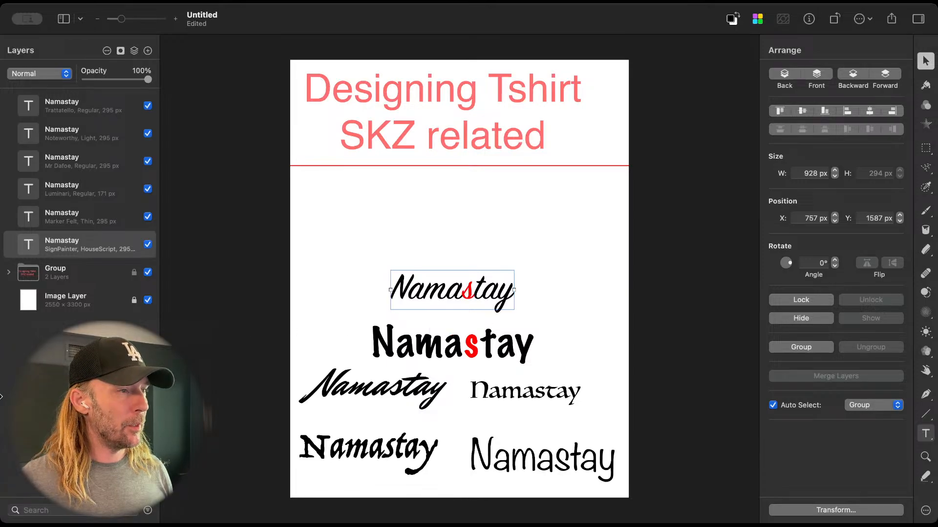
drag(433, 300, 431, 269)
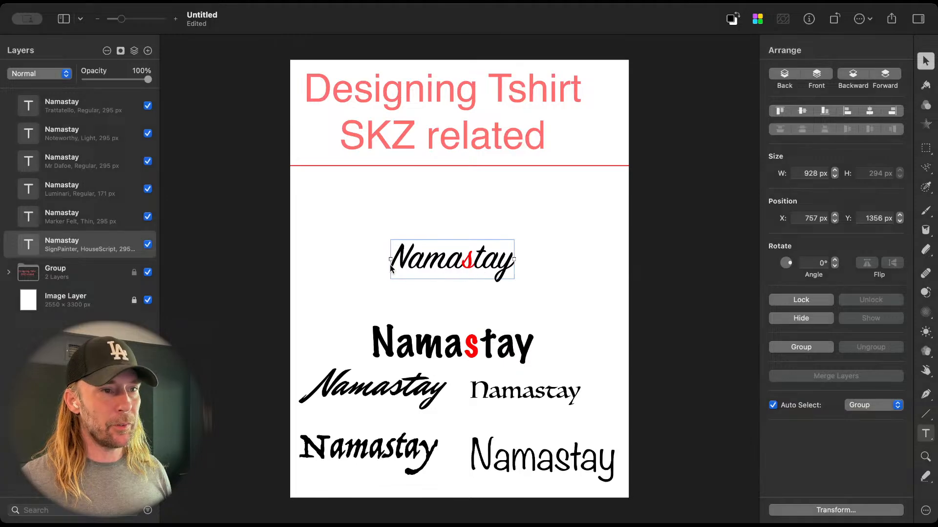
Step: Bring in the green Namaste T-shirt image, enlarge it to about 1834 px wide and place it at about X 853, Y 725 px
click(210, 523)
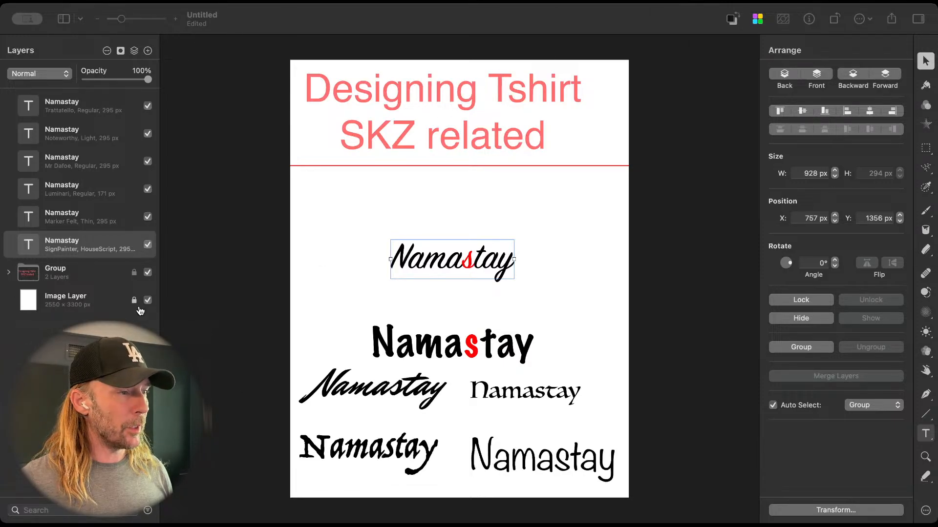
drag(574, 334, 536, 281)
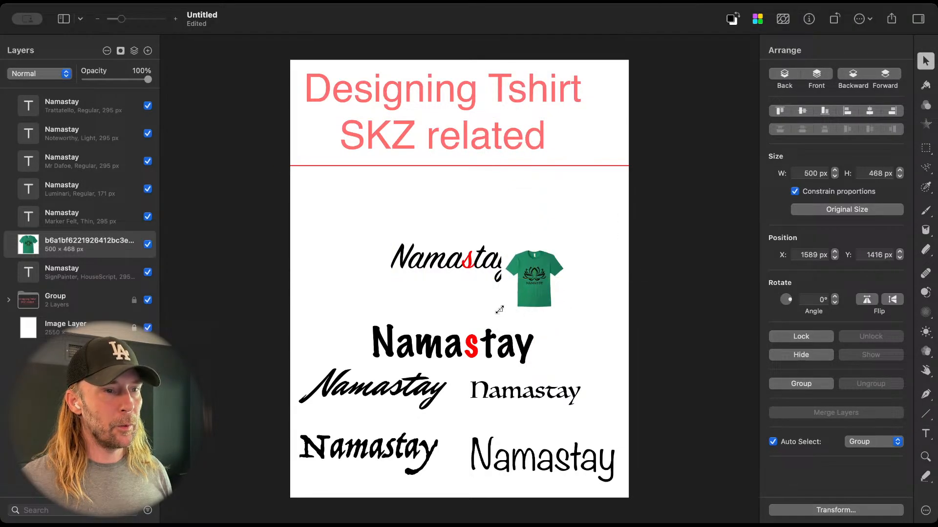
drag(501, 310, 226, 479)
drag(493, 286, 521, 262)
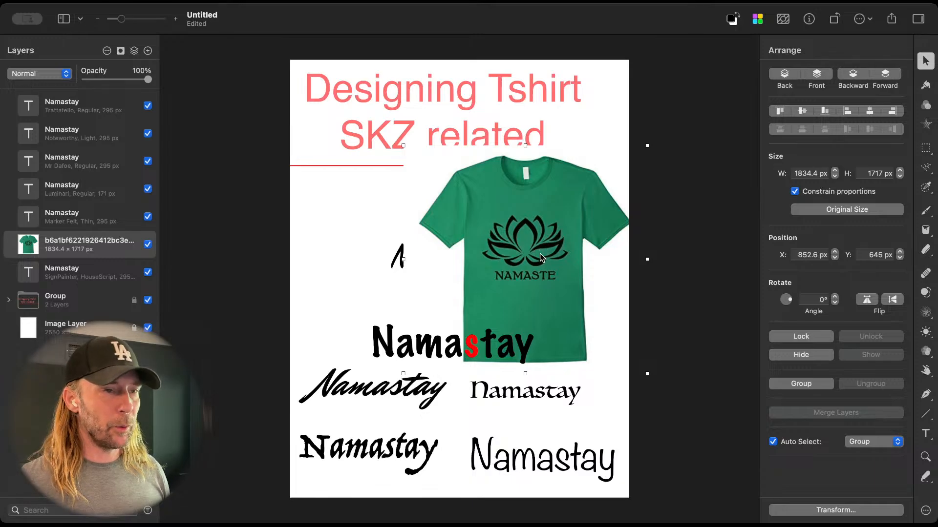
drag(556, 226, 556, 237)
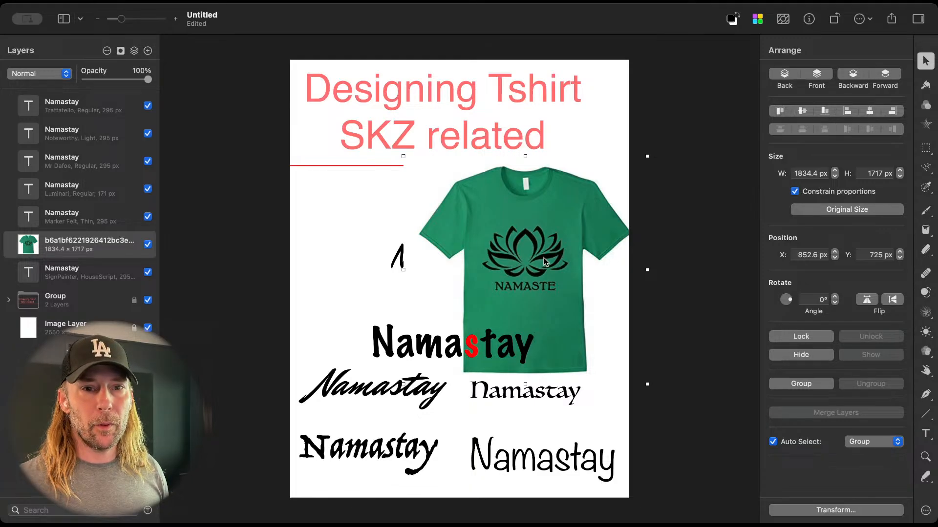
Step: Shrink the T-shirt image to about 976 px wide, shift it partly off the page's left edge, and lock it beneath the text layers
click(147, 244)
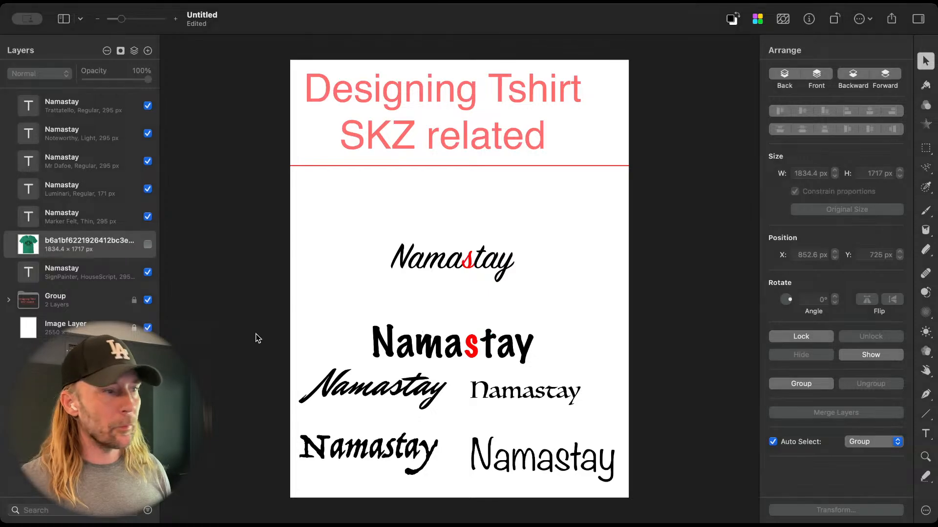
click(148, 244)
drag(551, 314, 410, 228)
drag(504, 299, 326, 246)
drag(115, 243, 105, 292)
click(135, 273)
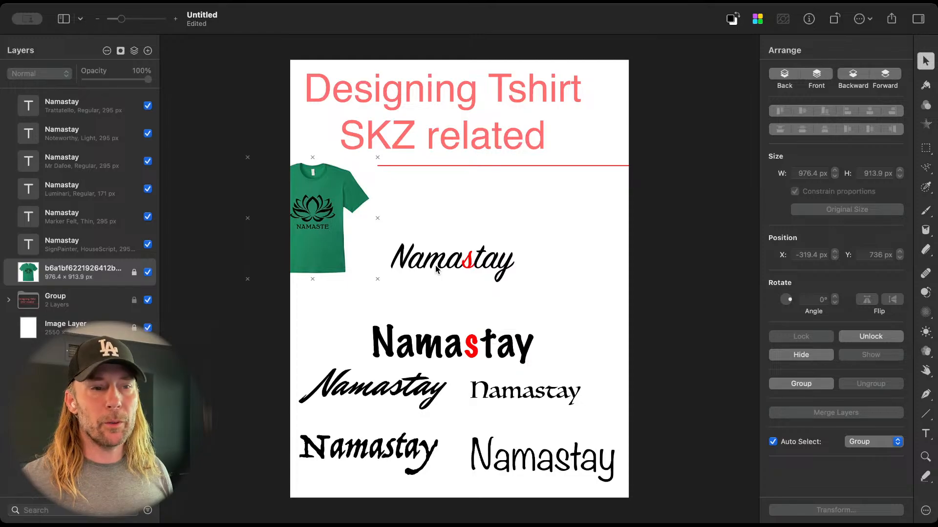
Step: Bring in the red and white lightstick image, enlarge it to about 1781 px square and place it at about X 1394, Y 736 px
click(167, 519)
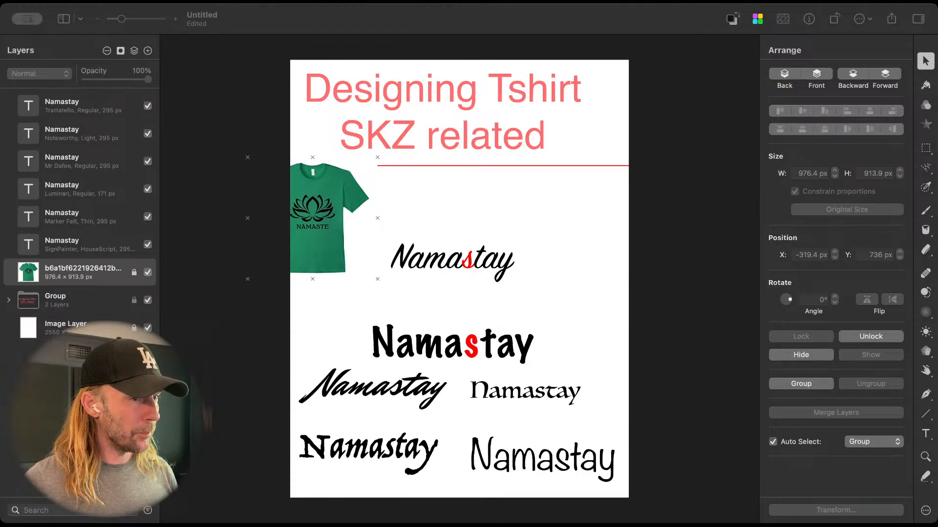
drag(145, 348, 607, 250)
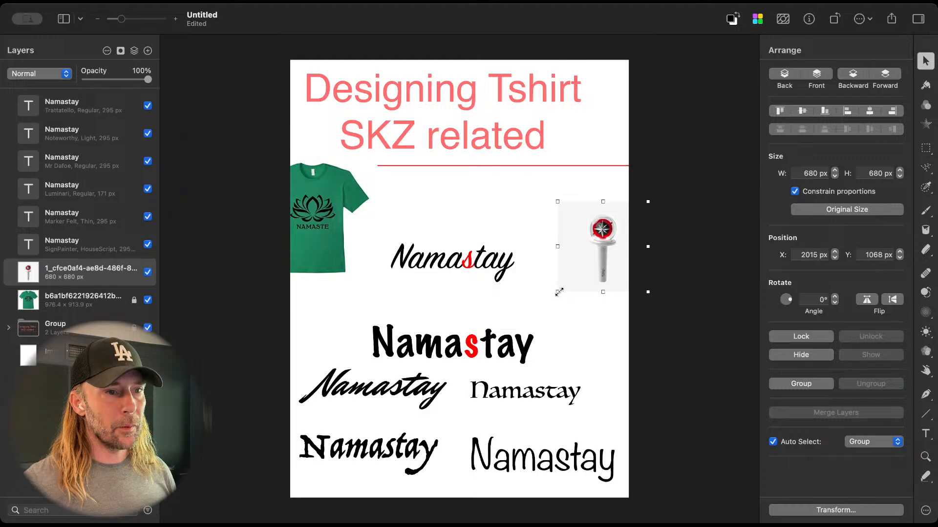
drag(557, 292, 413, 443)
drag(515, 303, 594, 222)
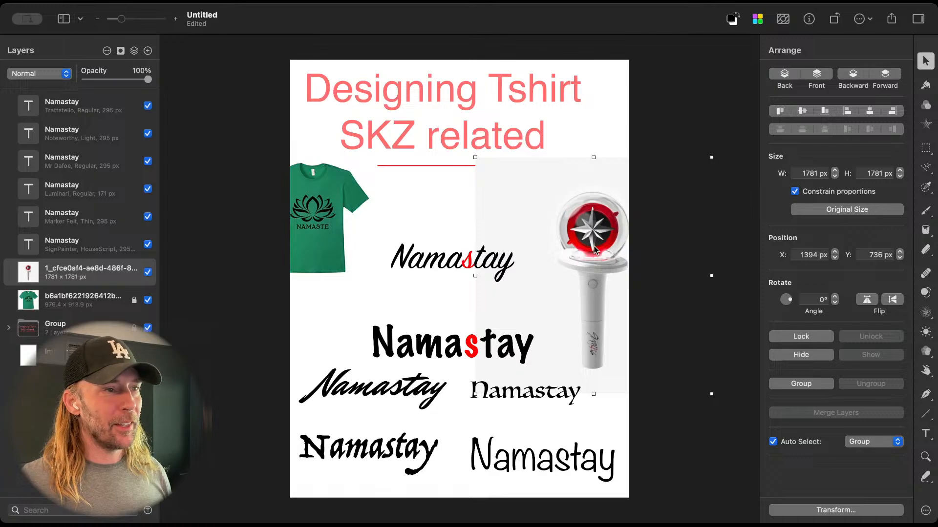
Step: Add the compass rose image at about X 742, Y 736 px and hide the T-shirt and lightstick layers
key(super+Tab)
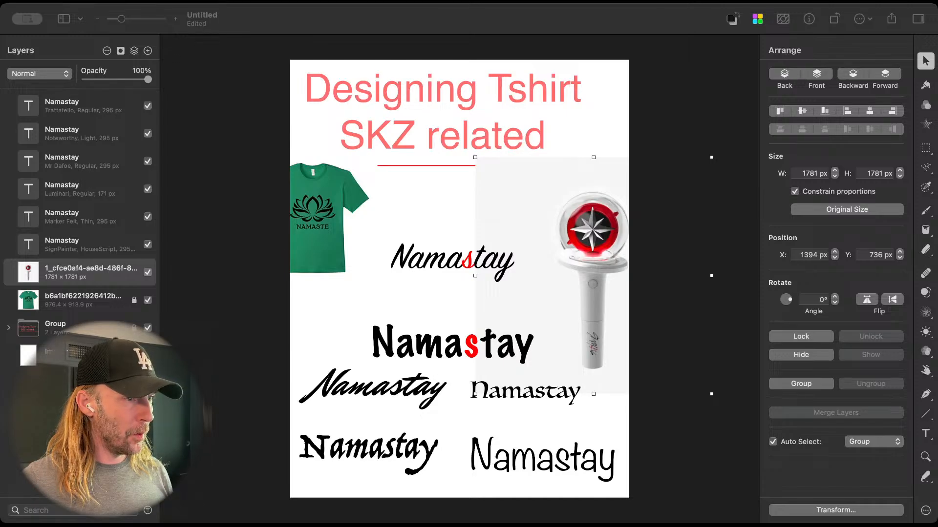
drag(558, 300, 458, 209)
click(148, 328)
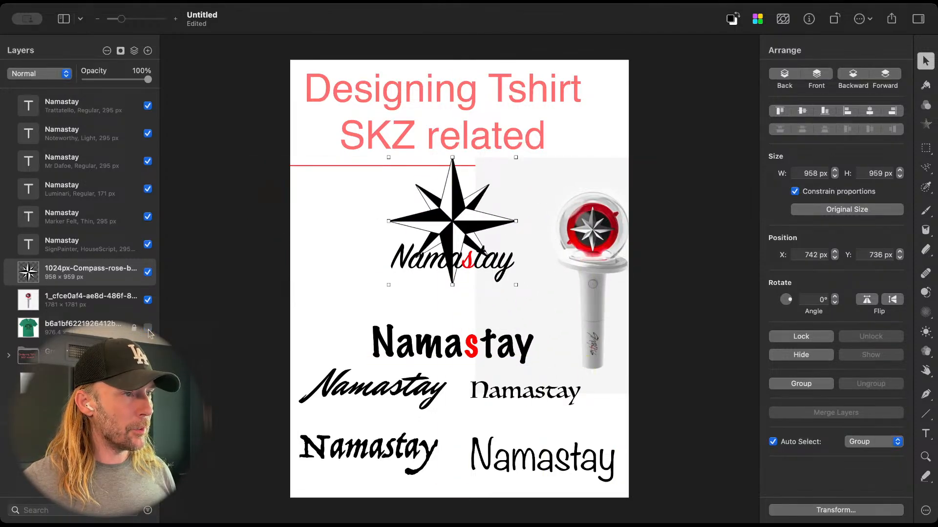
click(147, 300)
Step: Shrink the compass rose to about 711 px wide, centre it on the page, and place the SignPainter text beneath it at about X 811, Y 1595 px
click(420, 262)
drag(419, 261, 419, 308)
click(458, 236)
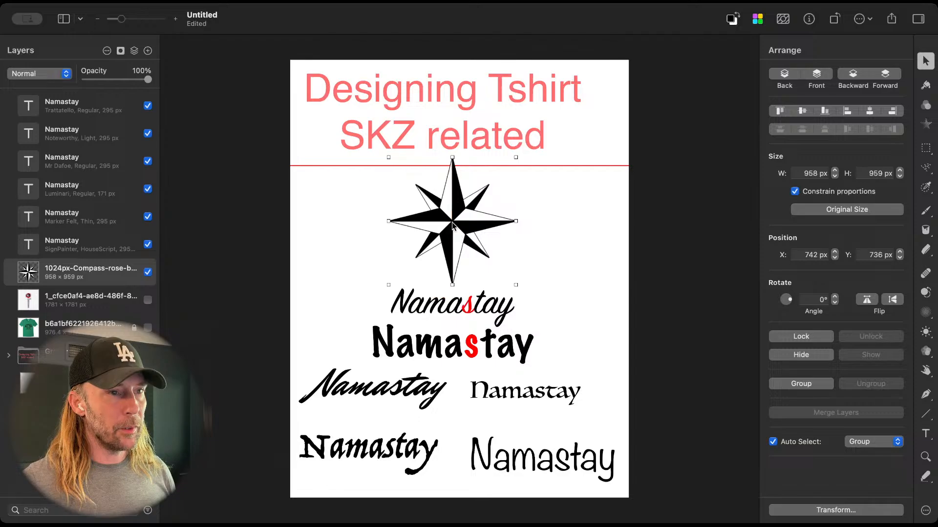
drag(516, 158, 492, 193)
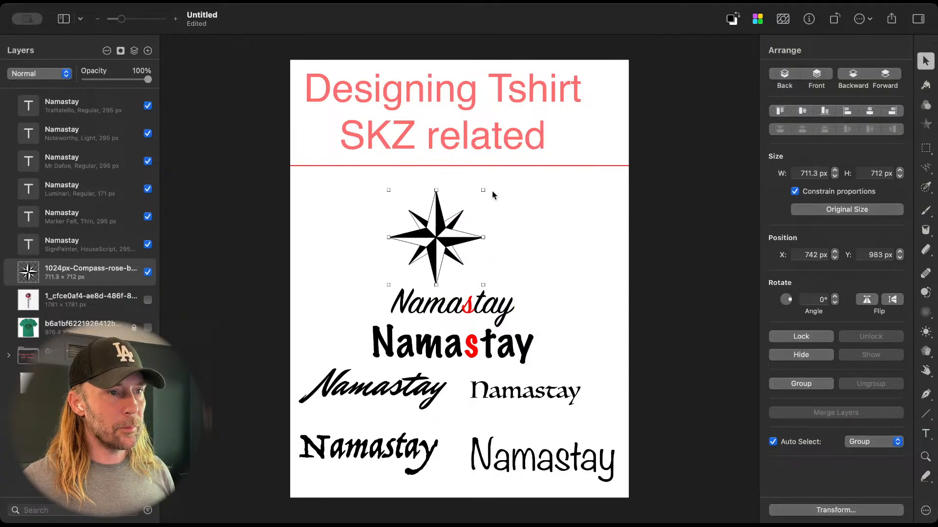
drag(430, 244, 456, 233)
click(472, 309)
drag(472, 309, 481, 299)
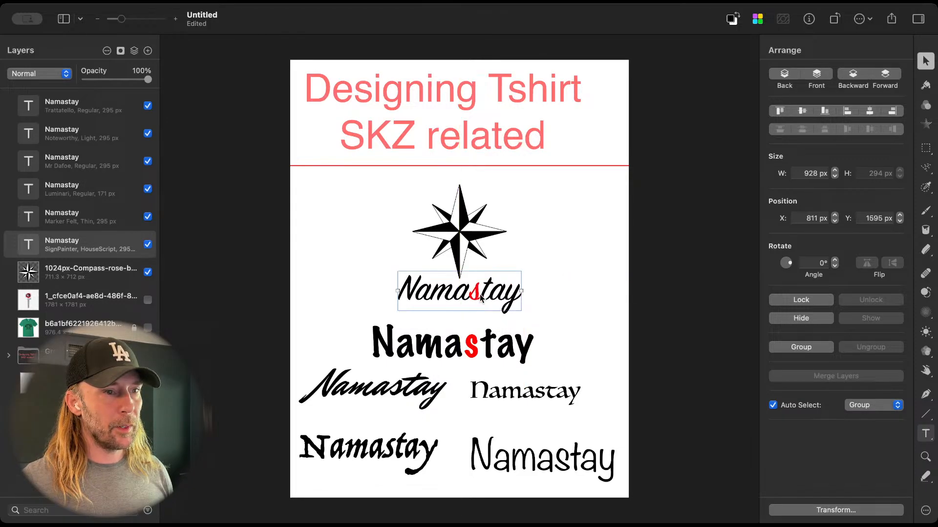
Step: Lower the Mr Dafoe text to about Y 2442 px, the Marker Felt text to about Y 2382 px, and the Luminari text just above Noteworthy
click(432, 391)
shift+click(416, 444)
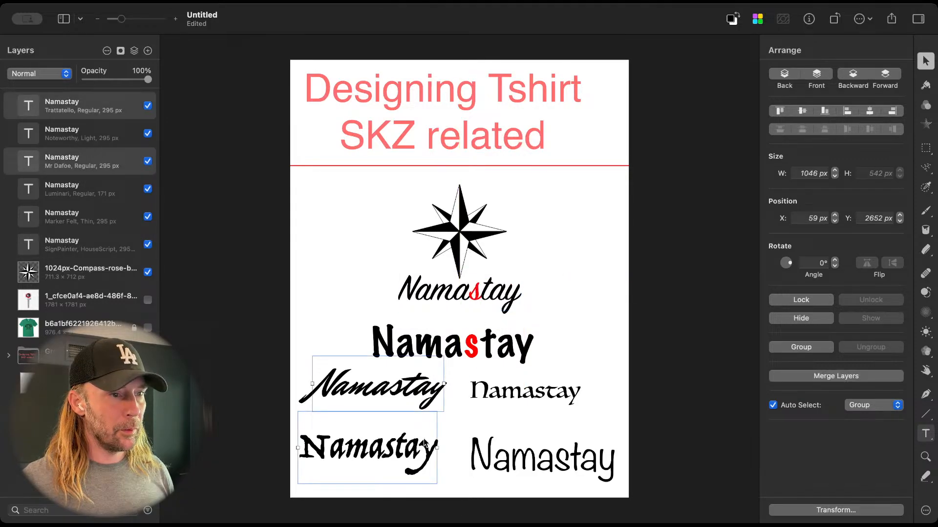
drag(413, 404, 410, 426)
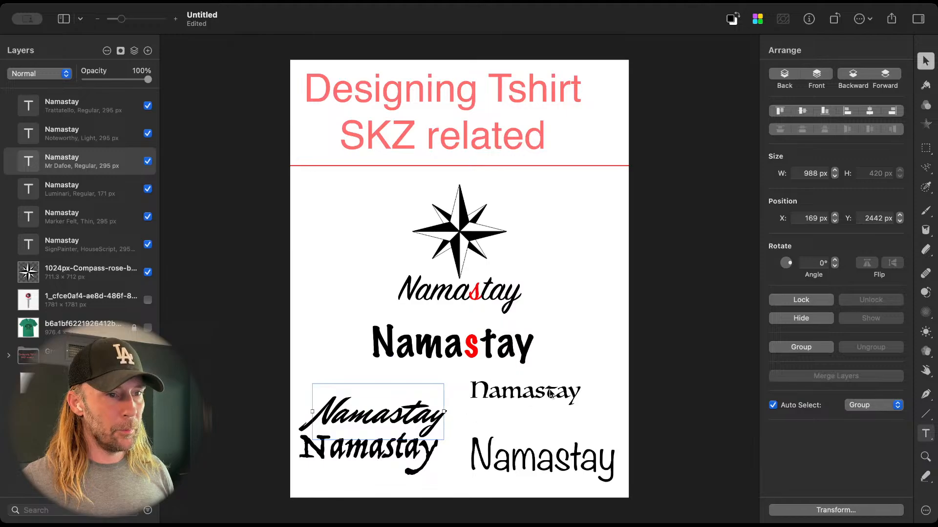
drag(551, 393, 560, 434)
drag(515, 359, 511, 406)
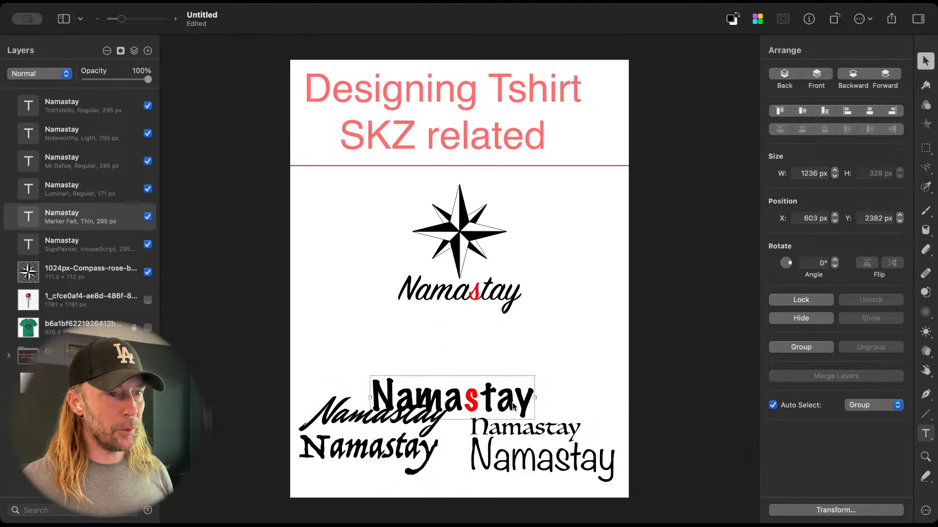
Step: Duplicate the SignPainter Namastay text directly beneath the original at about Y 1938 px
click(482, 289)
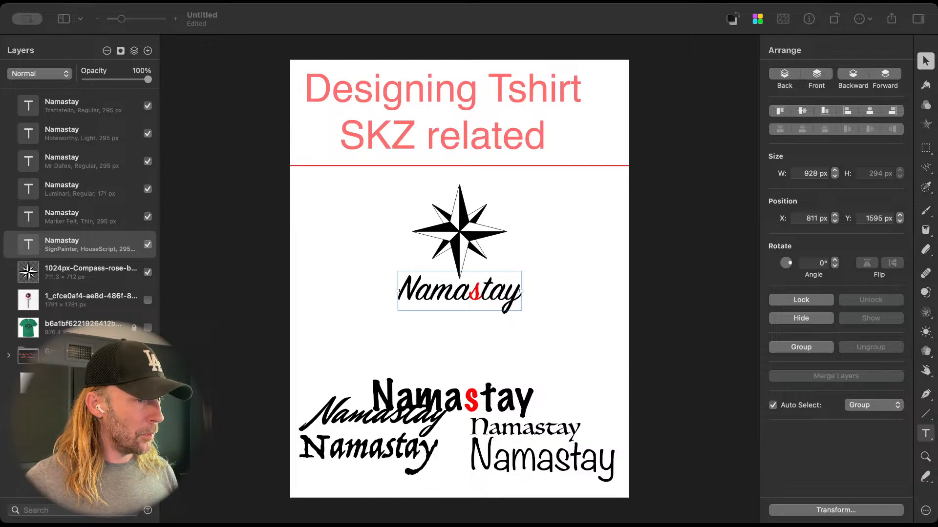
click(804, 459)
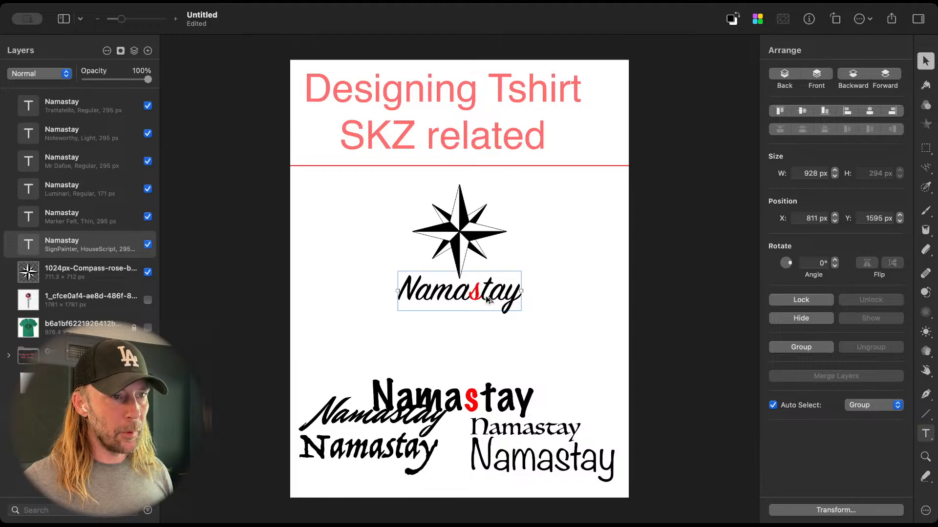
drag(488, 300, 488, 345)
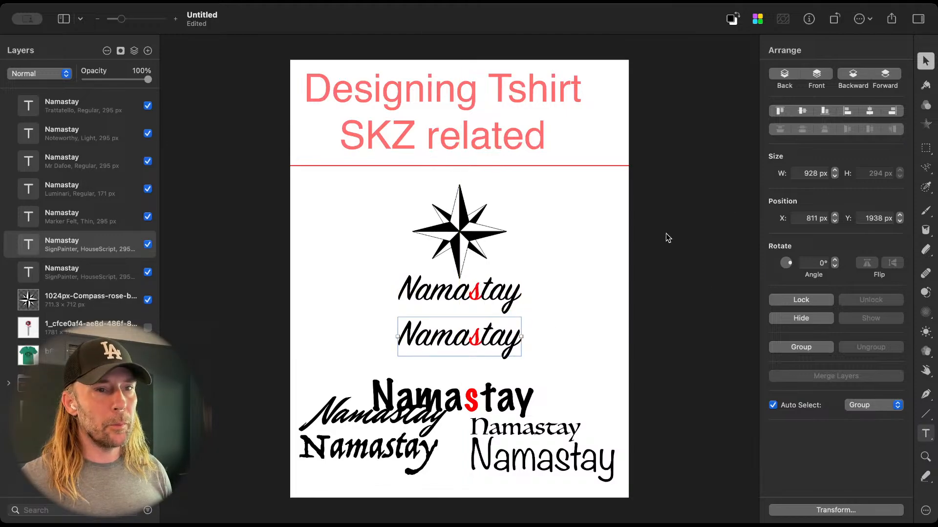
Step: Look through the available fonts for an alternative typeface for the duplicated Namastay text
key(t)
click(862, 87)
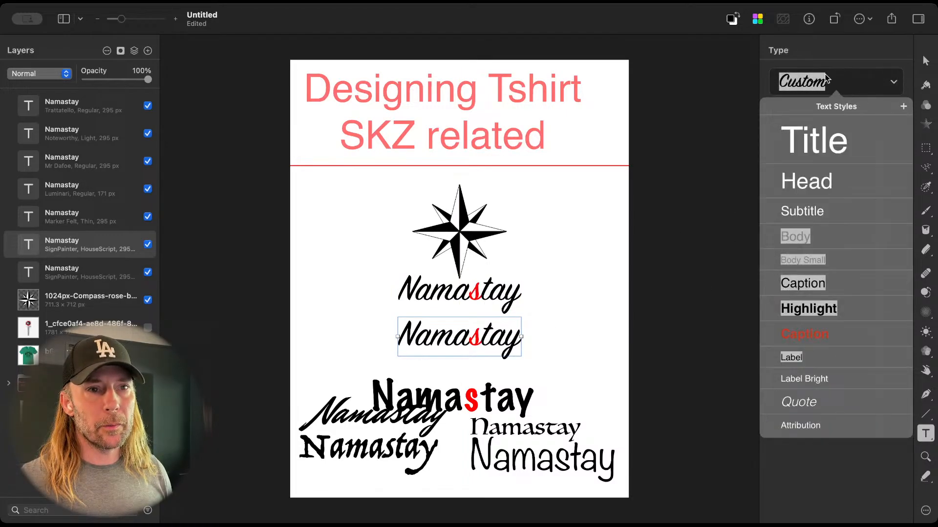
click(825, 75)
click(835, 134)
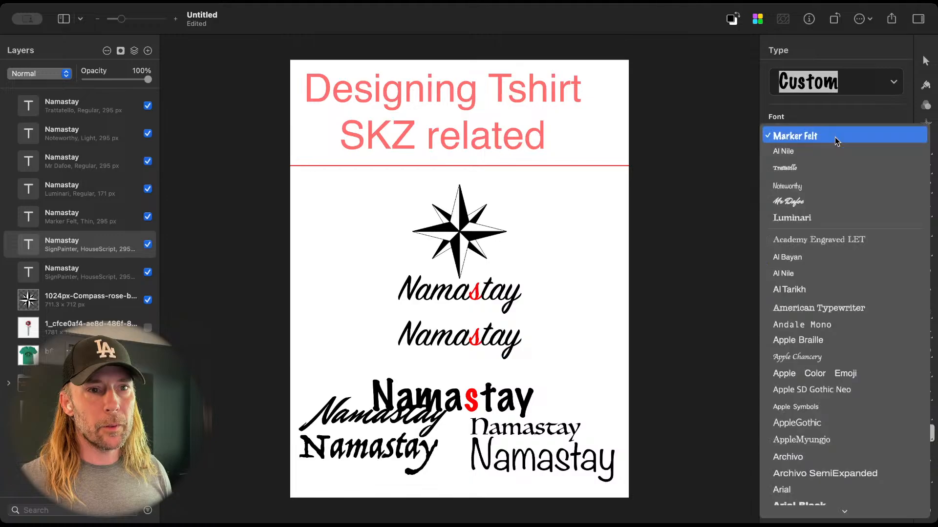
scroll(827, 309, down, 5)
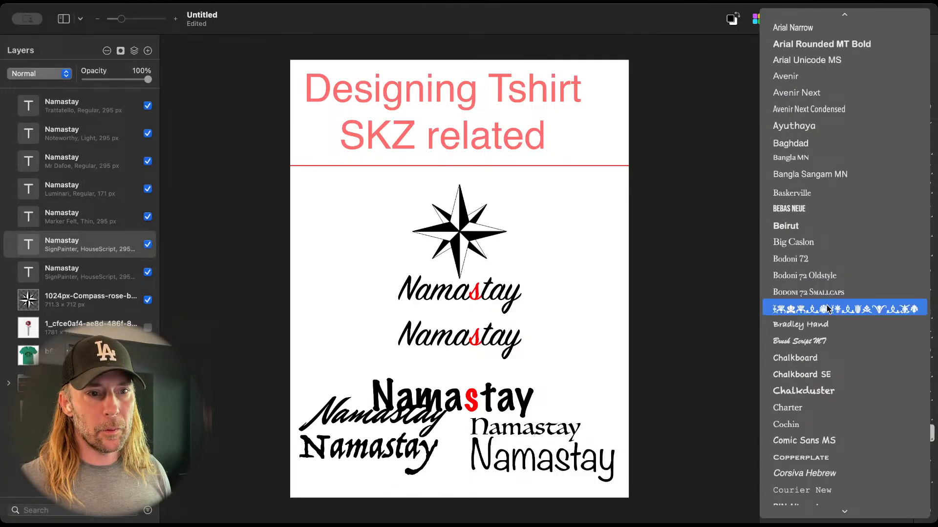
scroll(827, 309, down, 15)
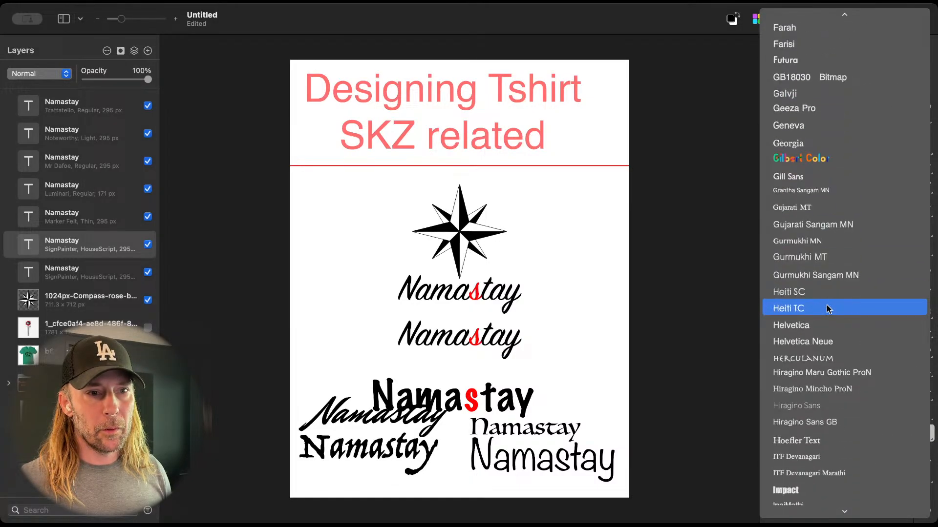
scroll(826, 308, up, 10)
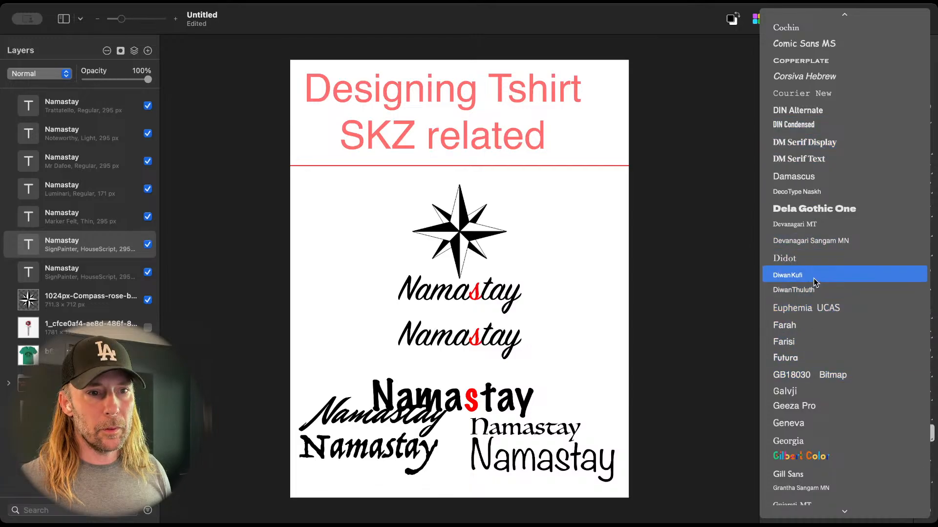
click(667, 344)
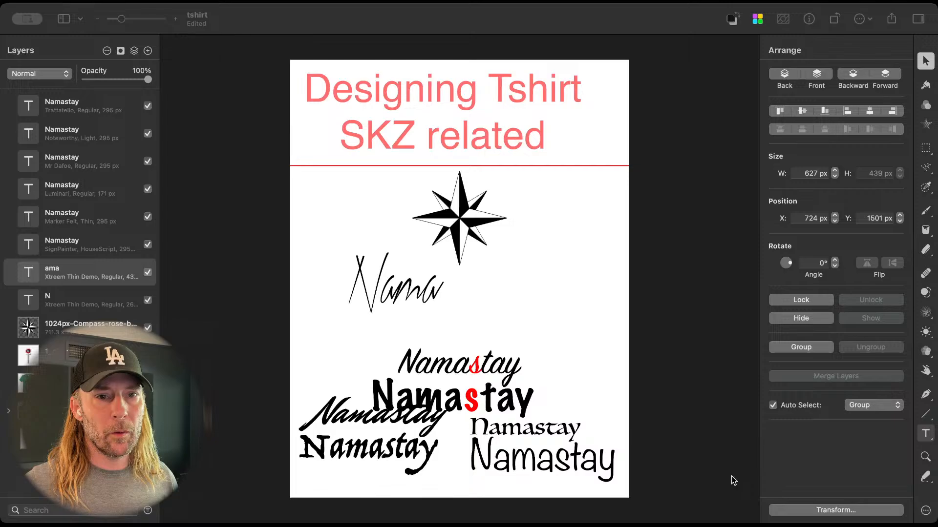
click(325, 456)
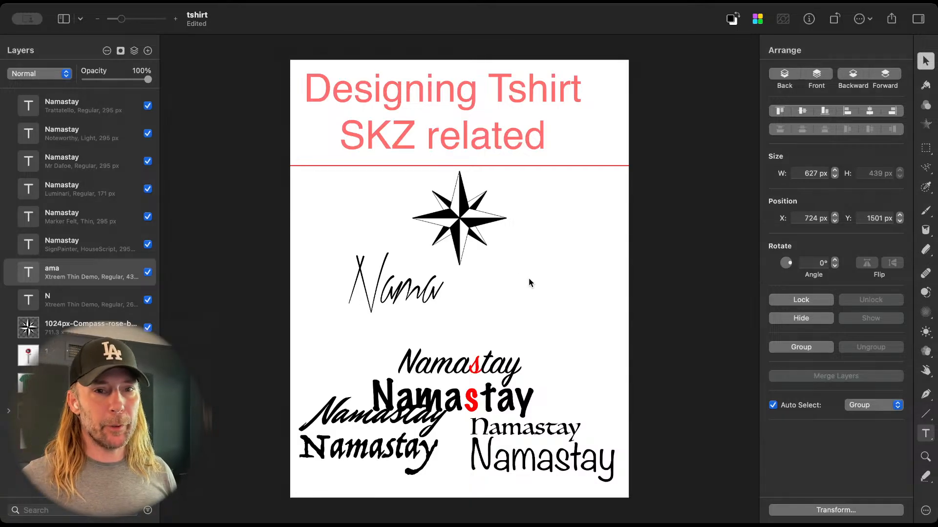
click(453, 219)
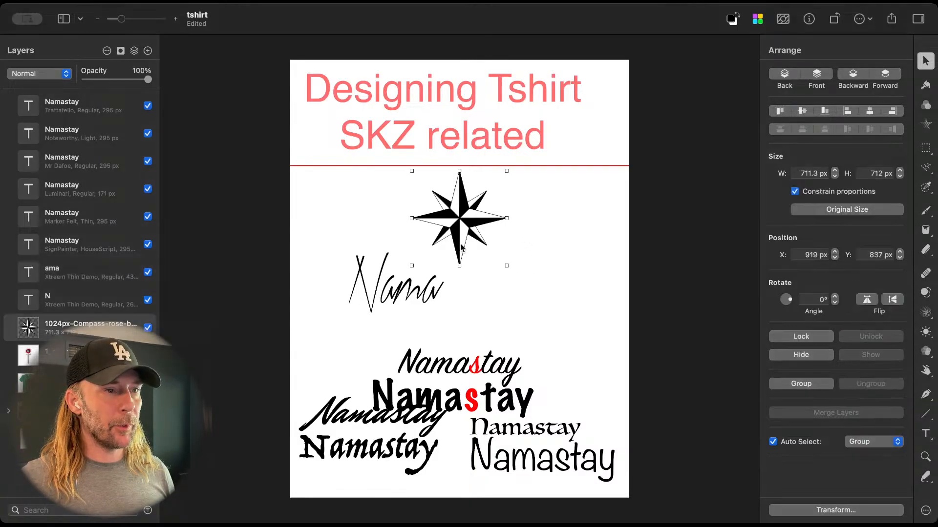
click(413, 294)
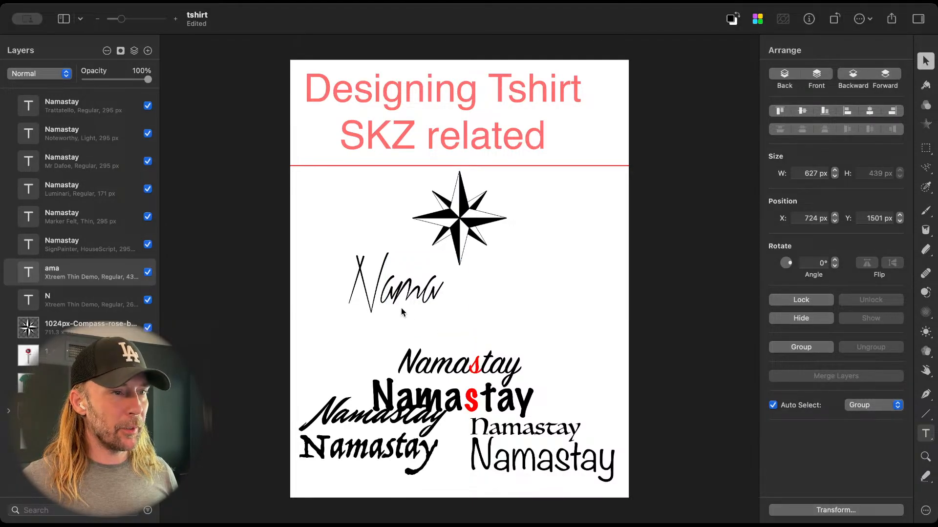
shift+click(379, 299)
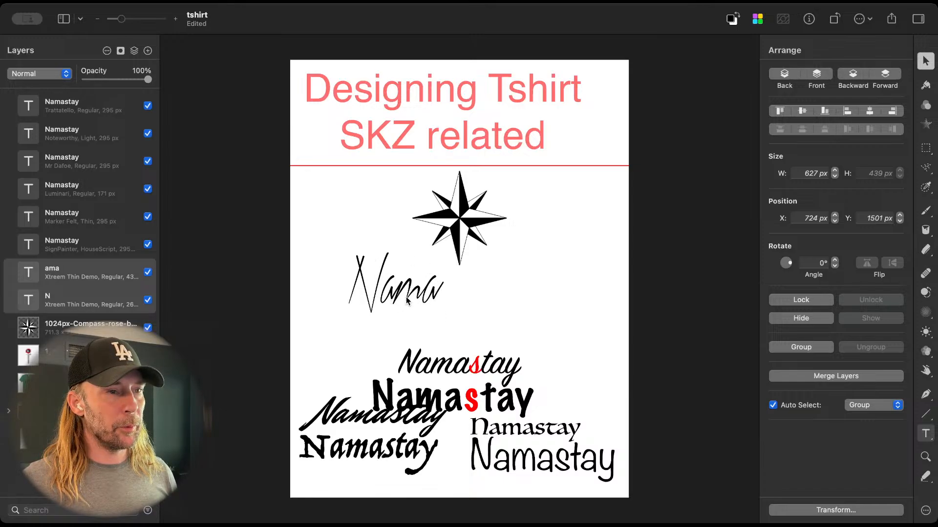
click(378, 292)
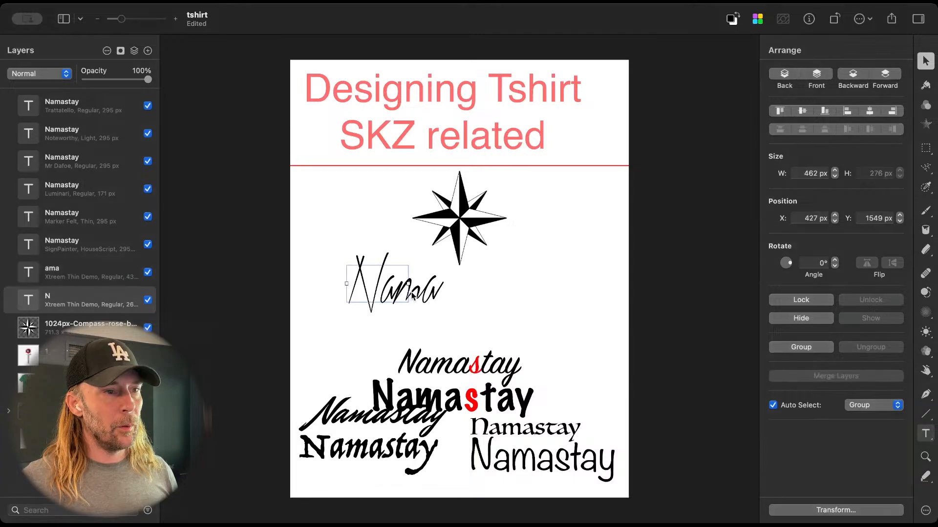
click(422, 297)
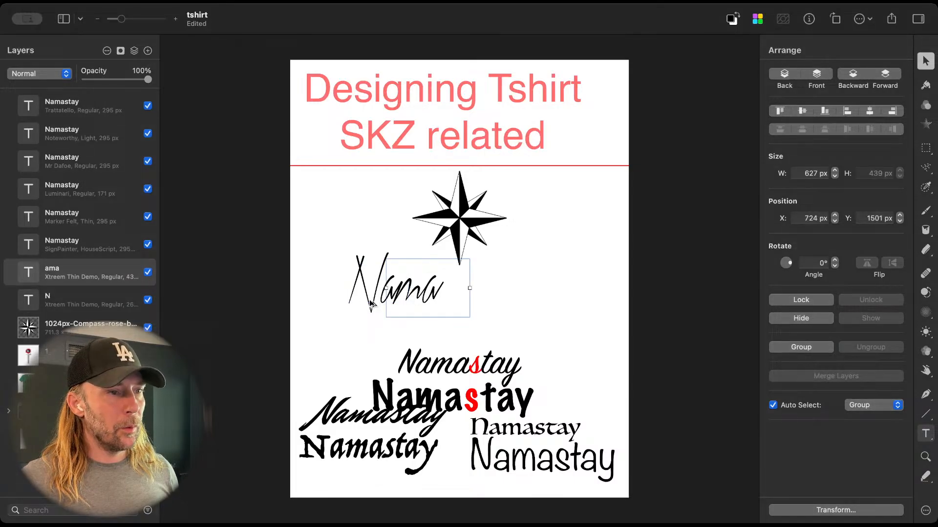
drag(372, 302, 367, 341)
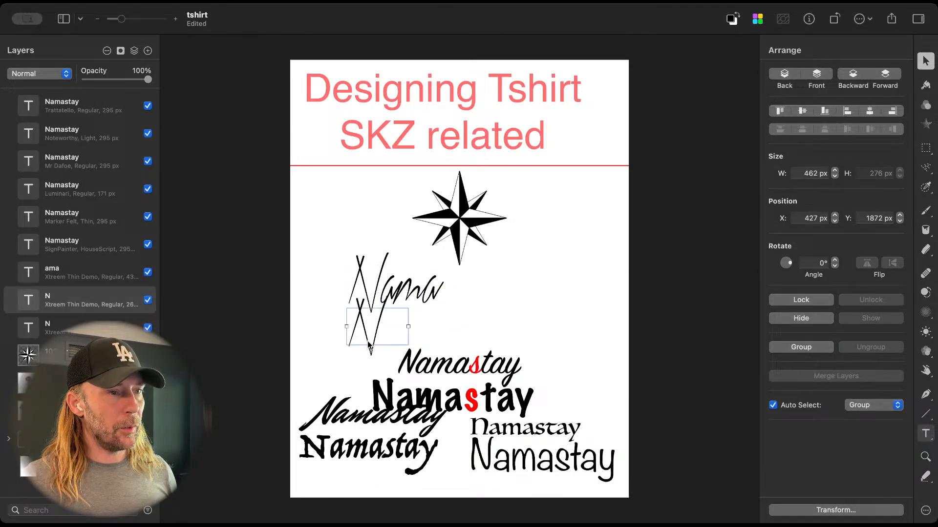
double_click(367, 340)
key(Escape)
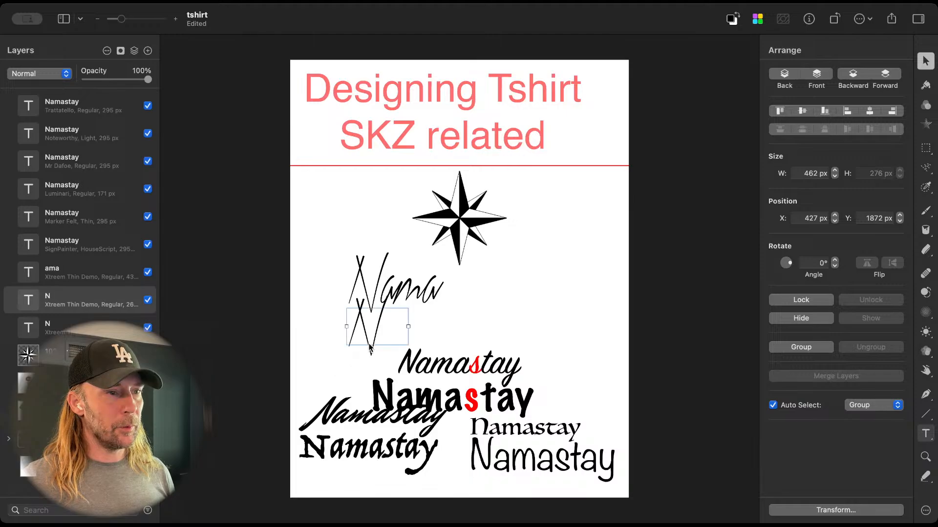
key(Delete)
Step: Add a new text reading "Nama Stay" in Xtreem Thin Demo at 268 px beneath the existing thin Nama lettering
key(t)
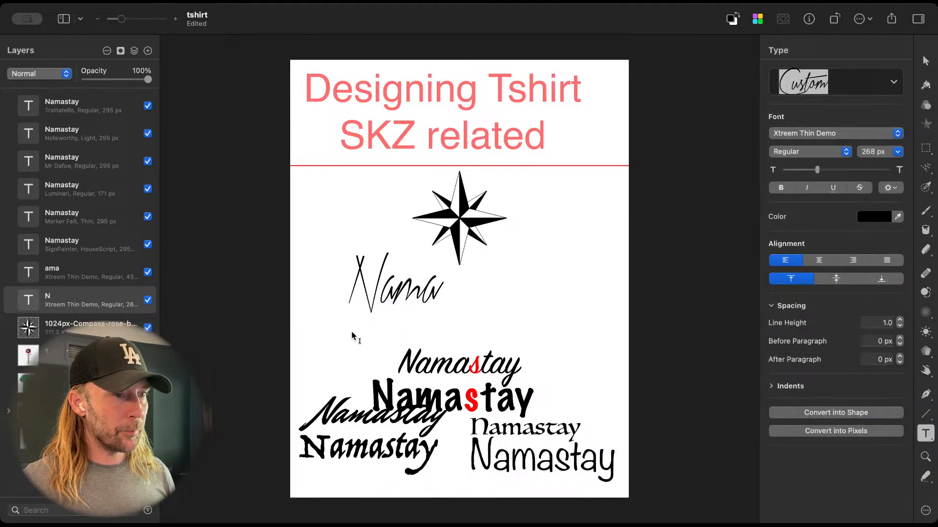
click(351, 336)
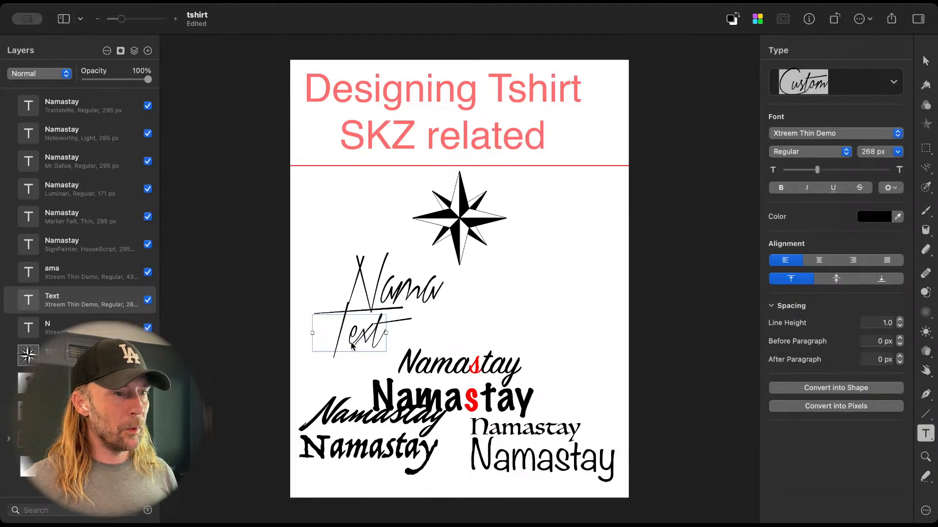
double_click(351, 344)
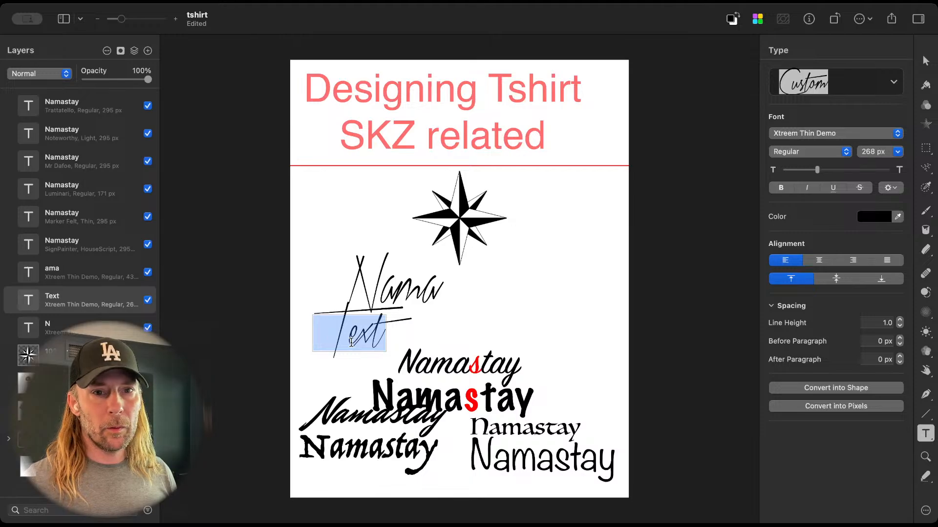
text(Nama)
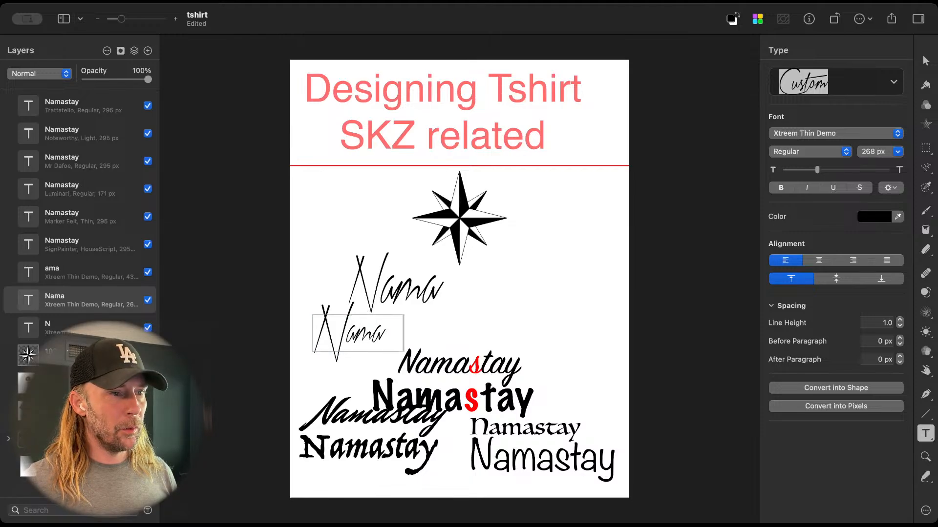
text( Stay)
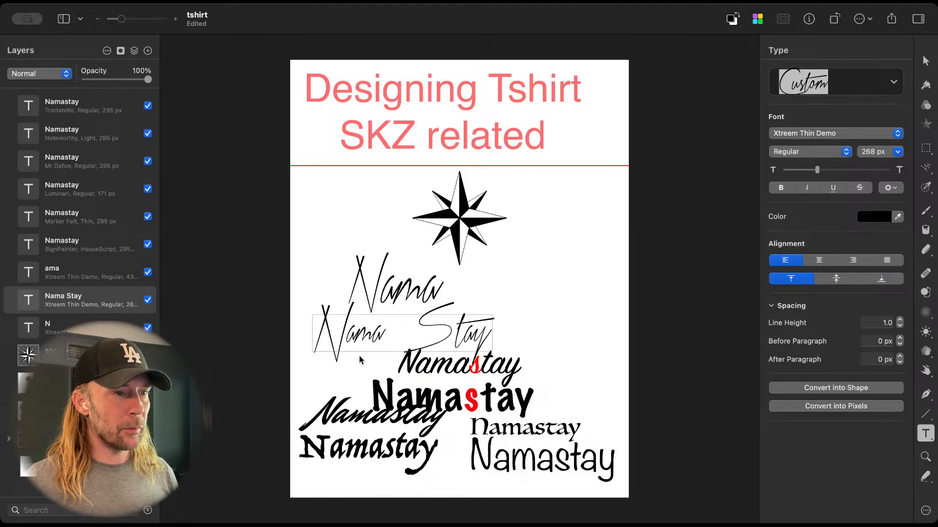
Step: Delete the separate "ama" and "N" texts and move the Nama Stay text into their place beneath the compass rose
click(396, 292)
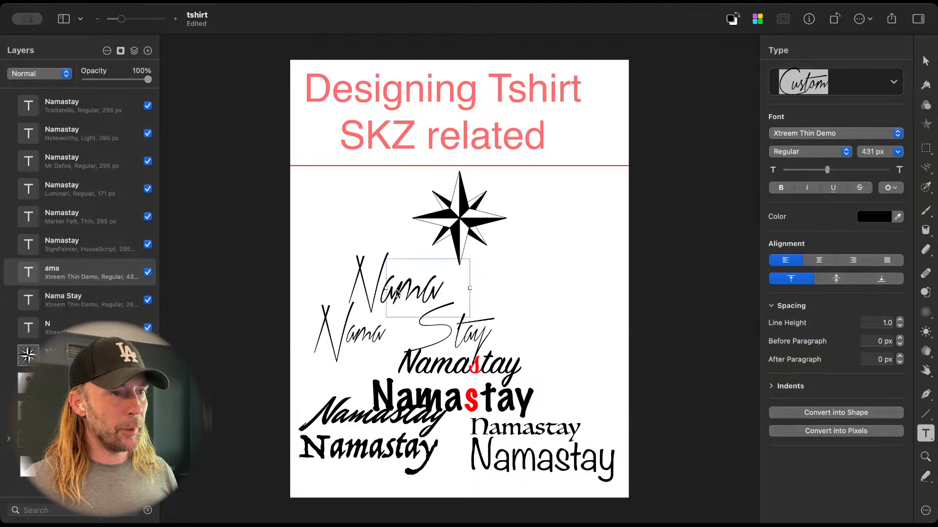
shift+click(379, 288)
key(Delete)
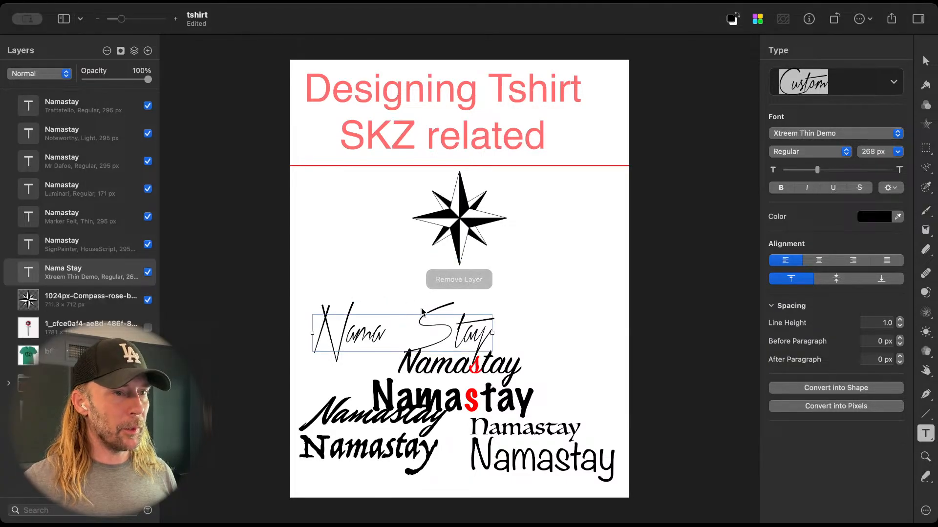
drag(442, 327, 503, 289)
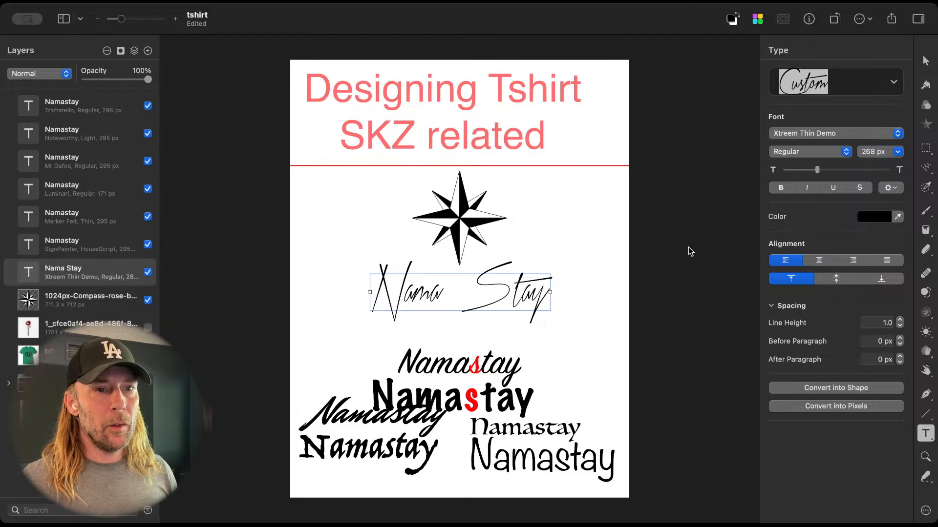
Step: Change the Nama Stay text's font to Xtreem Medium Demo
click(832, 133)
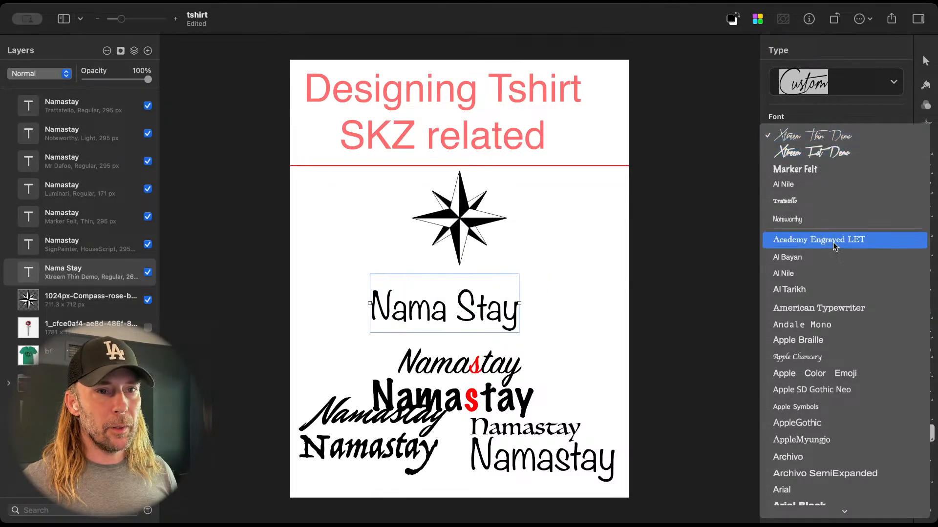
scroll(834, 351, down, 10)
scroll(833, 351, down, 15)
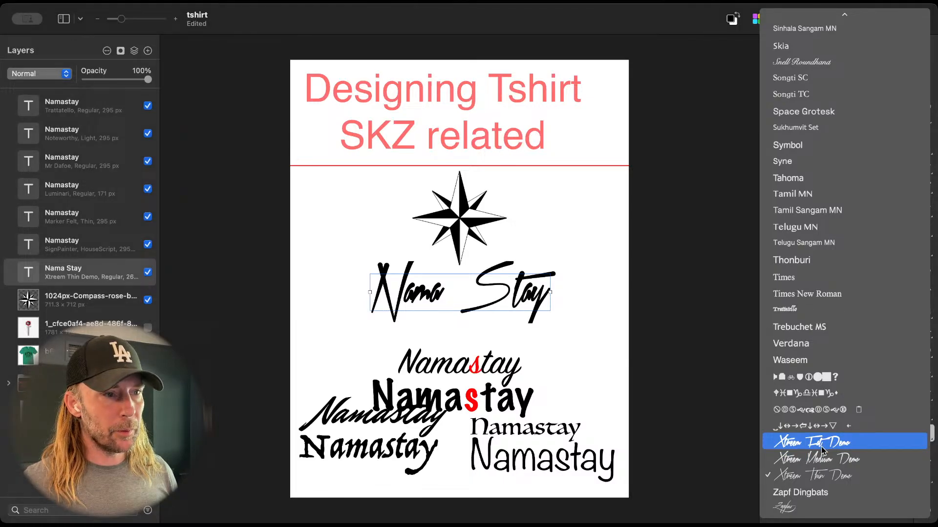
click(822, 454)
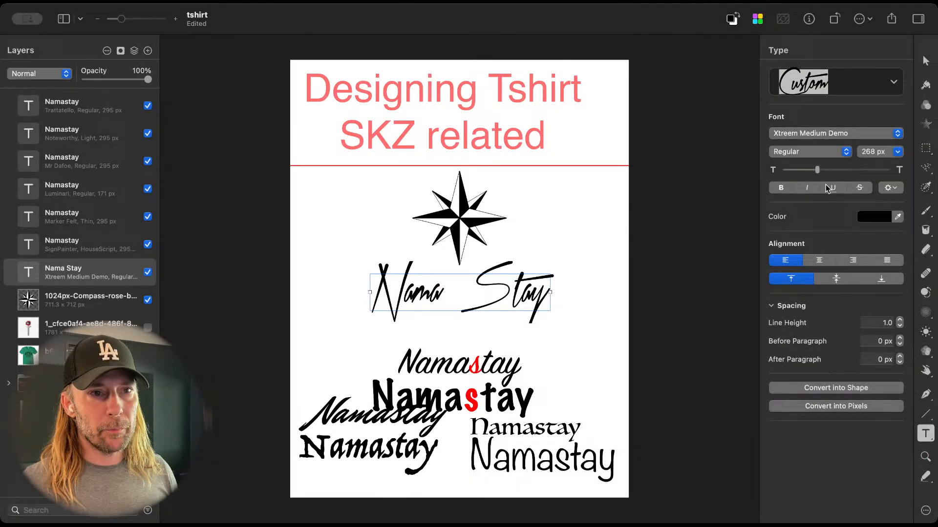
Step: Set the Nama Stay text's character spacing to 8%
click(892, 191)
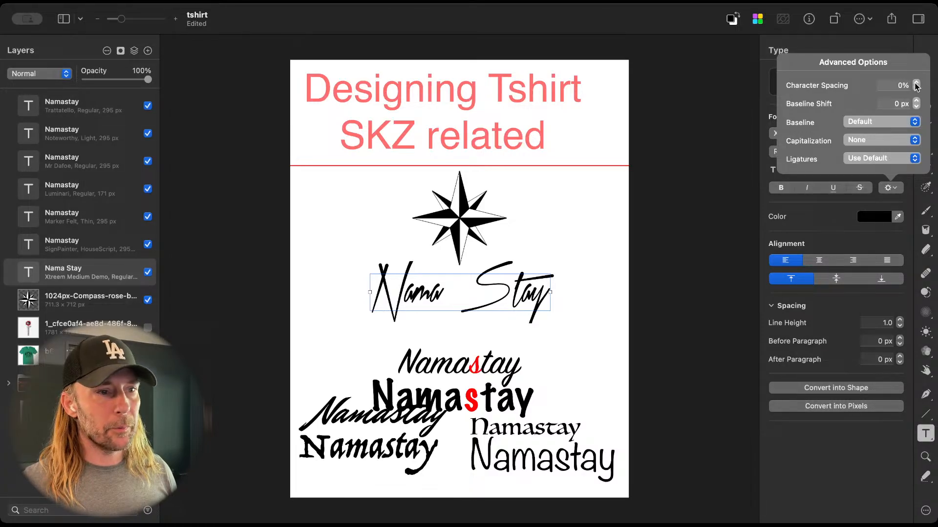
click(916, 84)
click(916, 84)
click(916, 83)
click(916, 83)
click(916, 83)
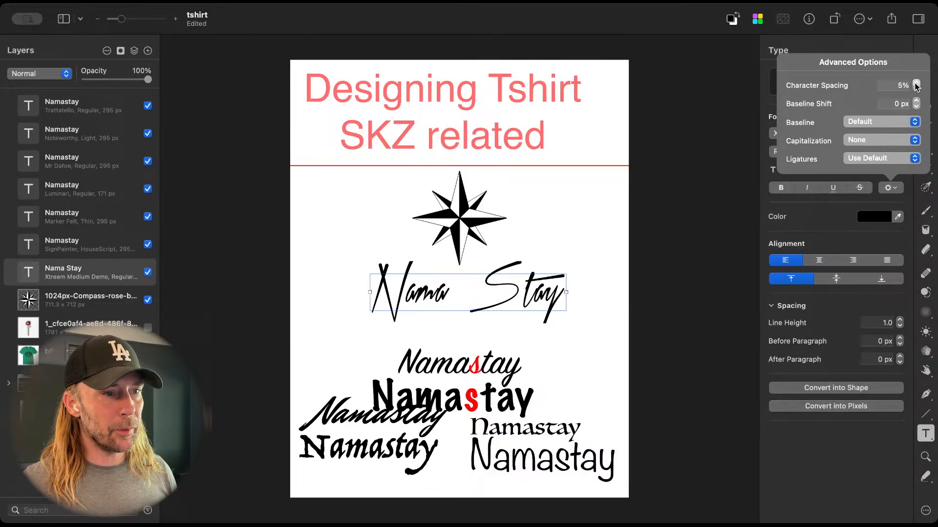
click(916, 83)
click(916, 84)
click(916, 84)
click(915, 84)
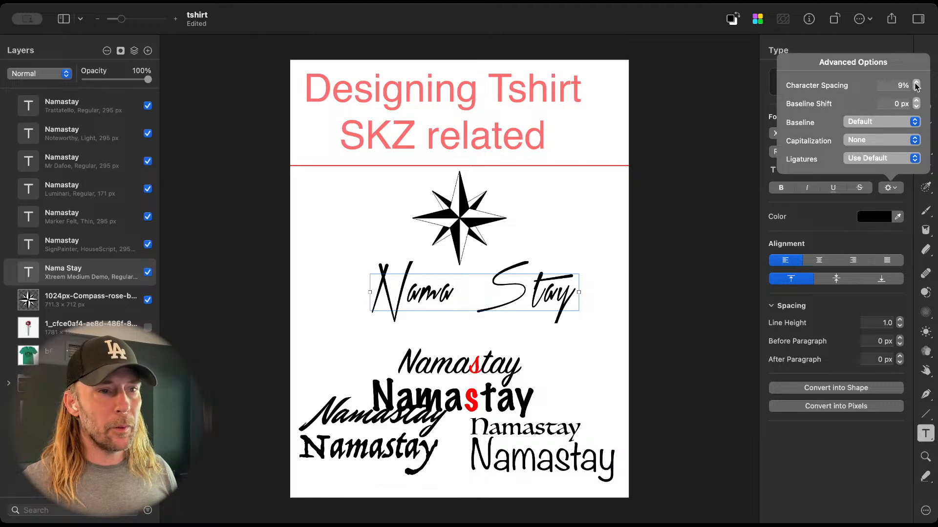
click(916, 89)
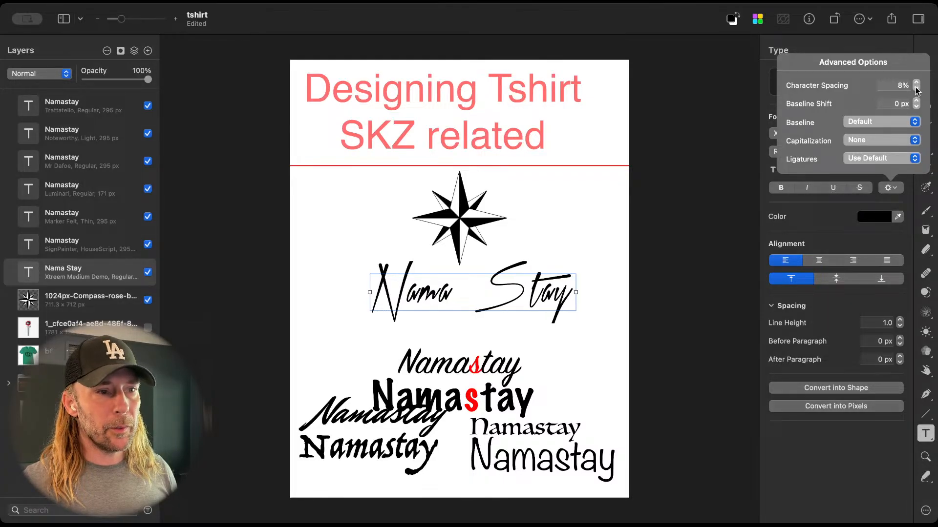
click(690, 266)
Step: Shift the Nama Stay text horizontally about 156 px to the left beneath the compass rose
drag(553, 299, 533, 299)
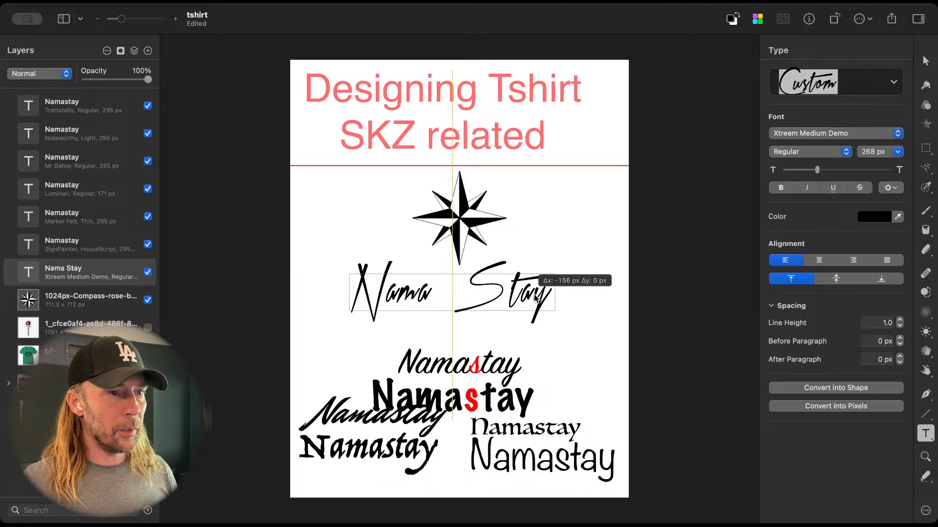
click(446, 295)
click(578, 369)
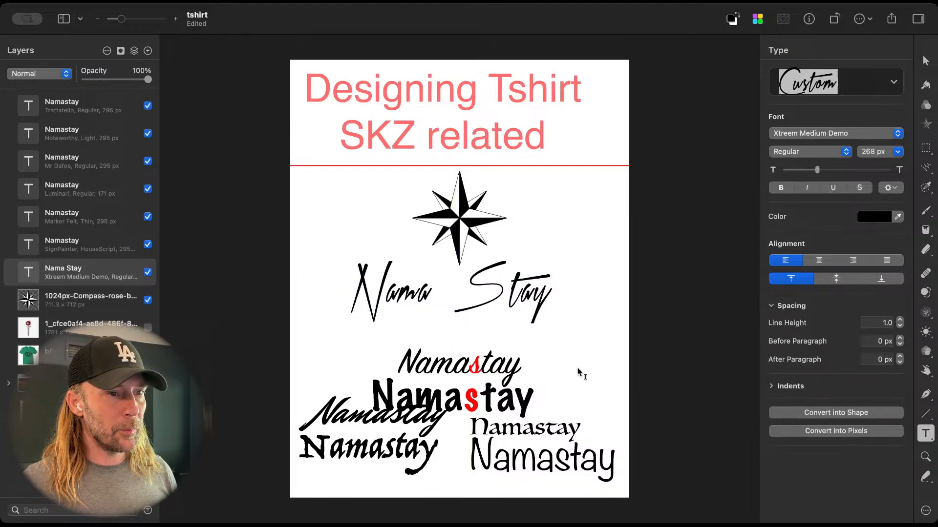
Step: Duplicate the Nama Stay text slightly below the original and trim the copy to read only "Nama"
alt+drag(529, 302, 529, 321)
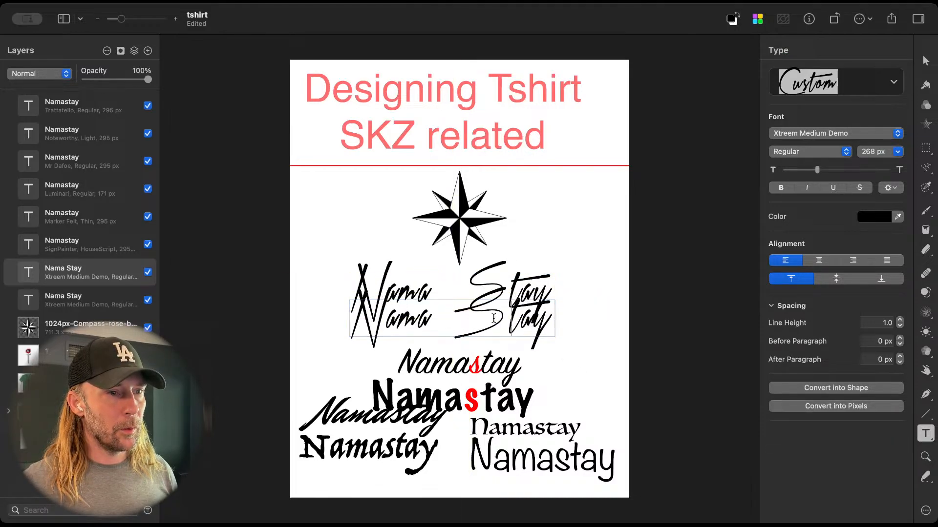
drag(433, 316, 563, 318)
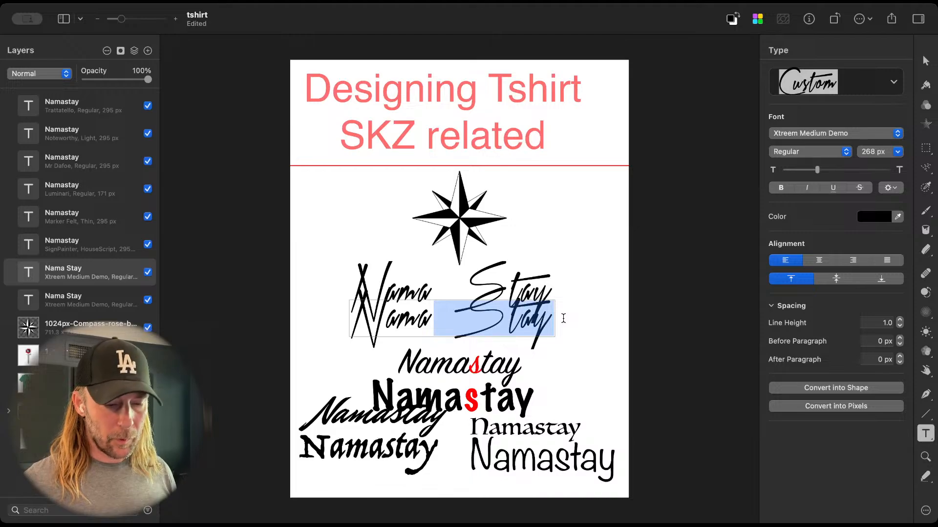
key(BackSpace)
Step: Remove "Nama" and the space from the original text so that it reads only "Stay"
double_click(520, 287)
click(442, 287)
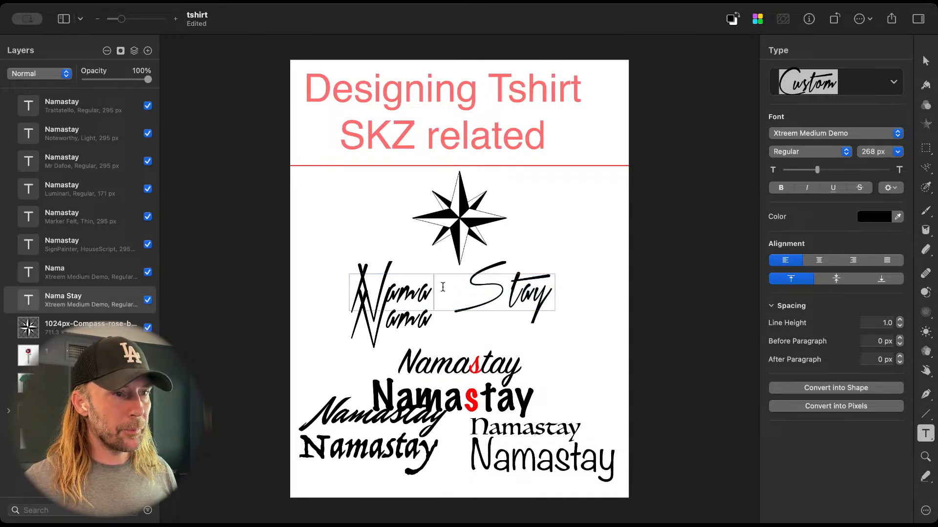
drag(454, 291, 363, 295)
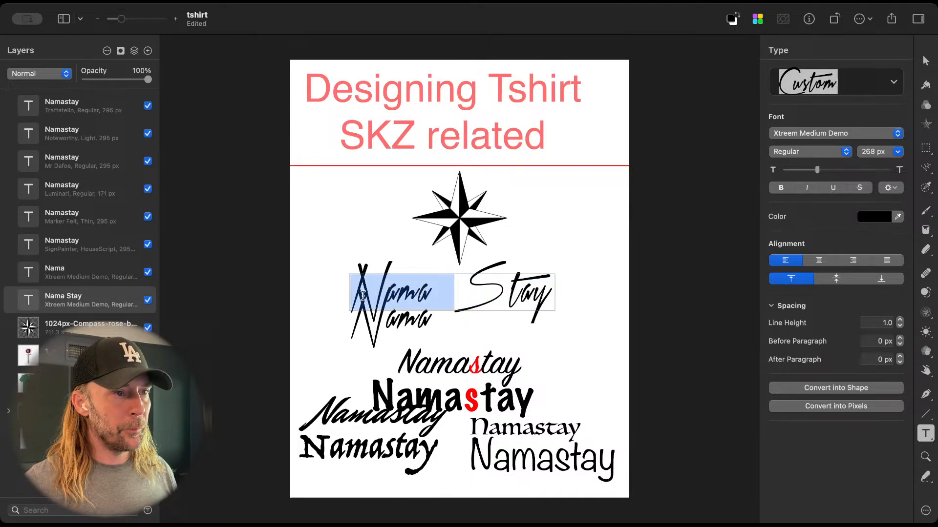
key(BackSpace)
key(Escape)
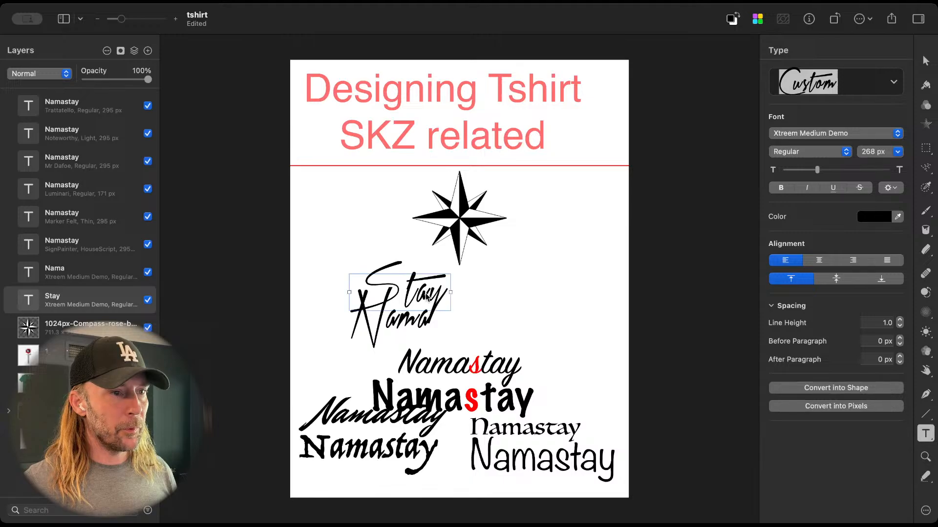
Step: Join the Nama and Stay texts side by side beneath the compass rose, with Stay at about X 1221, Y 1650 px
drag(426, 297, 571, 302)
click(427, 322)
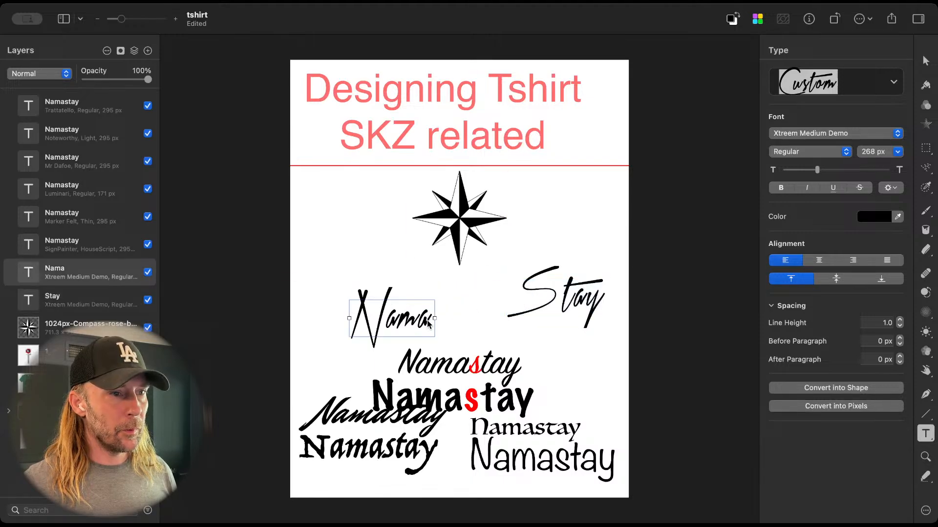
drag(428, 322, 464, 302)
drag(572, 302, 442, 298)
Step: Colour the letter S of the Stay text bright red
double_click(493, 297)
click(493, 298)
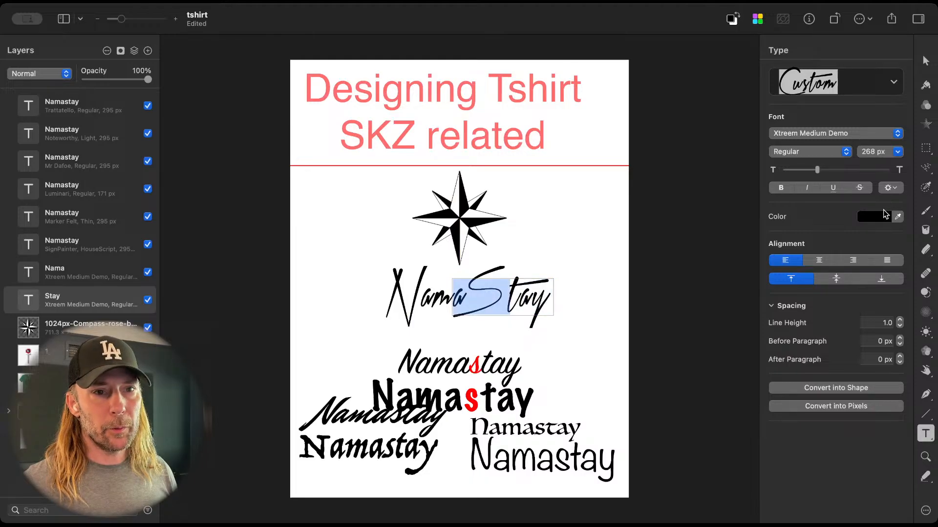
click(874, 217)
click(902, 259)
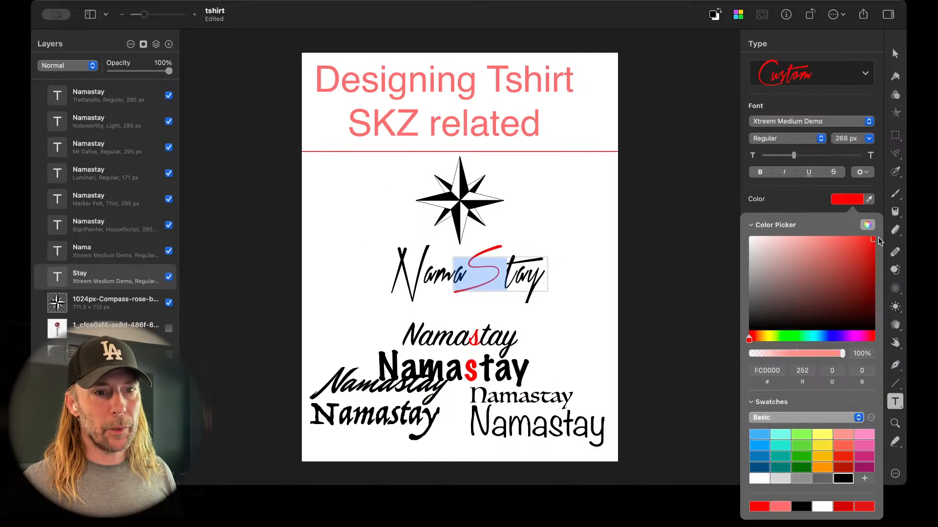
drag(878, 238, 877, 231)
click(584, 264)
Step: Move Nama and Stay together closer under the compass rose, with Nama at about X 650, Y 1590 px, and add the compass to the selection
key(v)
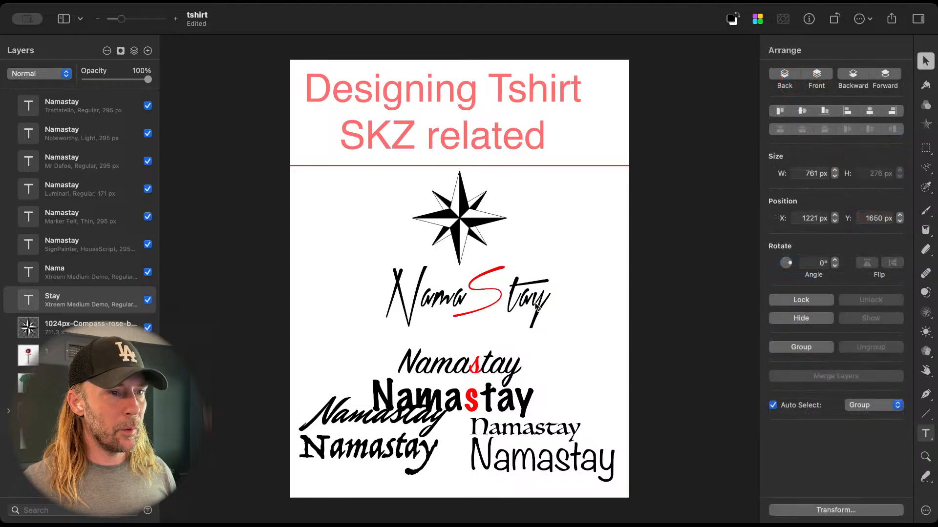
shift+click(439, 301)
drag(440, 302, 434, 296)
shift+click(455, 224)
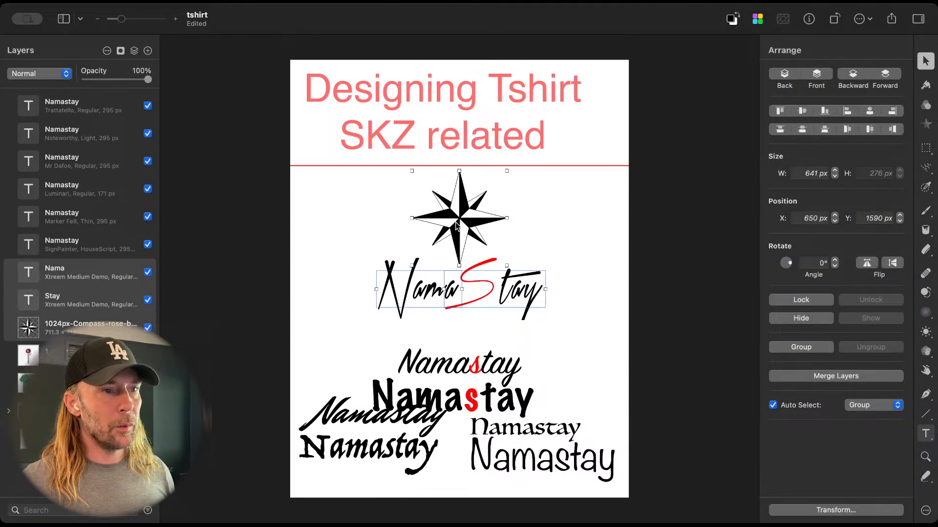
Step: Move the compass and NamaStay down, with Nama at about Y 1740 px, and shift the compass alone to the page's left edge below the red line
drag(456, 225, 456, 244)
click(603, 297)
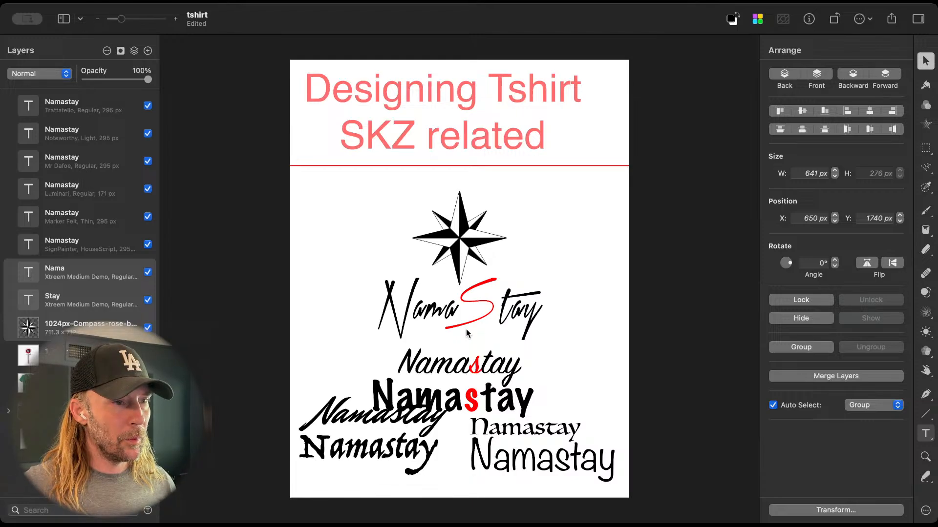
click(464, 246)
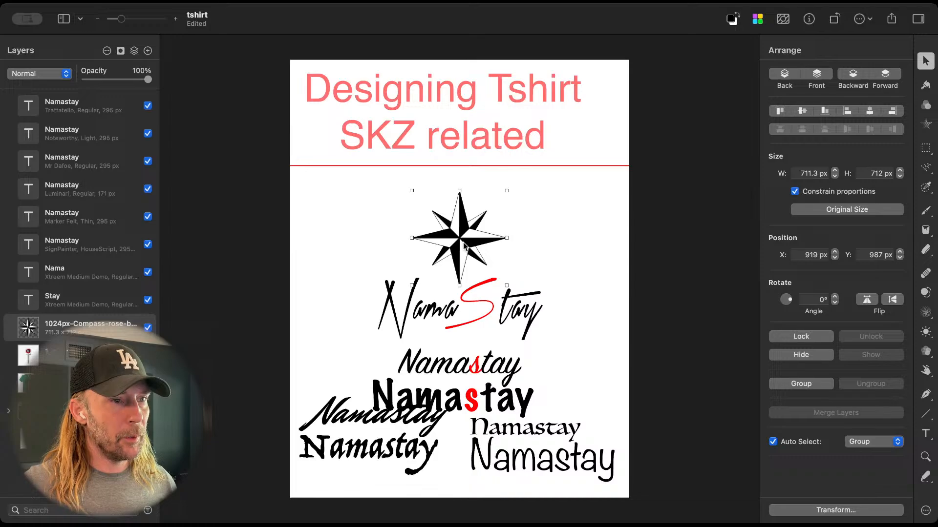
drag(463, 246, 340, 211)
Step: Place one copy of the Nama and Stay pair beside the compass and another below it at about X 650, Y 1551 px
click(441, 309)
shift+click(518, 314)
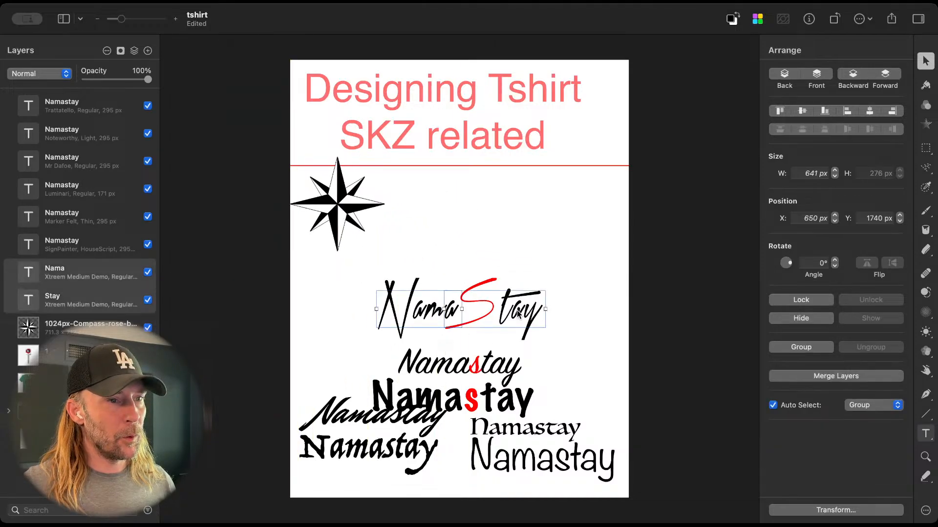
drag(518, 314, 522, 291)
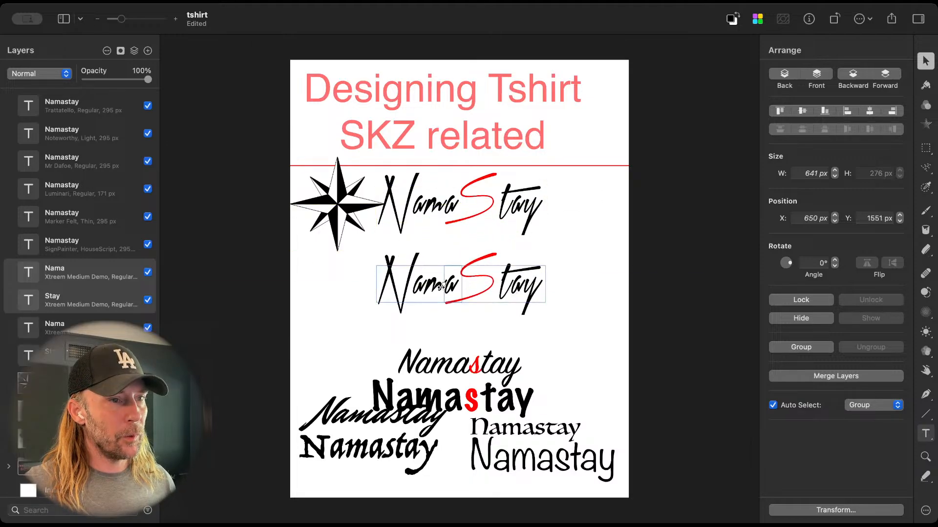
Step: Reduce the lower NamaStay copy to its initials, leaving only N and the red S
double_click(419, 296)
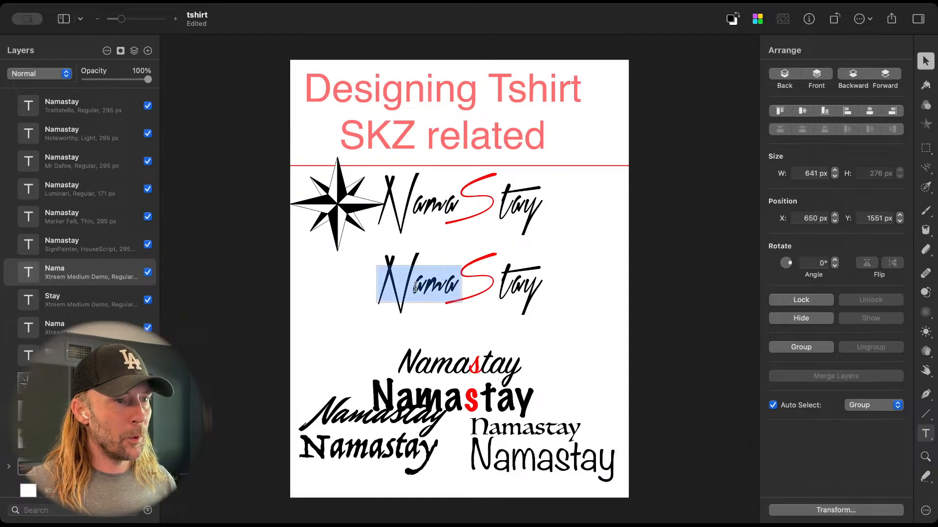
click(417, 289)
drag(417, 288, 548, 289)
key(BackSpace)
click(521, 299)
double_click(520, 300)
click(501, 281)
key(BackSpace)
key(Escape)
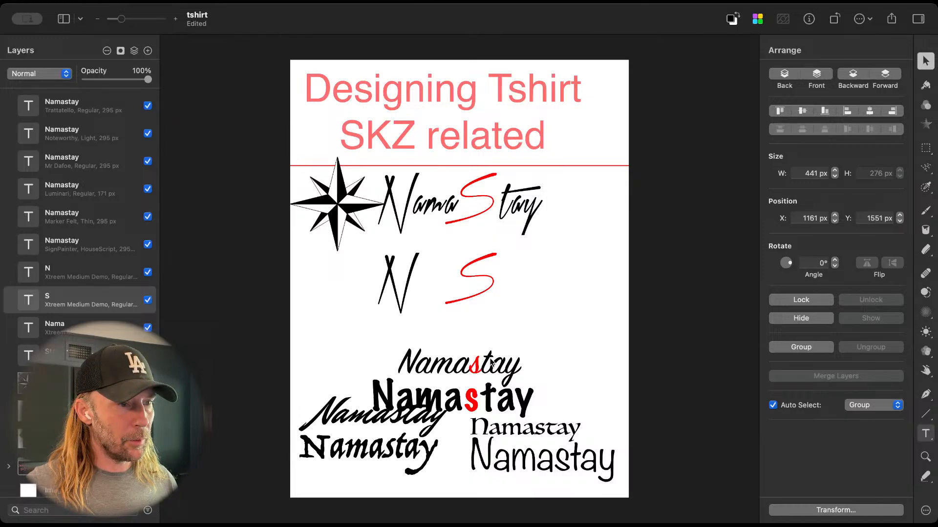
Step: Try toggling the bold style of the Mr Dafoe Namastay text
click(429, 425)
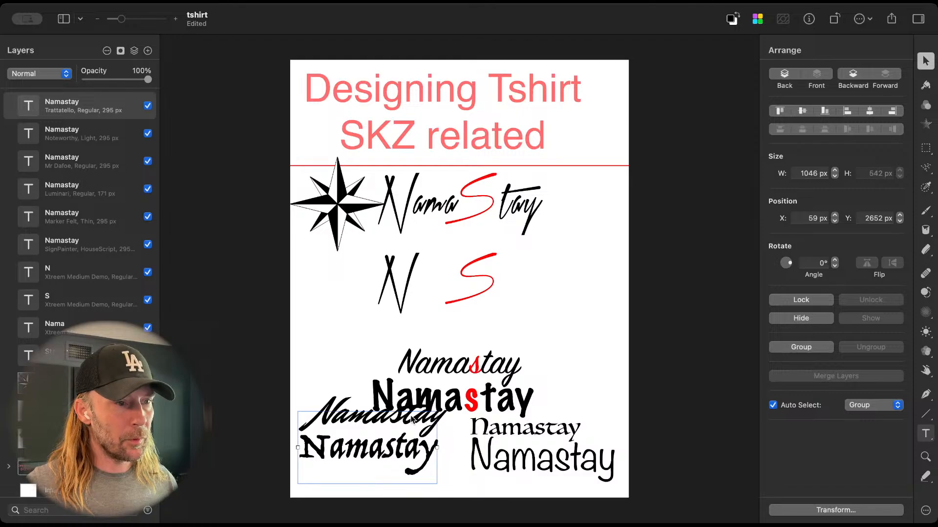
click(336, 394)
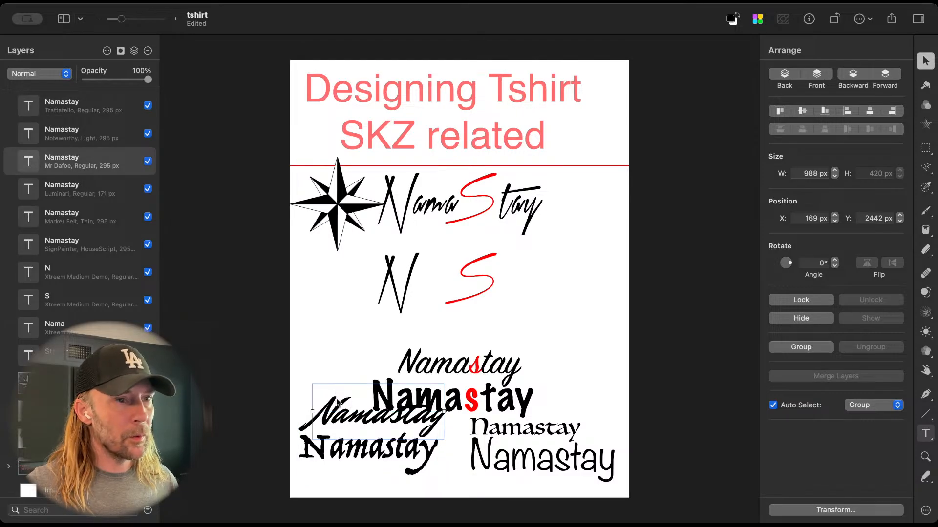
double_click(337, 400)
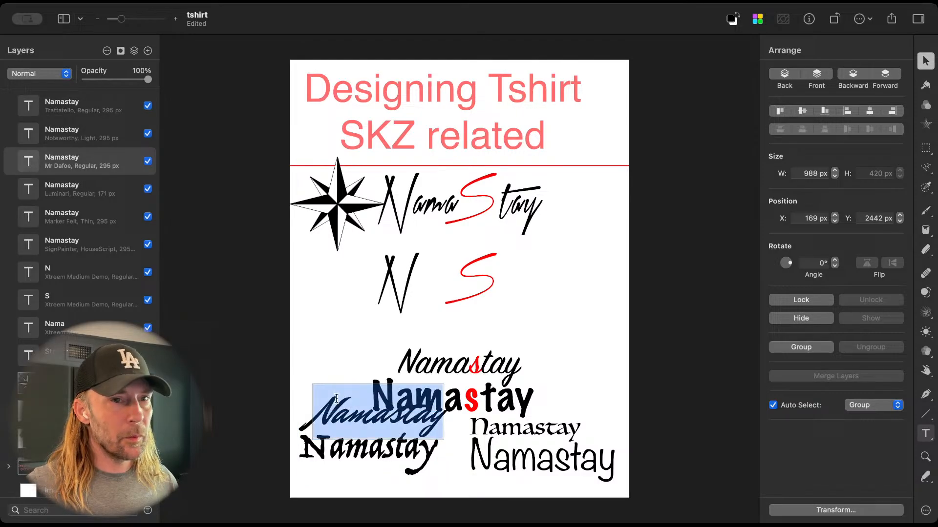
click(927, 439)
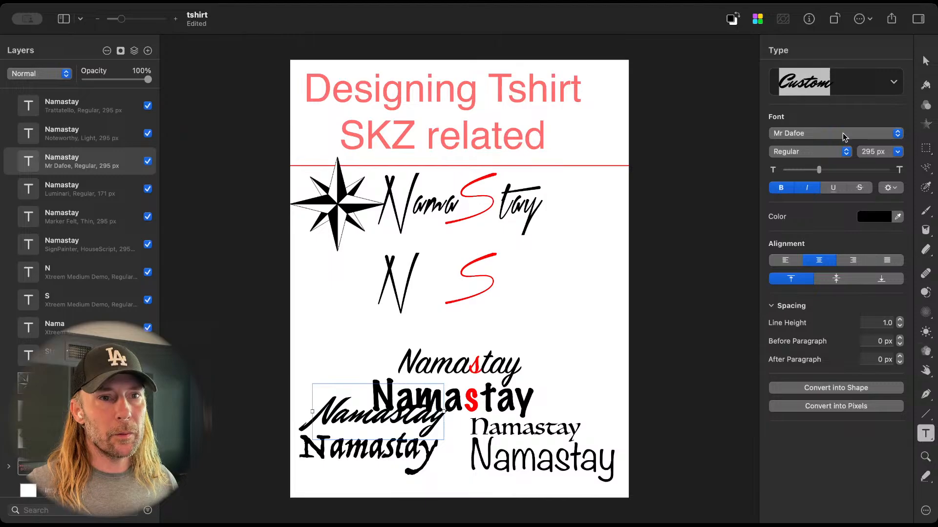
click(841, 152)
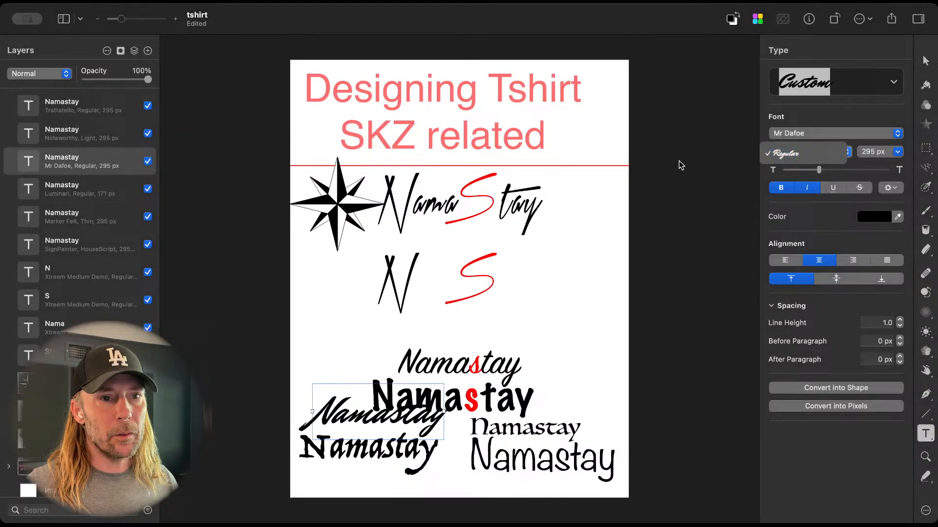
click(785, 188)
click(786, 188)
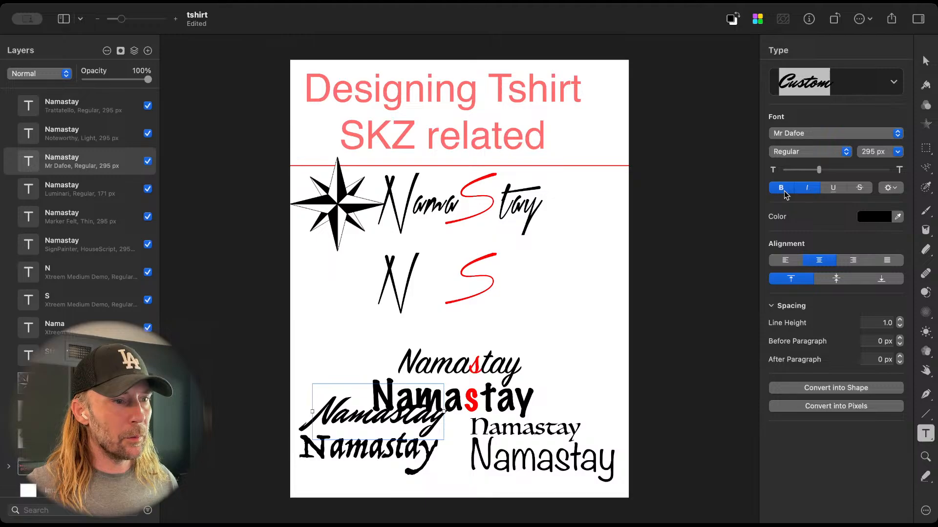
click(713, 296)
key(v)
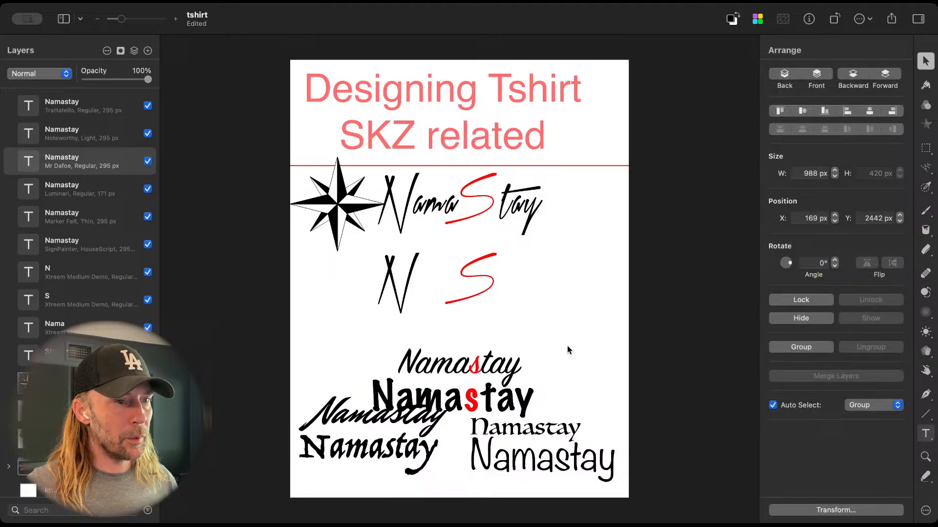
Step: Duplicate the SignPainter Namastay just above the original and shorten the copy's text to "ama"
click(475, 365)
drag(475, 365, 522, 344)
click(467, 343)
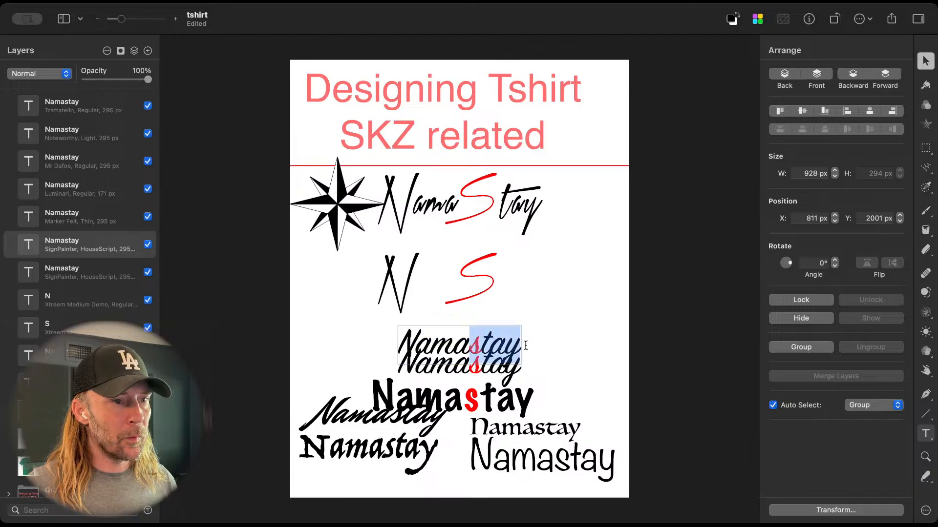
key(BackSpace)
key(shift+Right)
key(BackSpace)
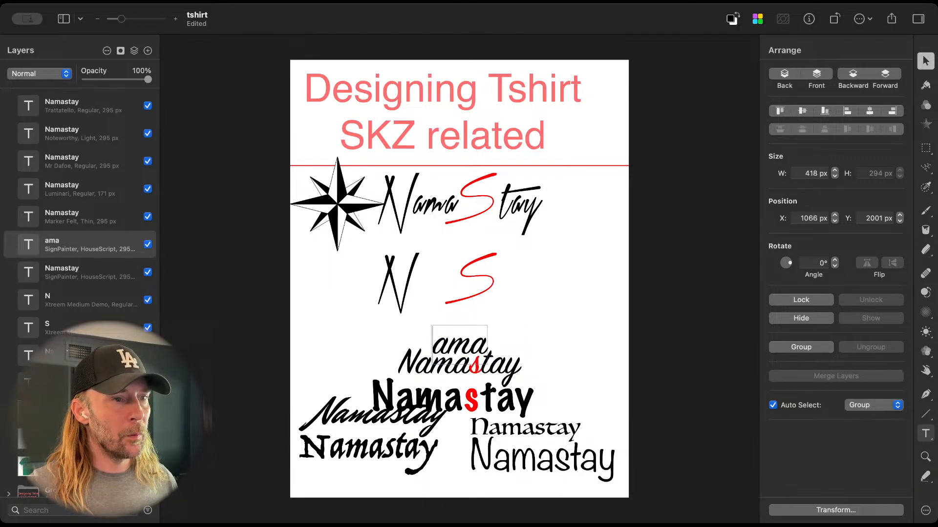
Step: Place the SignPainter "ama" after the N and a duplicate reading "tay" after the red S, at about X 1587, Y 1551 px
click(599, 331)
drag(470, 351, 498, 288)
alt+drag(437, 297, 524, 297)
double_click(524, 297)
text(tay)
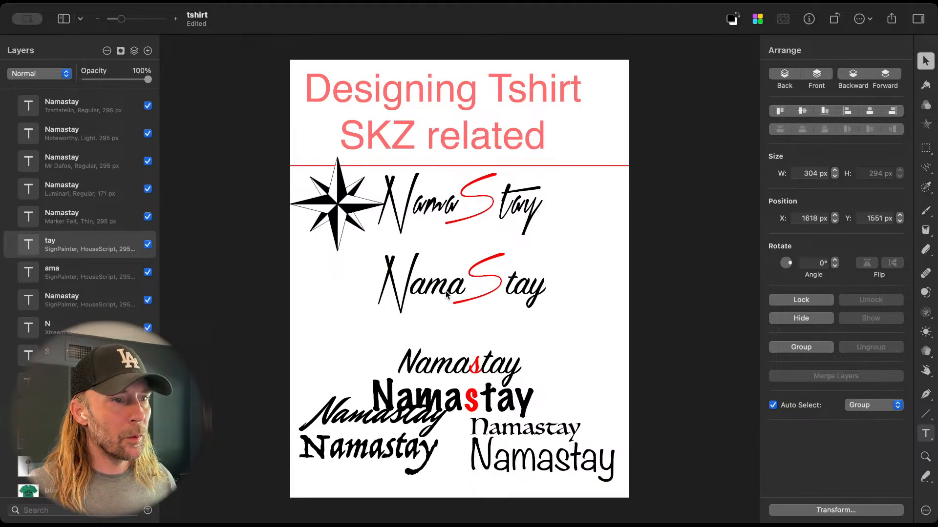
click(524, 291)
drag(524, 291, 520, 291)
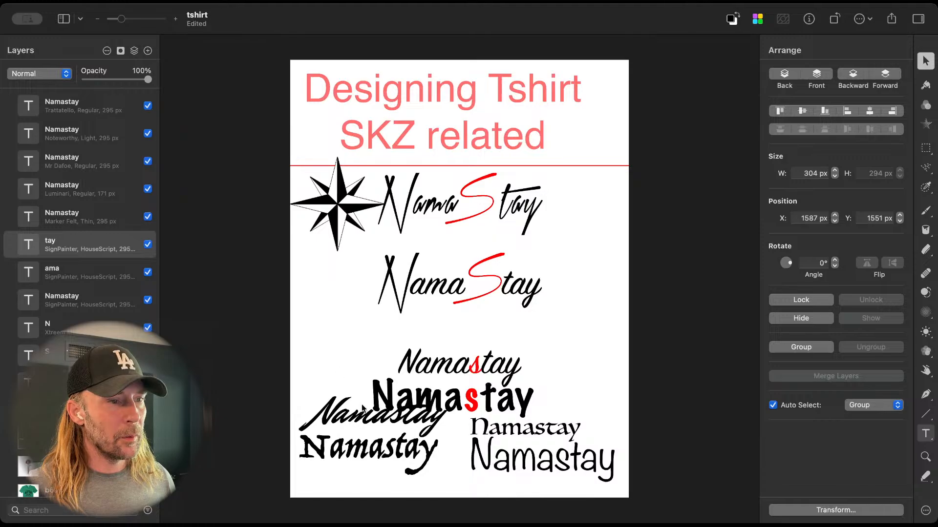
Step: Move the Namastay font samples further down the page and the mixed-font NamaStay up to about Y 1318 px, beneath the first version
drag(337, 344, 544, 457)
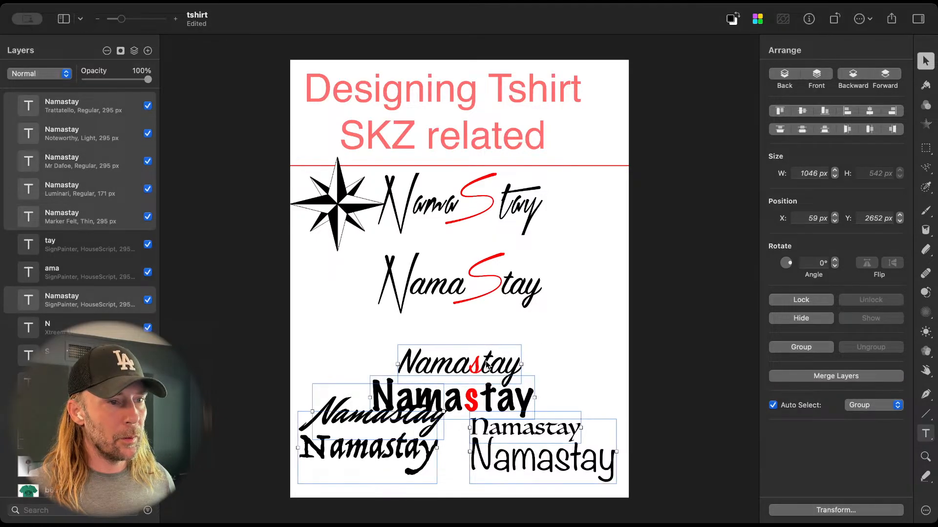
drag(487, 366, 486, 393)
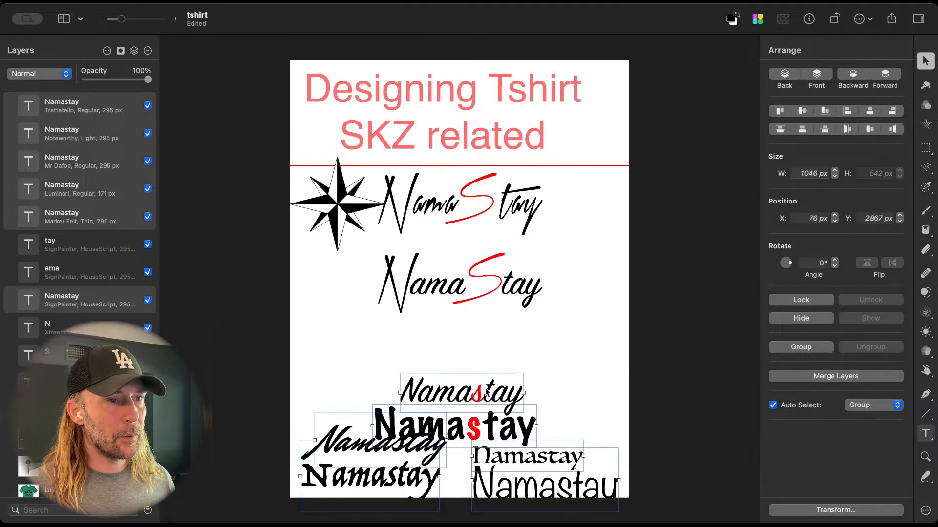
scroll(478, 333, up, 5)
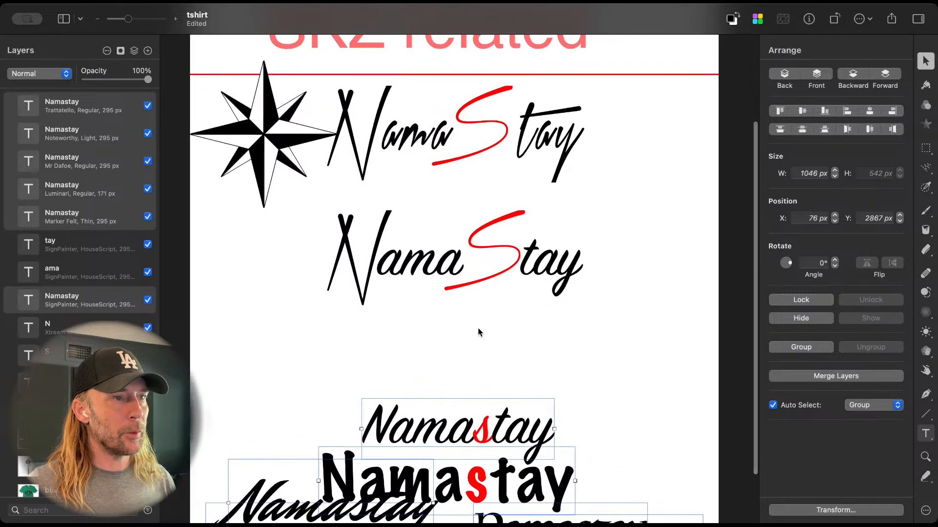
scroll(478, 328, up, 5)
scroll(478, 328, down, 1)
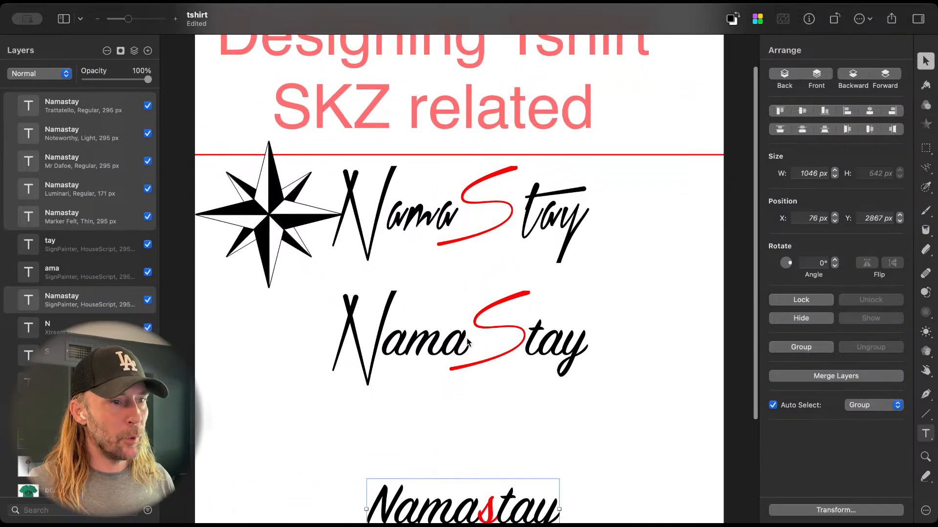
click(468, 342)
click(556, 355)
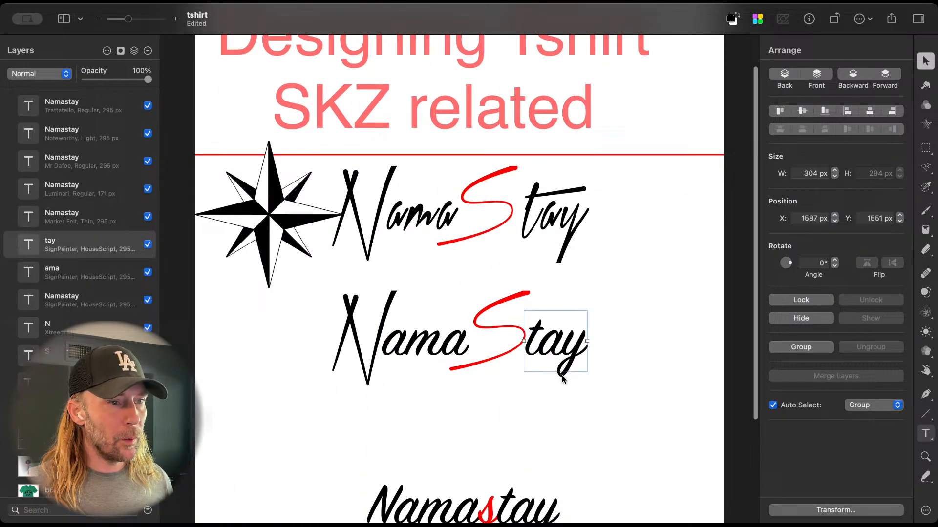
drag(300, 332, 570, 301)
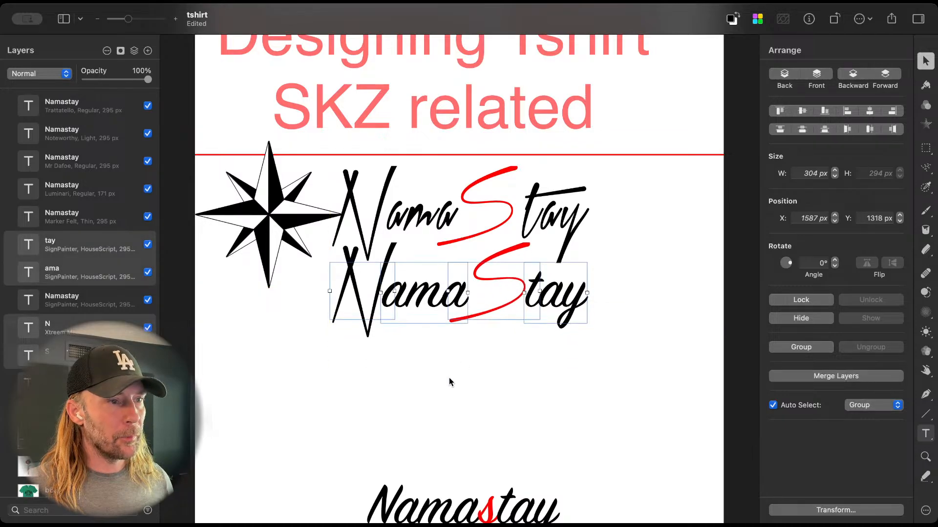
Step: Duplicate the N below the mixed-font NamaStay at about X 650, Y 1722 px and change the copy's text to "NAMA"
click(361, 317)
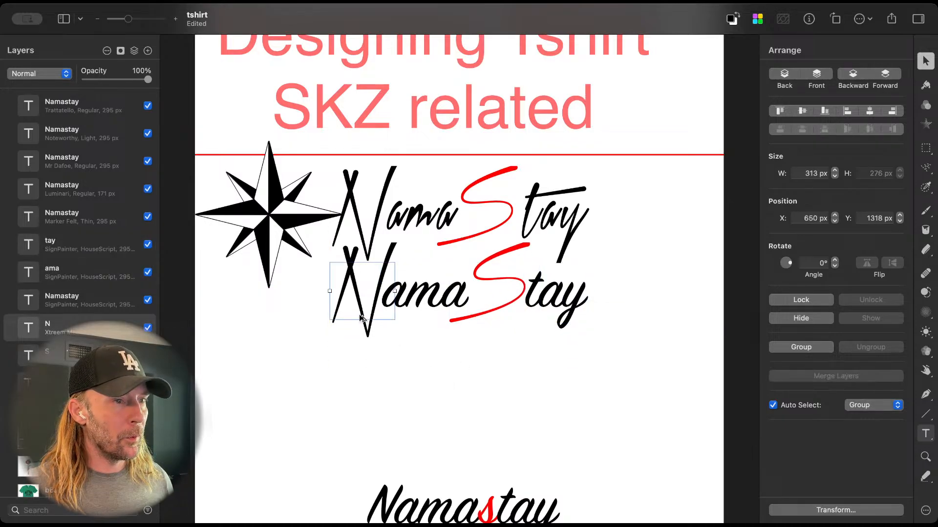
click(519, 295)
click(366, 292)
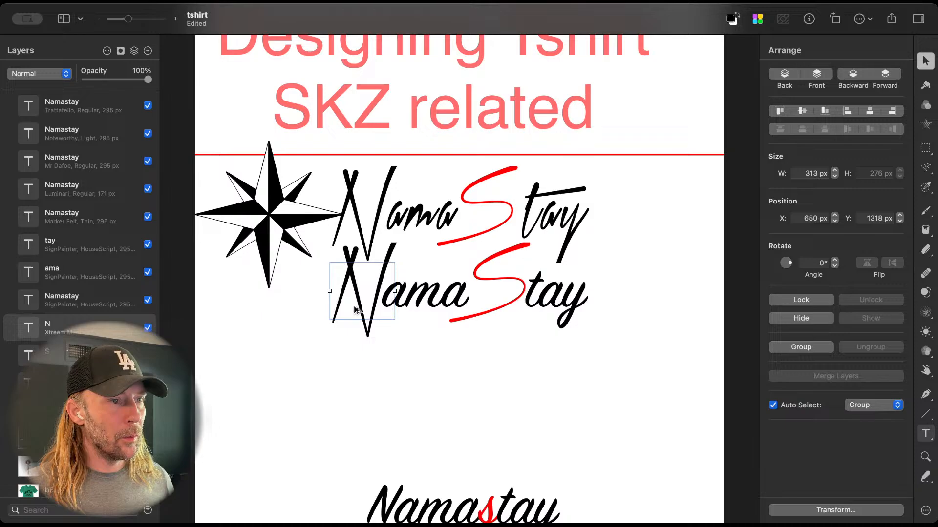
drag(359, 307, 356, 390)
double_click(354, 386)
text(NAMA)
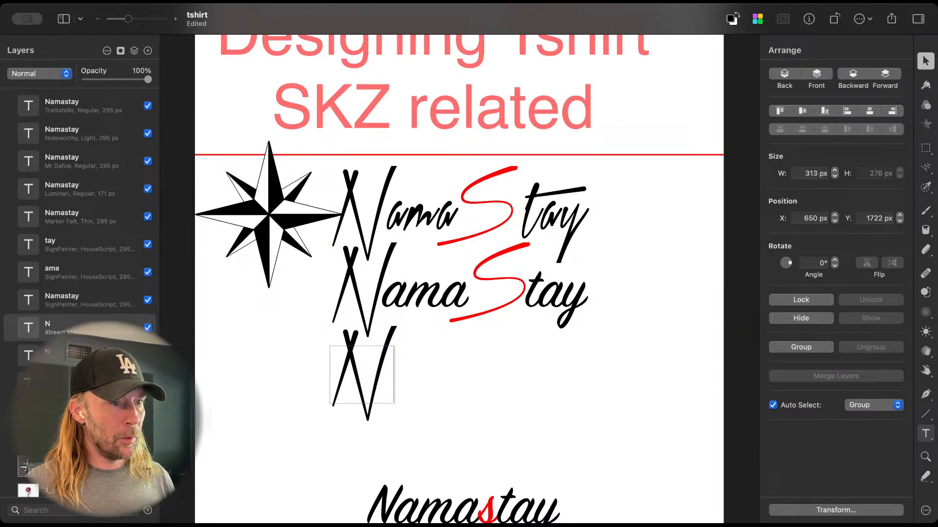
key(Caps_Lock)
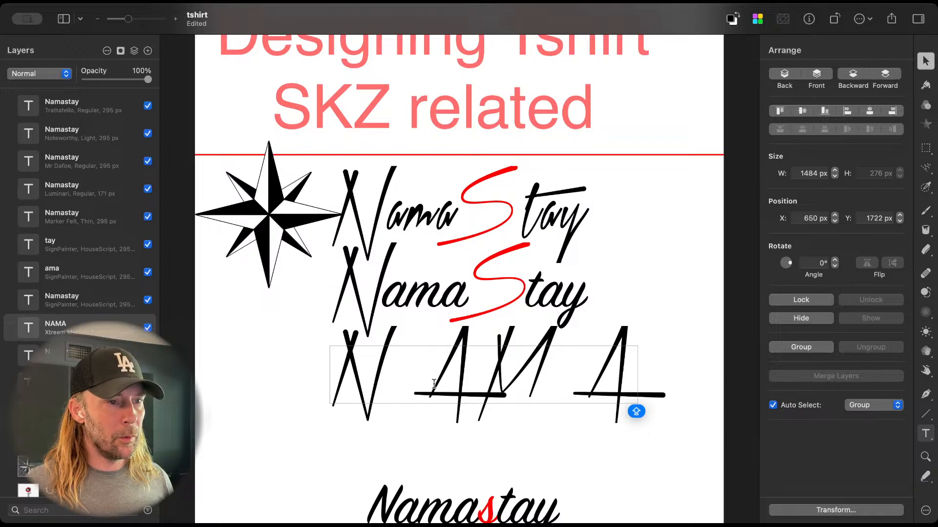
Step: Split "AMA" off the NAMA text into a separate text beside the N, at about X 1064, Y 1722 px
drag(431, 379, 613, 376)
key(super+c)
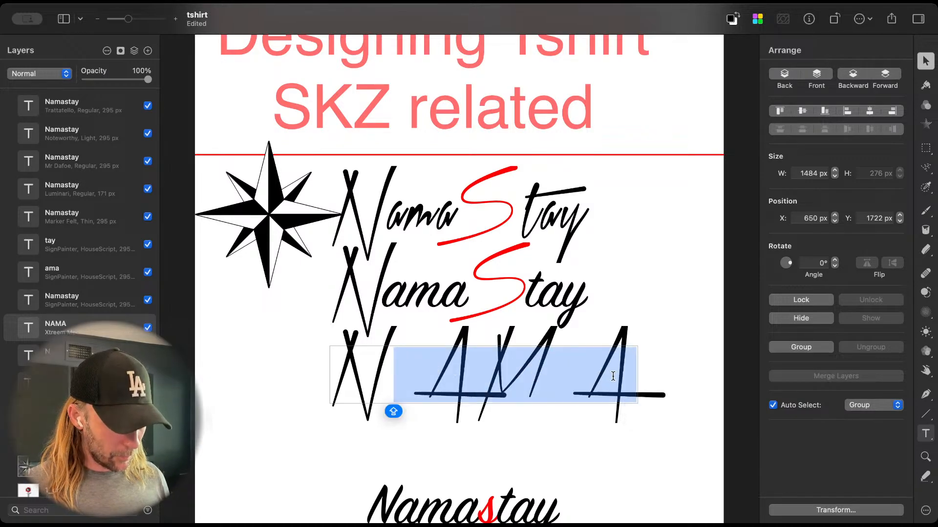
key(BackSpace)
key(Escape)
drag(370, 379, 456, 380)
double_click(455, 378)
key(super+v)
click(547, 438)
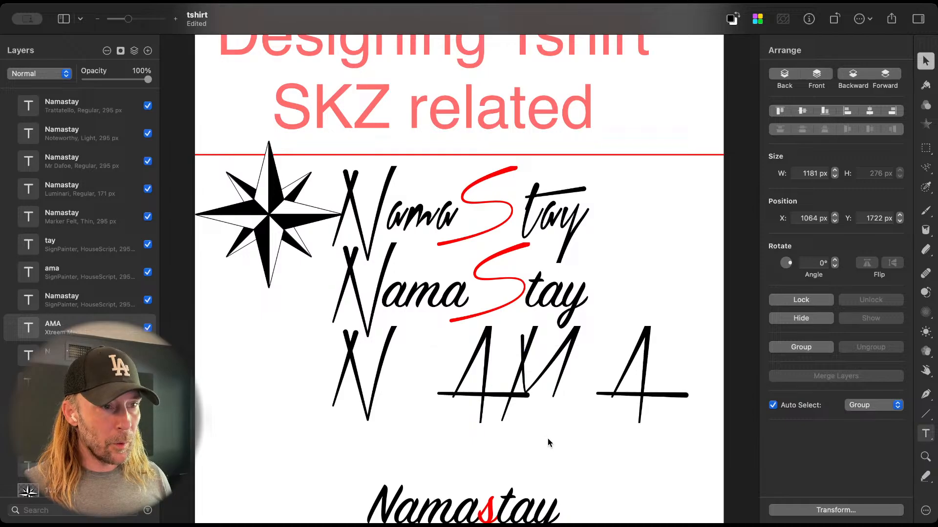
Step: Reduce the AMA text's font size to 131 px and position it close beside the N
click(557, 398)
key(t)
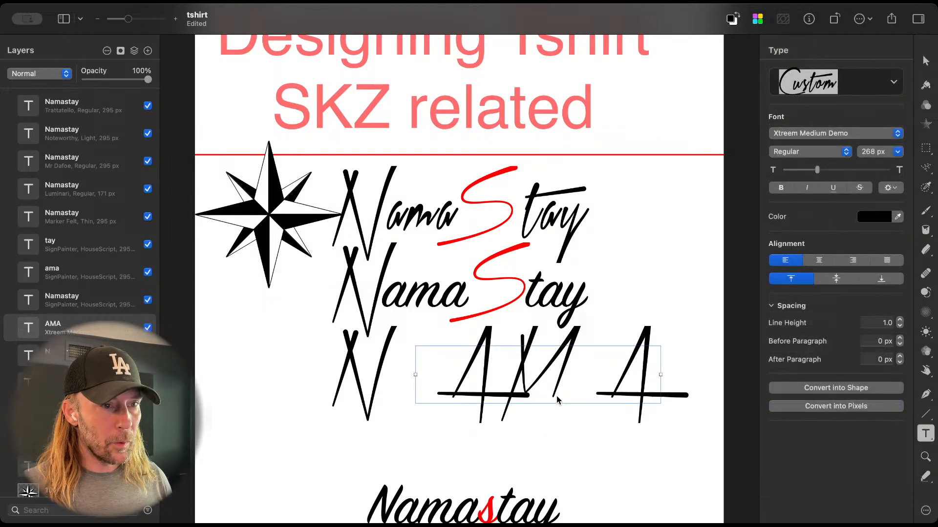
drag(817, 169, 803, 172)
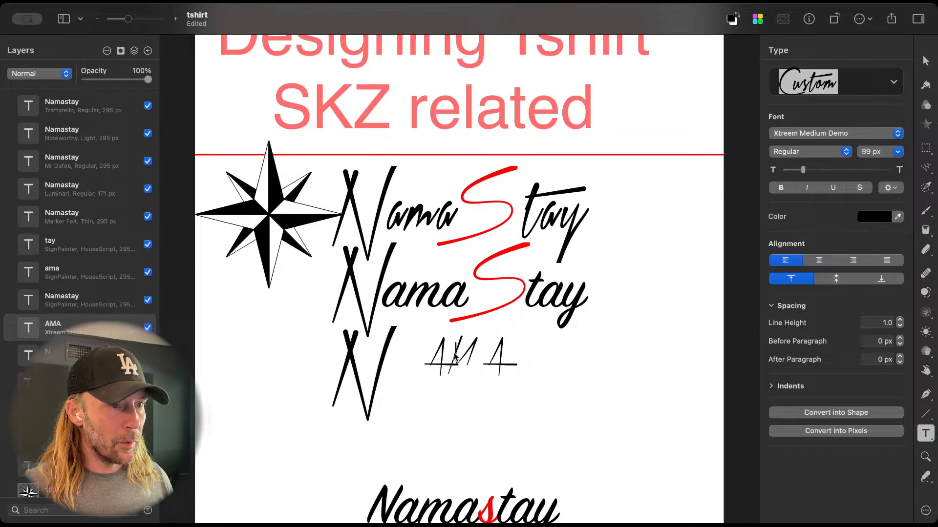
drag(454, 357, 418, 373)
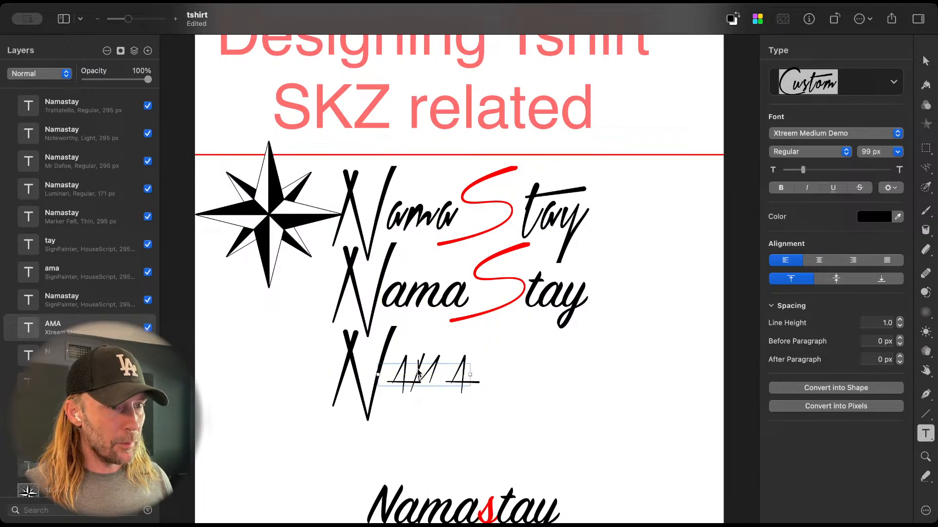
drag(803, 170, 806, 170)
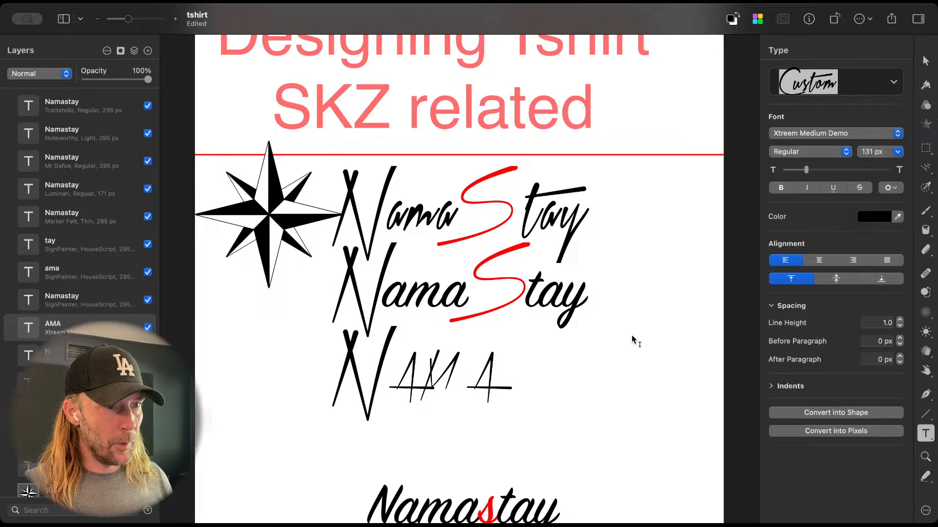
click(481, 389)
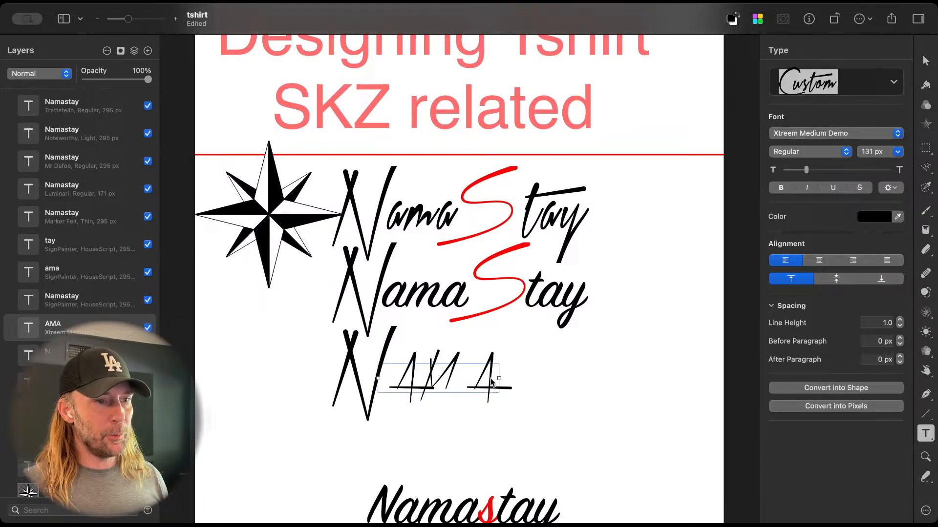
click(480, 383)
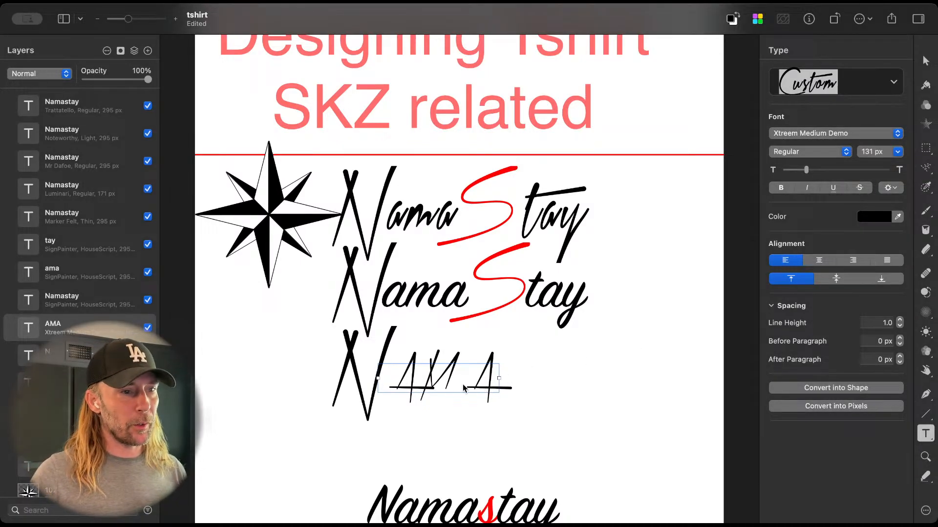
Step: Increase the character spacing of the M in the AMA text to 15.99%
double_click(411, 374)
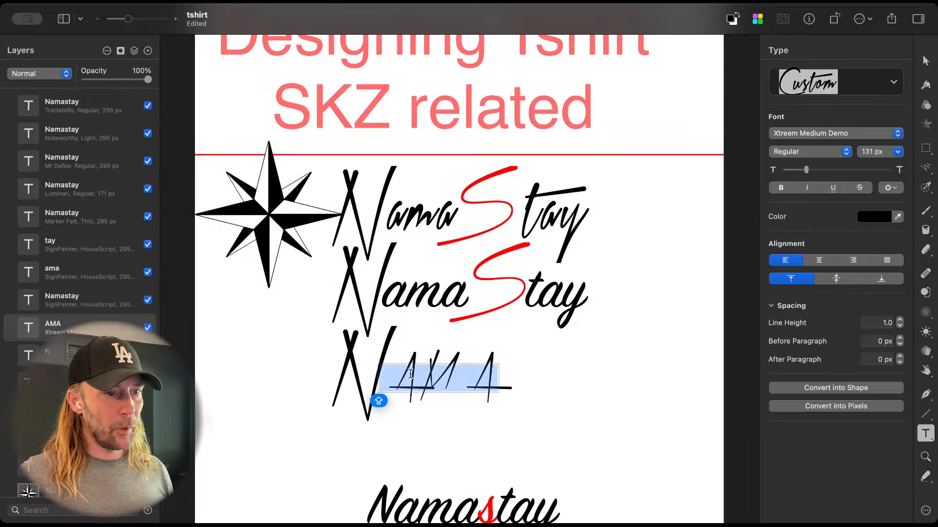
click(469, 415)
click(439, 376)
double_click(429, 376)
click(426, 375)
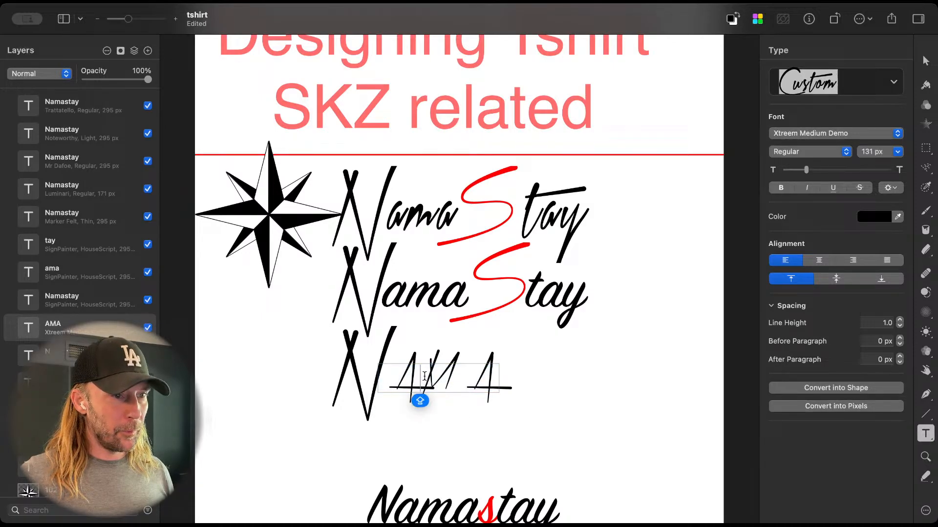
drag(426, 375, 439, 375)
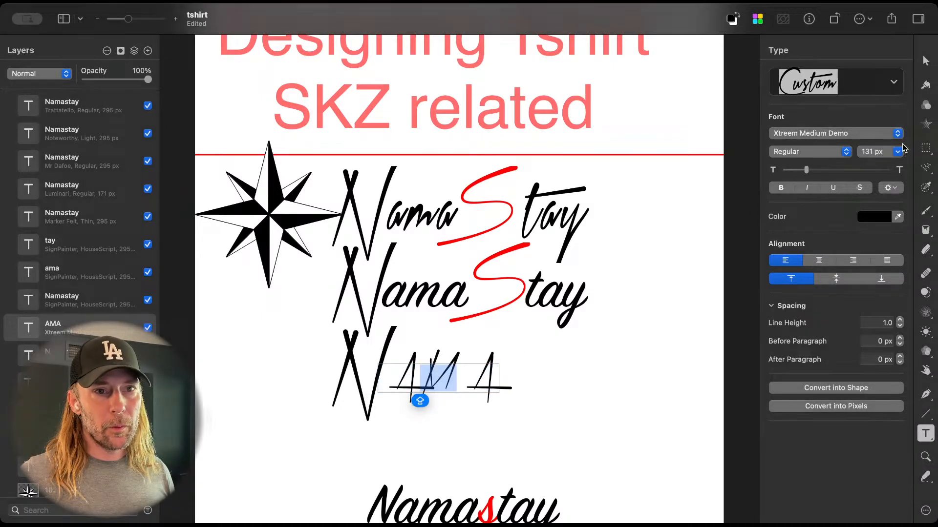
click(889, 190)
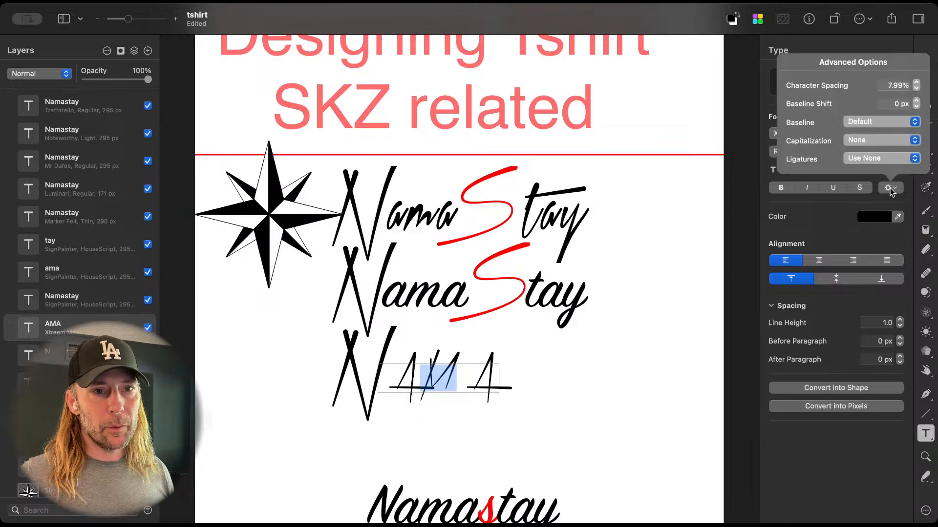
click(917, 83)
click(917, 83)
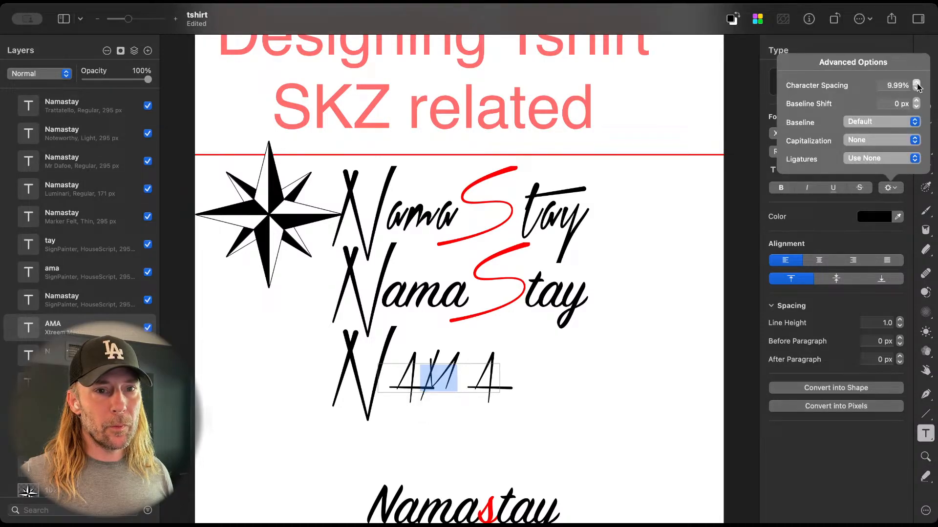
click(917, 83)
click(917, 83)
click(917, 83)
click(917, 83)
click(917, 83)
click(916, 83)
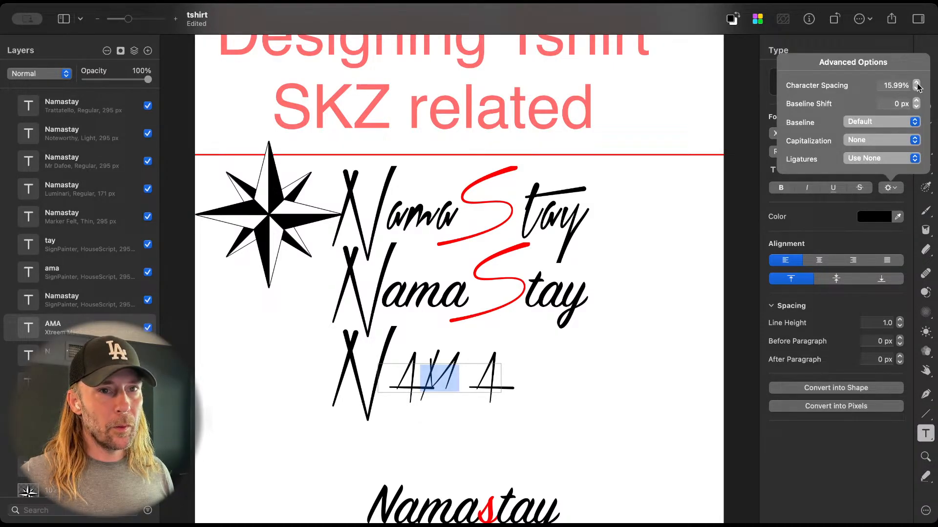
Step: Set the character spacing of the letters "AM" in the AMA text to 31.99%
click(418, 385)
drag(455, 382, 369, 383)
click(892, 188)
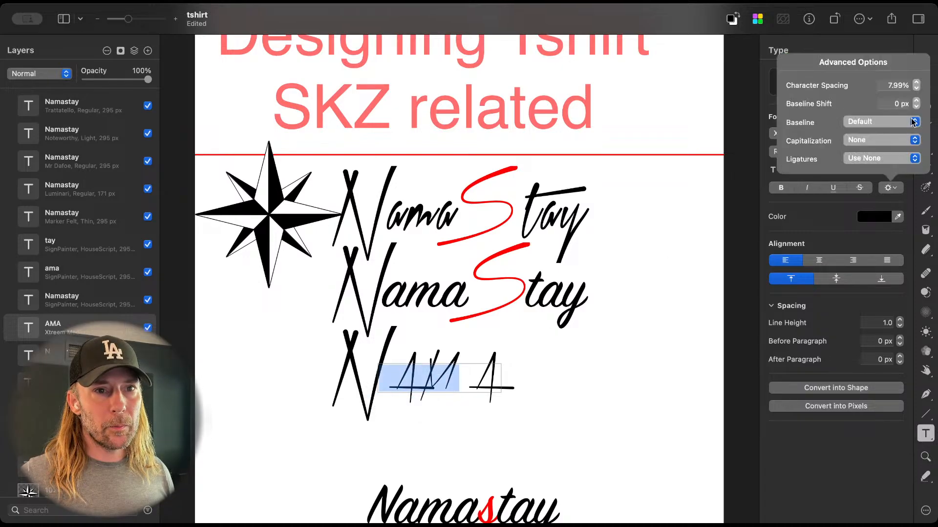
click(917, 86)
click(917, 83)
click(917, 82)
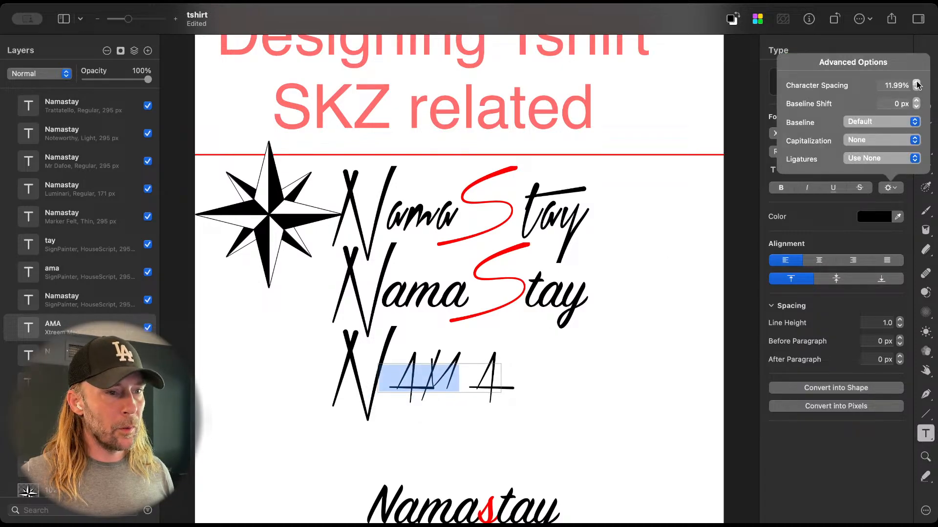
click(917, 83)
click(917, 83)
click(917, 83)
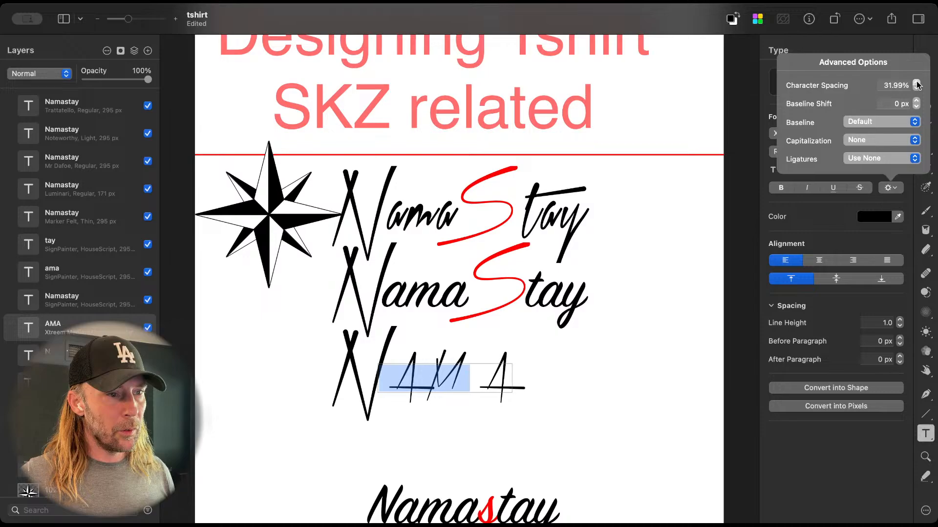
click(585, 409)
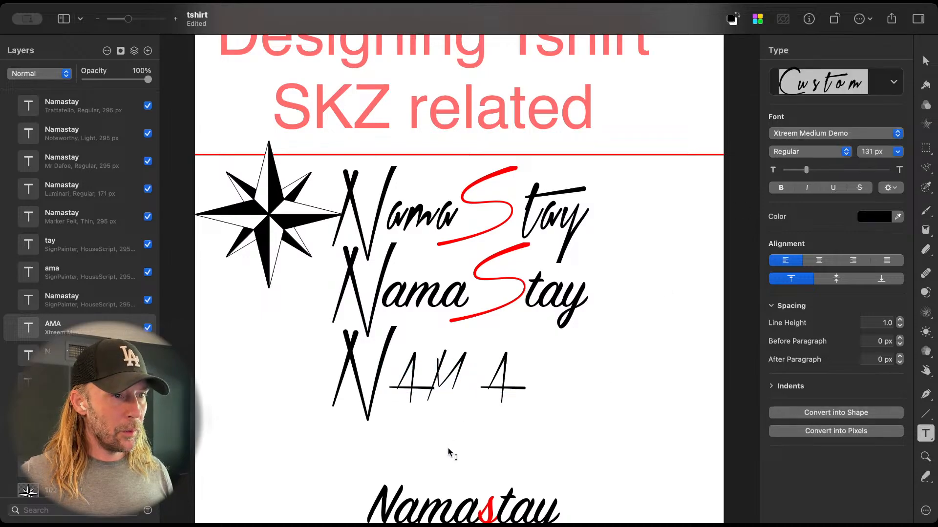
Step: Open the font choices for the AMA text beside the third N
key(super+minus)
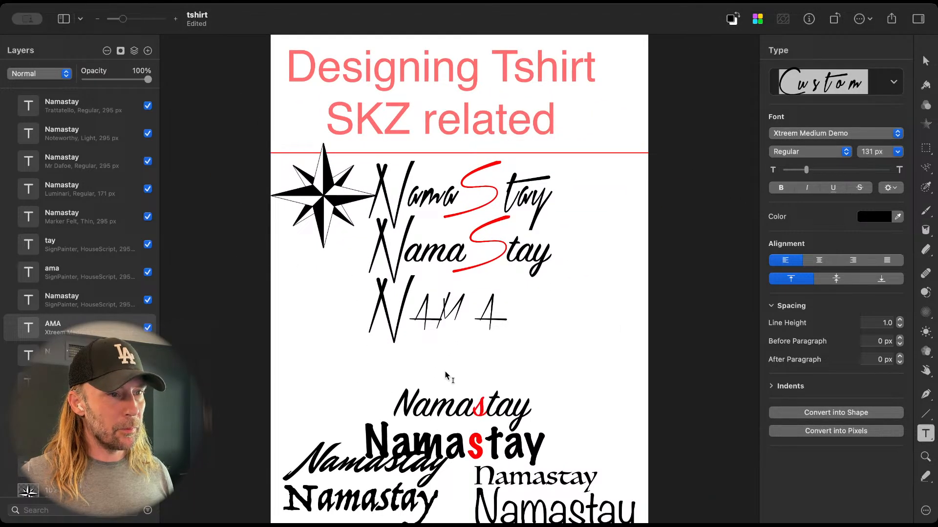
key(v)
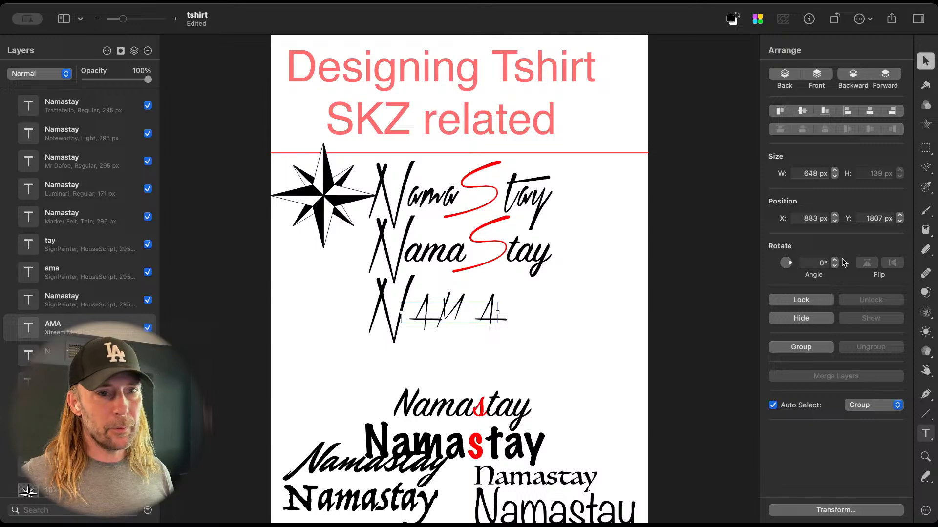
key(t)
click(805, 133)
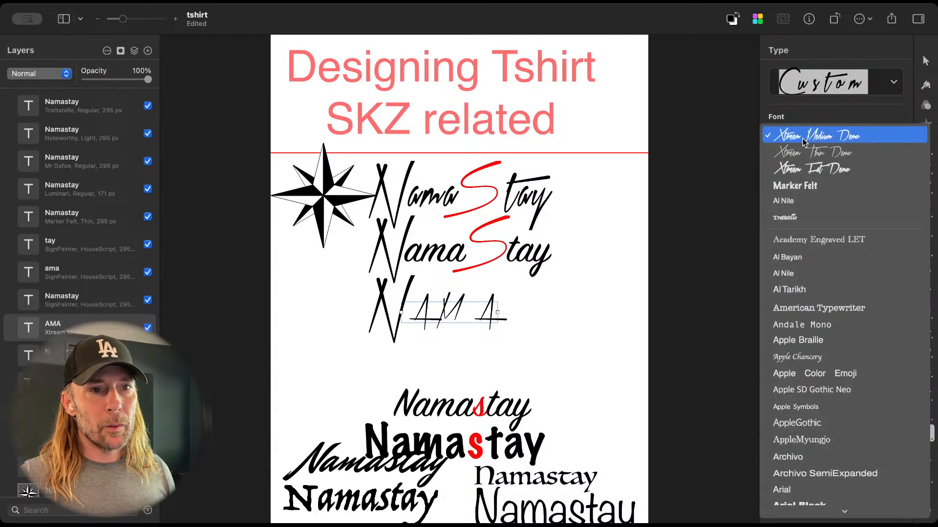
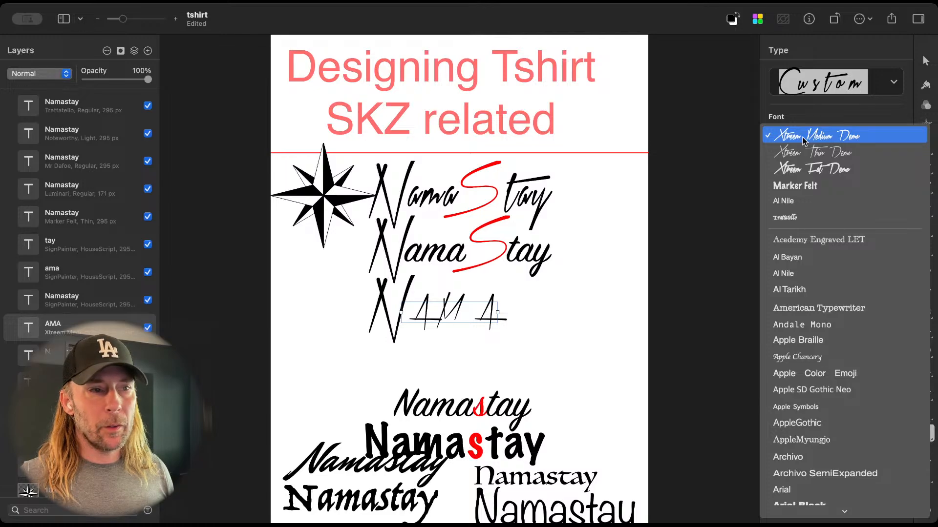
Step: Turn off the bold and italic styling of the "tay" text in the second NamaStay lettering
click(624, 291)
double_click(536, 254)
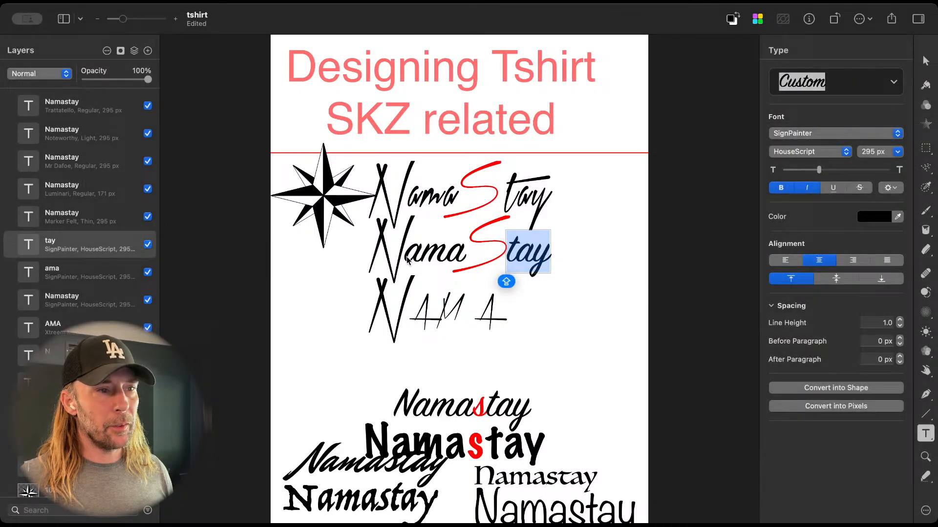
click(441, 258)
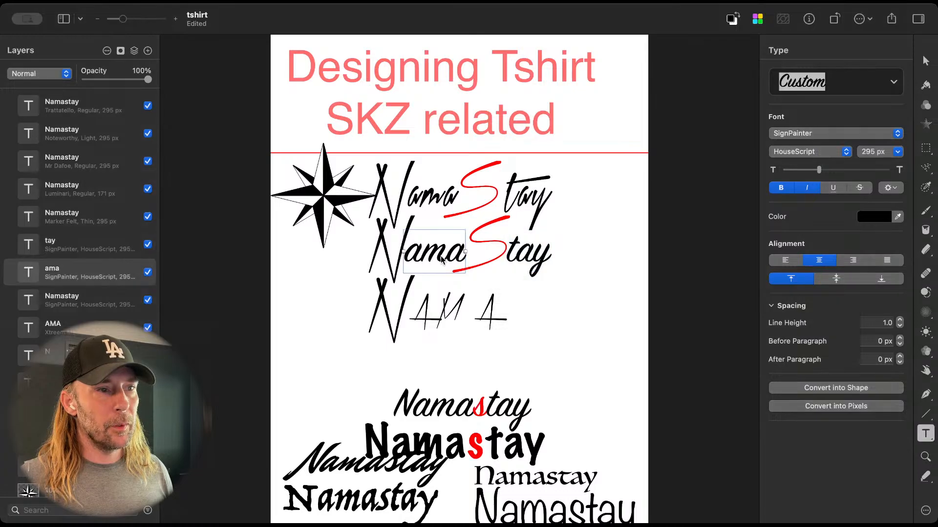
double_click(545, 261)
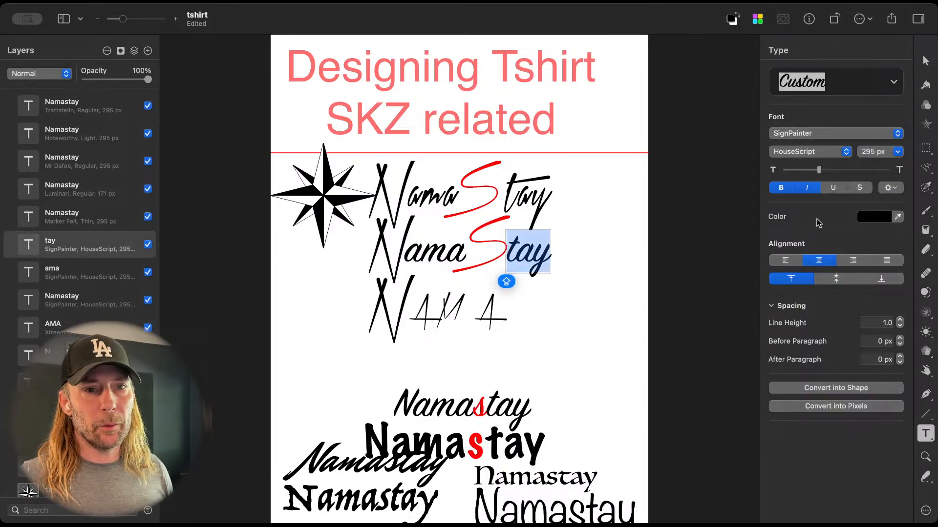
click(806, 189)
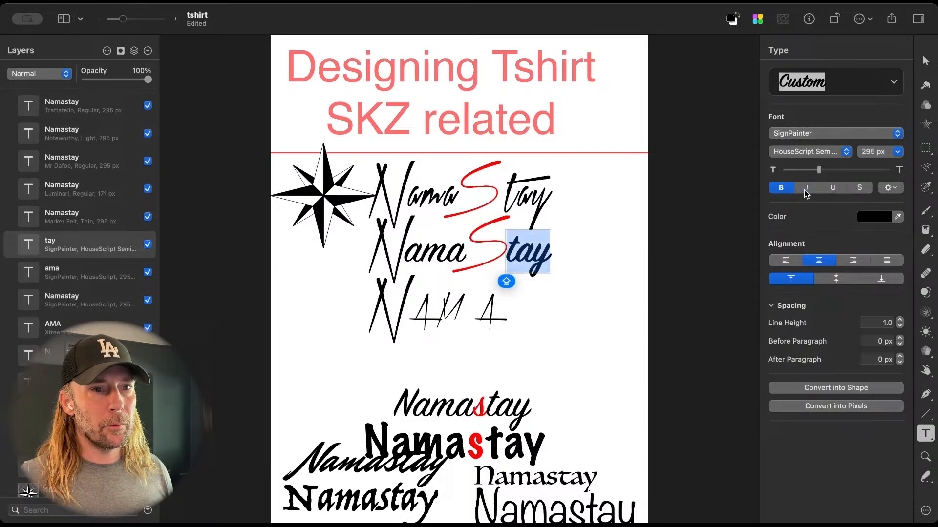
click(806, 188)
click(806, 189)
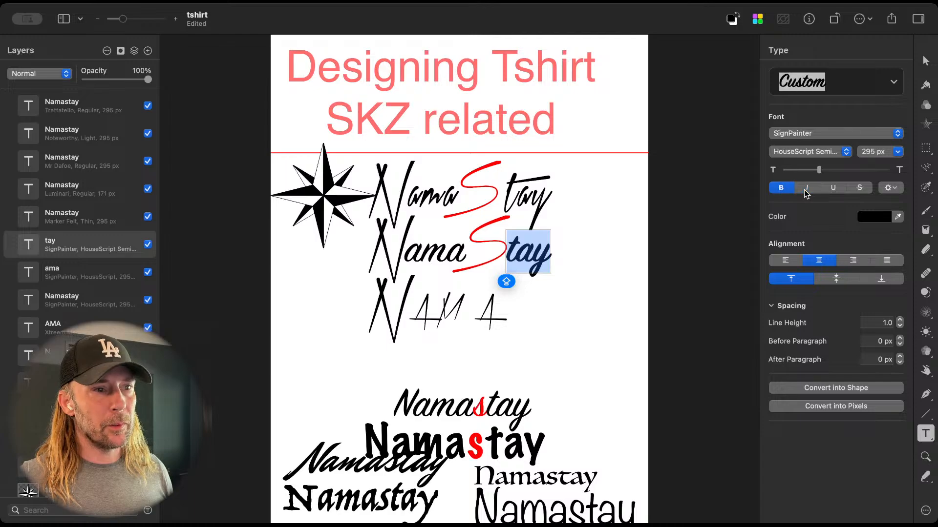
click(781, 190)
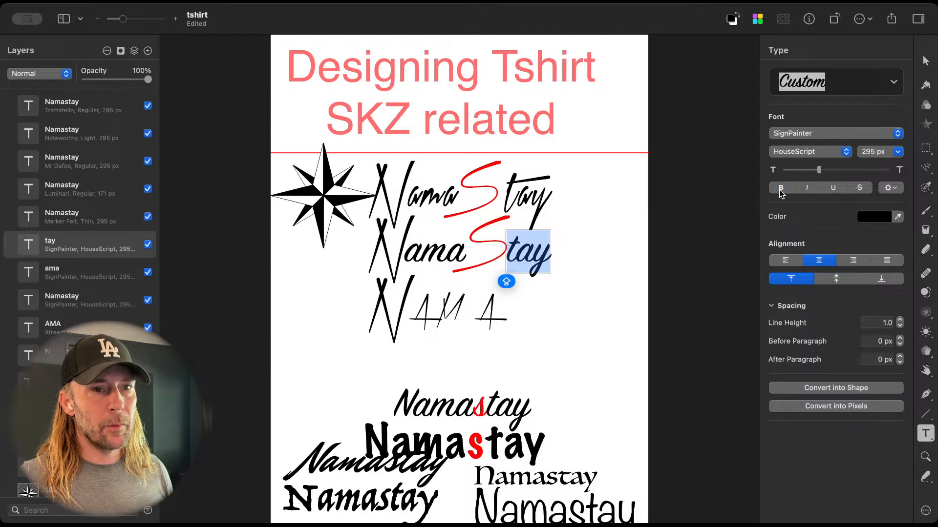
click(815, 152)
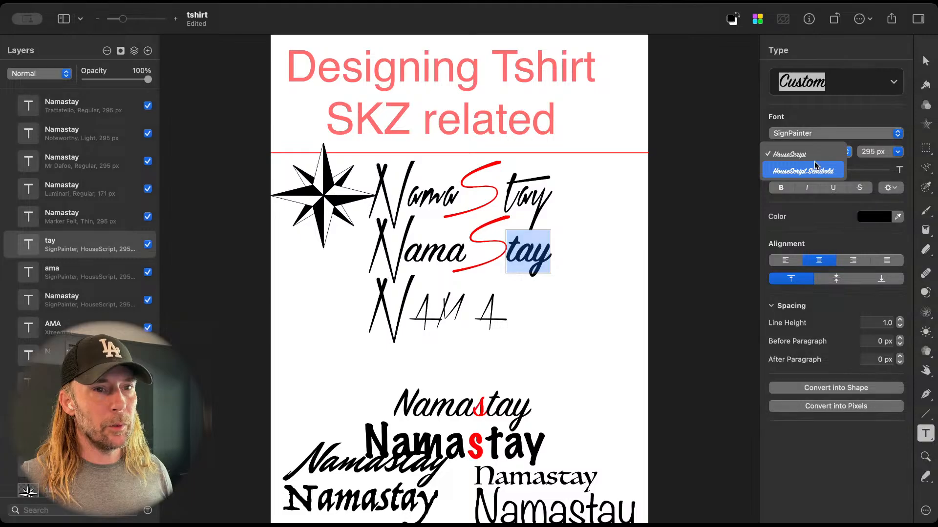
click(733, 152)
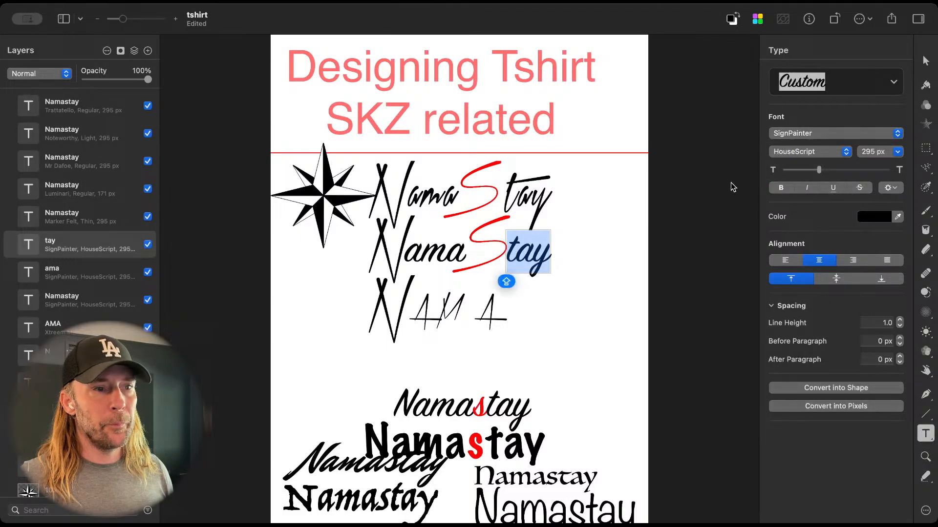
click(596, 271)
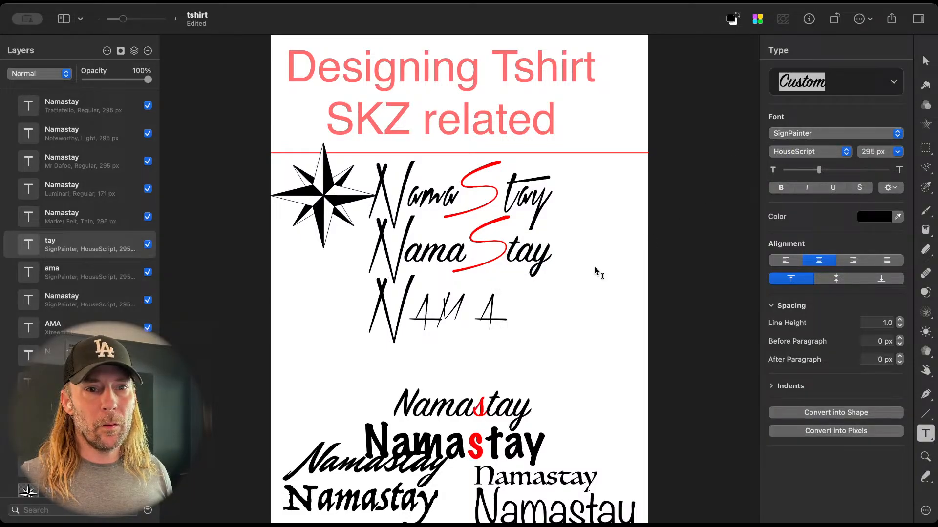
Step: Delete the all-capitals variant made of the third N and the AMA text
key(v)
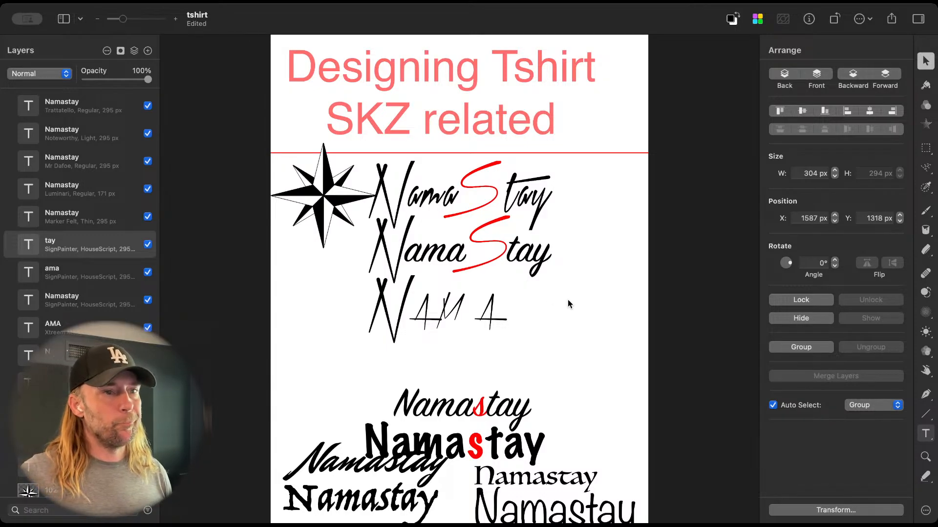
click(468, 318)
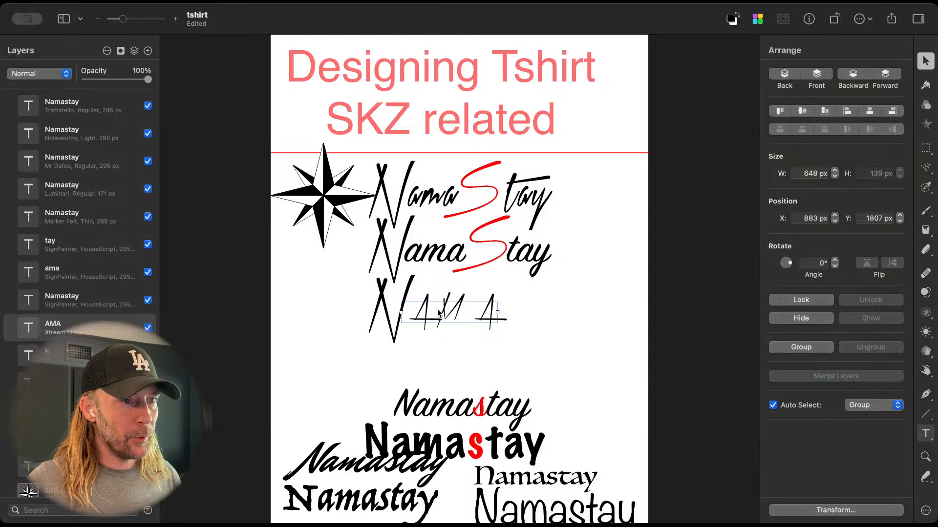
mouse_move(438, 312)
mouse_down()
mouse_move(437, 340)
mouse_move(451, 316)
mouse_up()
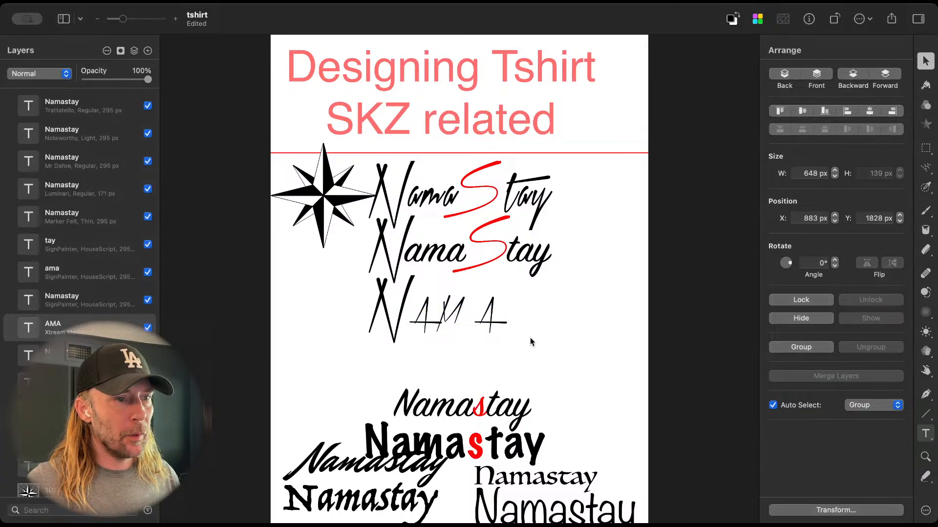
drag(529, 338, 326, 323)
key(Delete)
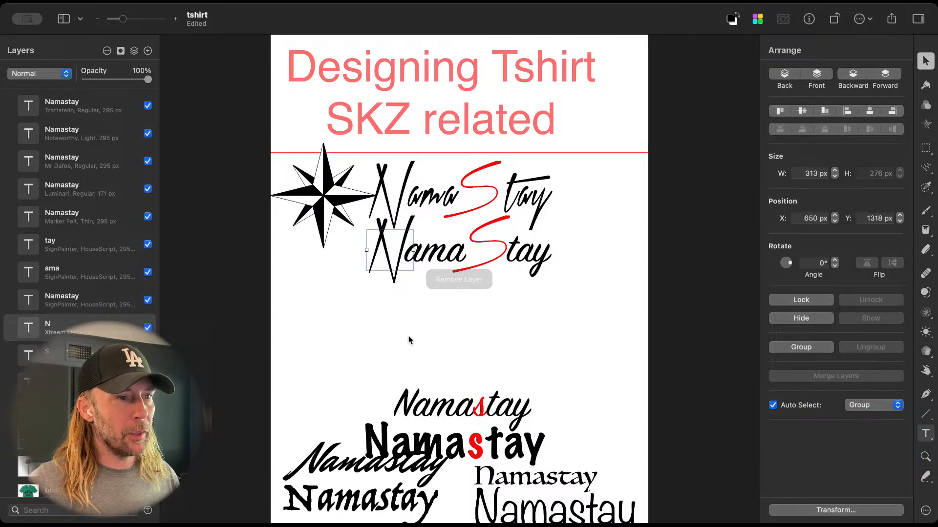
Step: Space the two NamaStay letterings down the page at Y 1374 and 2036 px and place the compass rose above them at X 876, Y 569 px
drag(384, 321, 525, 362)
click(512, 272)
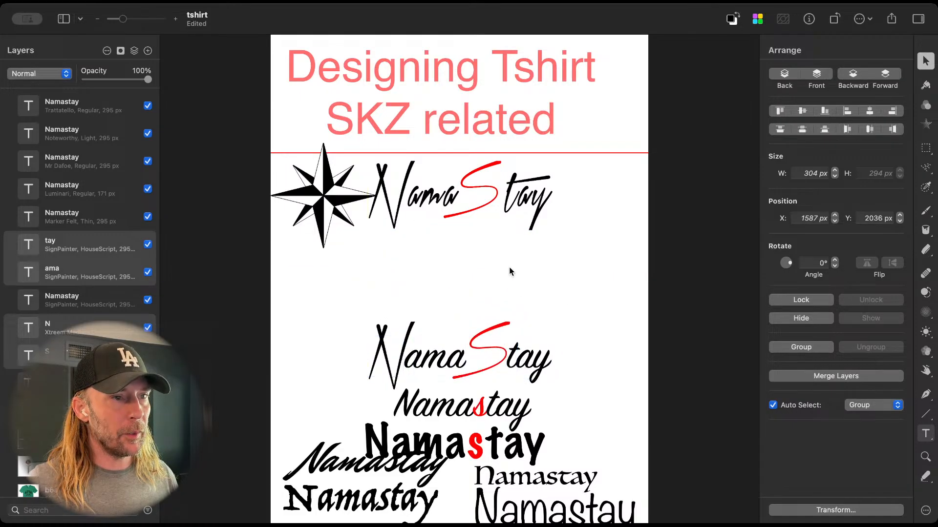
drag(571, 260, 439, 260)
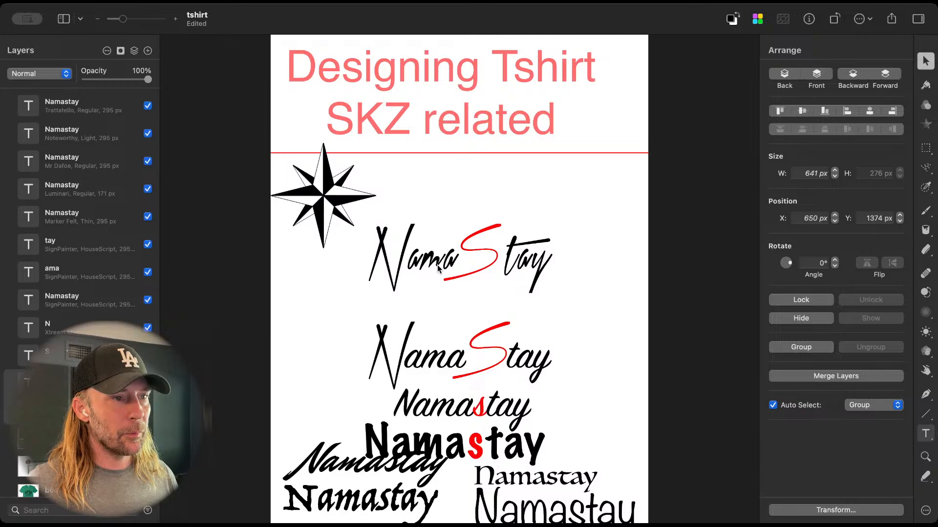
drag(326, 205, 450, 187)
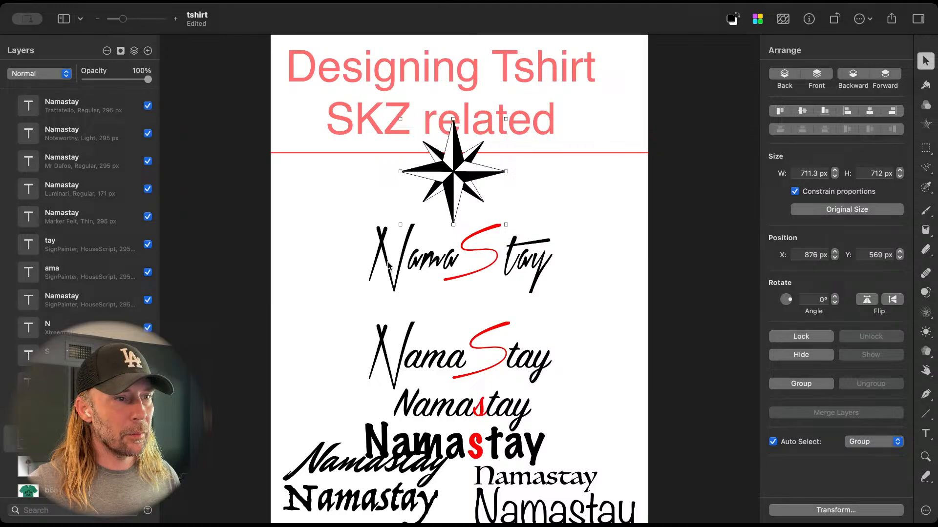
Step: Move the "Stay" text of the upper lettering closer to "Nama", at X 1105 px
click(522, 271)
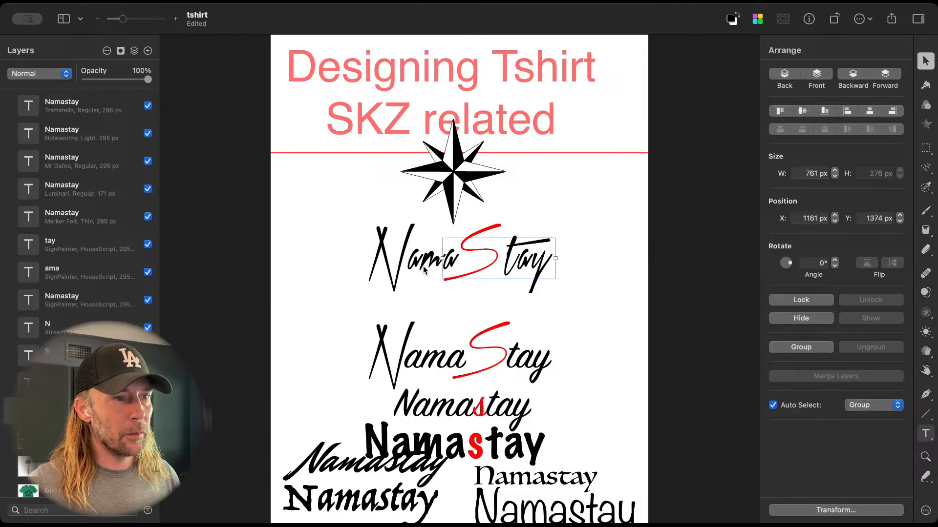
shift+click(425, 270)
click(532, 266)
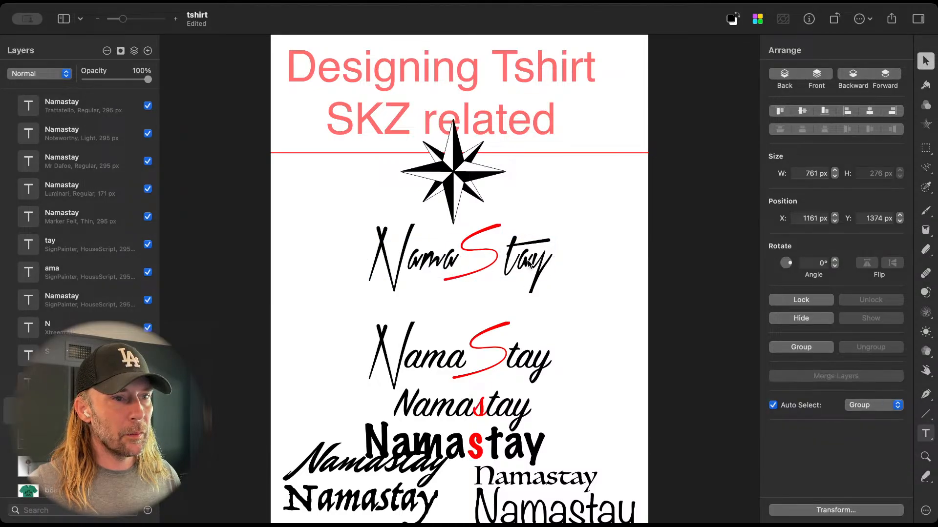
drag(529, 264, 522, 265)
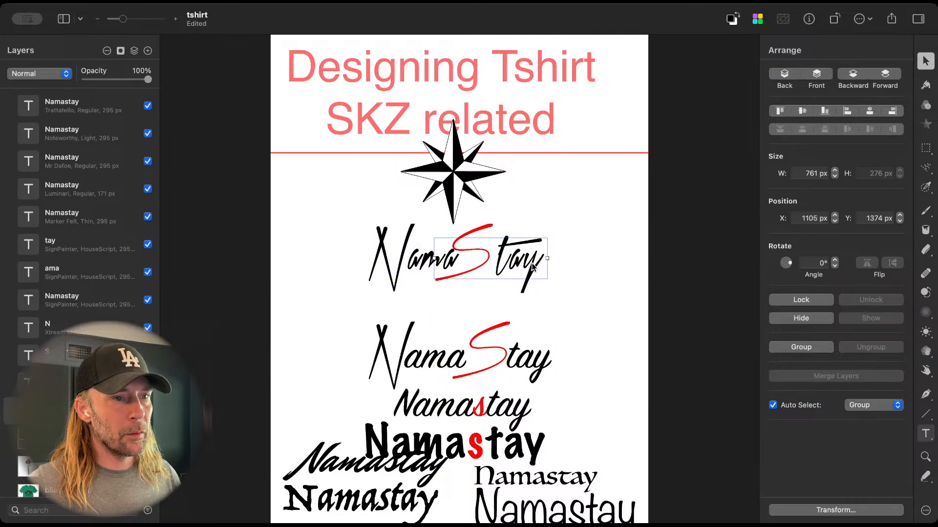
Step: Check the advanced type options of the upper "Stay" text, including its character spacing
key(t)
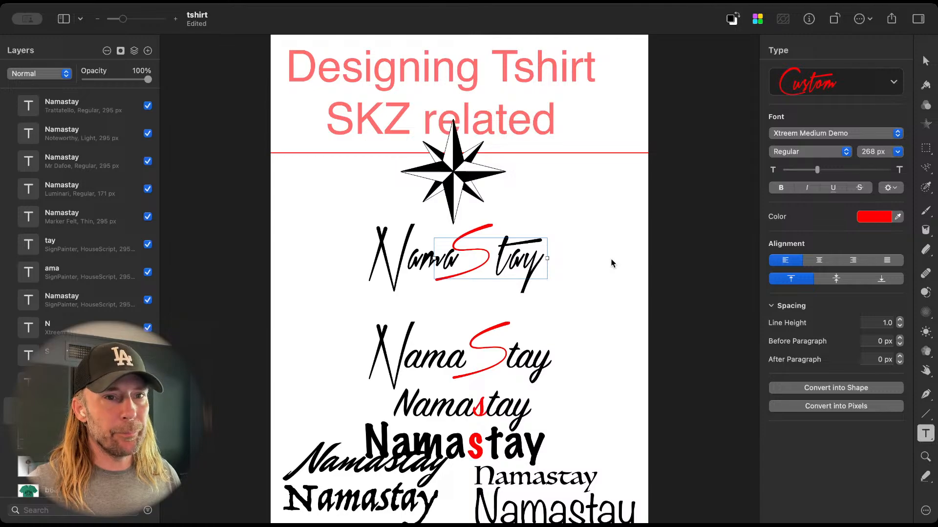
click(888, 189)
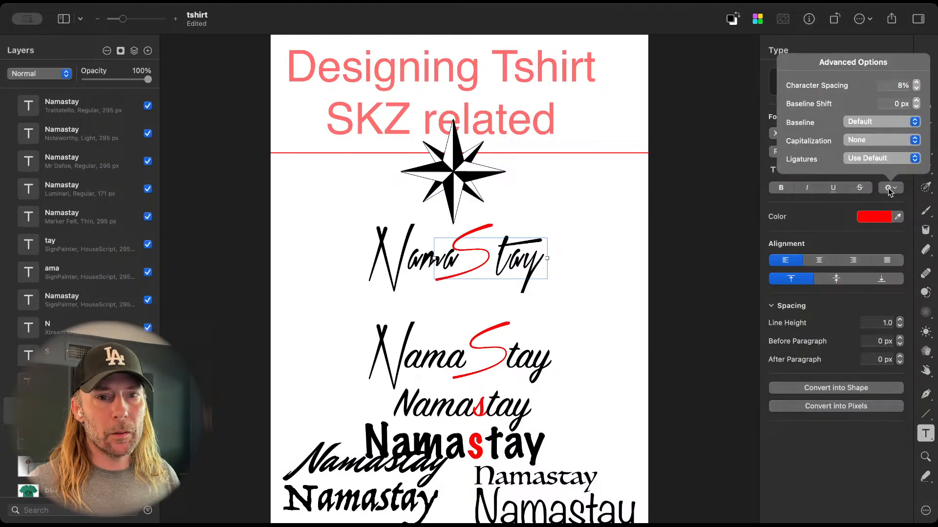
click(888, 189)
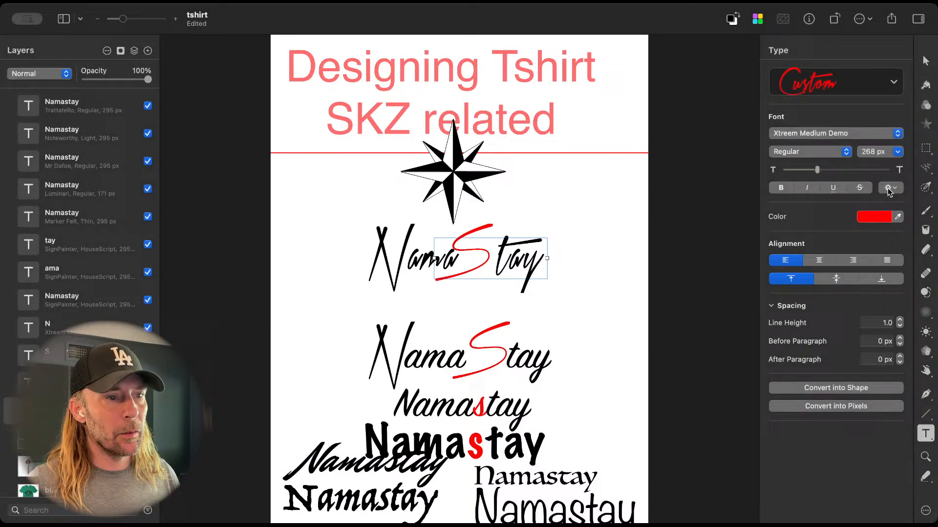
click(657, 278)
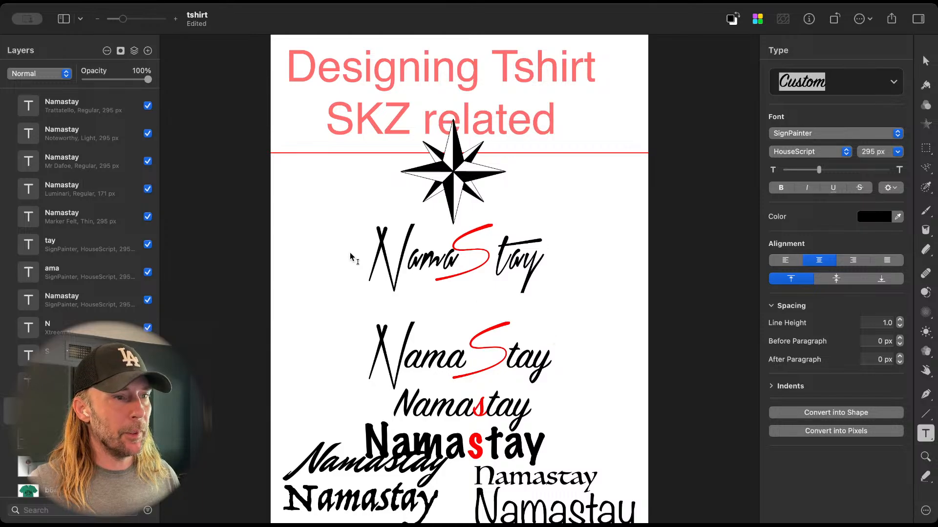
Step: Label the two NamaStay letterings with the numbers 1 and 2 placed before them
click(313, 264)
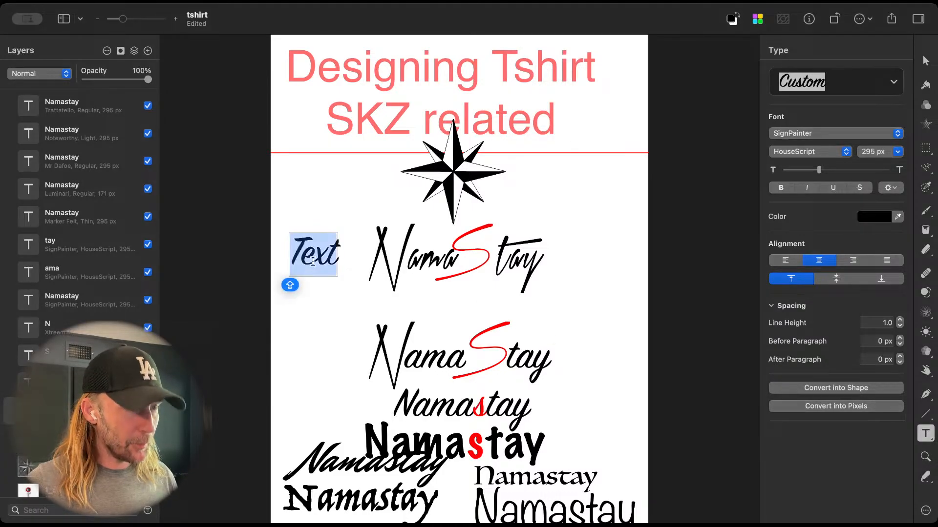
text(1)
click(313, 357)
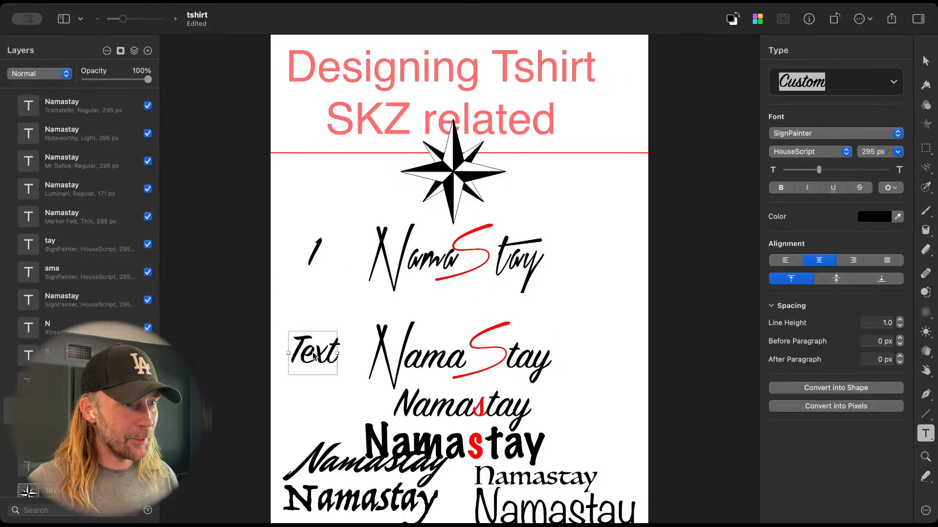
text(2)
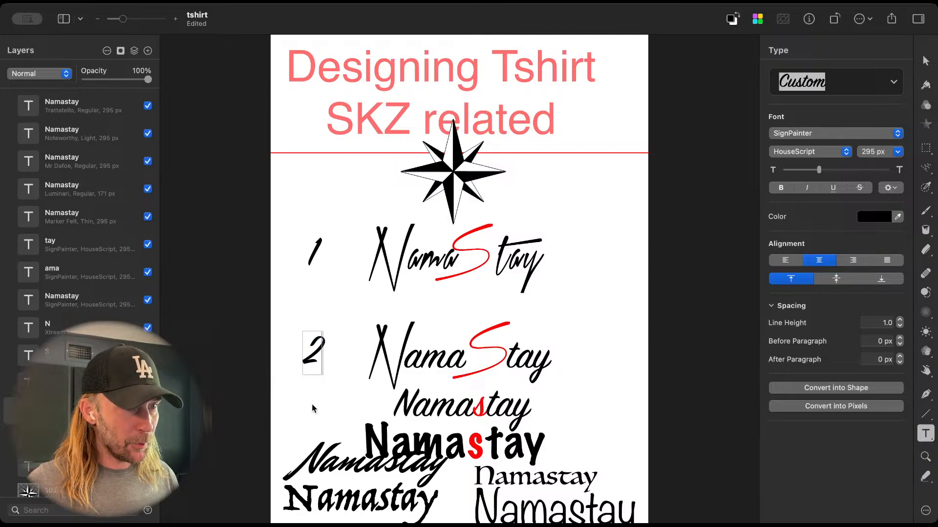
key(Escape)
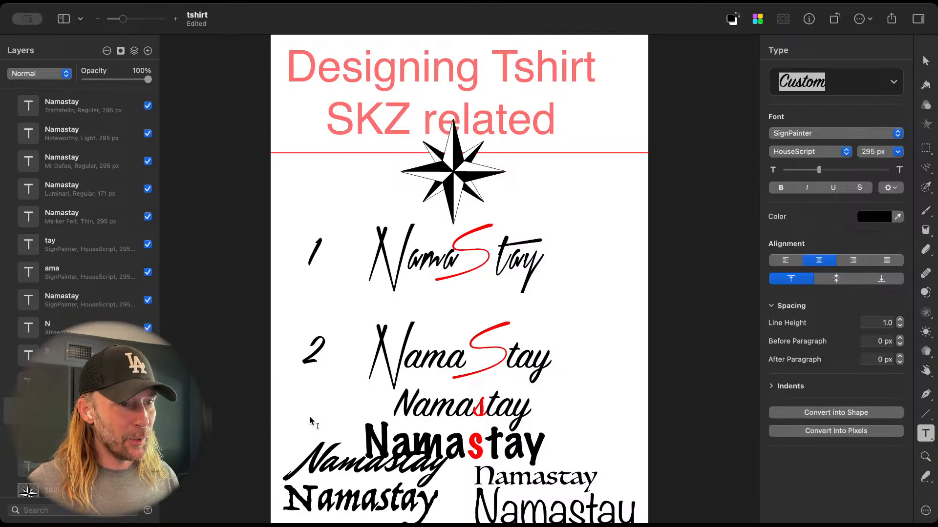
Step: Group the six Namastay font samples below lettering 2, and lock and hide the group
key(v)
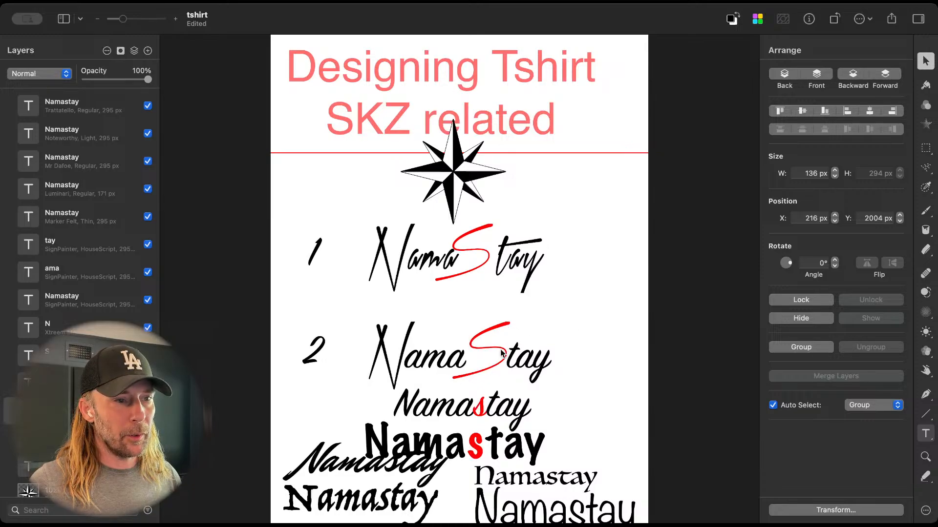
click(400, 343)
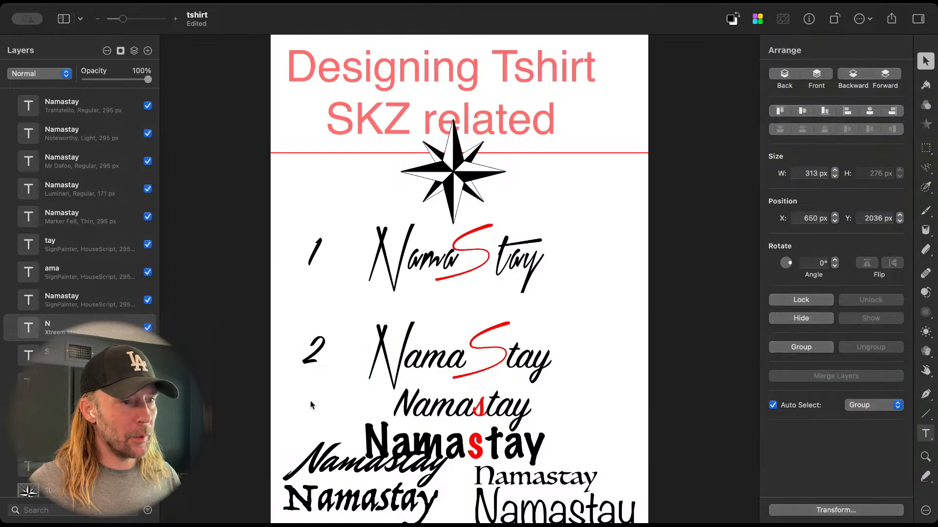
drag(310, 400, 520, 510)
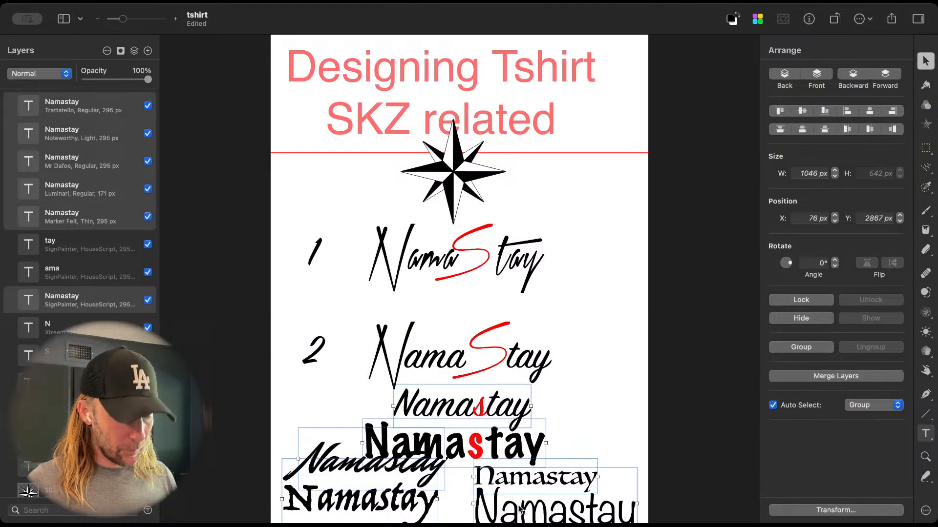
key(super+g)
click(135, 106)
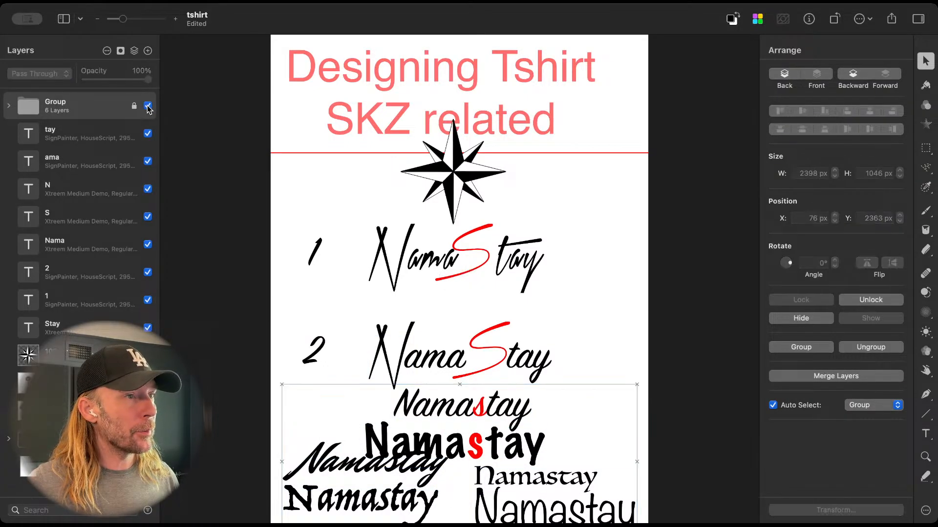
click(147, 106)
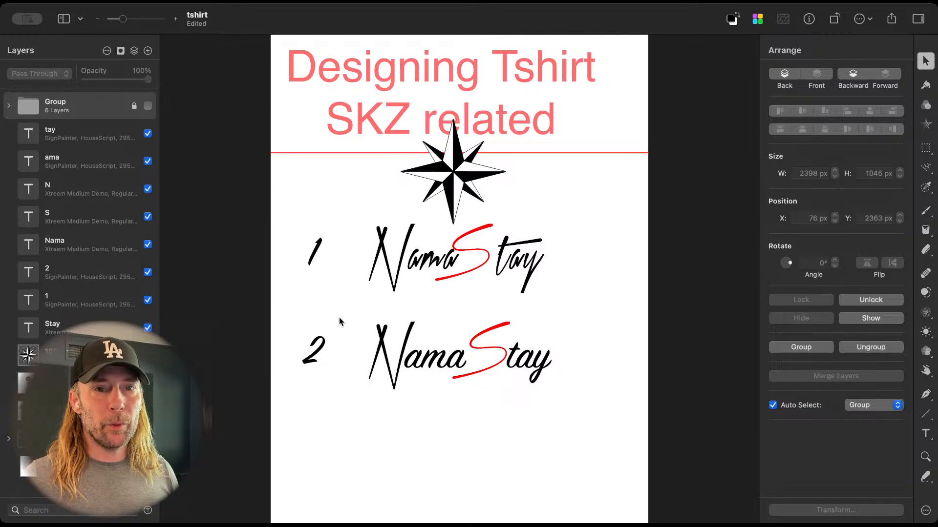
Step: Change the font of the red S and the N in lettering 2 to Xtreem Fat Demo
click(517, 348)
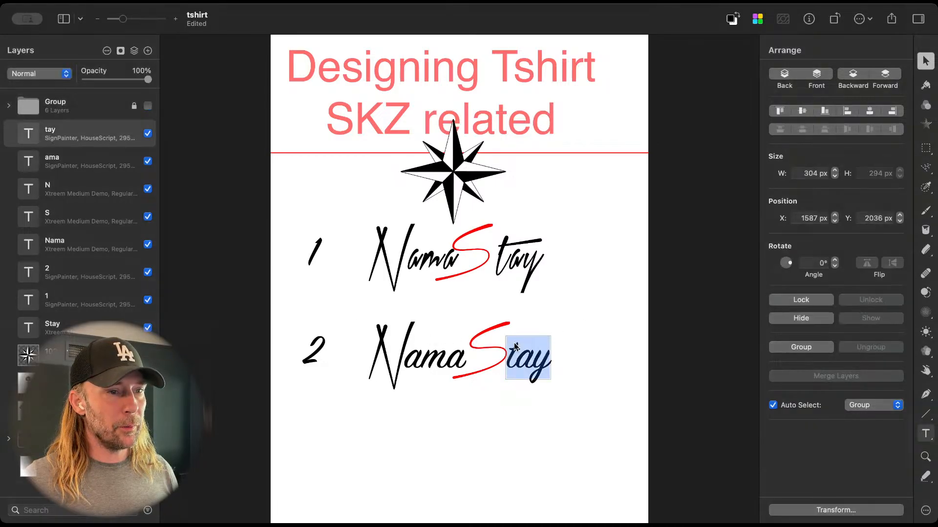
click(504, 350)
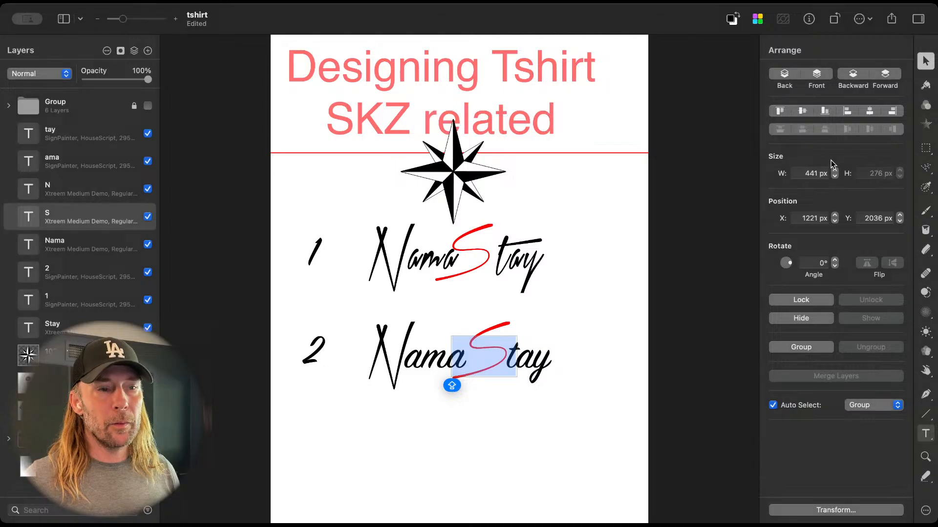
click(926, 435)
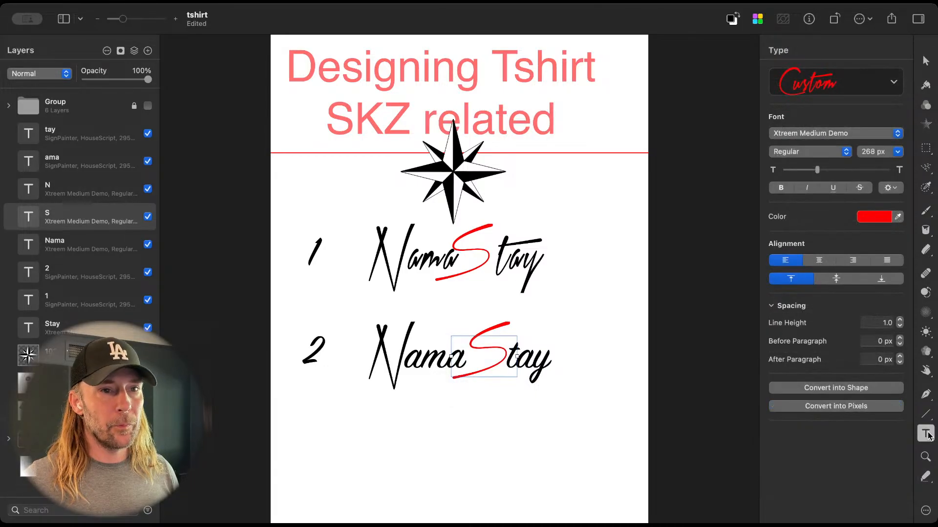
click(825, 135)
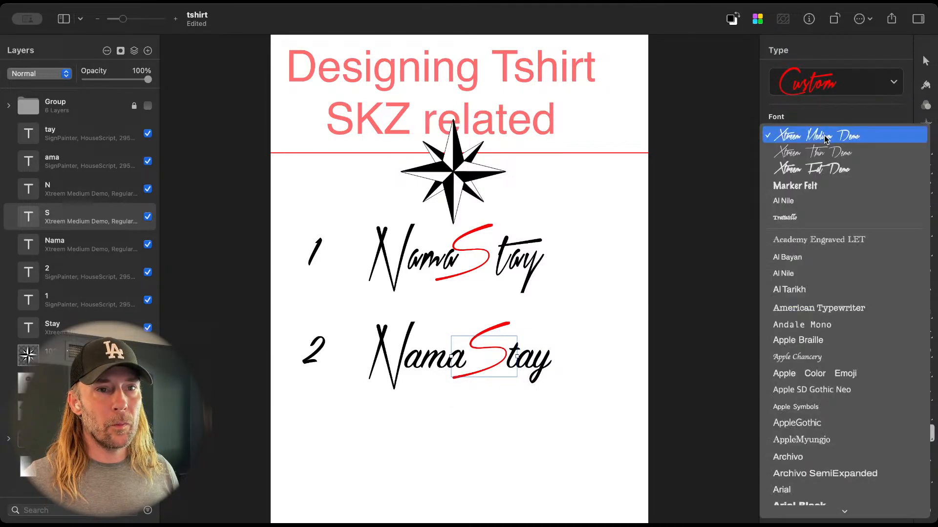
click(820, 174)
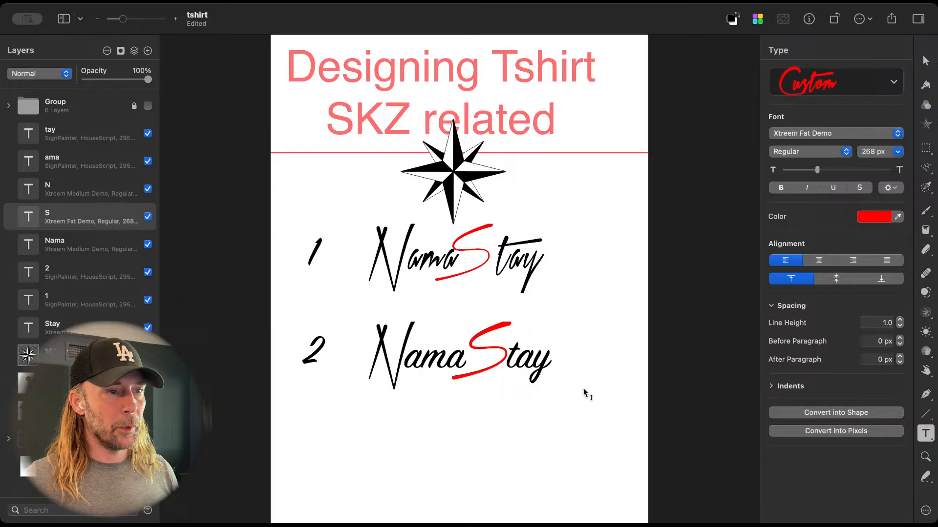
click(398, 361)
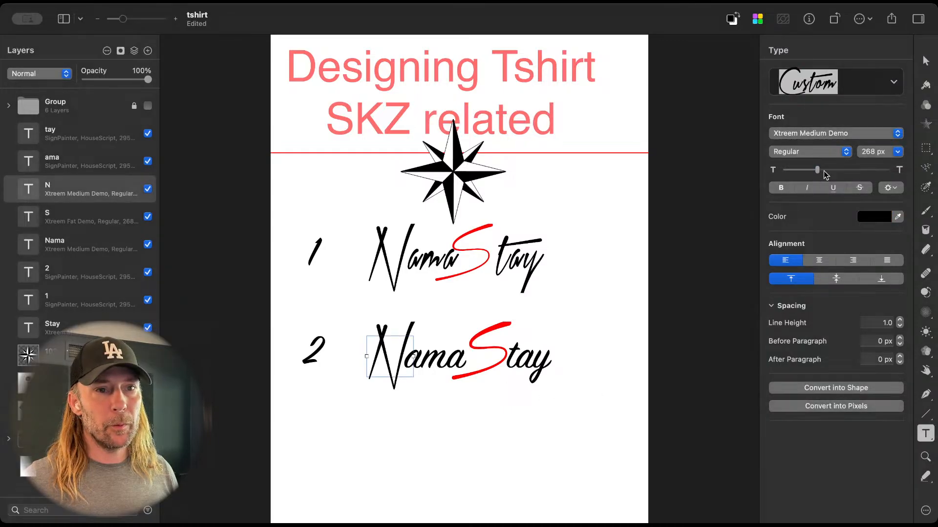
click(848, 135)
click(844, 120)
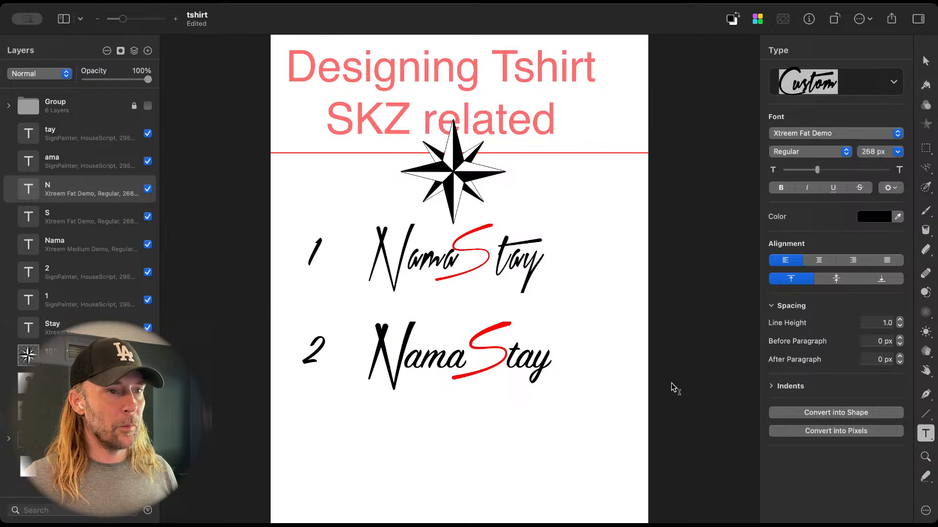
Step: Change the font of only the red S in lettering 1 to Xtreem Fat Demo
click(484, 260)
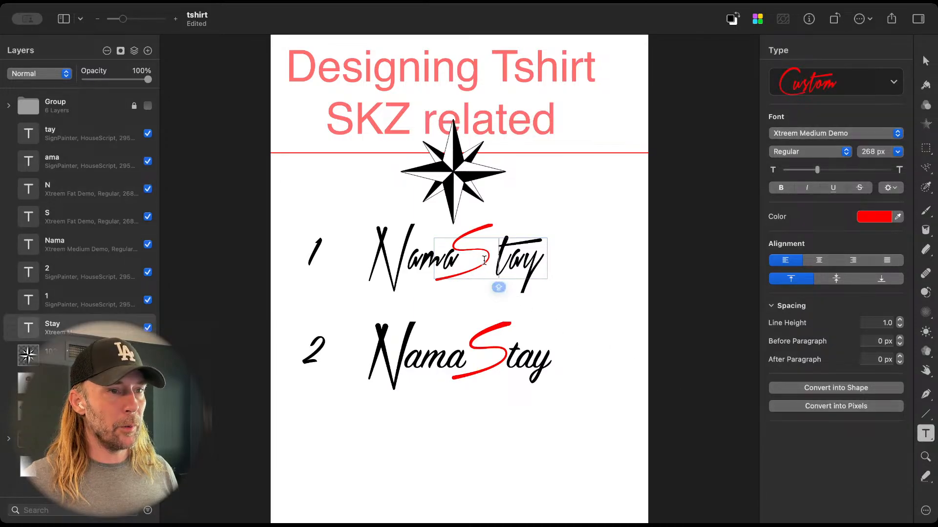
double_click(484, 260)
click(485, 255)
drag(486, 252, 456, 250)
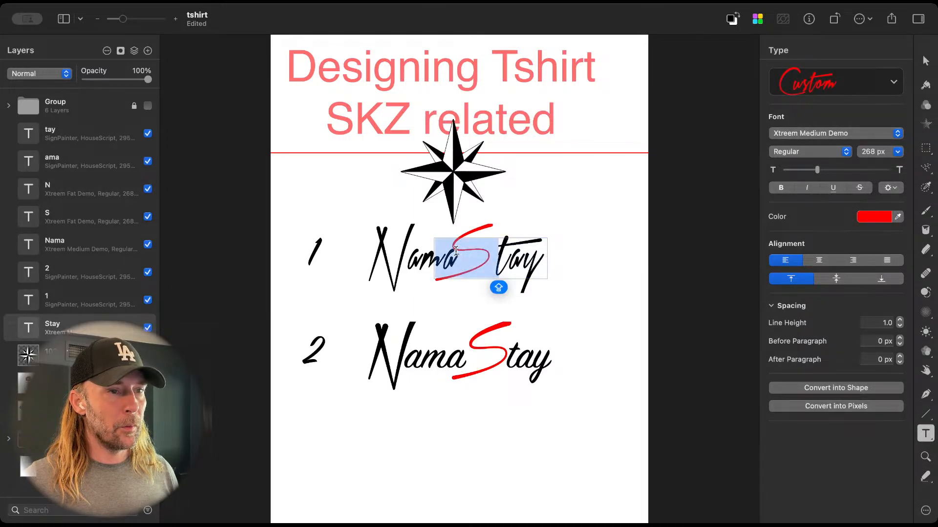
click(826, 131)
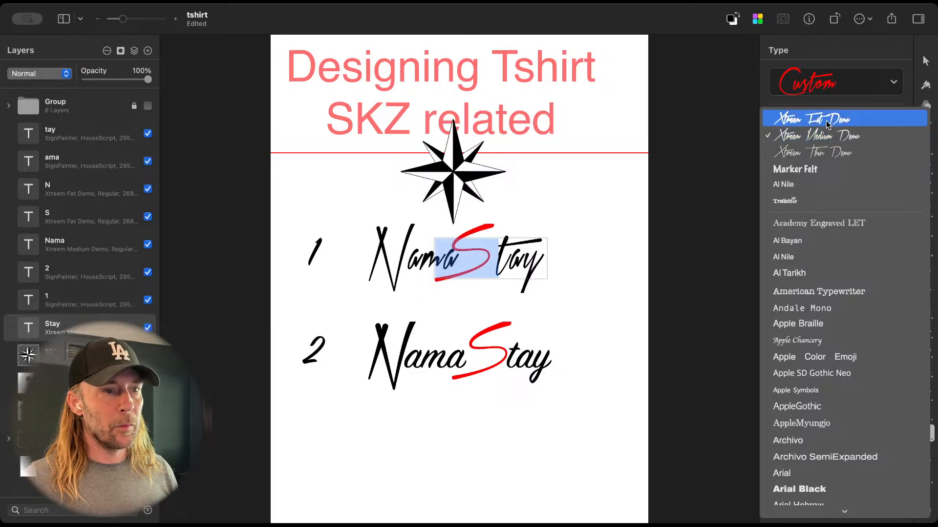
click(825, 121)
click(677, 271)
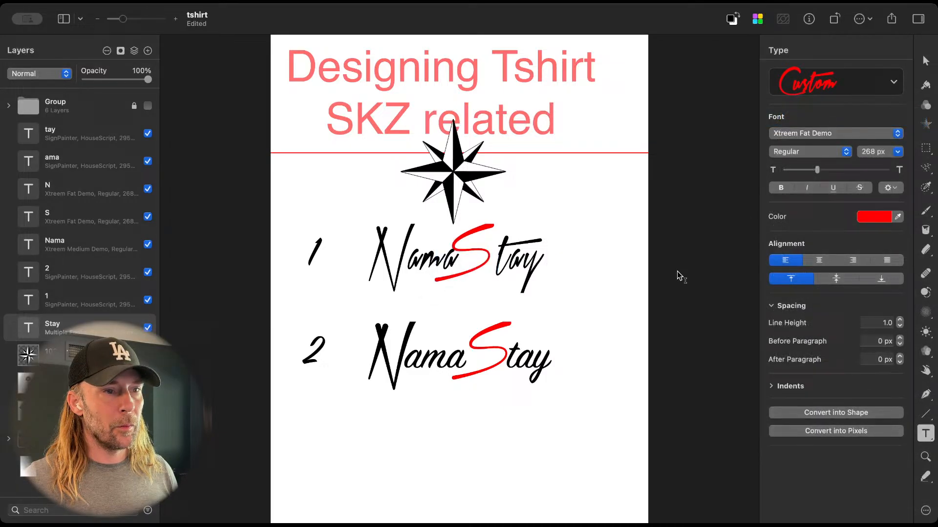
Step: Change the font of only the initial N in lettering 1 to Xtreem Fat Demo
double_click(421, 280)
click(413, 266)
drag(413, 266, 379, 268)
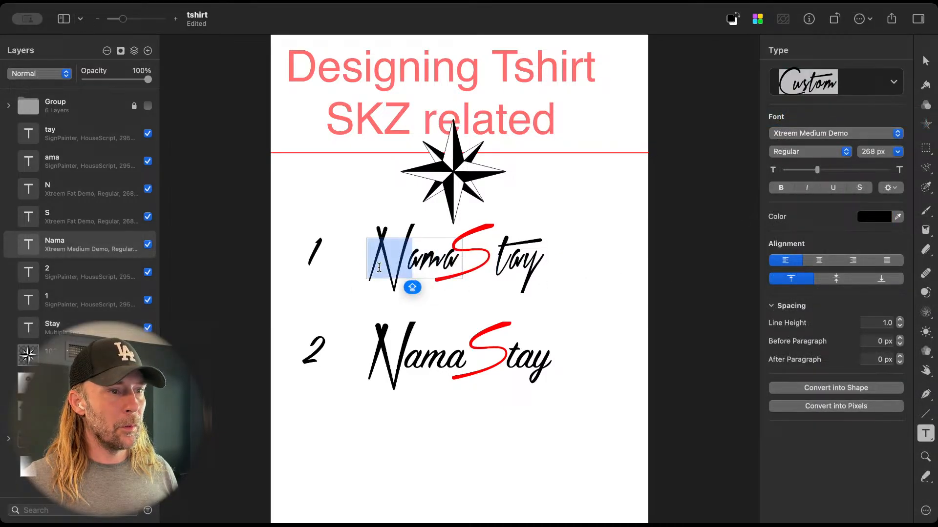
click(814, 133)
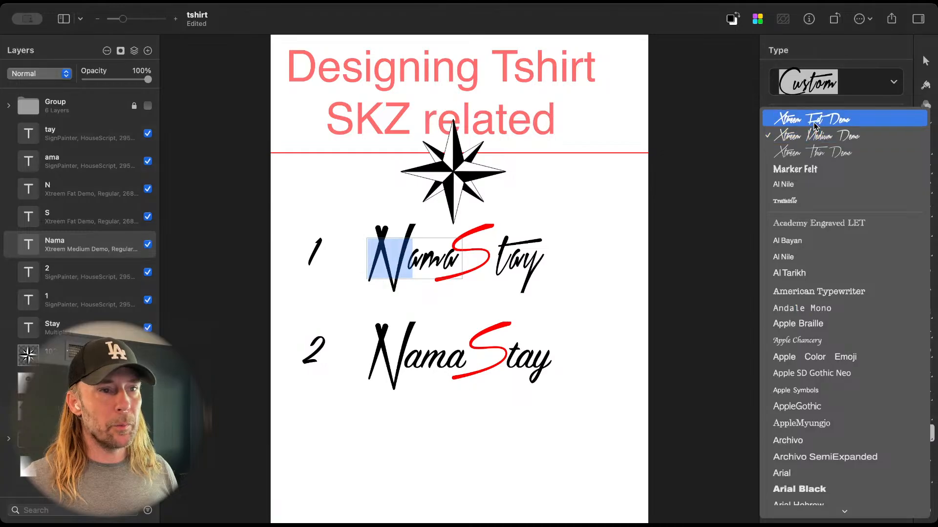
click(814, 126)
click(657, 291)
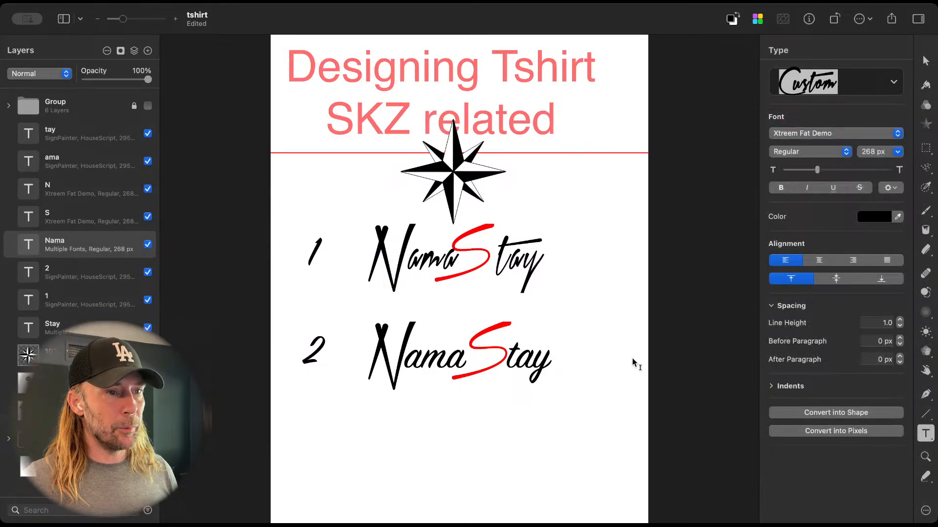
key(v)
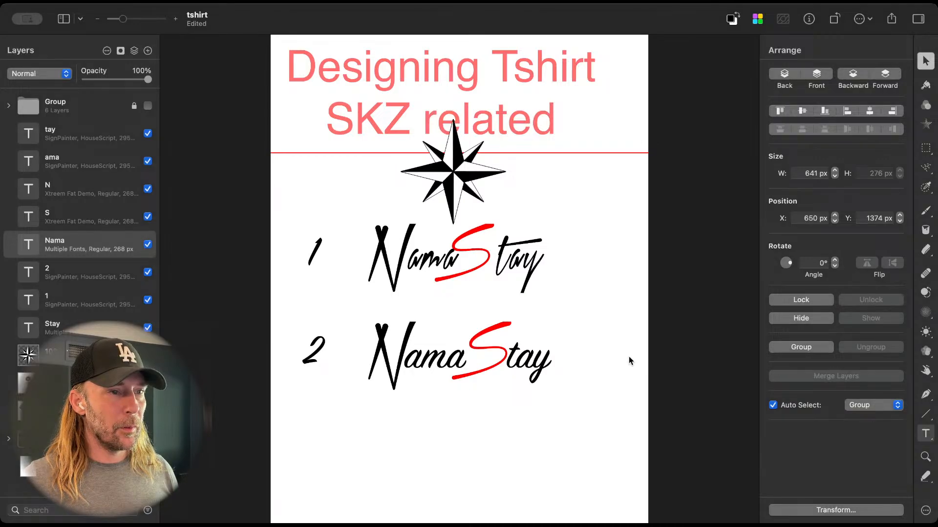
drag(293, 232, 540, 288)
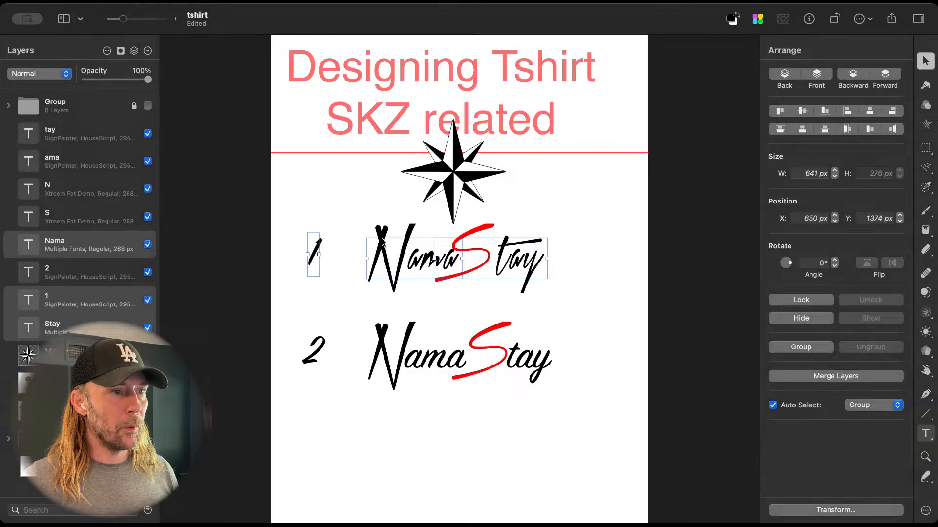
click(455, 186)
drag(292, 237, 575, 271)
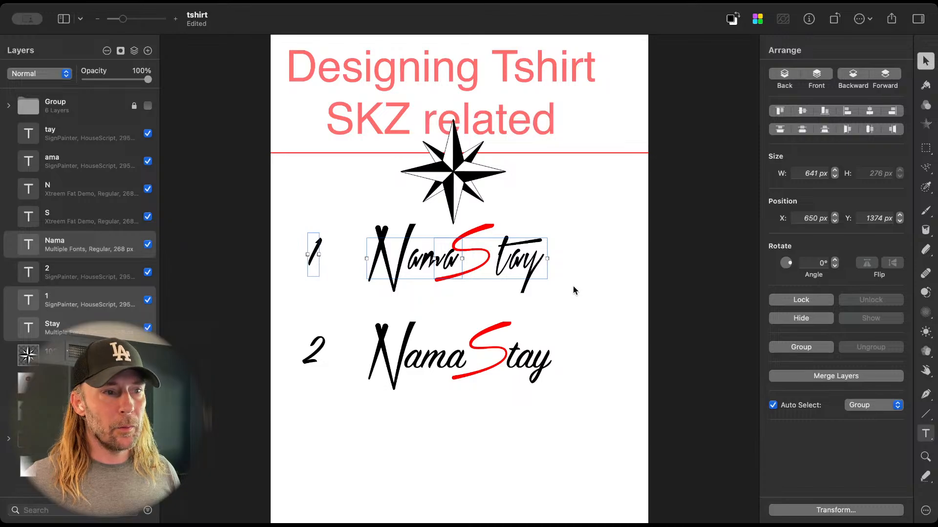
click(573, 289)
click(468, 191)
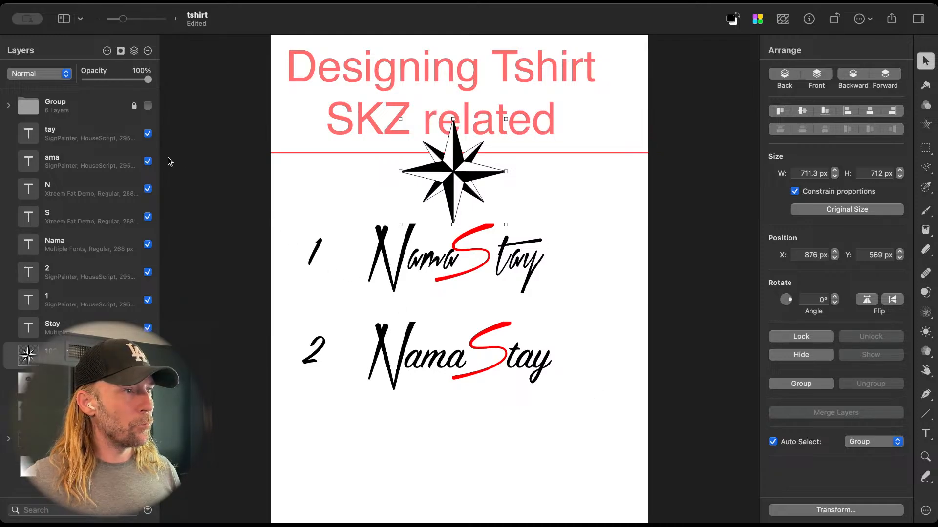
Step: Show the hidden group of Namastay font samples for comparison, and hide it again
click(148, 105)
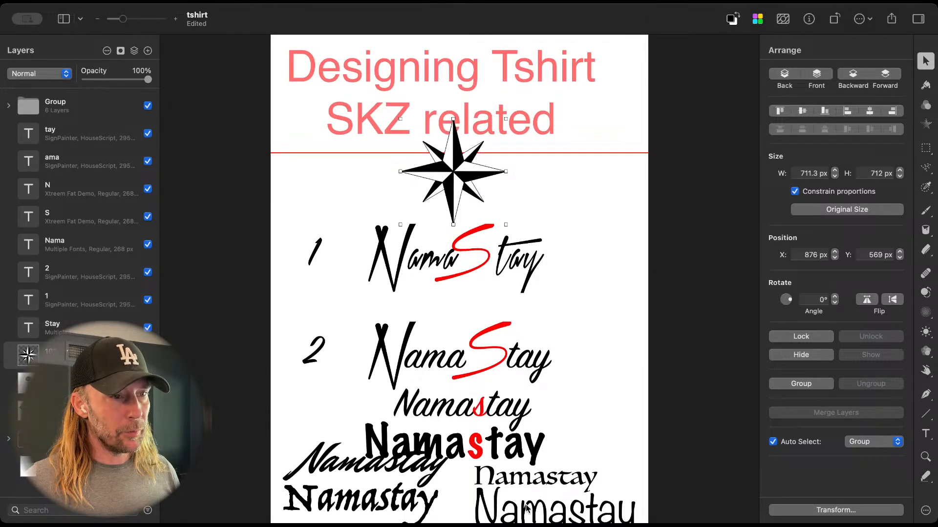
click(148, 106)
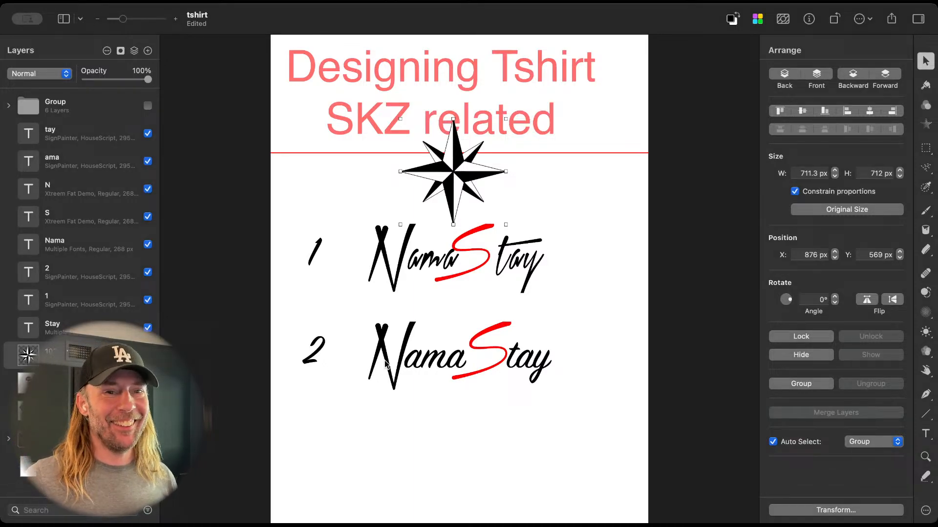
Step: Move lettering 2 together with its number down the page, with its "tay" text at Y 2674 px
drag(289, 330, 534, 412)
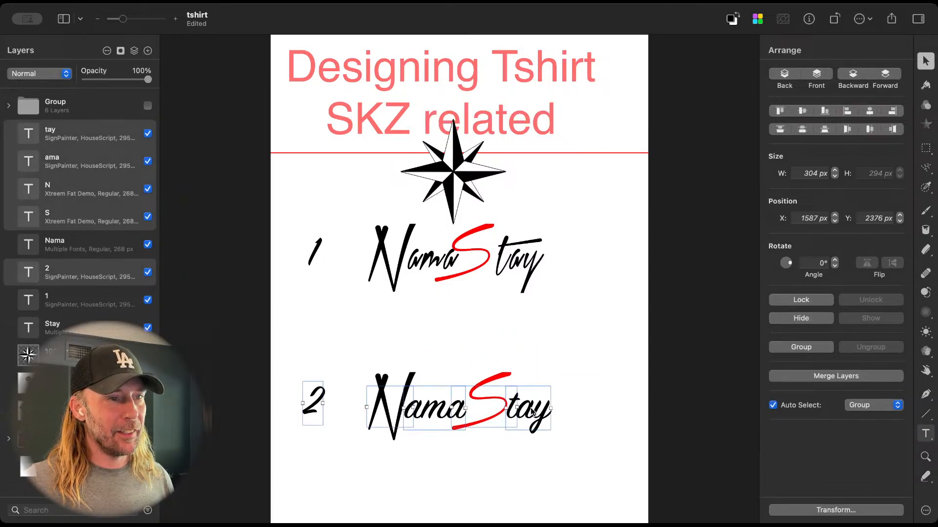
drag(297, 352, 536, 446)
click(343, 405)
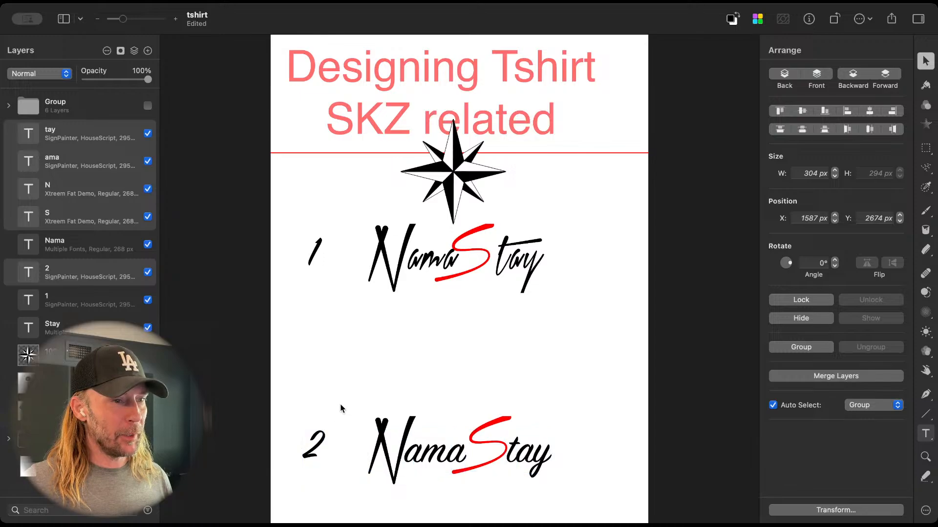
Step: Delete the number labels 2 and 1 beside the two letterings
click(314, 456)
key(Delete)
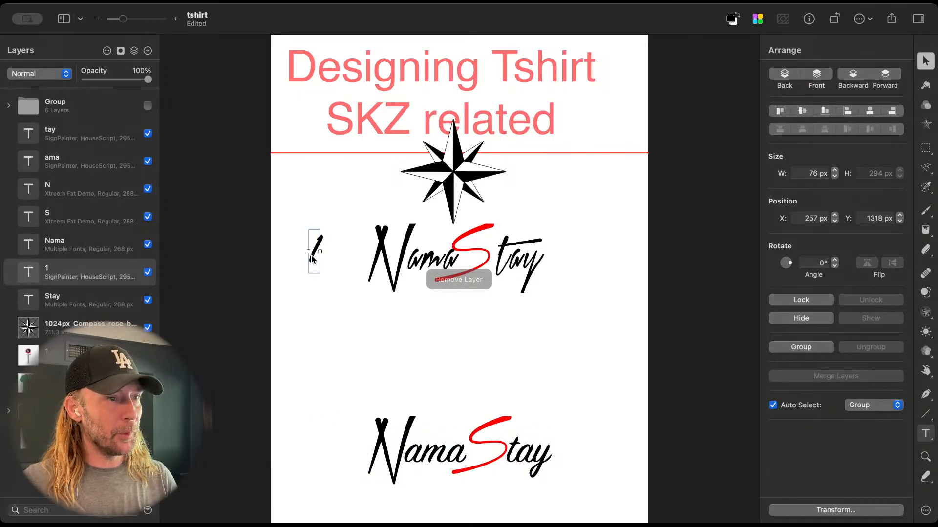
key(Delete)
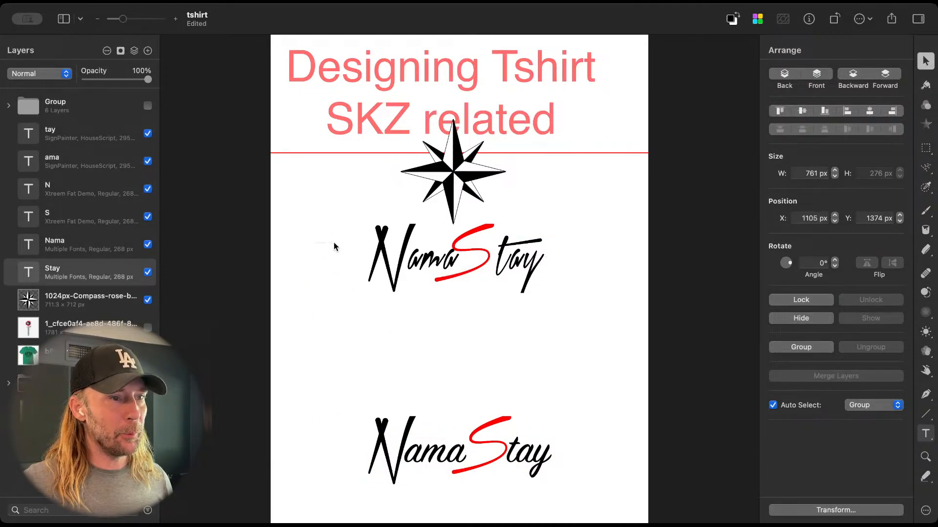
Step: Move the upper lettering down to Y 1706 px and place a copy of the compass rose above the lower lettering at Y 1962 px
drag(334, 244, 618, 266)
drag(532, 262, 526, 312)
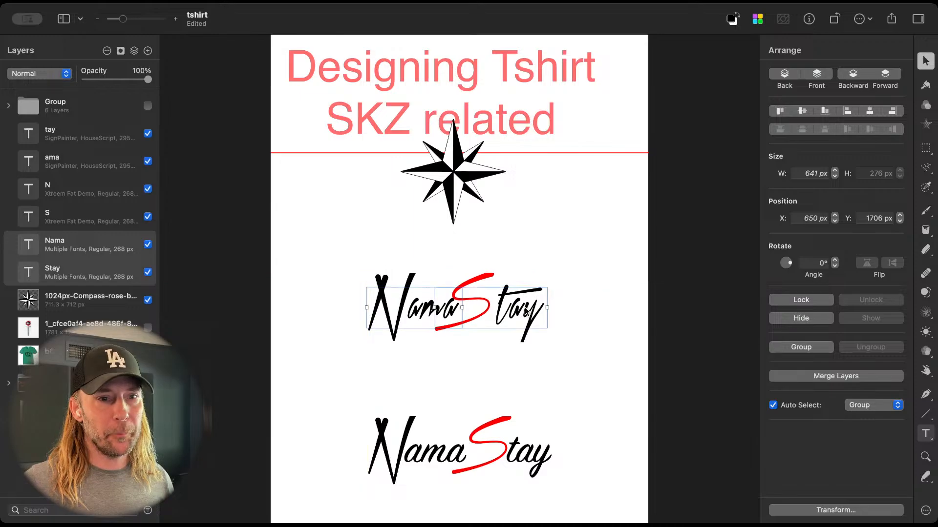
click(446, 188)
drag(457, 173, 457, 379)
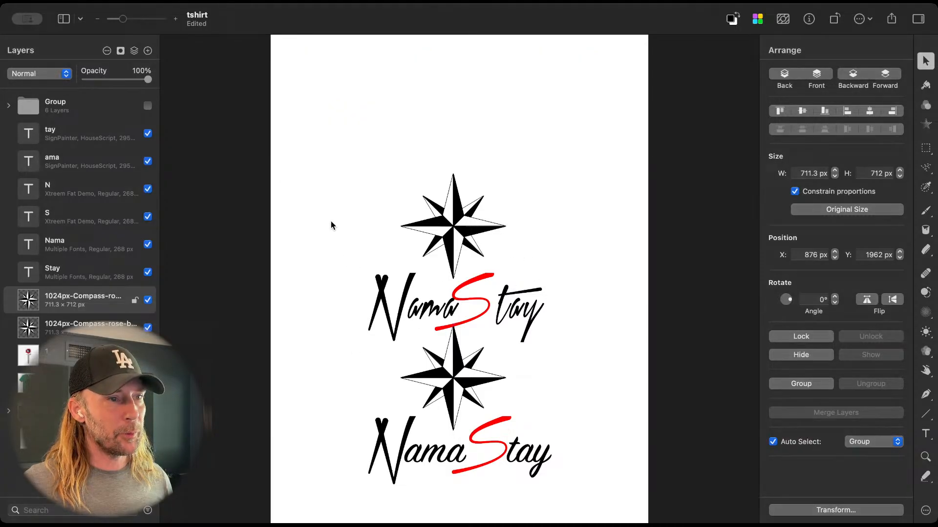
Step: Move both compass-and-lettering designs up, the upper lettering to Y 879 px and the lower "tay" text to Y 2317 px
drag(330, 221, 601, 300)
drag(523, 308, 526, 189)
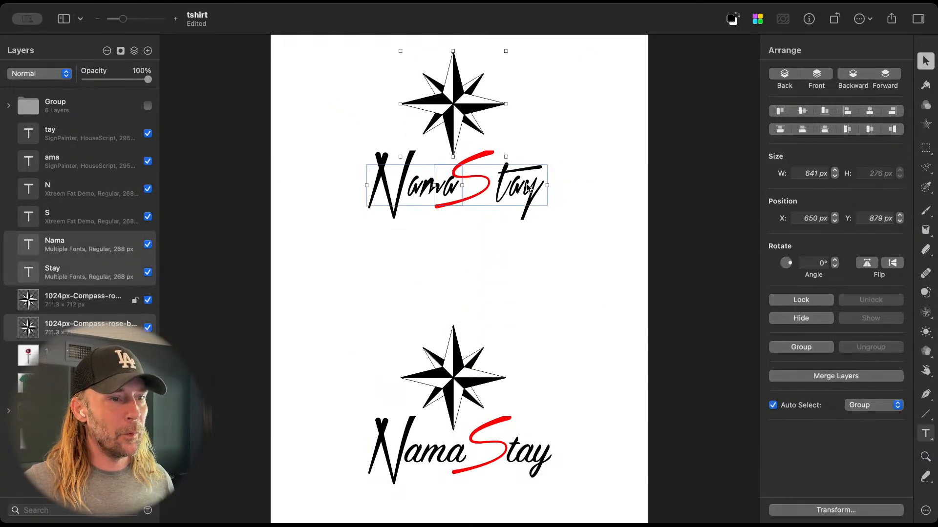
drag(350, 344, 532, 412)
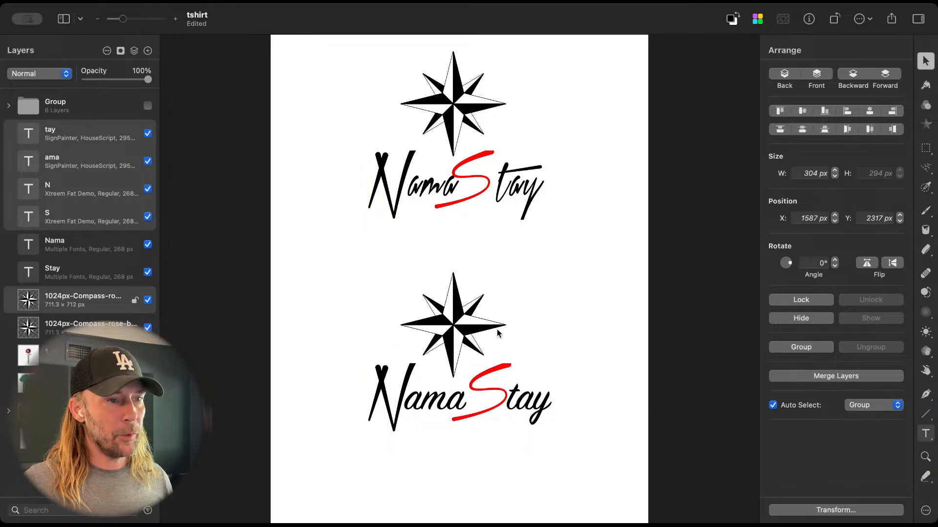
Step: Reposition the lower compass rose above its lettering at X 919 px, Y 1556 px
mouse_move(476, 333)
mouse_down()
mouse_move(419, 322)
mouse_move(481, 321)
mouse_up()
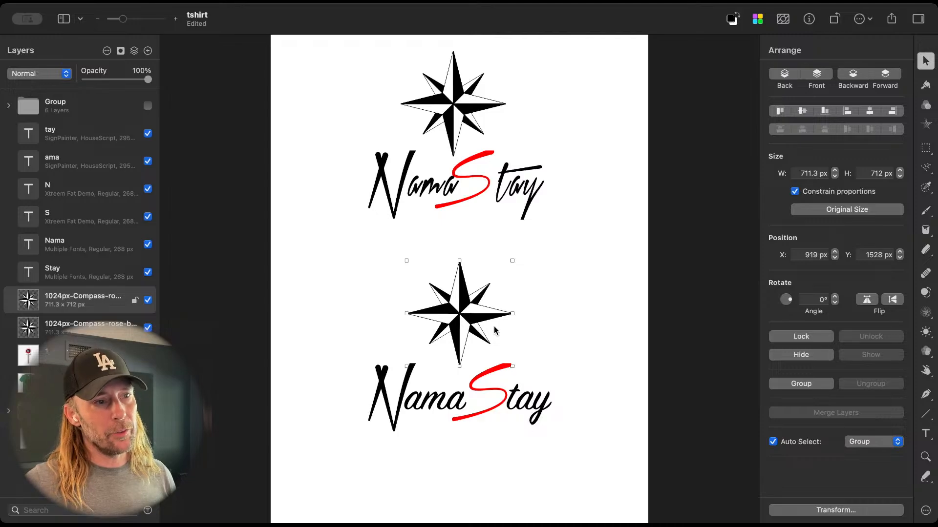
drag(465, 353, 462, 334)
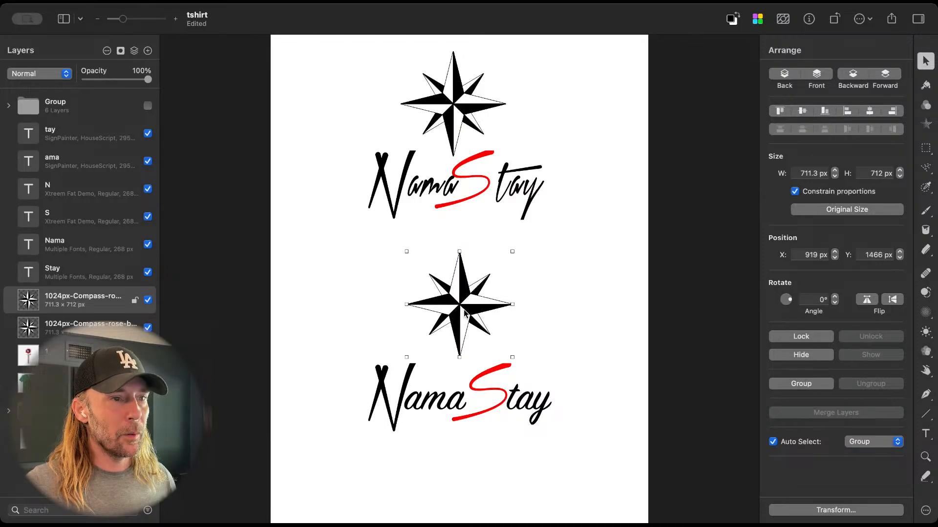
drag(462, 310, 463, 323)
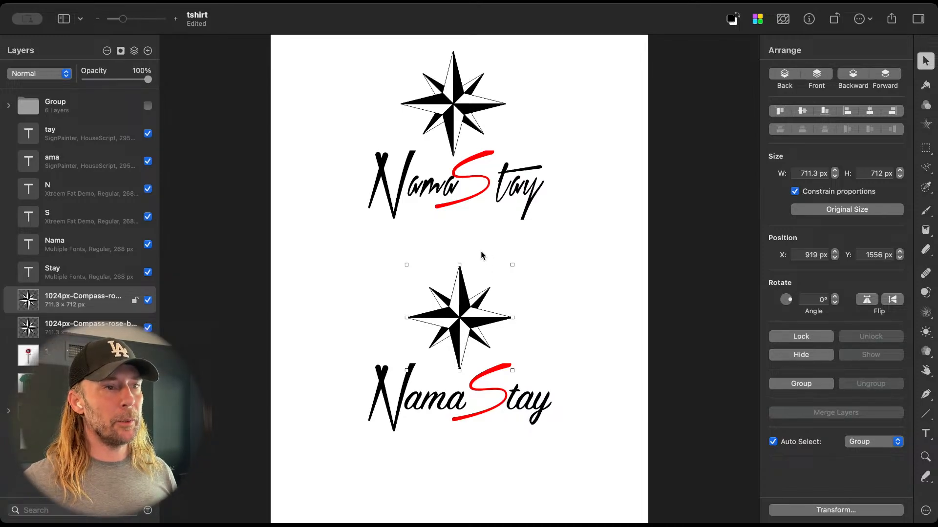
Step: Shrink the upper compass rose to about 482 px wide and place it above the lettering at X 1034 px, Y 232.2 px
scroll(482, 252, up, 5)
scroll(483, 251, up, 3)
scroll(482, 251, up, 3)
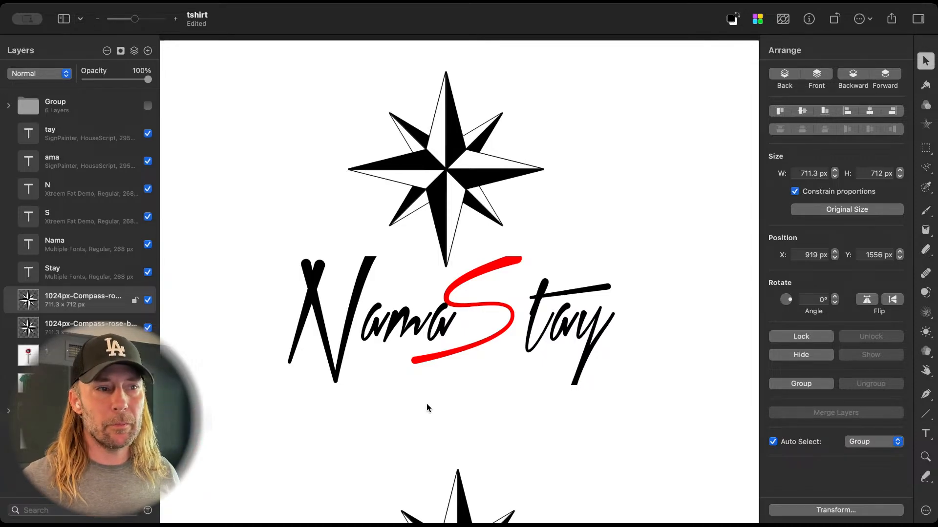
click(440, 214)
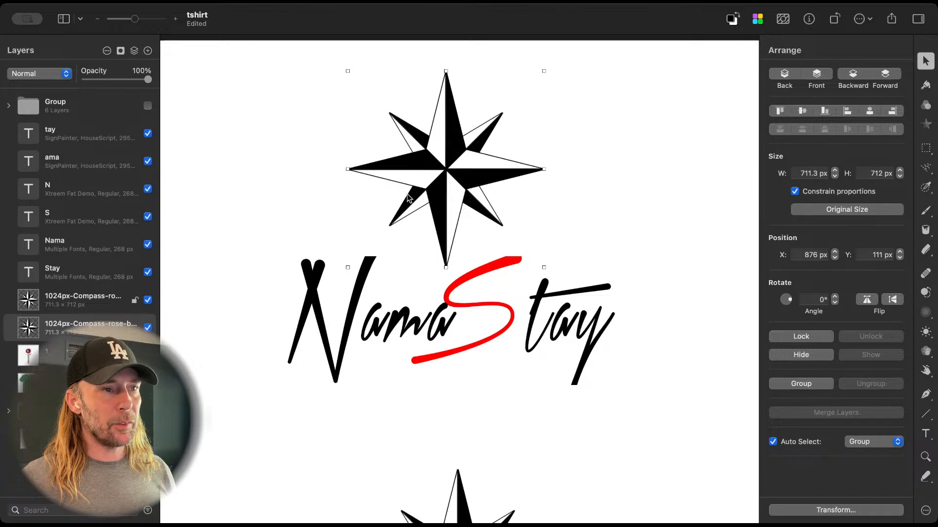
drag(347, 70, 410, 134)
drag(477, 199, 459, 171)
Step: Examine how the upper compass rose sits above its NamaStay lettering
scroll(529, 241, down, 2)
scroll(529, 241, down, 3)
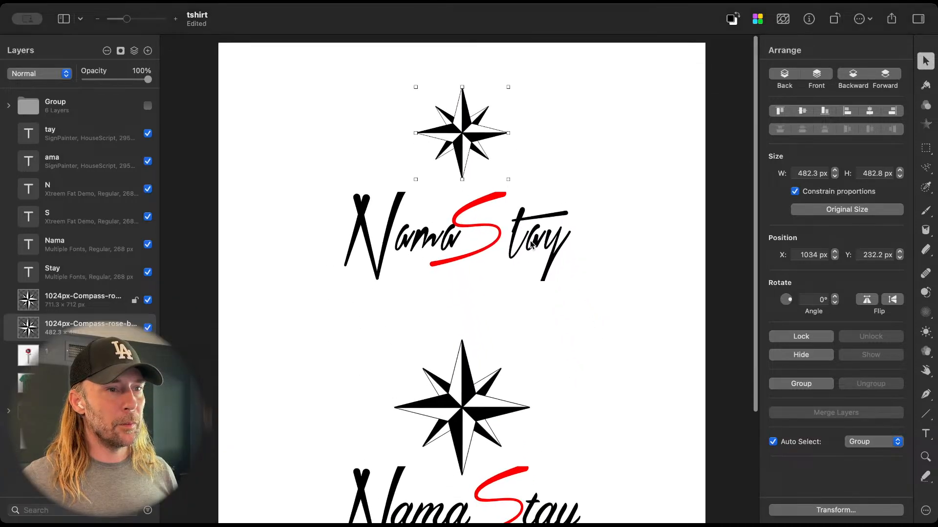
click(529, 238)
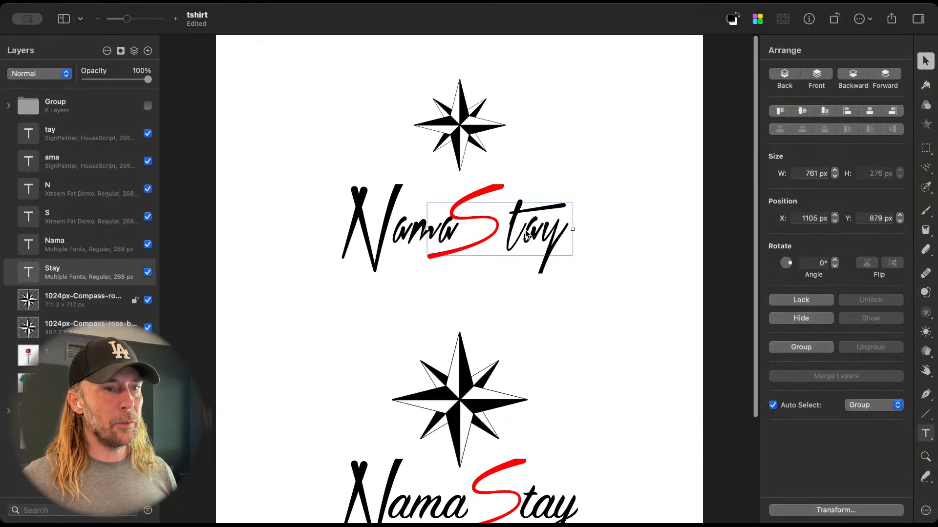
shift+click(387, 228)
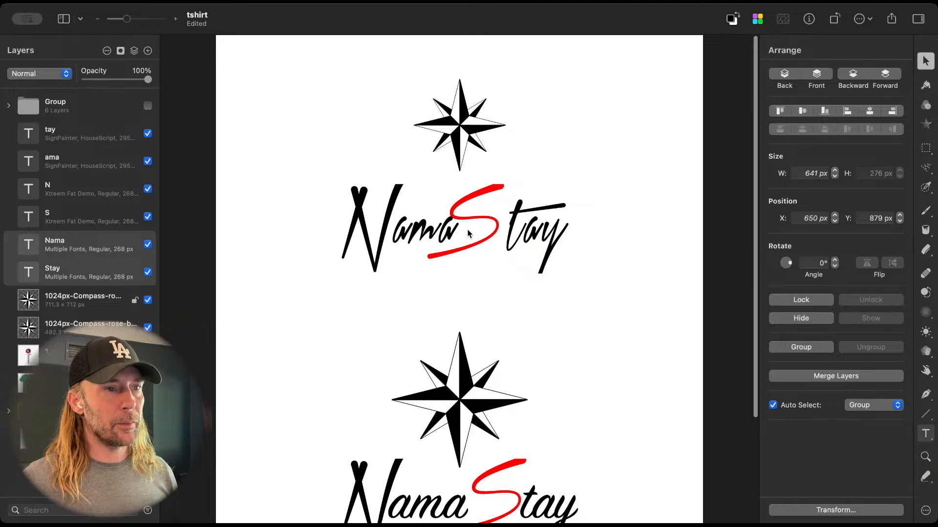
scroll(467, 232, up, 3)
scroll(468, 232, down, 1)
scroll(467, 232, up, 3)
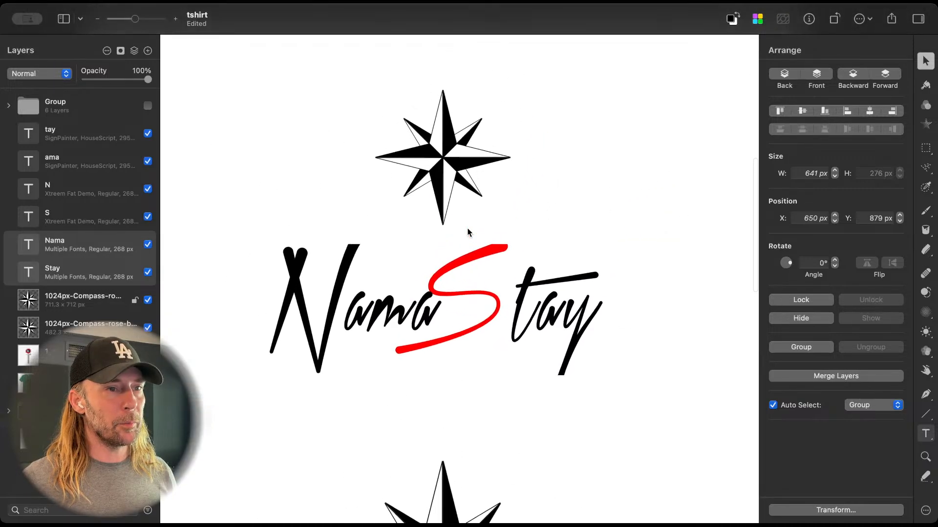
click(469, 187)
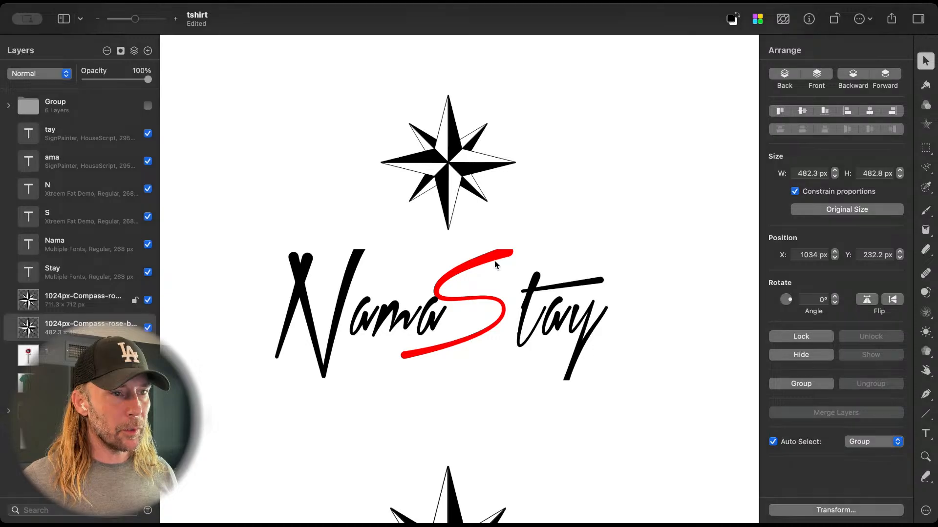
Step: Copy the red S from the "Stay" text in the upper lettering
click(497, 301)
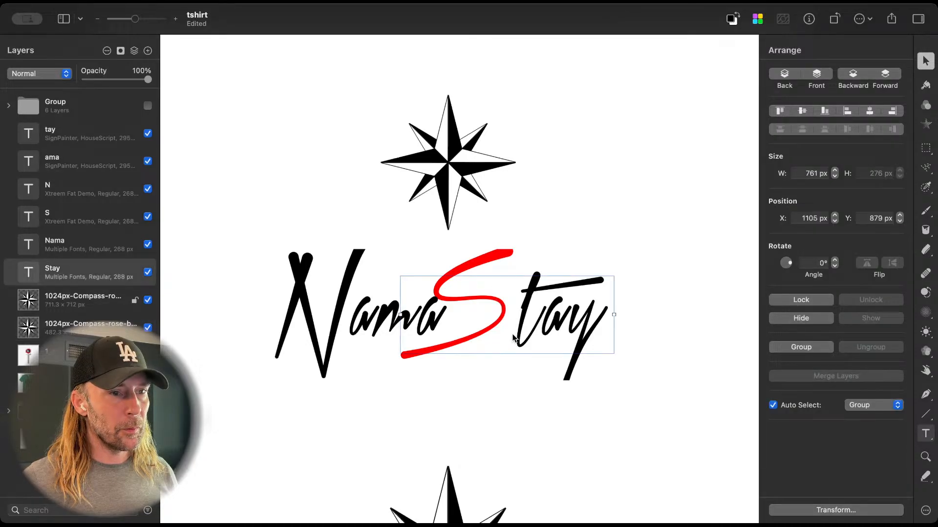
double_click(498, 315)
double_click(497, 314)
click(503, 310)
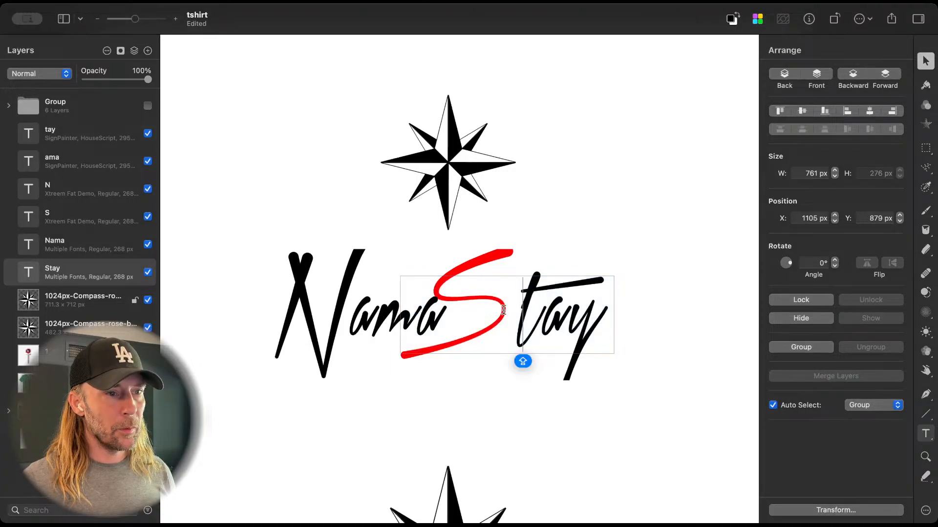
drag(475, 305, 453, 303)
key(super+c)
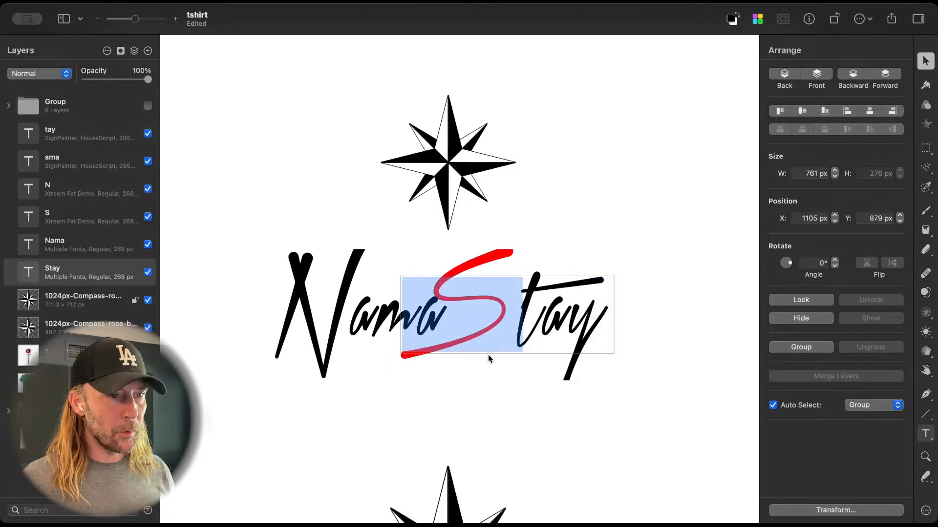
Step: Paste the red S into a new text layer below the upper lettering, at X 1313 px, Y 1302 px
click(496, 407)
click(548, 434)
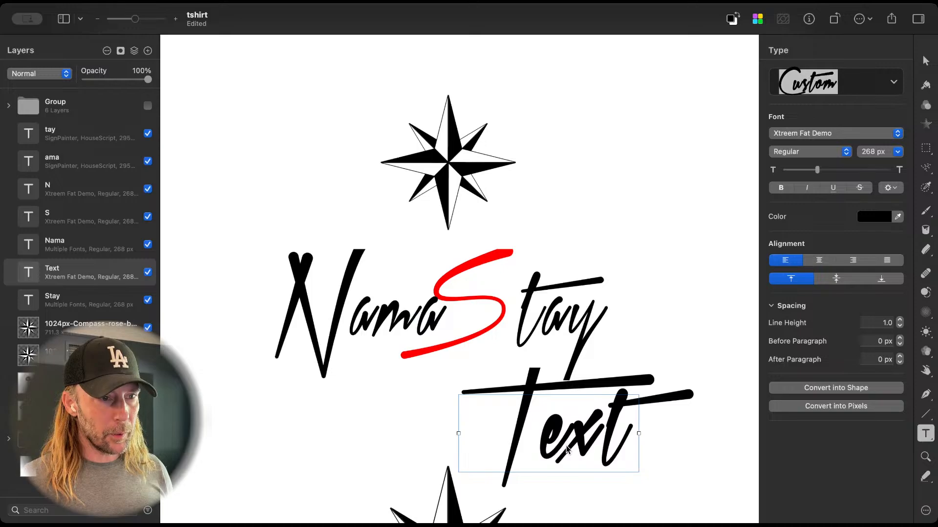
double_click(566, 449)
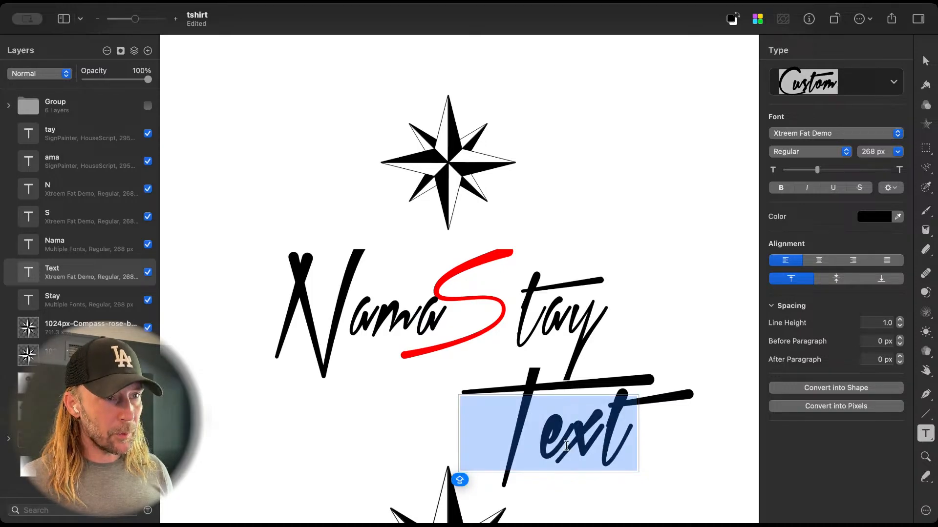
key(super+v)
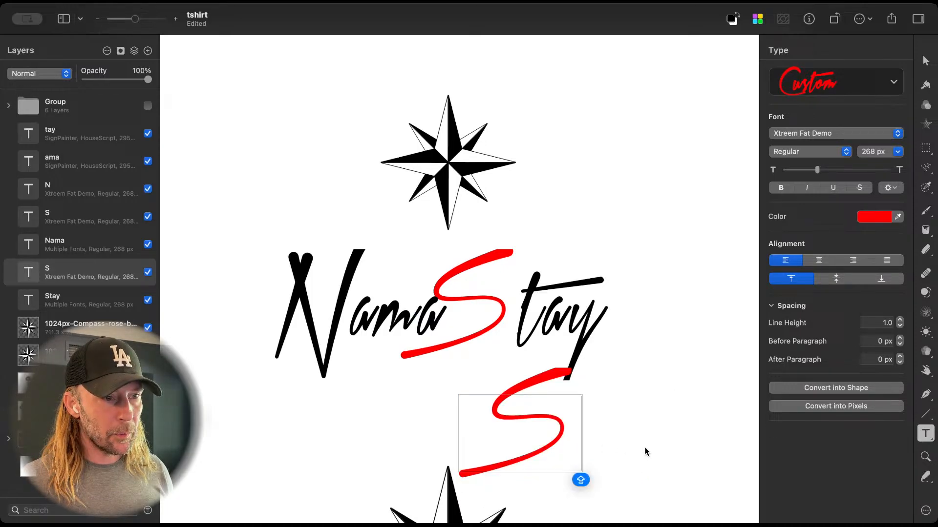
click(645, 452)
click(552, 379)
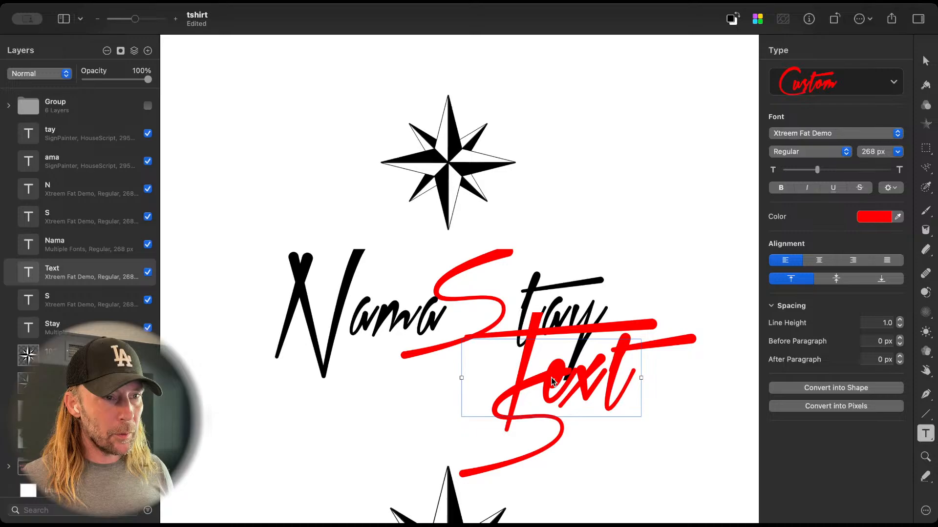
key(Escape)
key(v)
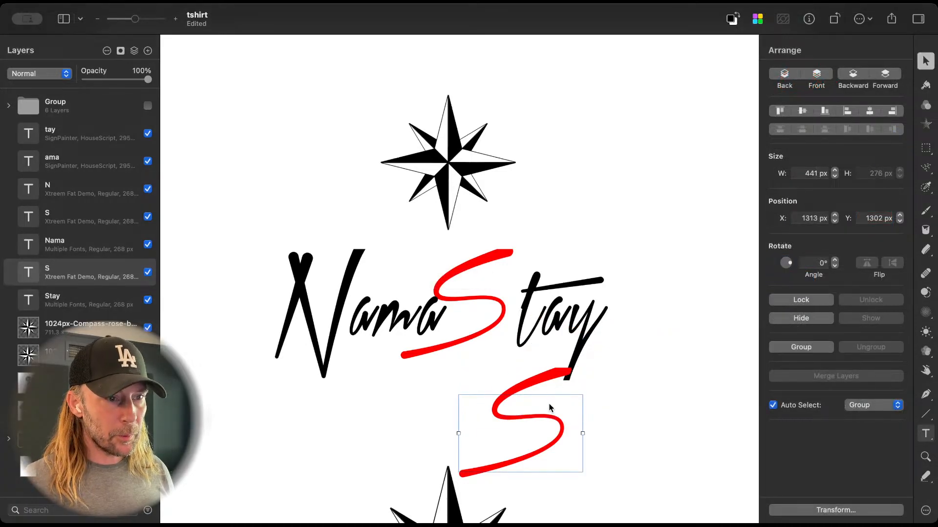
Step: Set the character spacing of the separate red S to 0%
key(t)
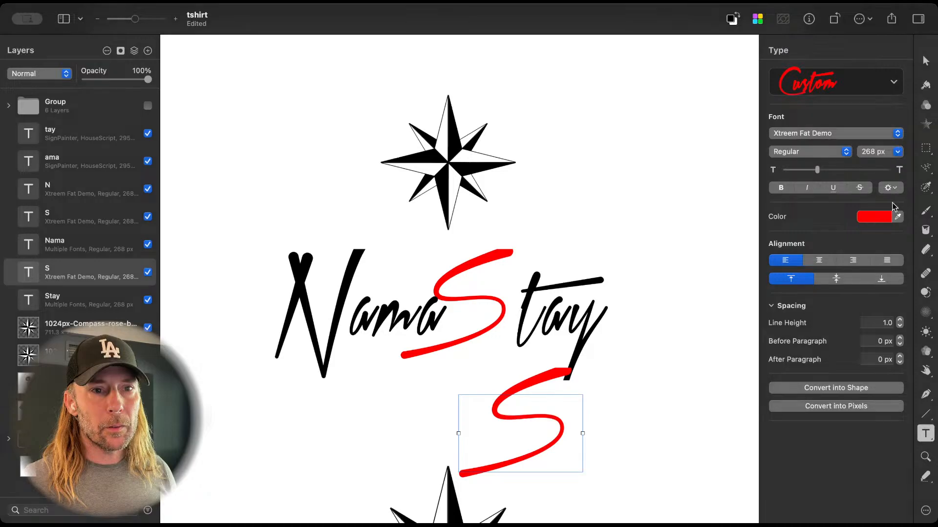
click(900, 190)
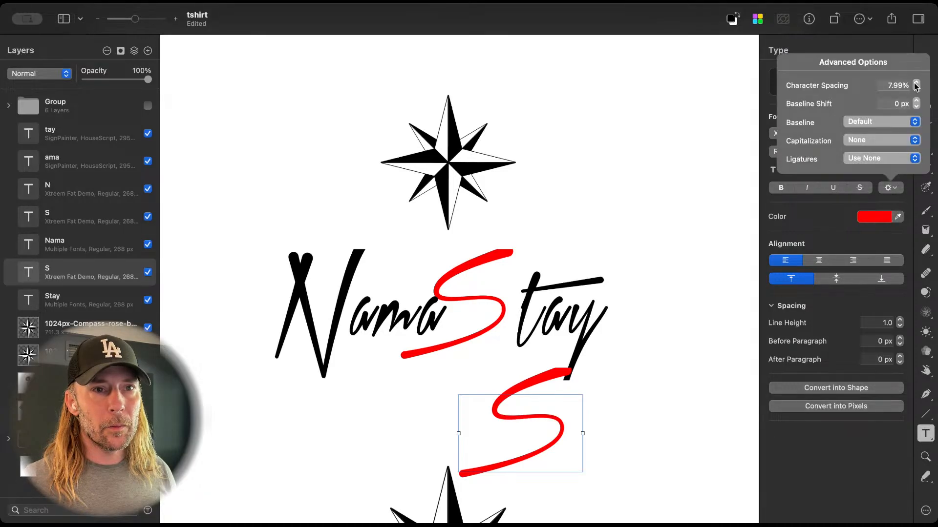
click(906, 86)
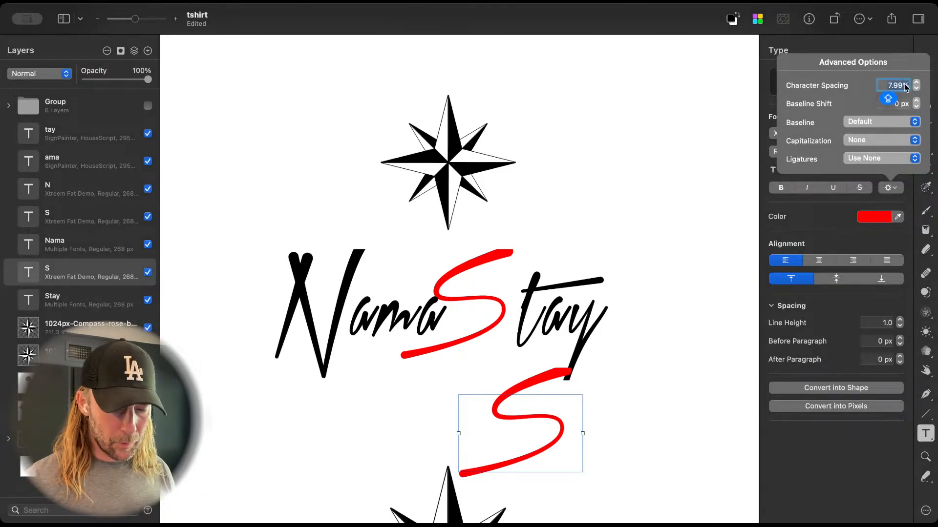
text(0)
key(Return)
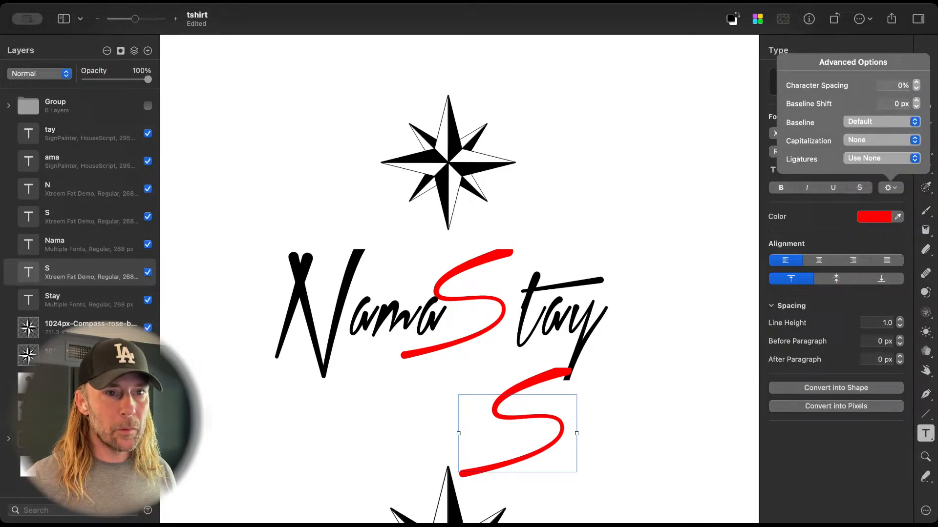
Step: Raise the baseline shift of the separate red S to 57 px
click(916, 102)
click(916, 102)
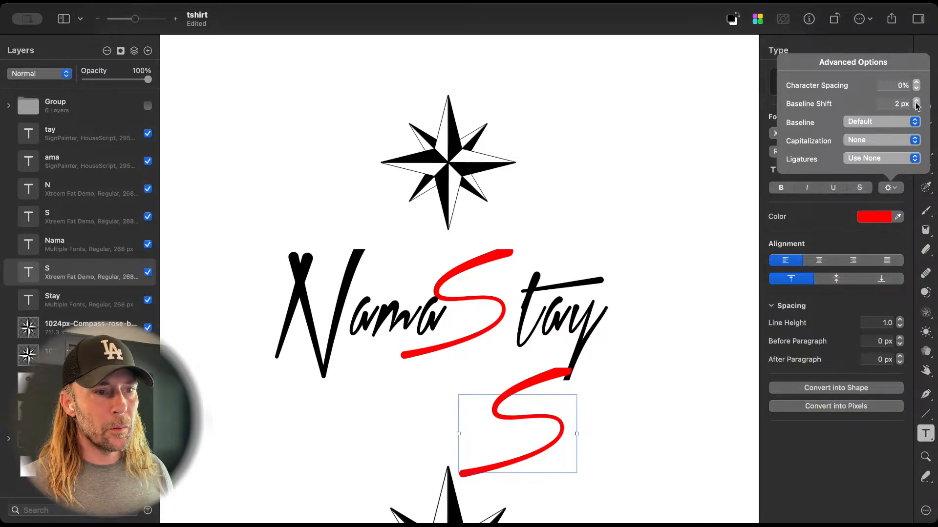
drag(917, 102, 916, 101)
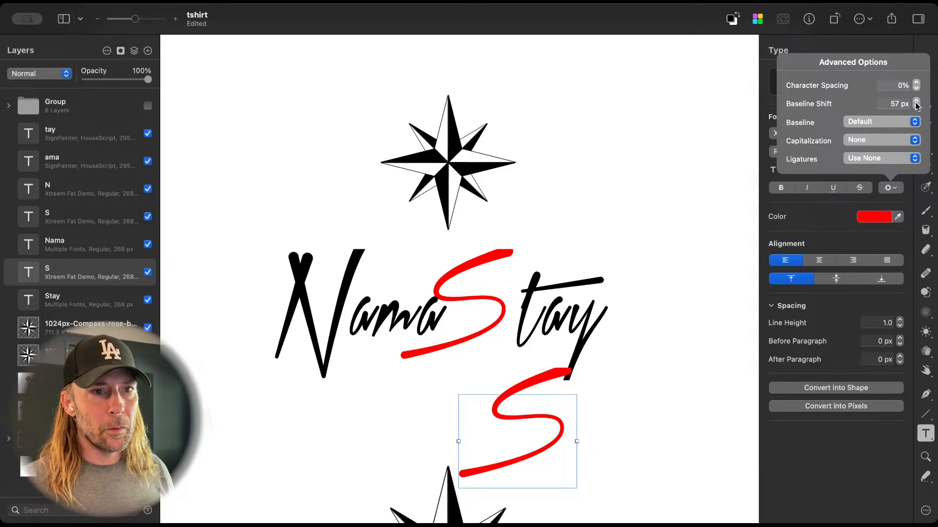
Step: Try the Superscript and Subscript baselines on the separate red S and restore the Default baseline
click(911, 123)
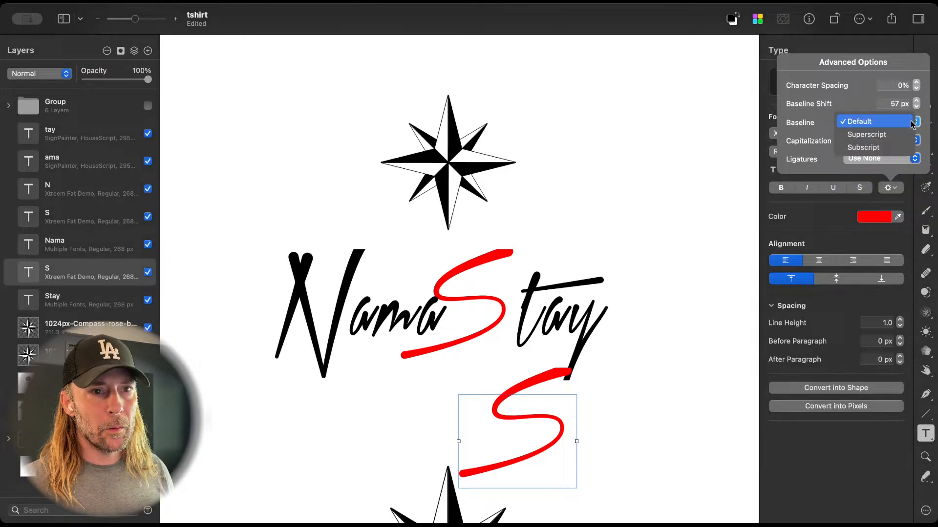
click(909, 135)
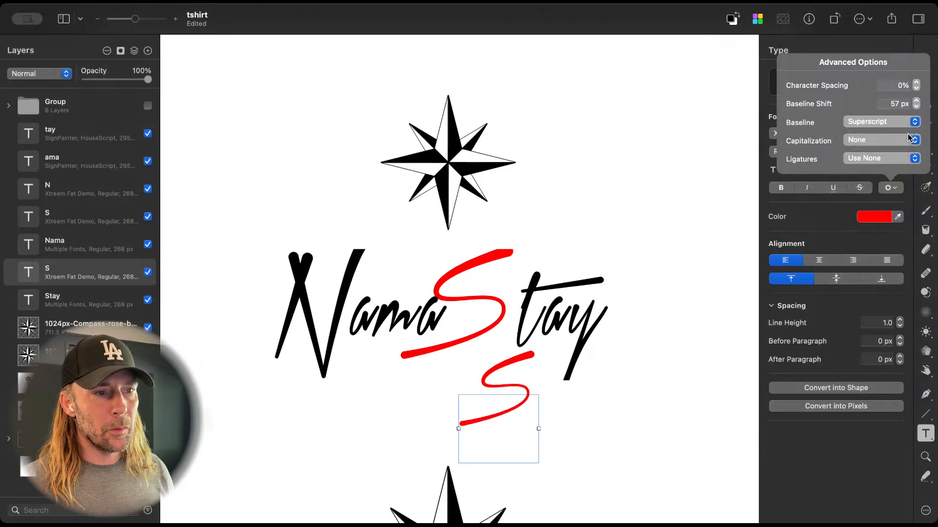
click(905, 125)
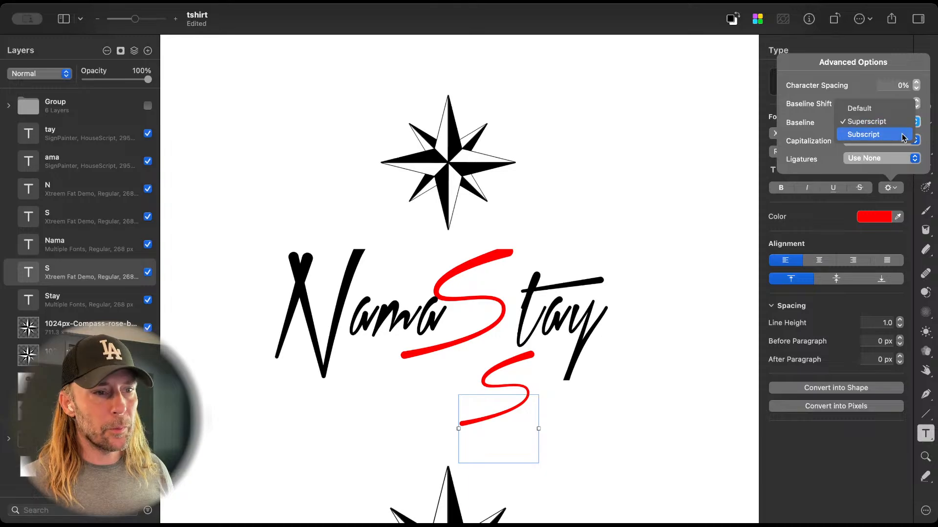
click(903, 135)
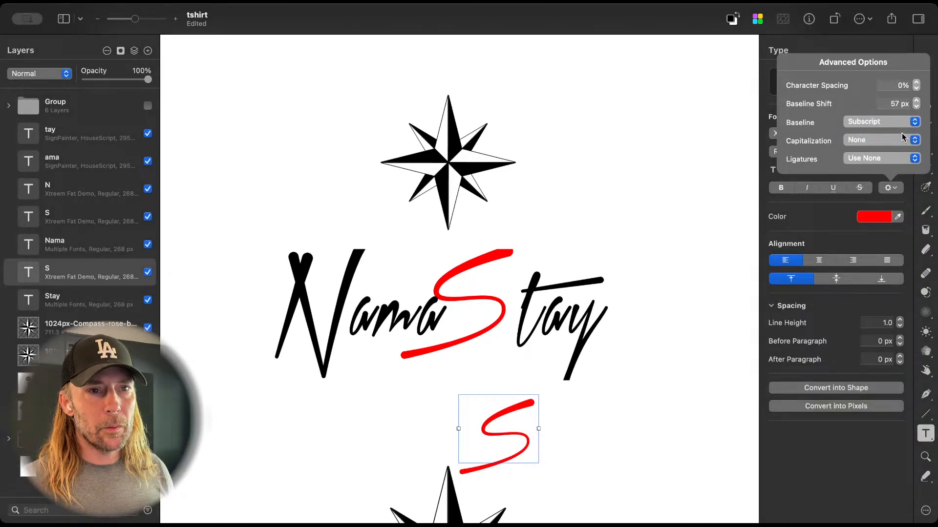
click(903, 123)
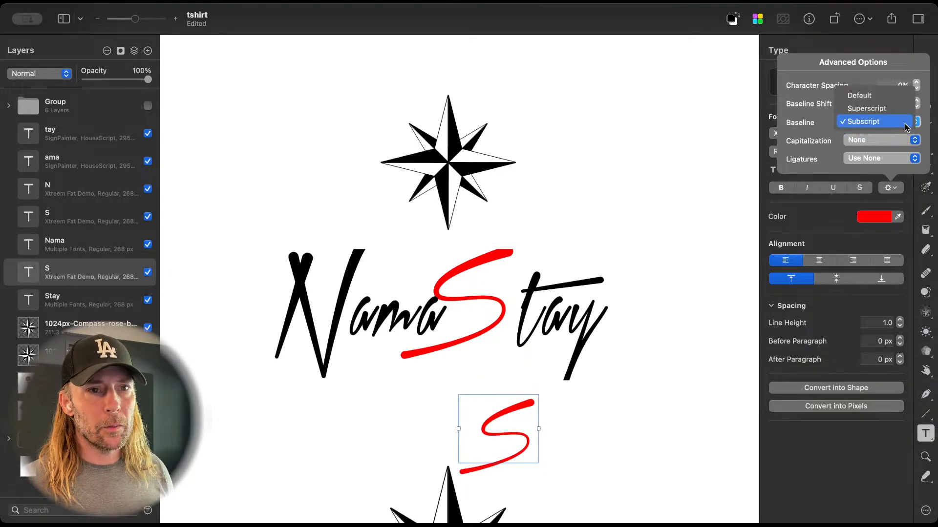
click(885, 98)
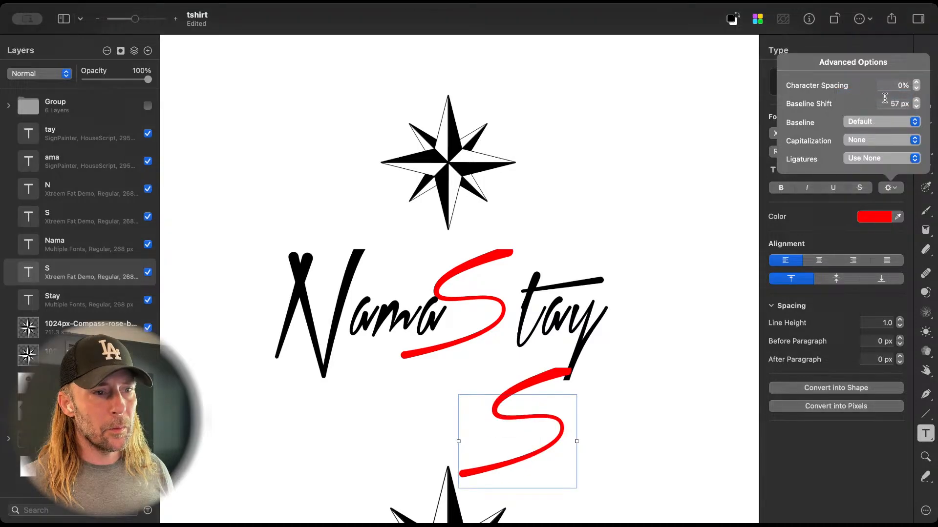
Step: Move the separate red S beside the upper compass rose, to X 1739 px, Y 339 px
click(552, 375)
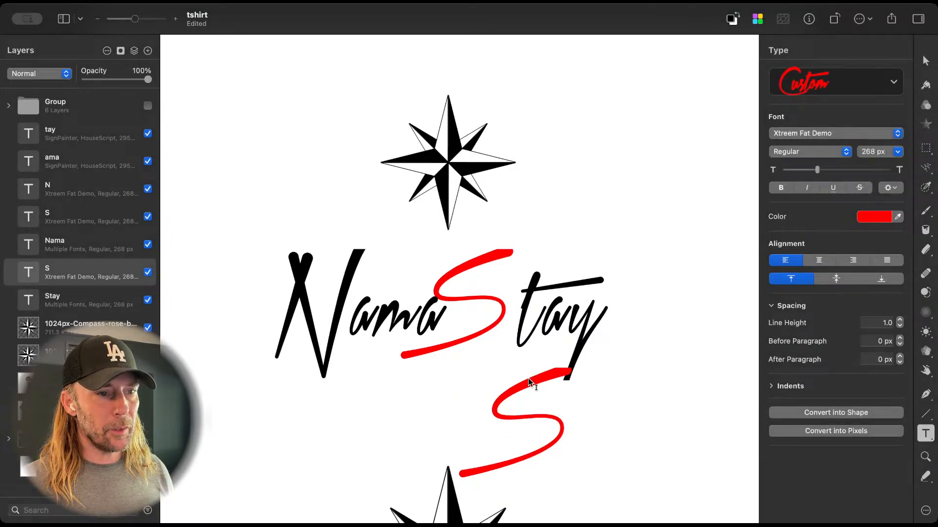
key(v)
drag(499, 414, 619, 145)
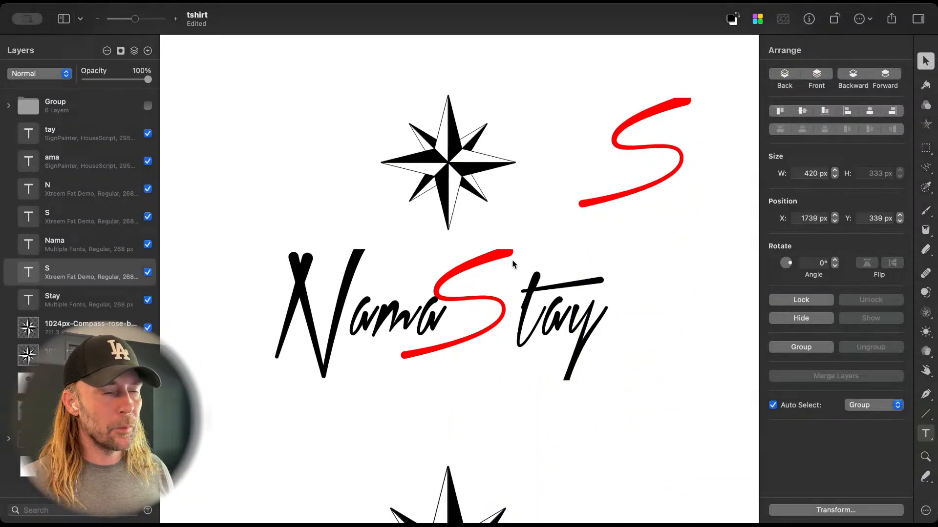
Step: Set the capitalization of the separate red S to All Caps
click(654, 152)
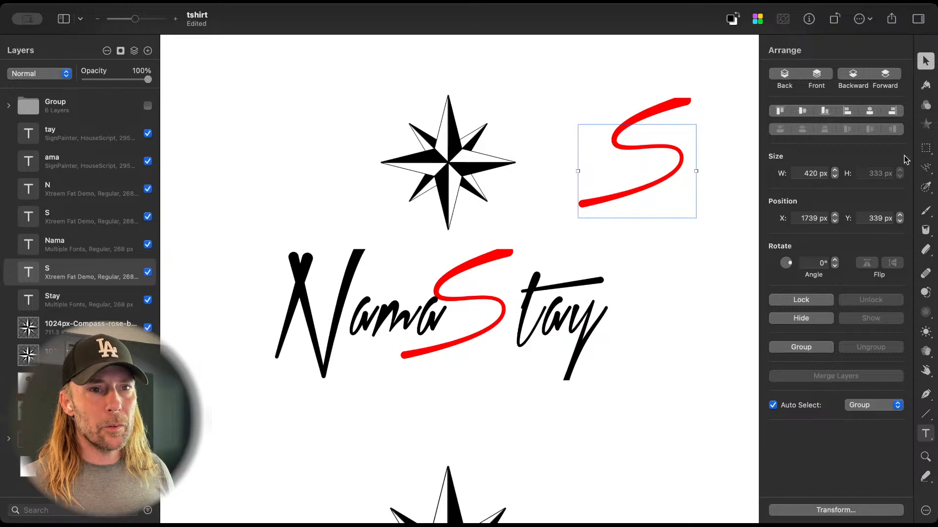
key(t)
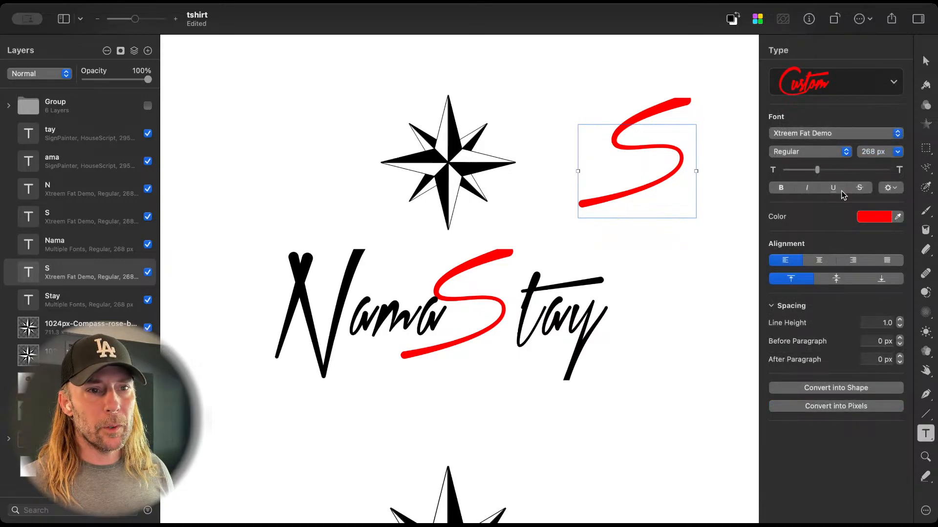
click(894, 189)
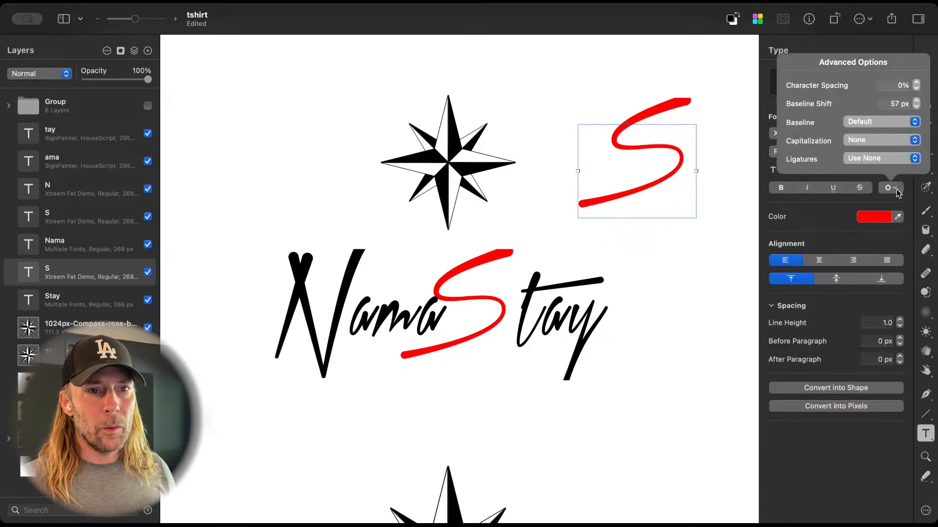
click(873, 143)
click(872, 152)
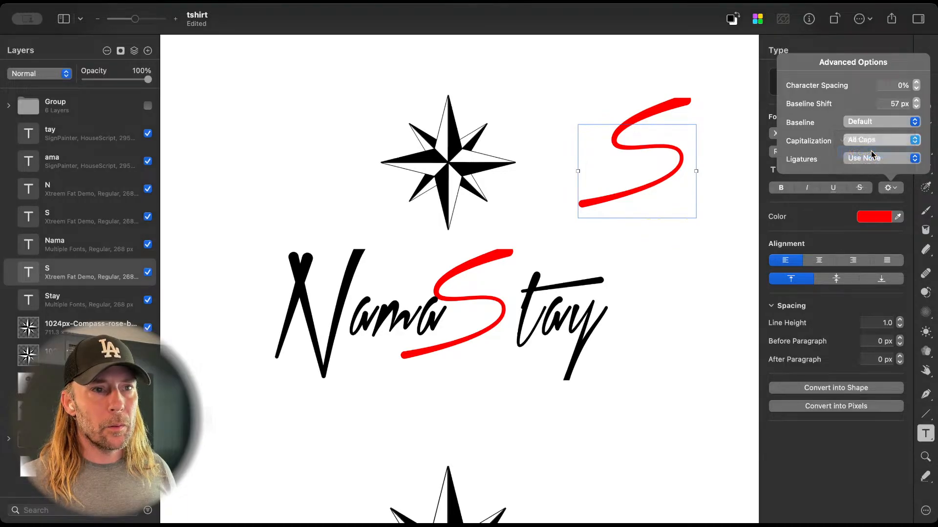
Step: Try the Superscript baseline on the separate red S, and set it to Subscript instead
click(873, 125)
click(873, 135)
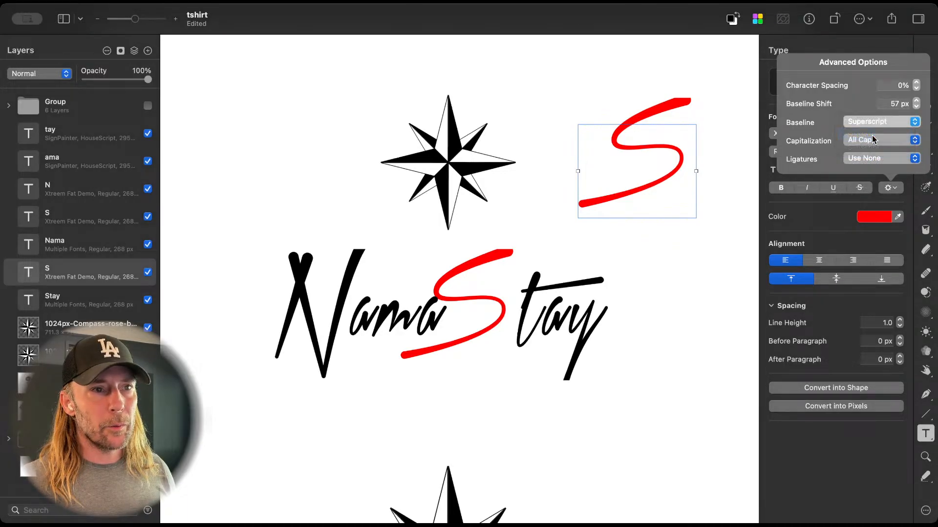
click(874, 122)
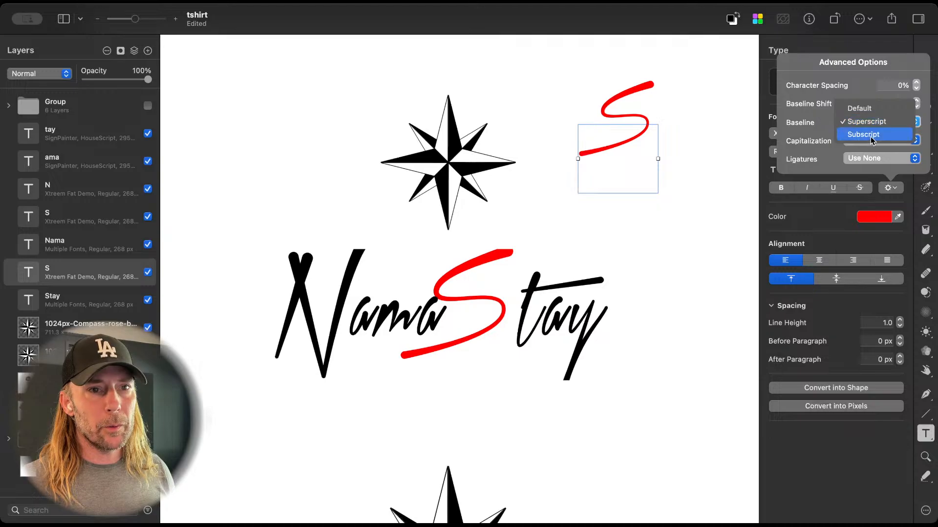
click(873, 135)
Step: Delete the red S from the upper Stay text and move the remaining tay to about X 1662 px, Y 879 px
click(480, 314)
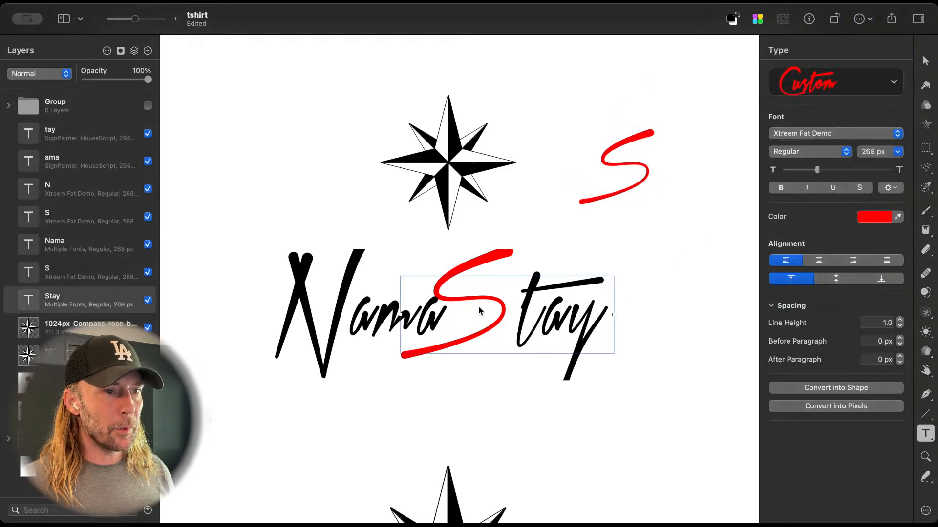
double_click(479, 326)
drag(479, 326, 424, 318)
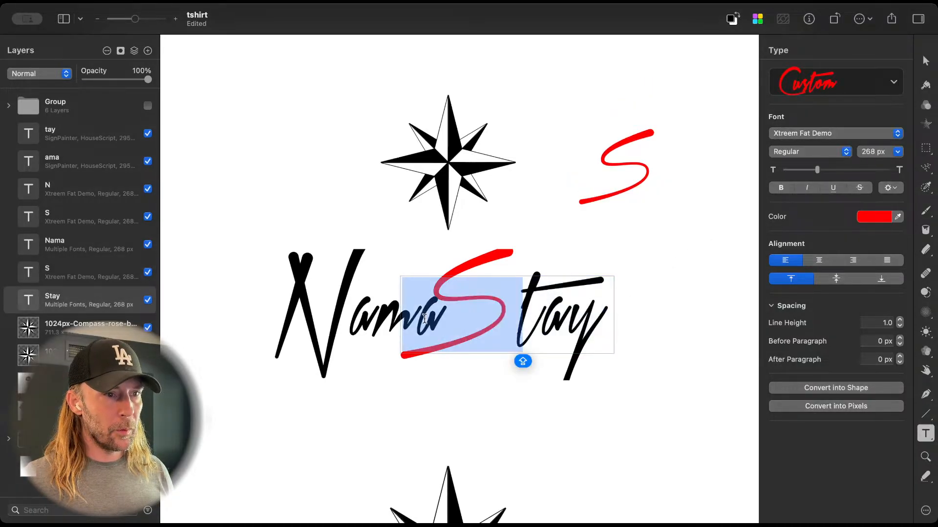
key(BackSpace)
key(Escape)
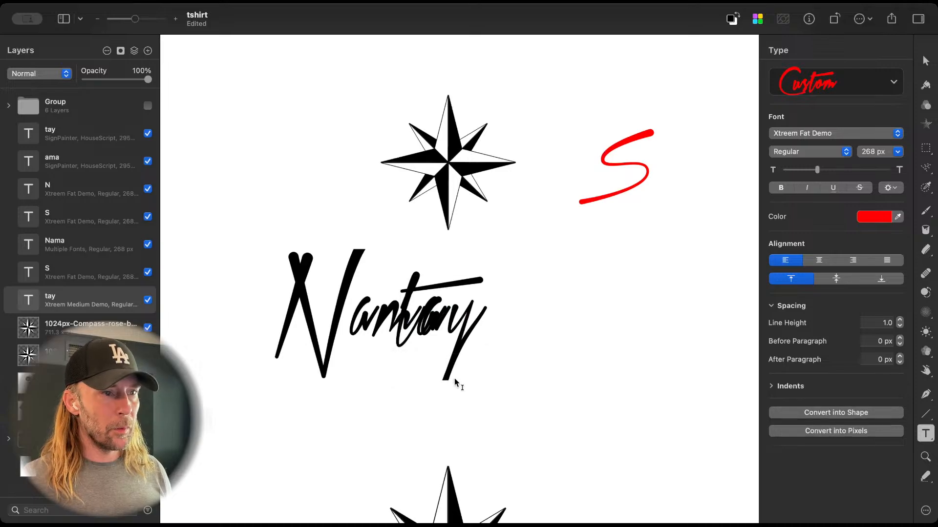
drag(468, 340, 624, 340)
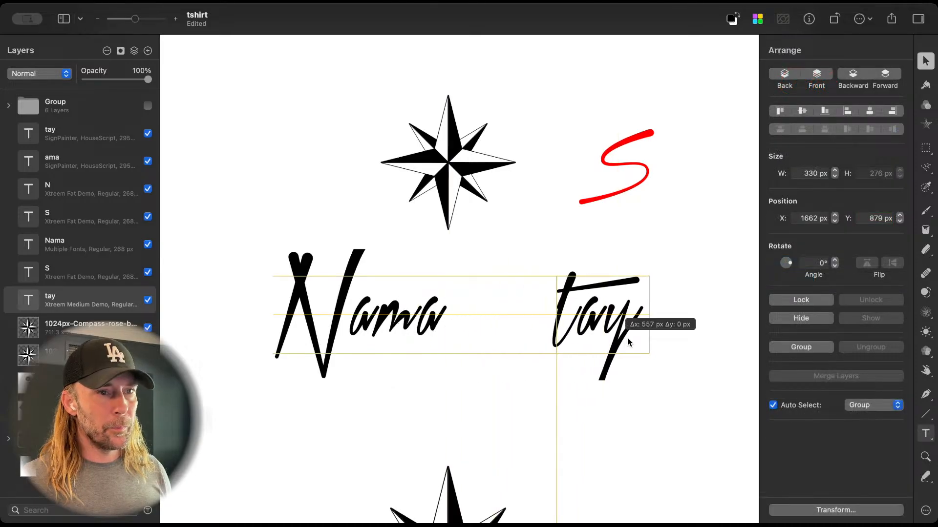
Step: Enlarge the separate red S to 449 px, place it between Nama and tay, and move tay closer against it
click(627, 187)
key(t)
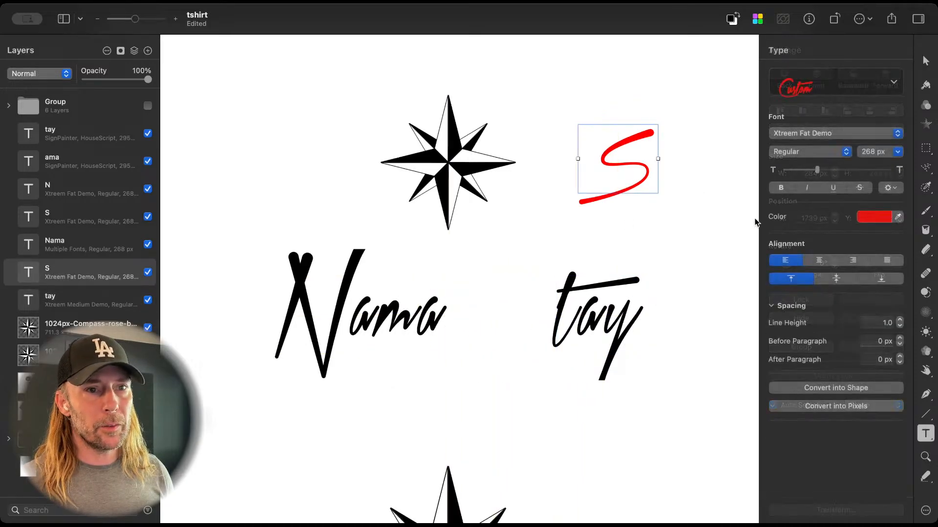
drag(819, 171, 830, 172)
drag(668, 189, 516, 302)
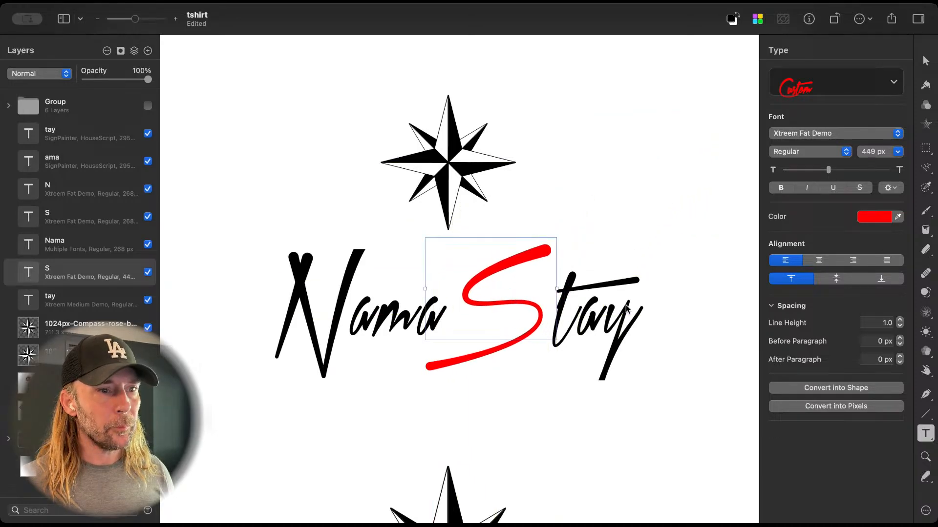
drag(635, 313, 620, 314)
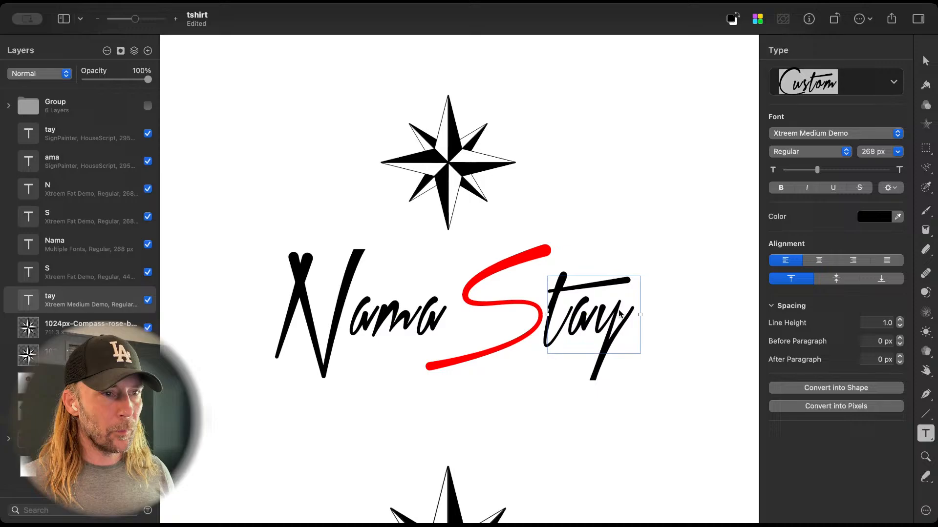
Step: Remove the N from the upper Nama text, leaving only ama
click(304, 322)
double_click(370, 334)
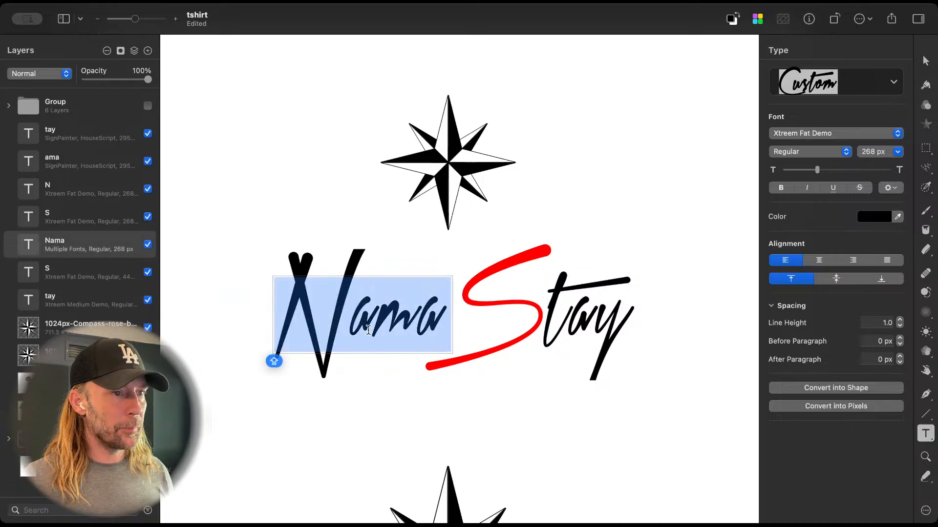
drag(355, 322, 299, 318)
key(super+c)
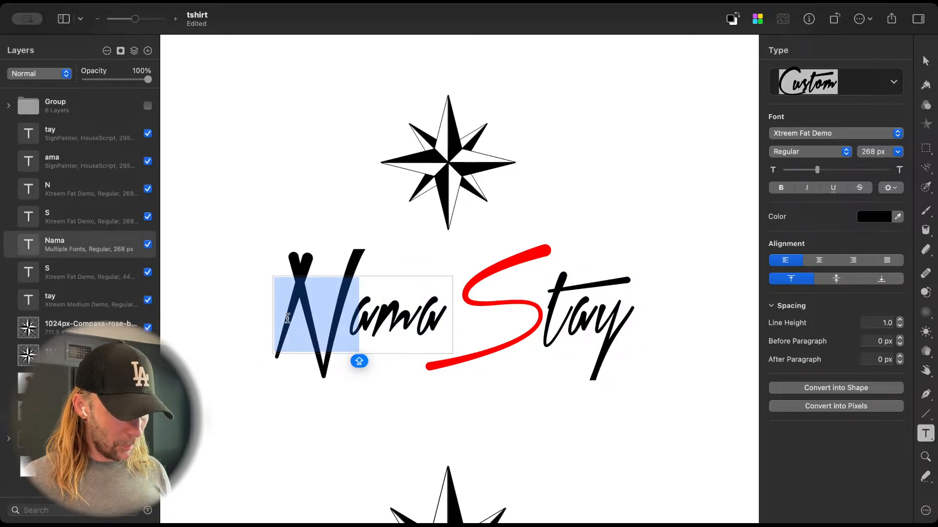
key(BackSpace)
click(294, 385)
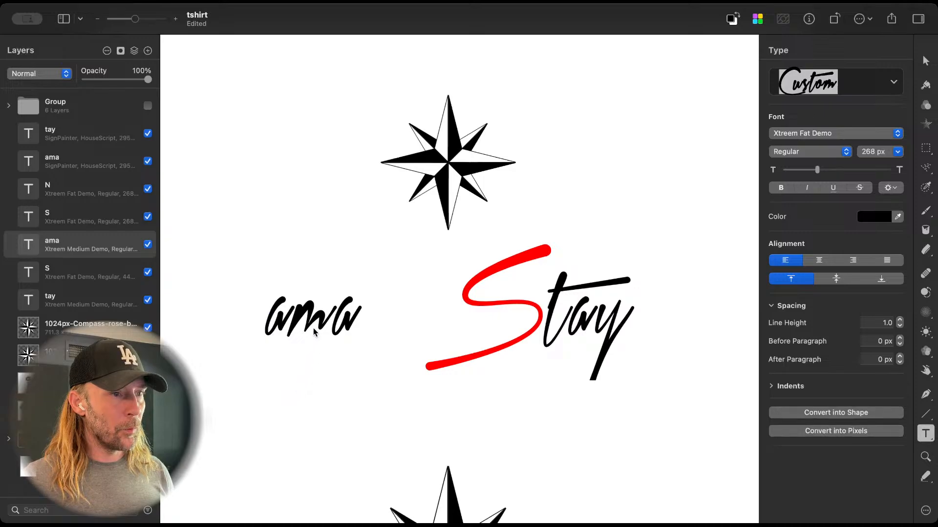
Step: Place a duplicate of the ama text above the original and replace its content with the pasted N
drag(328, 317, 289, 239)
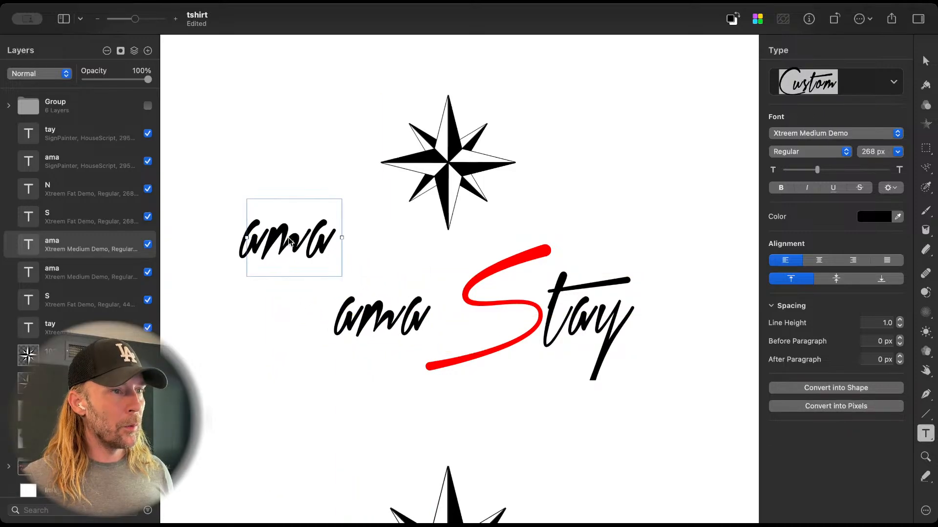
double_click(288, 238)
key(super+v)
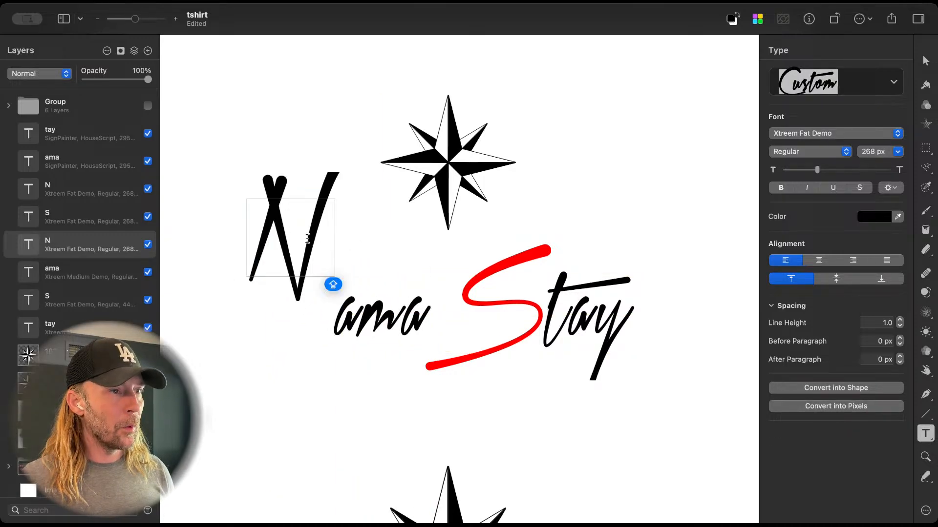
Step: Set the baseline of the separate upper N to Subscript
double_click(307, 238)
click(891, 188)
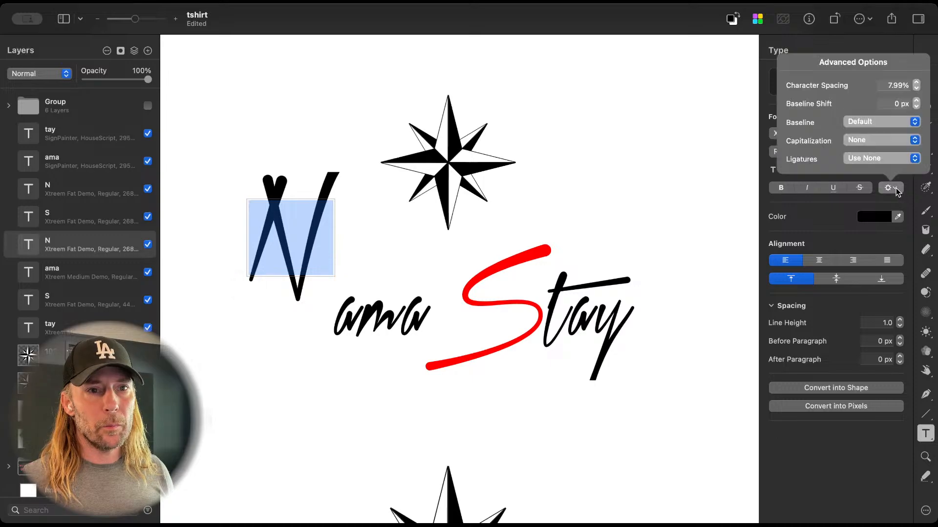
click(883, 122)
click(876, 146)
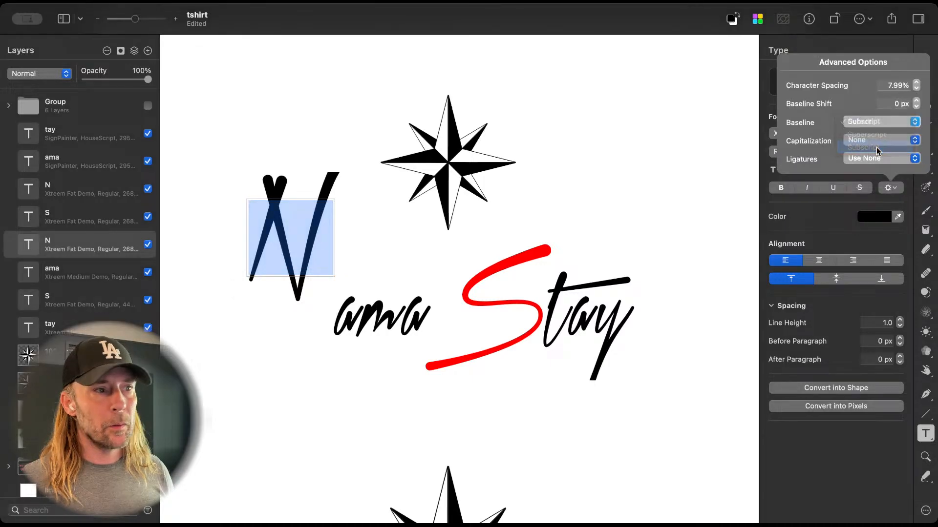
key(Escape)
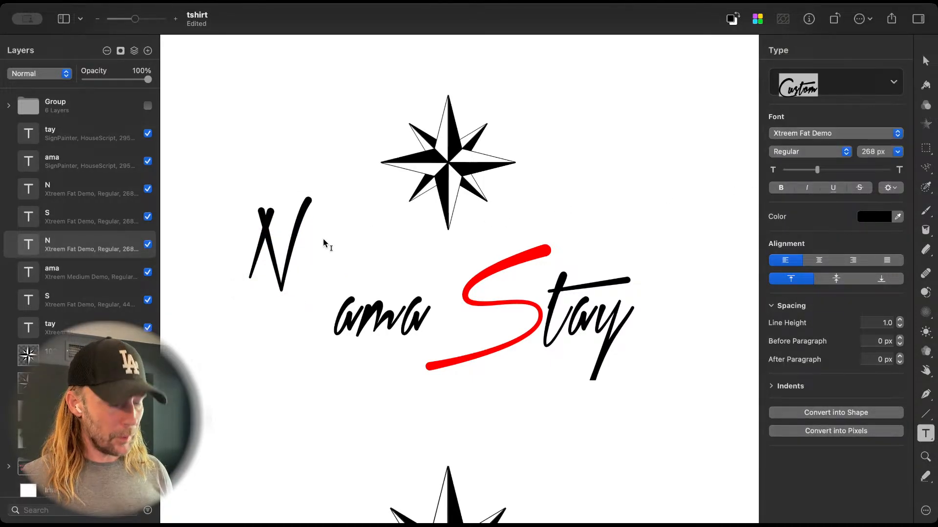
Step: Check the red S's font size and set the separate N to the same size, 449 px
key(v)
double_click(293, 239)
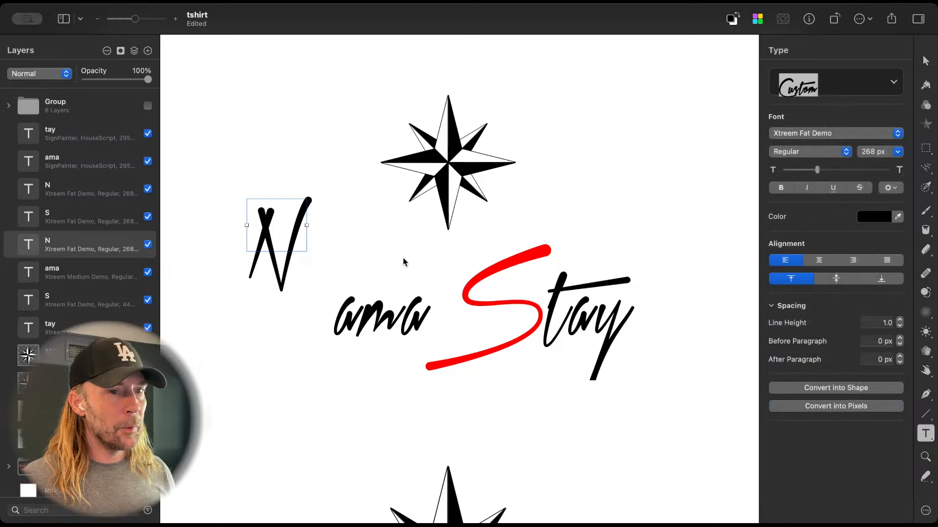
drag(816, 169, 829, 173)
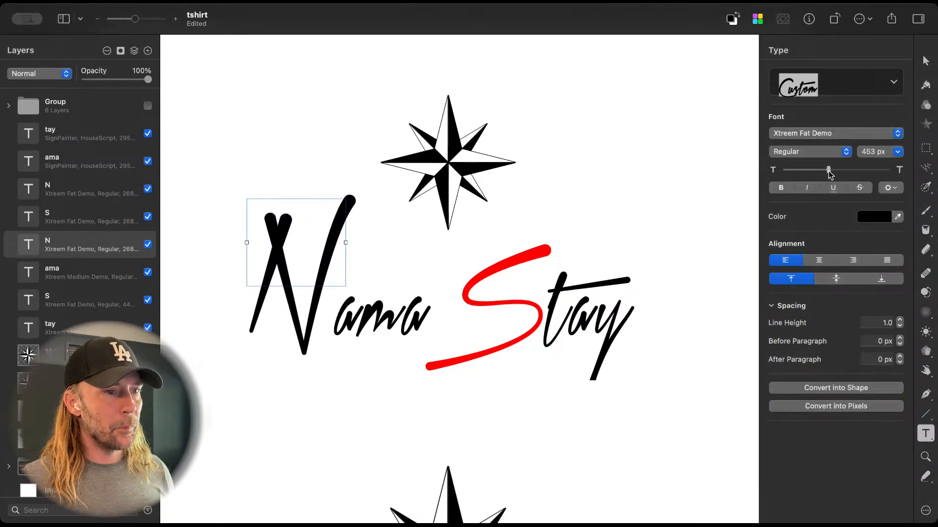
click(502, 285)
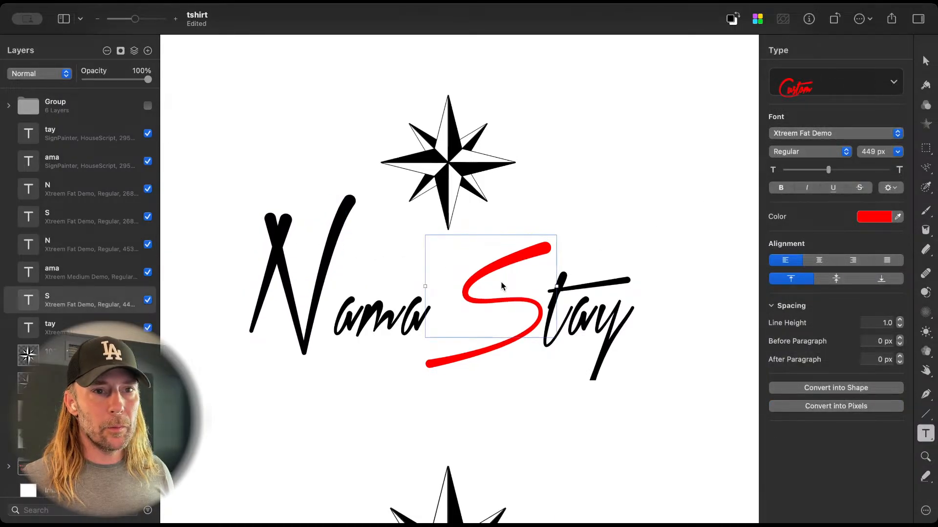
click(326, 258)
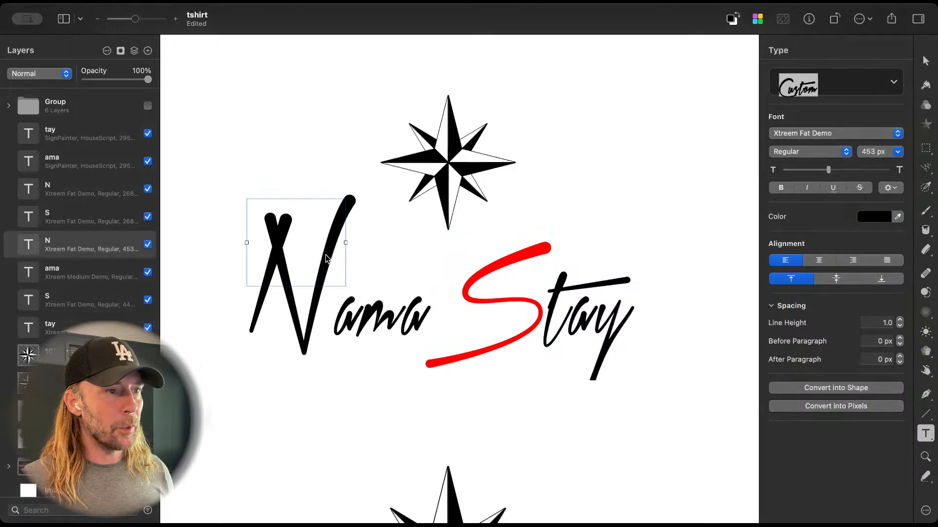
click(848, 152)
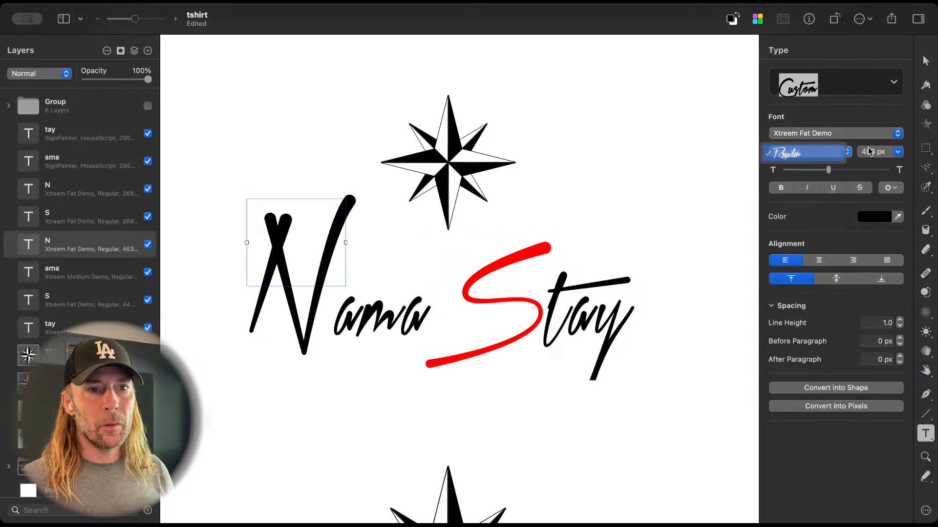
click(869, 150)
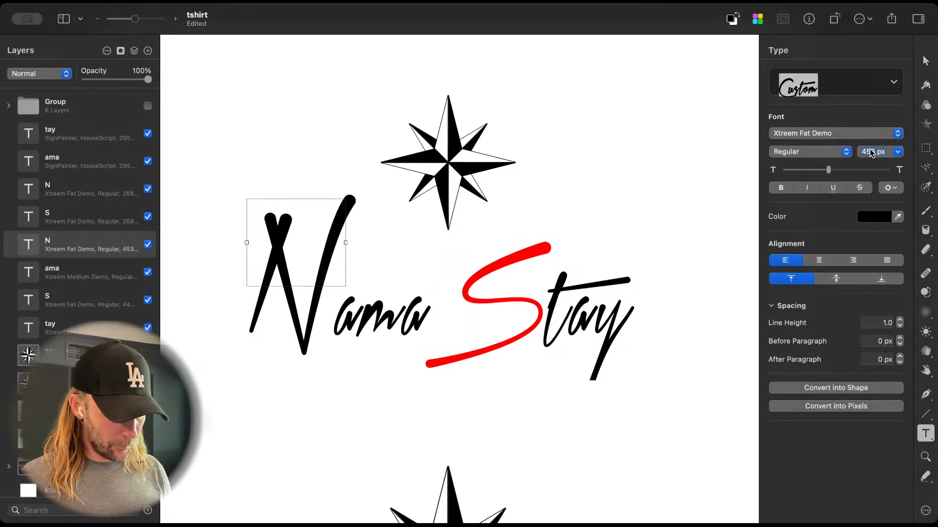
text(449)
key(Return)
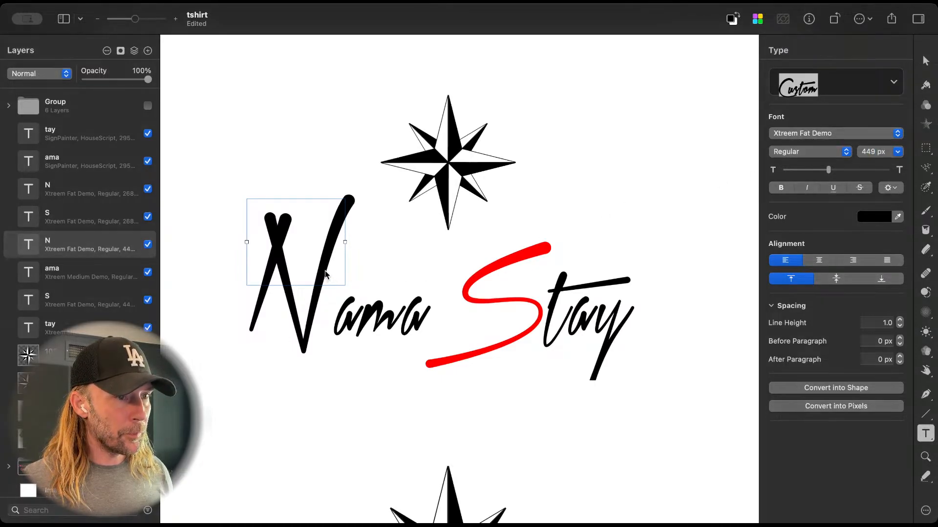
Step: Reduce the separate N to 377 px, comparing it against the red S, and position it directly in front of ama
drag(327, 274, 326, 300)
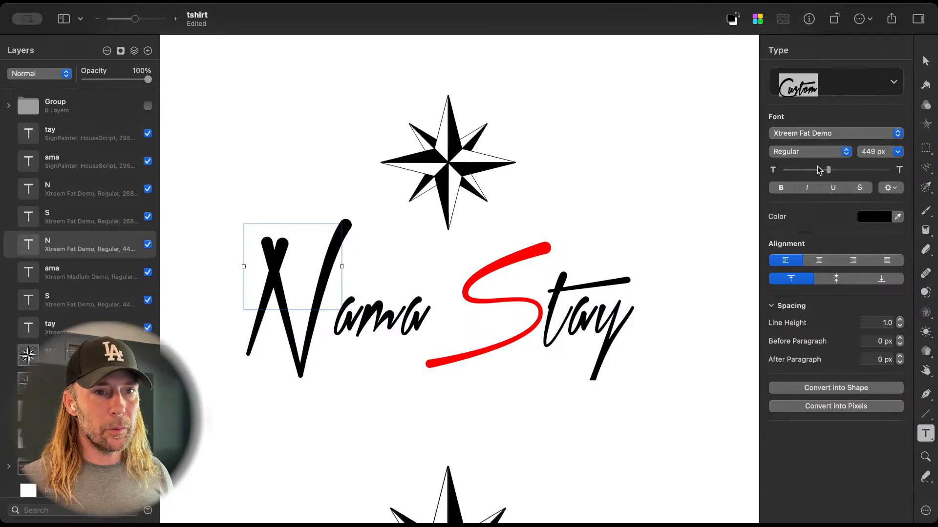
drag(829, 170, 825, 170)
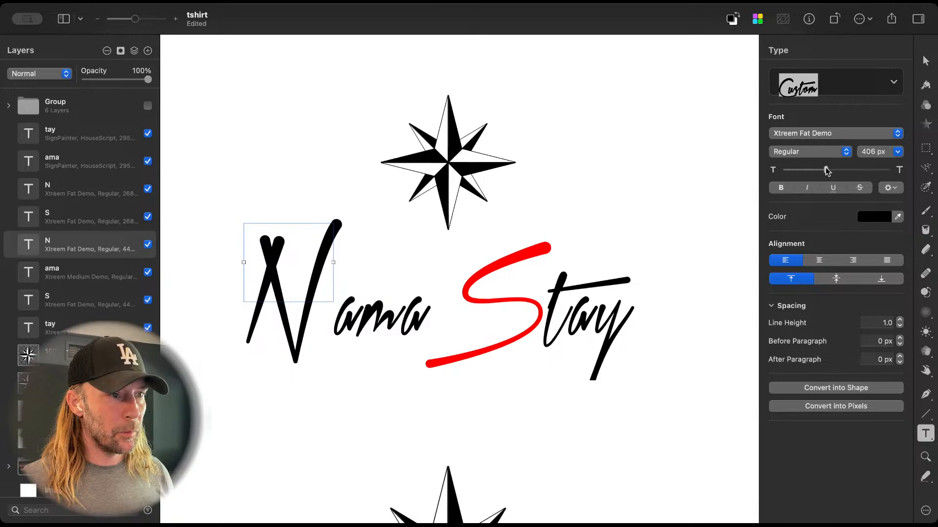
mouse_move(295, 352)
mouse_down()
mouse_move(429, 360)
mouse_move(311, 362)
mouse_up()
drag(281, 250, 467, 270)
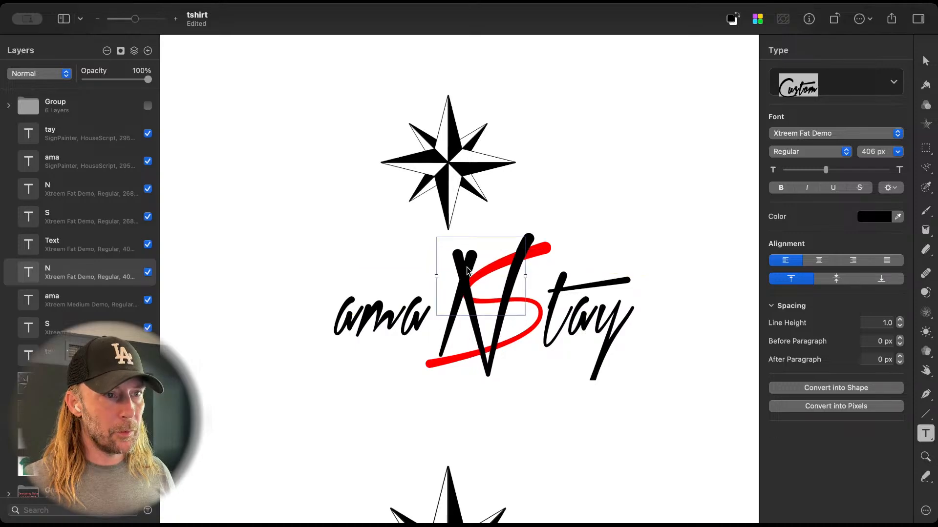
drag(826, 170, 824, 170)
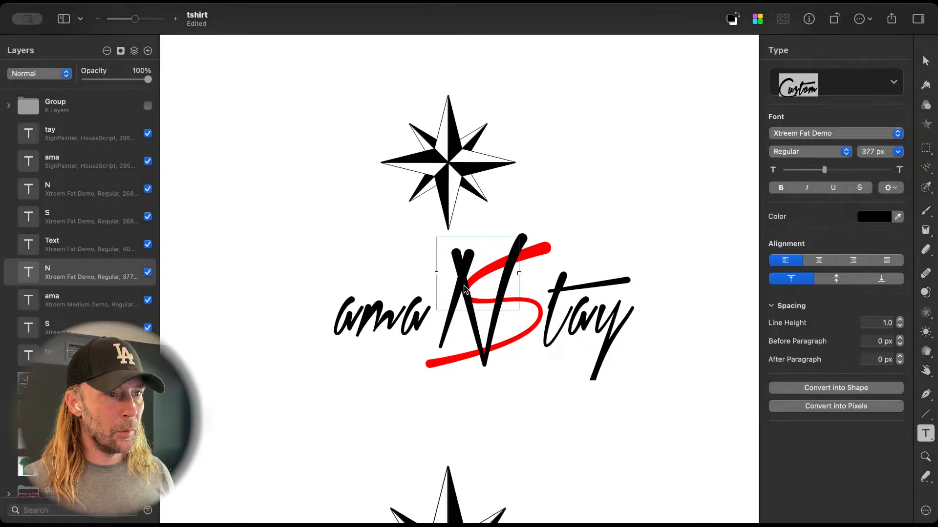
drag(463, 272, 293, 277)
Step: Nudge the upper red S and tay together leftward against ama and slightly upward
click(537, 321)
shift+click(586, 323)
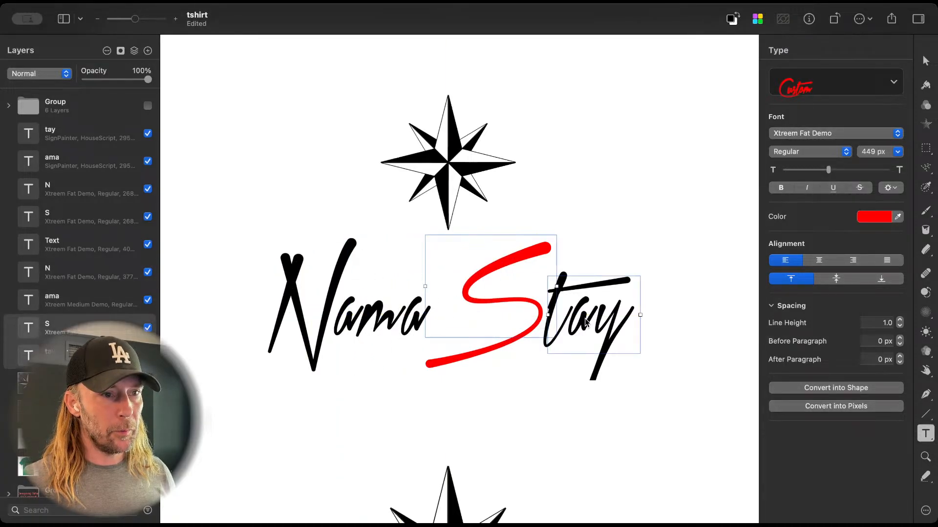
key(shift+Left)
key(shift+Left)
key(shift+Left)
key(shift+Left)
key(shift+Left)
key(shift+Left)
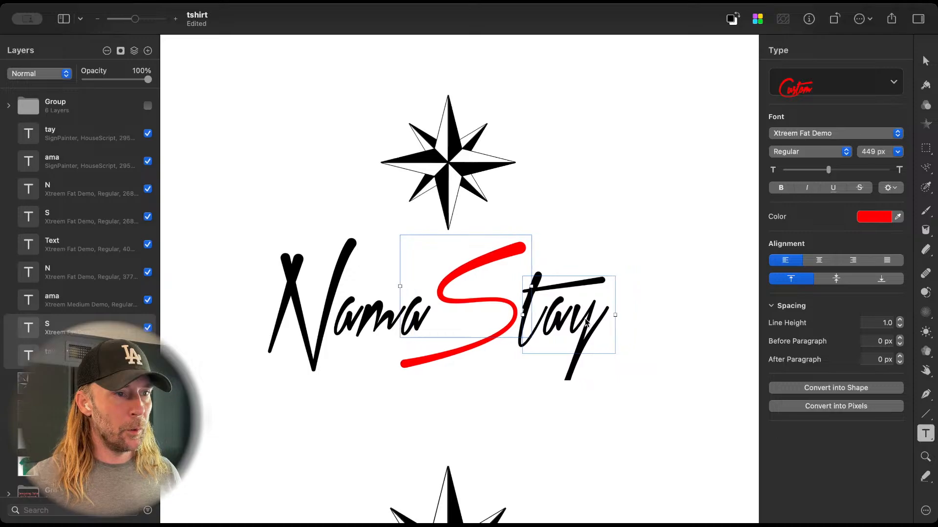
key(shift+Left)
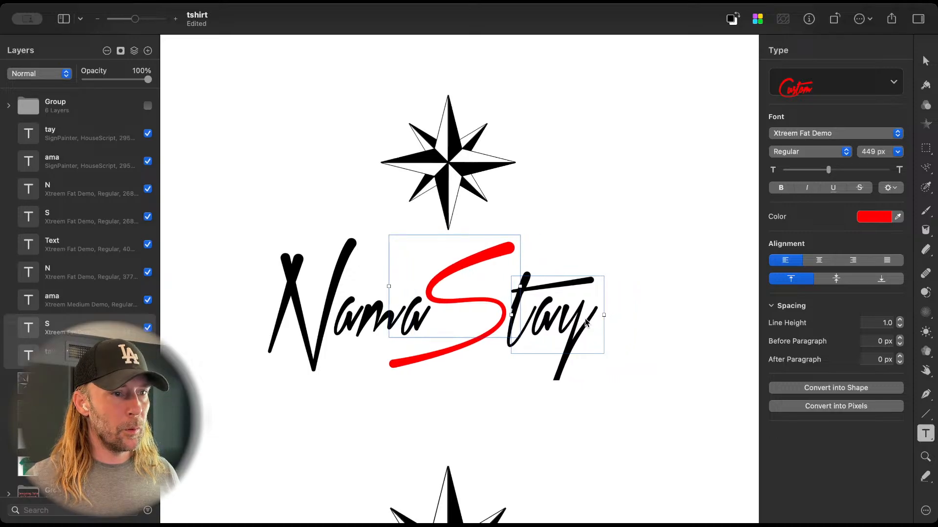
key(shift+Left)
key(shift+Up)
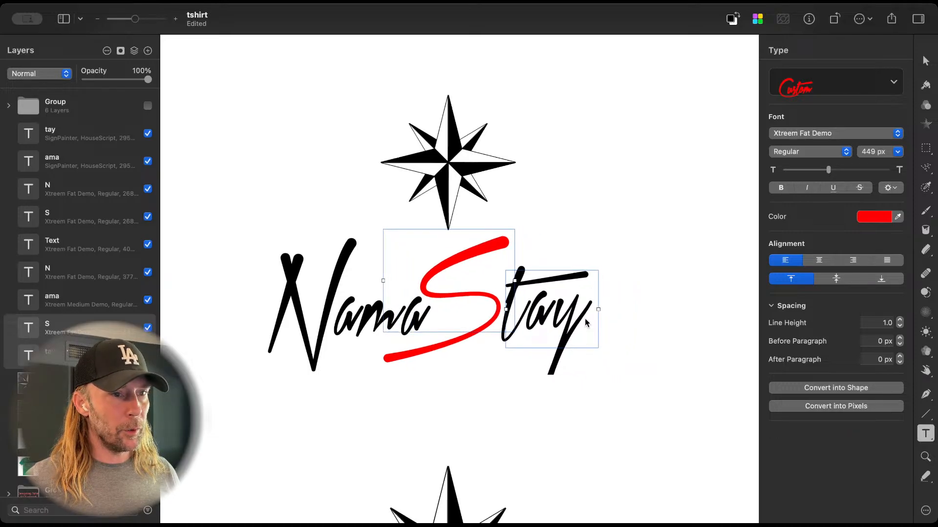
Step: Move the upper tay text over the ama lettering to compare their alignment
click(583, 388)
drag(554, 323, 427, 331)
click(423, 380)
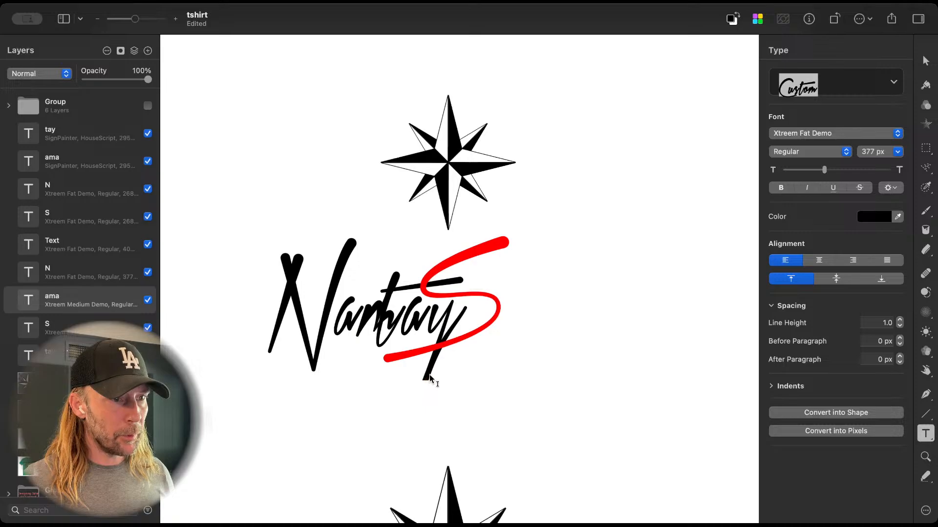
key(c)
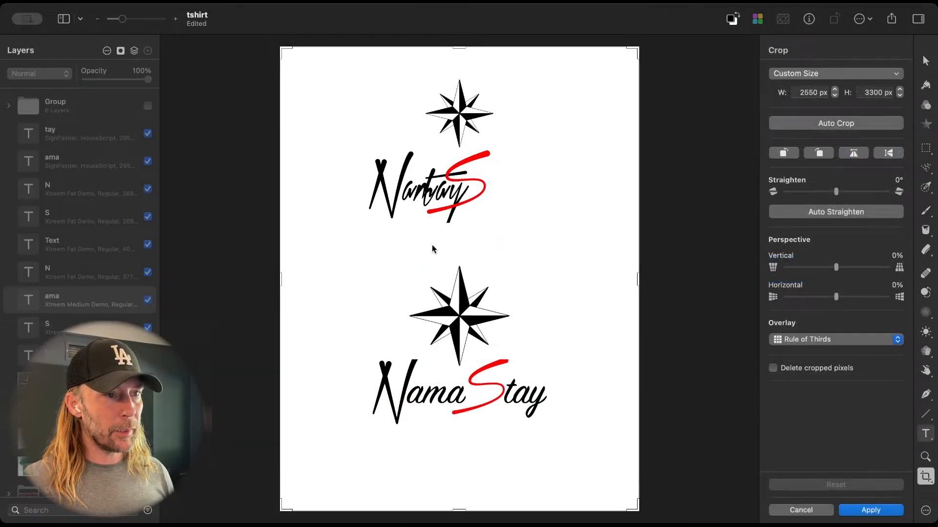
key(Escape)
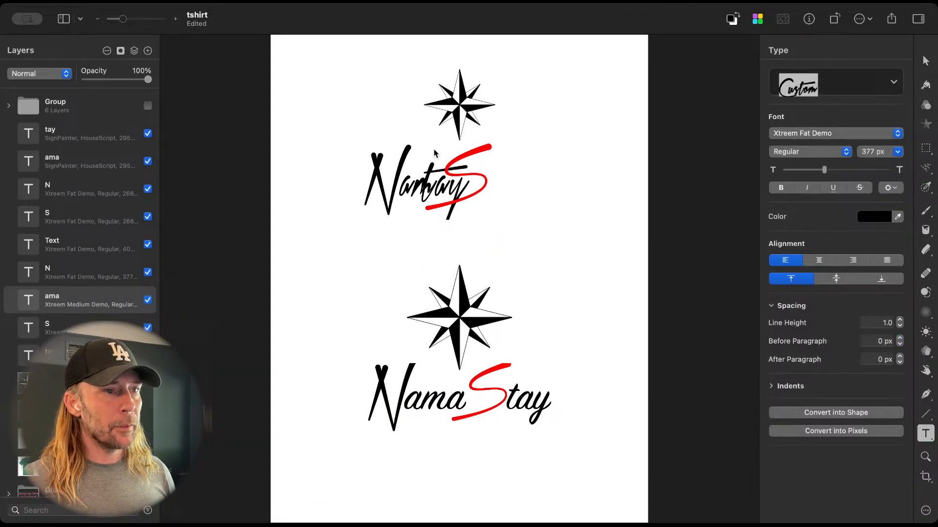
scroll(440, 189, up, 3)
scroll(441, 189, up, 2)
scroll(439, 189, down, 4)
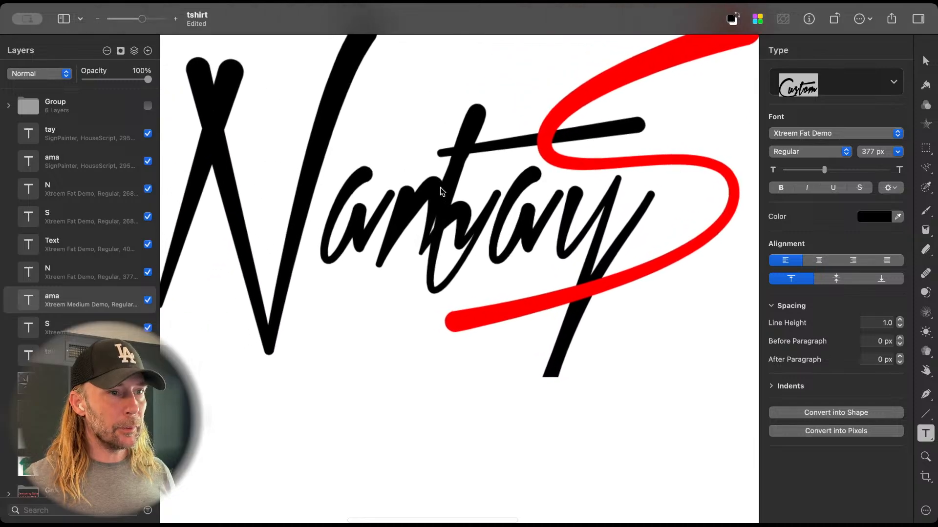
key(v)
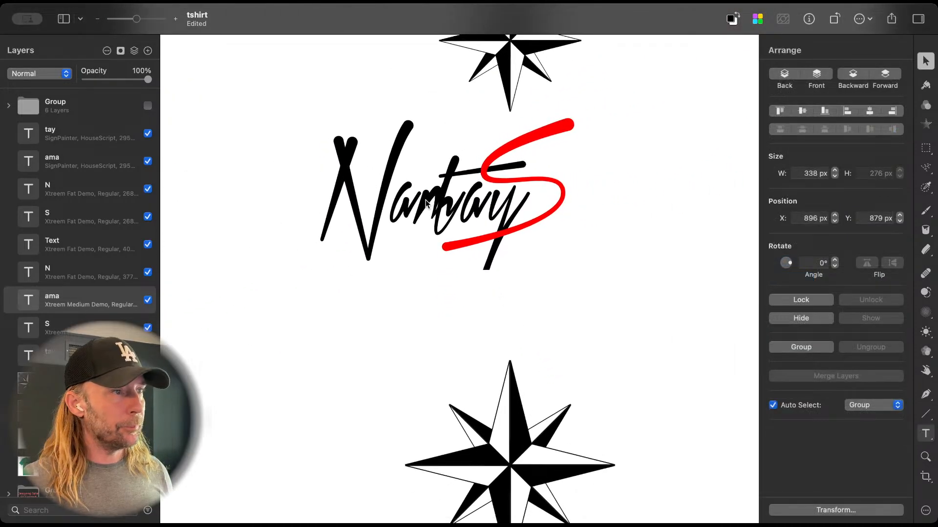
Step: Move the upper N and ama texts together leftward, clear of the red S and tay
click(362, 195)
shift+click(404, 210)
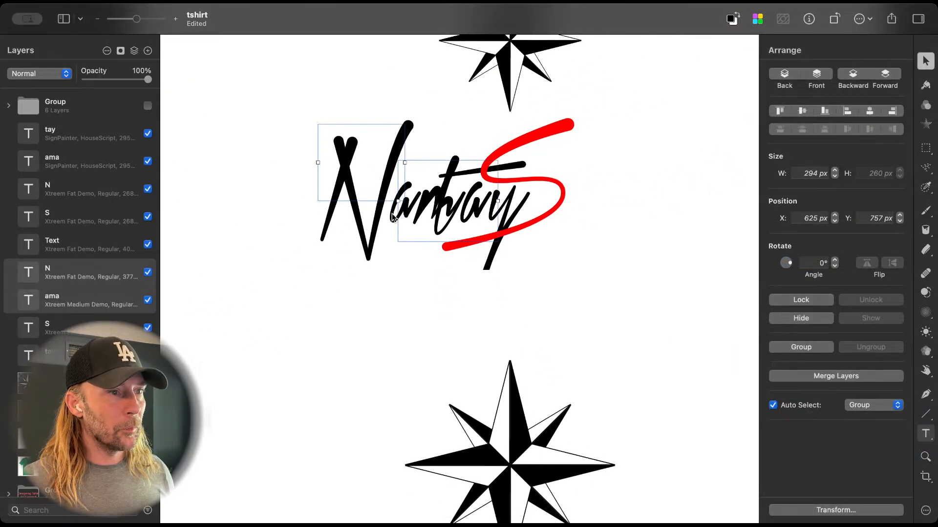
click(398, 217)
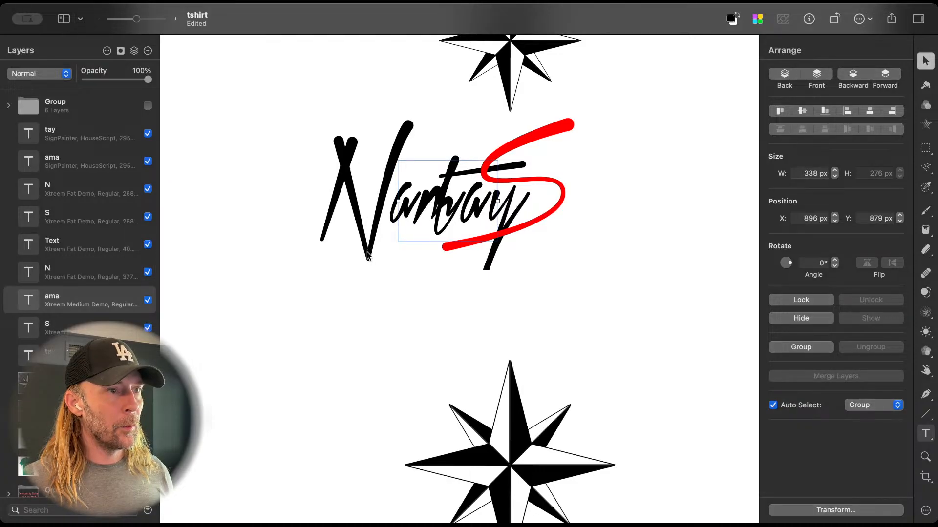
shift+click(347, 178)
drag(358, 156, 252, 145)
Step: Move the red S leftward to follow ama and shift tay rightward so it sits directly after the S
click(485, 195)
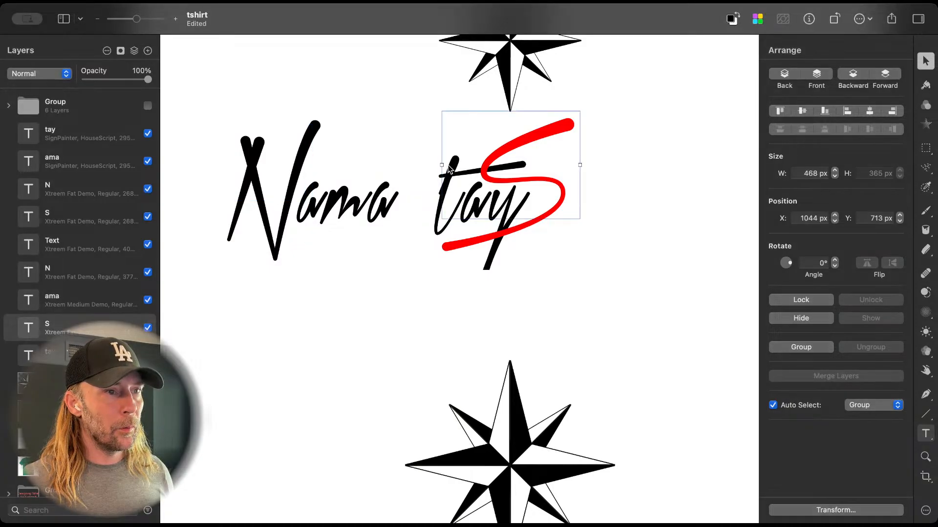
drag(451, 171, 375, 170)
click(526, 192)
drag(526, 197, 605, 200)
drag(486, 208, 499, 211)
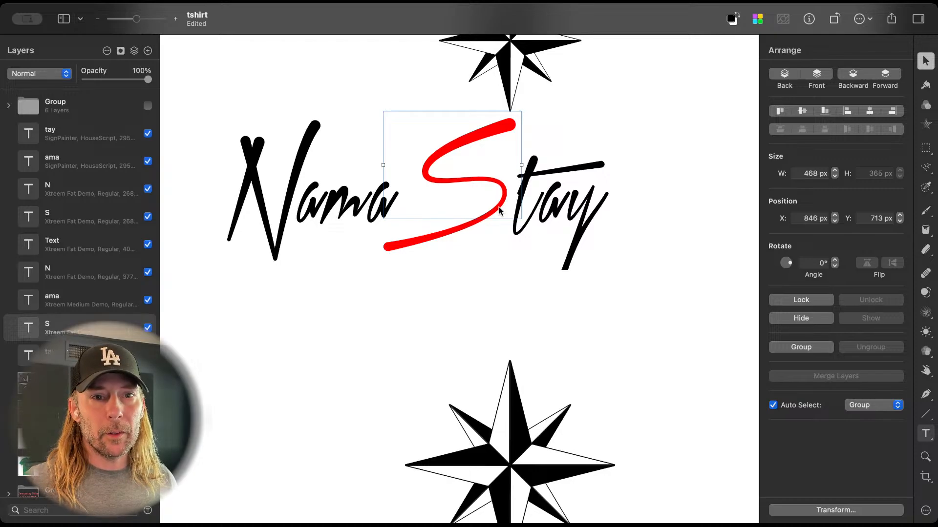
click(276, 239)
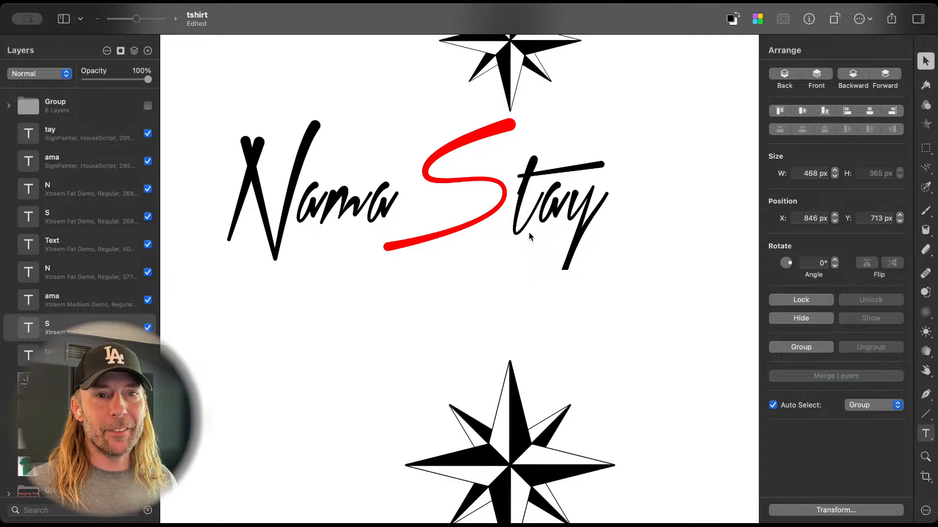
Step: Duplicate the upper tay text below the lettering and set the copy's baseline to Subscript
click(579, 233)
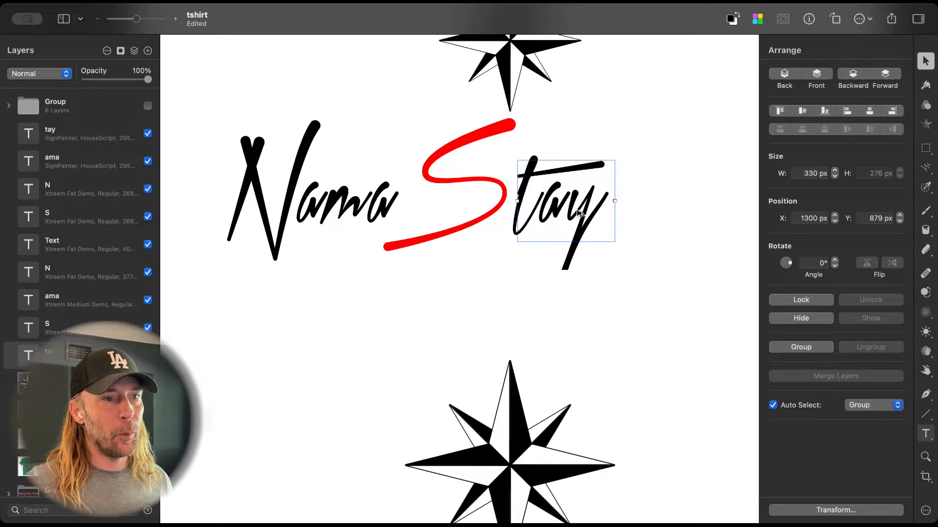
alt+drag(579, 211, 654, 330)
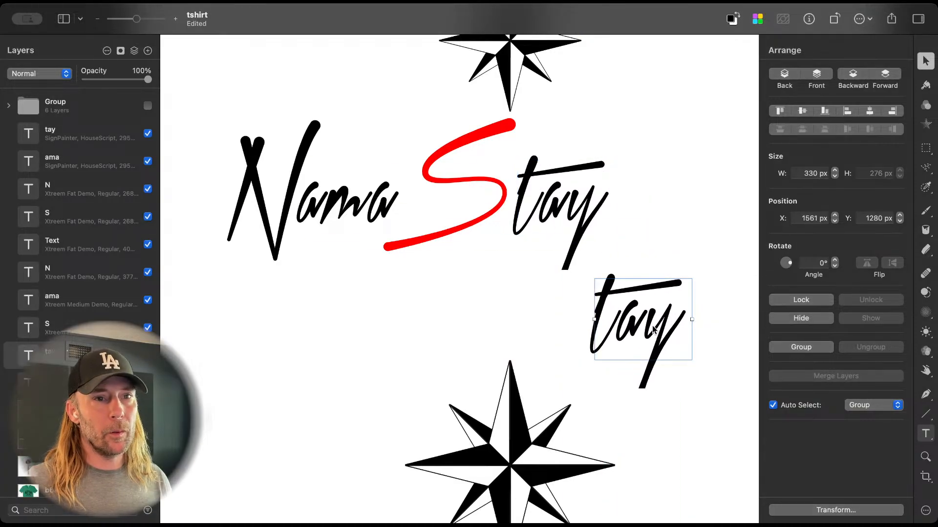
key(t)
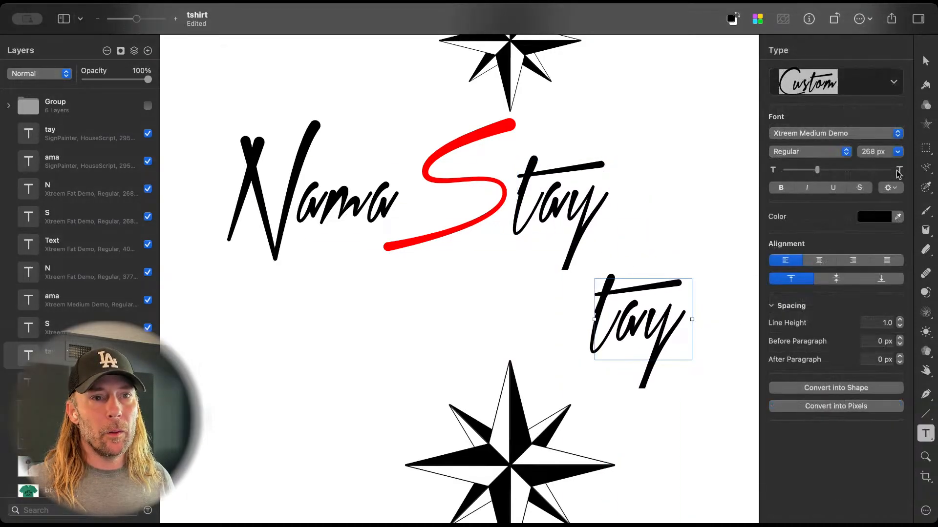
click(891, 188)
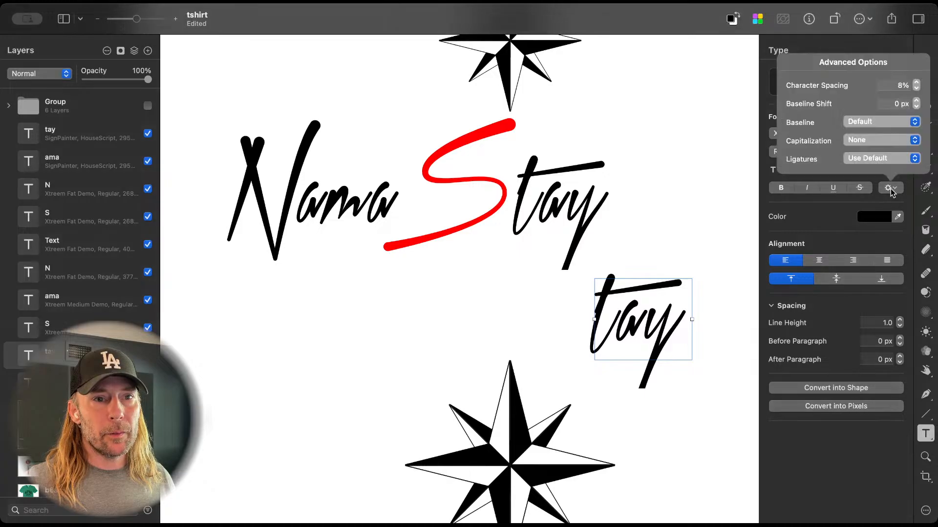
click(882, 122)
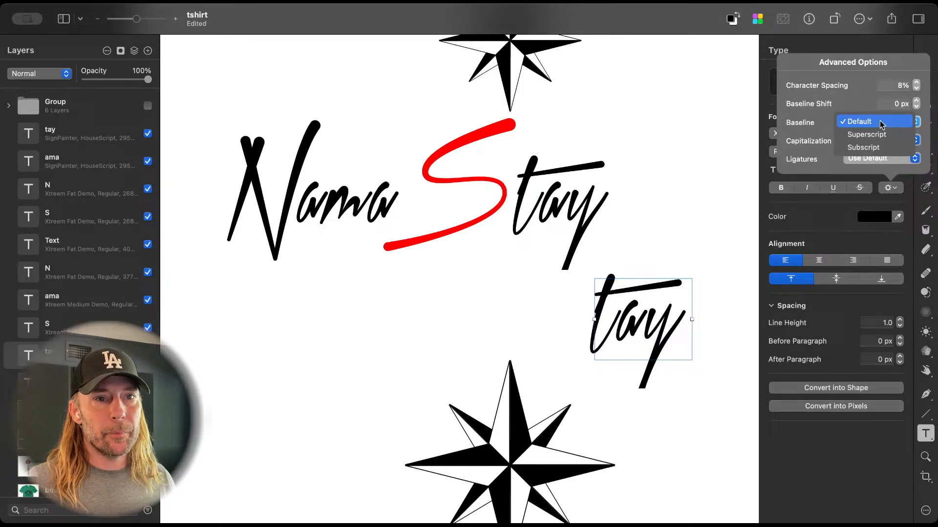
click(880, 148)
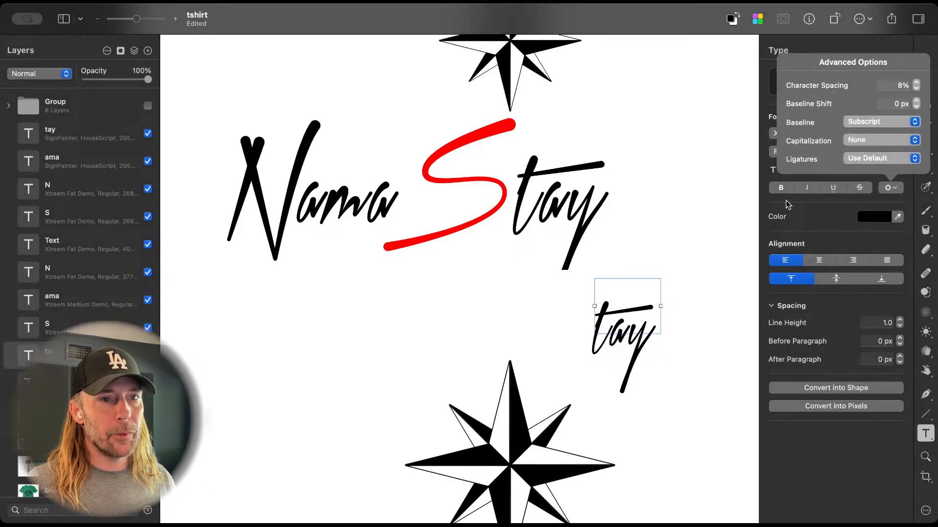
Step: Place the subscript tay copy beside the original tay and enlarge its font size to 404 px
click(674, 252)
key(v)
click(620, 326)
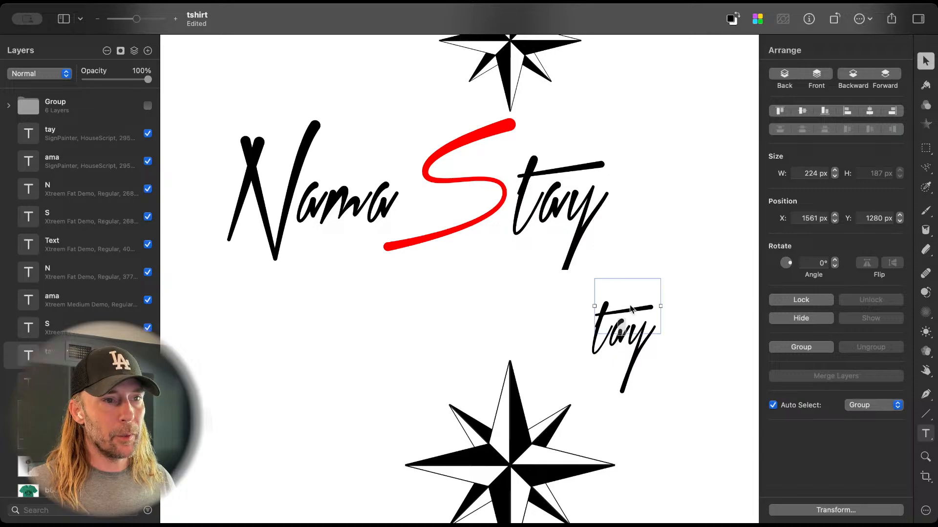
drag(602, 315, 633, 188)
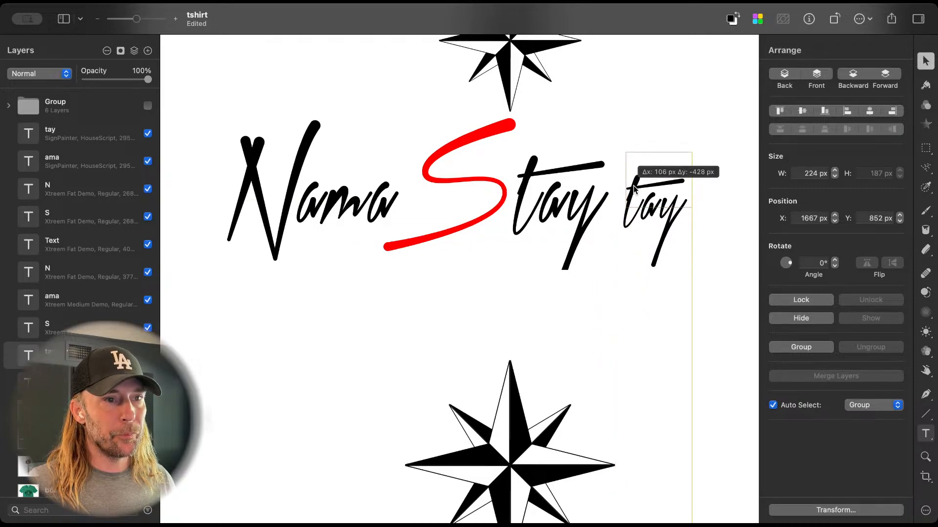
key(t)
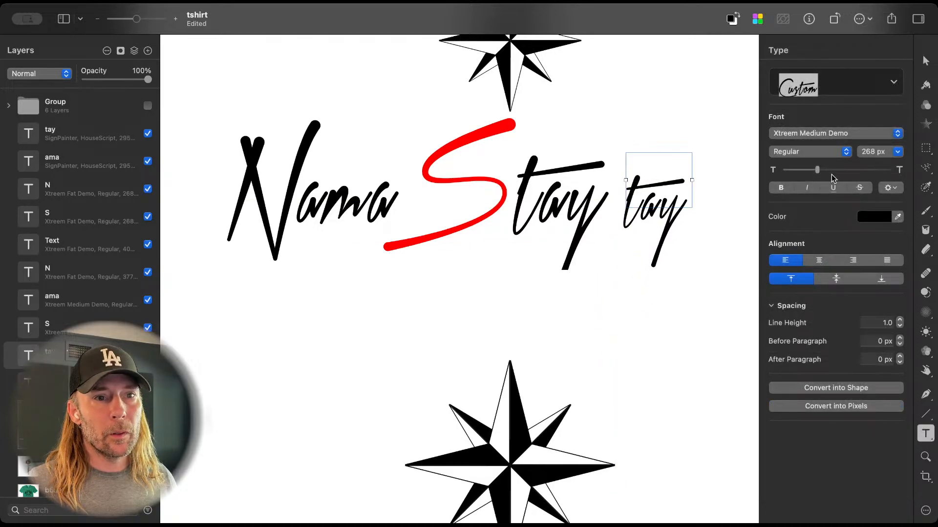
drag(817, 171, 827, 174)
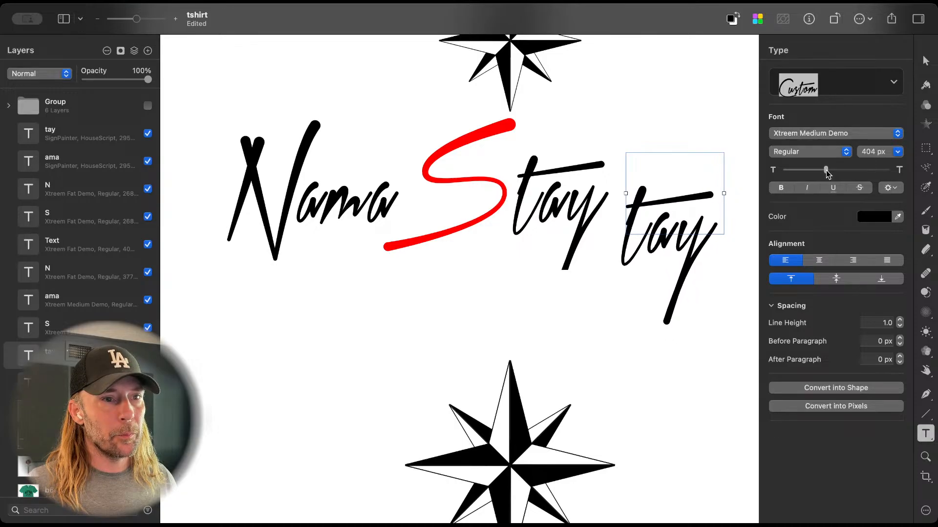
drag(686, 258, 636, 237)
key(super+z)
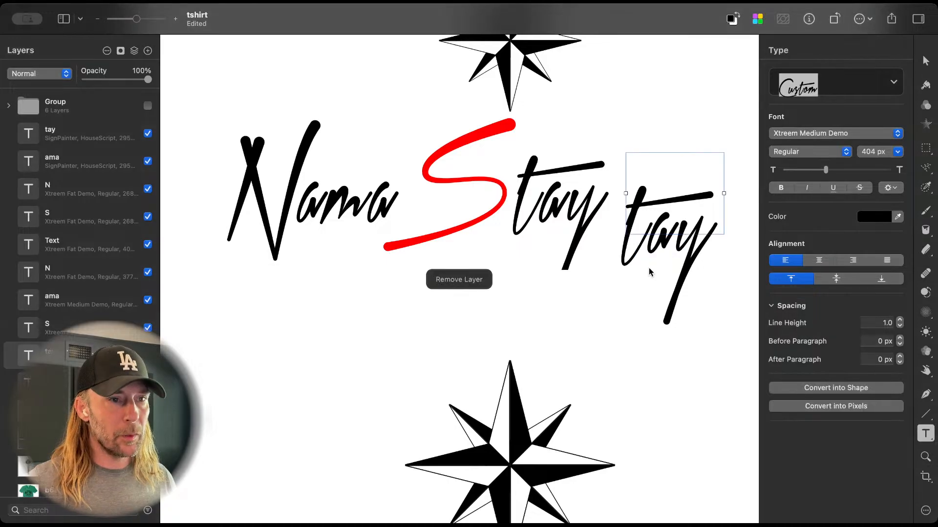
Step: Replace the original tay with the enlarged subscript copy directly after the red S, deleting the original
key(v)
drag(651, 206, 527, 180)
click(526, 178)
key(Delete)
click(496, 290)
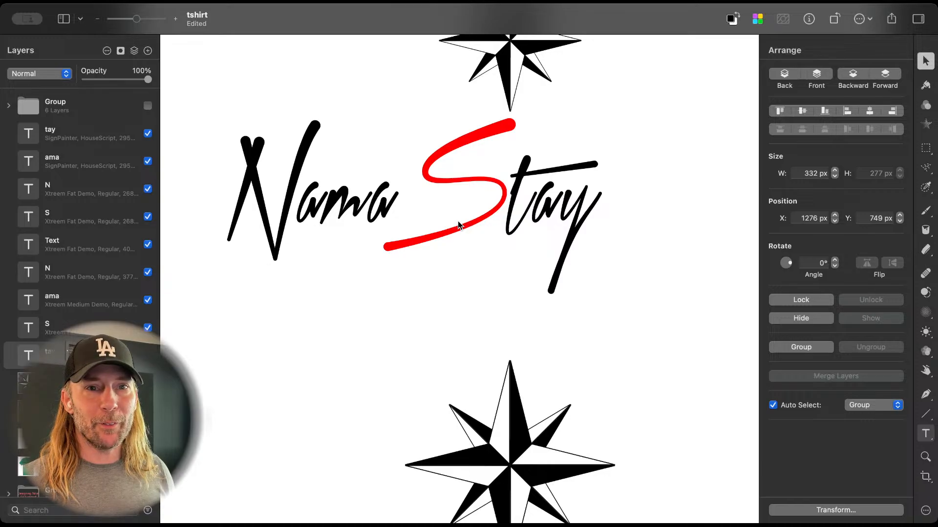
Step: Tighten the upper lettering by moving ama and N rightward toward the red S and nudging the S and tay leftward
click(364, 219)
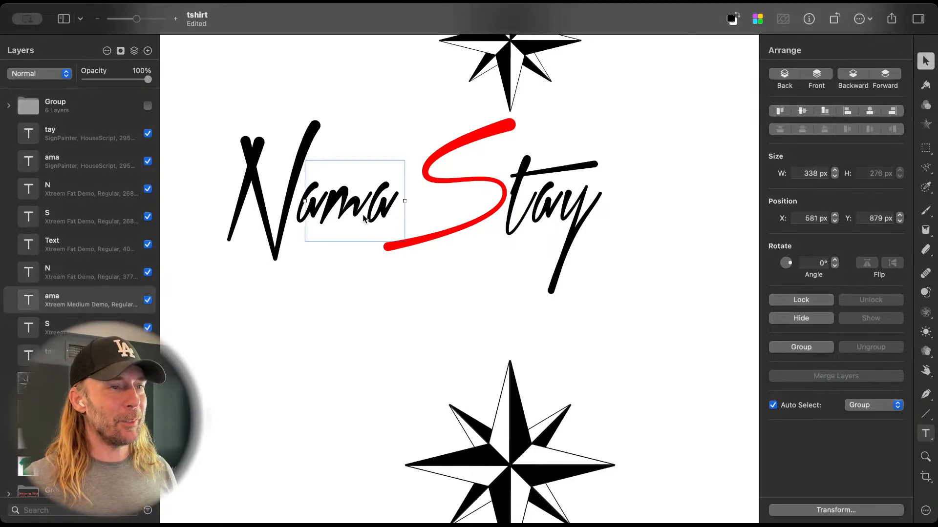
drag(364, 218, 386, 215)
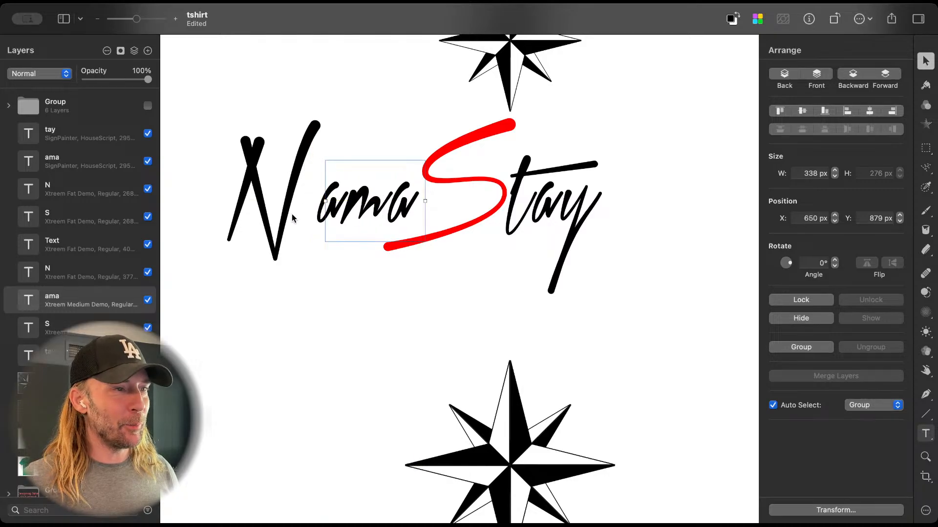
click(253, 161)
drag(253, 161, 286, 161)
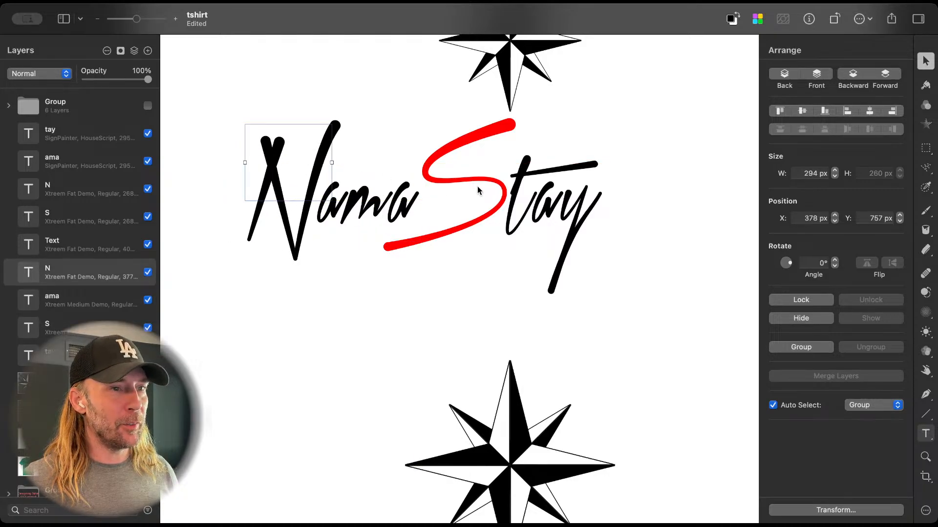
drag(482, 131, 475, 132)
click(551, 171)
drag(525, 172, 515, 171)
Step: Move the upper compass rose leftward so it sits just above the middle of the NamaStay lettering
scroll(513, 169, down, 4)
scroll(511, 169, up, 2)
scroll(511, 168, up, 3)
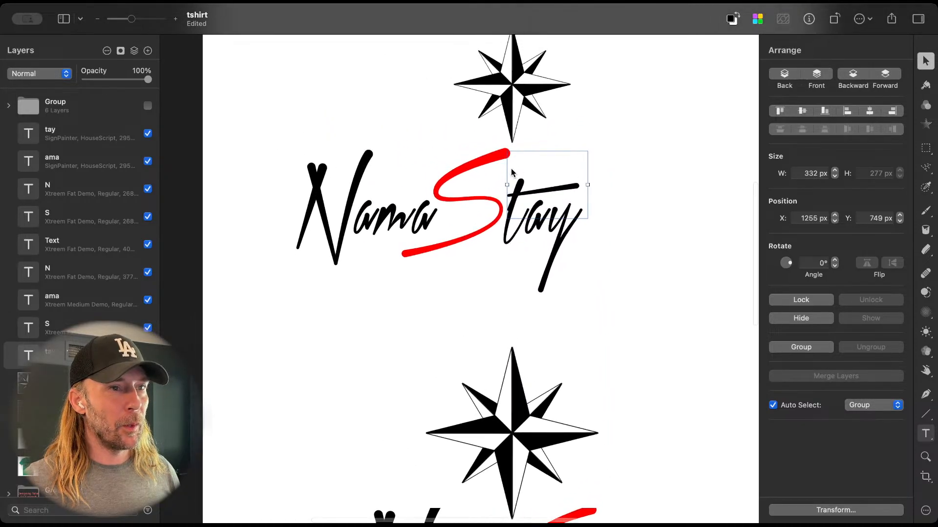
click(512, 172)
drag(517, 140, 425, 151)
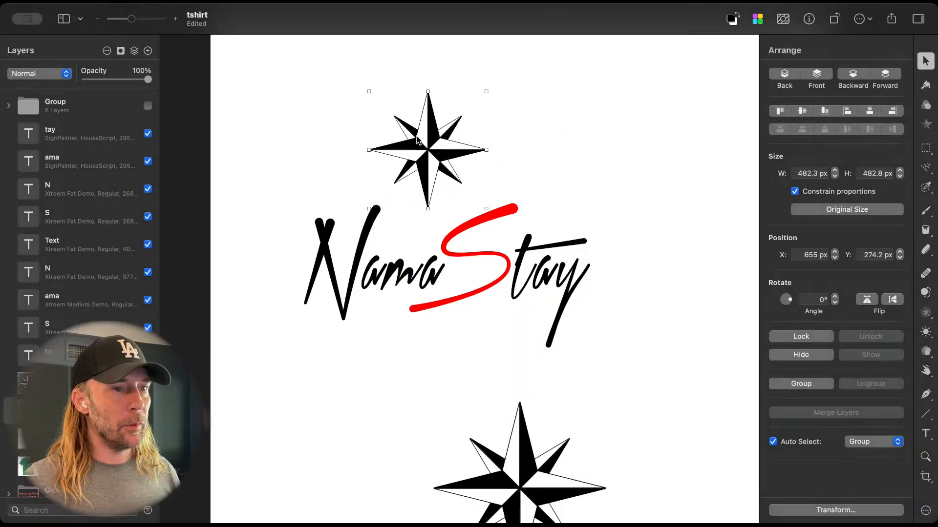
scroll(500, 259, down, 1)
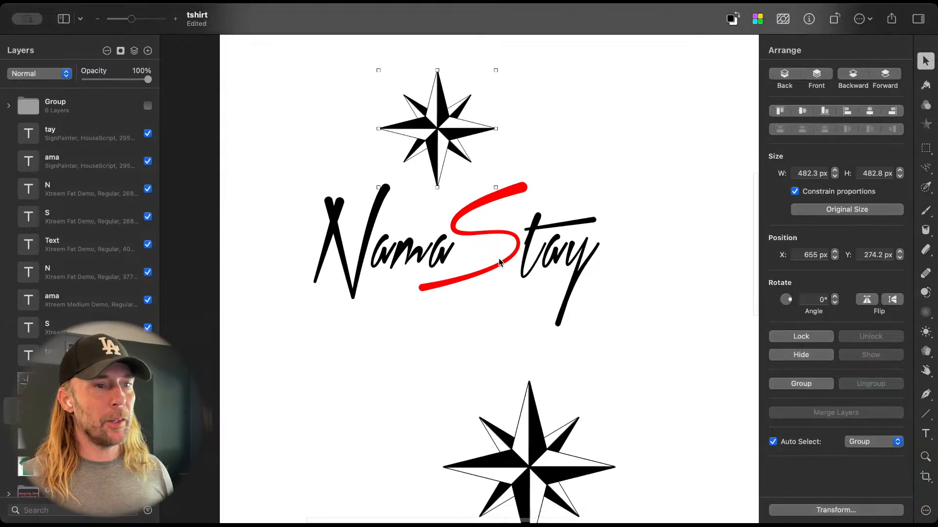
scroll(499, 259, left, 2)
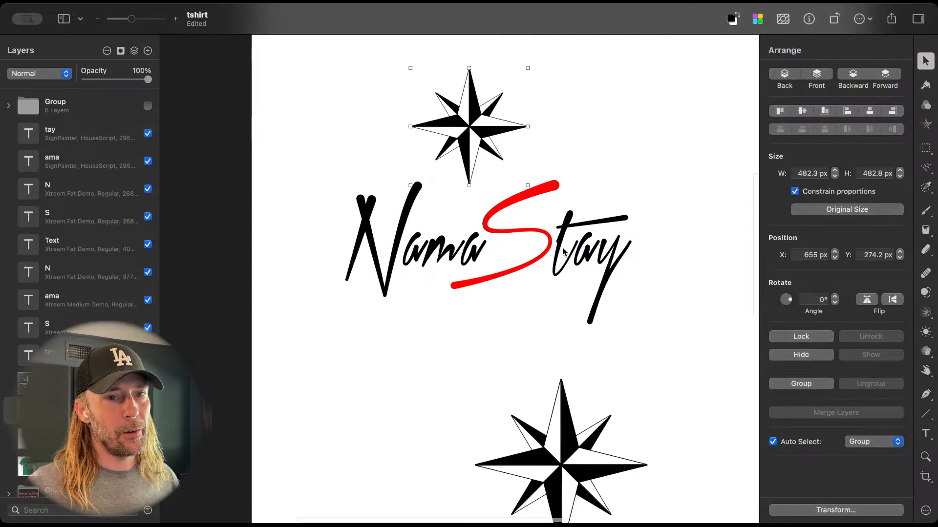
scroll(563, 252, down, 3)
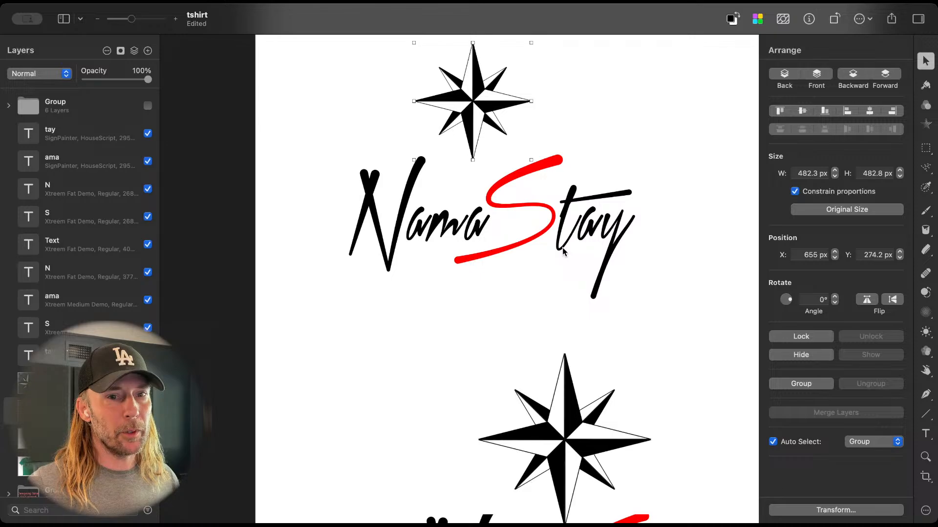
Step: Group the lower compass rose with its N, ama, S and tay texts, and hide and lock the group
scroll(562, 248, down, 15)
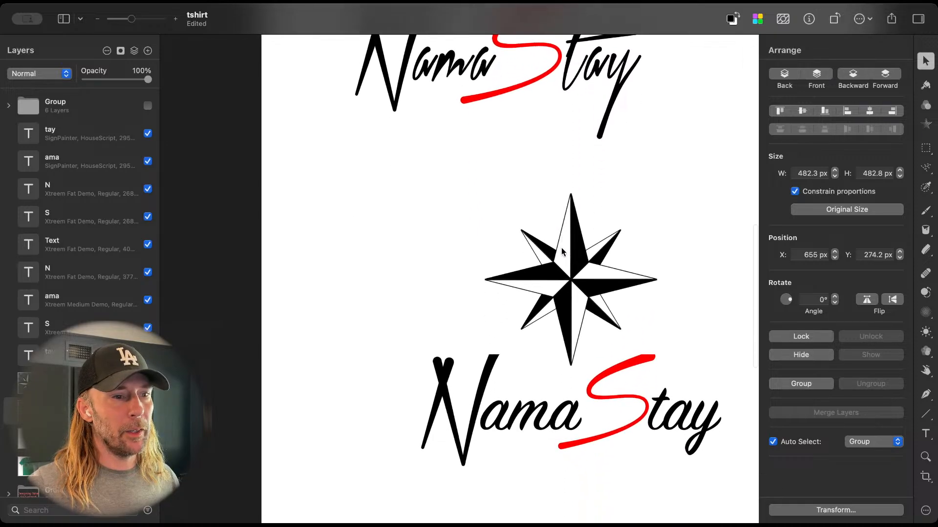
drag(417, 230, 696, 435)
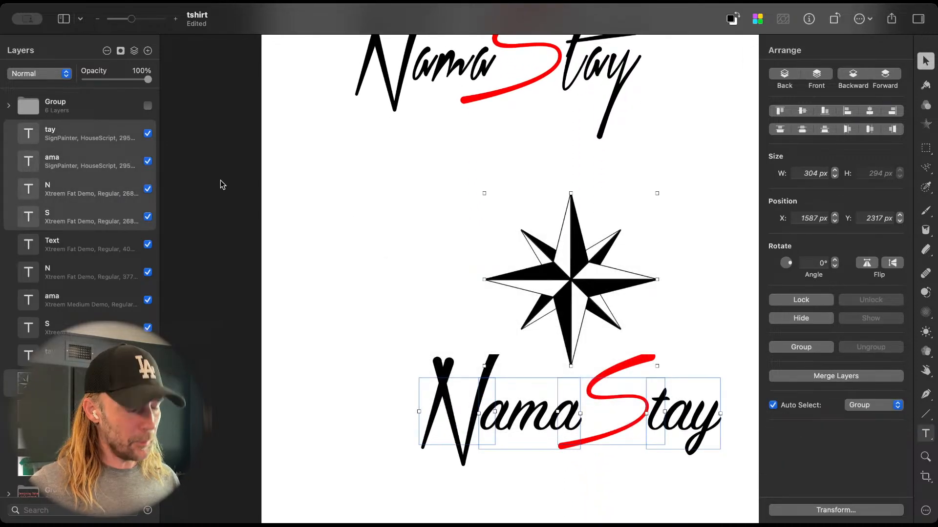
key(super+g)
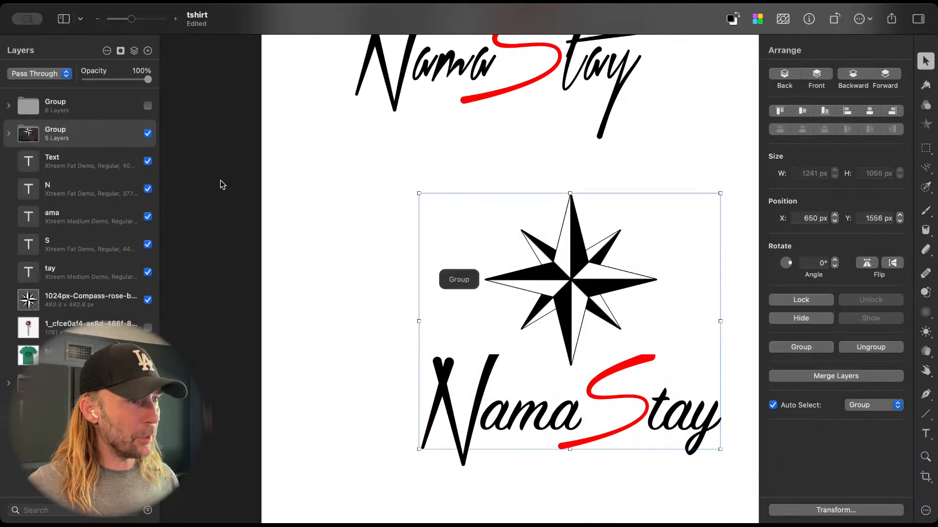
click(144, 135)
click(135, 134)
Step: Examine the remaining compass-and-NamaStay design up close and at full view for spacing and balance
scroll(418, 235, up, 5)
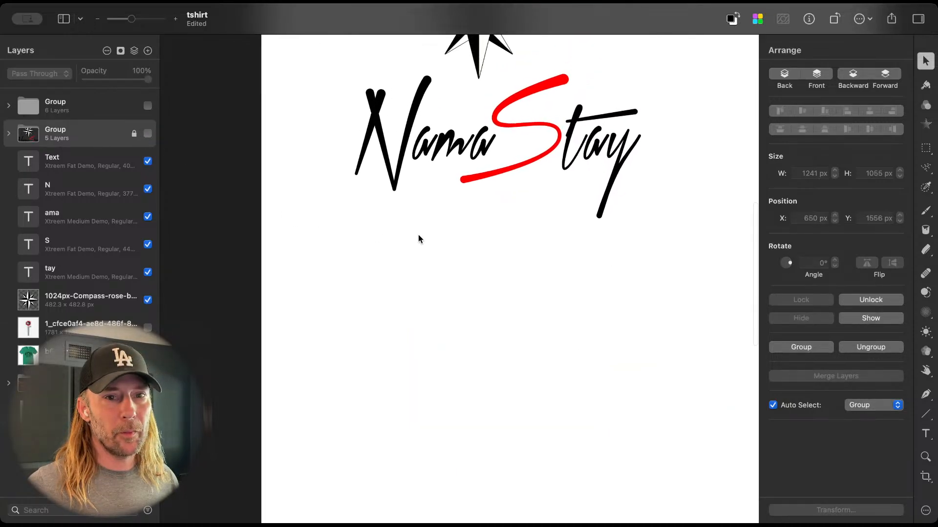
scroll(418, 234, up, 3)
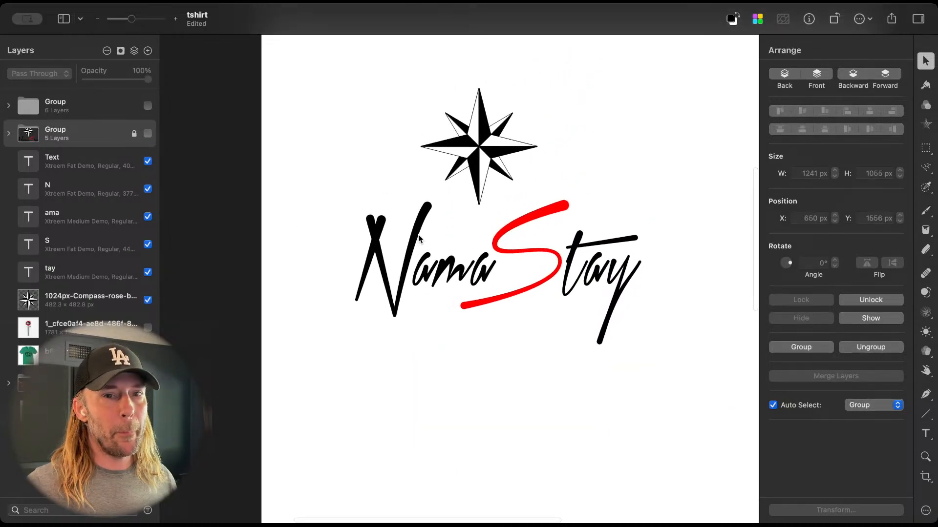
scroll(418, 234, up, 1)
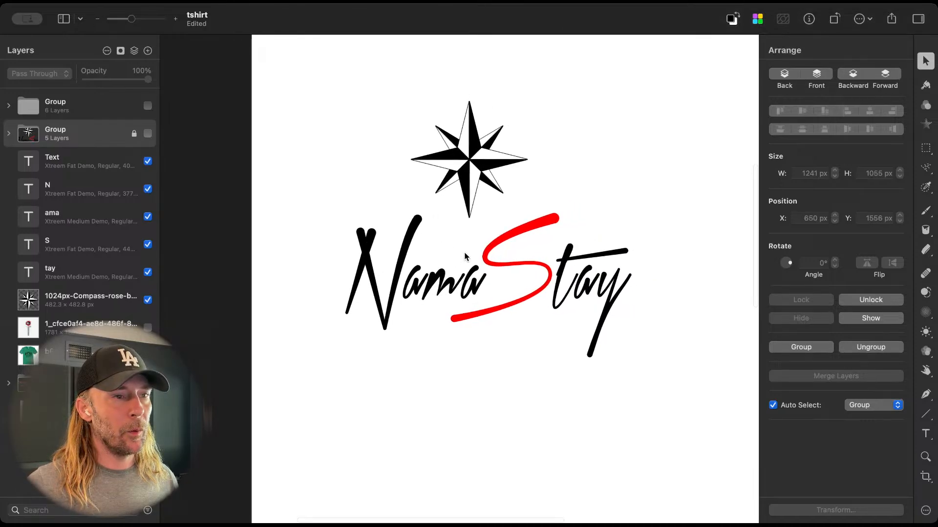
scroll(463, 256, up, 2)
scroll(465, 256, up, 3)
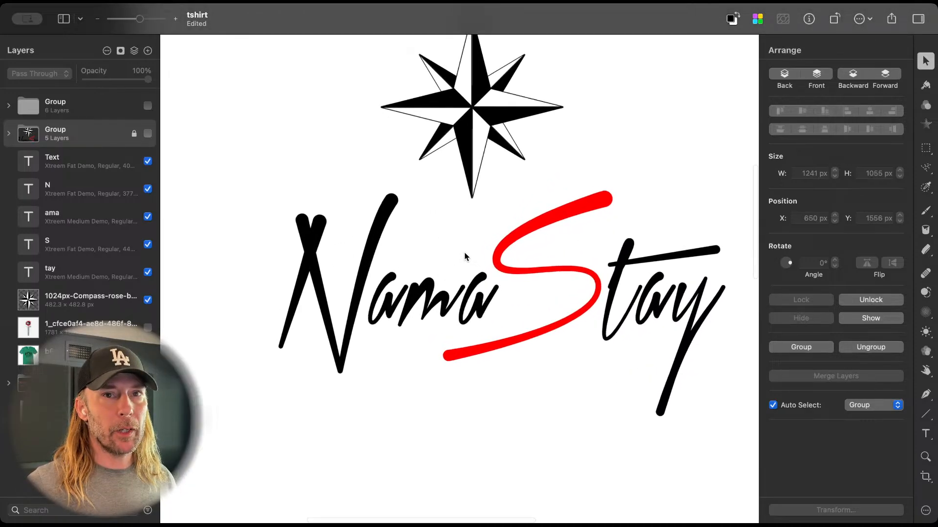
scroll(570, 272, right, 3)
scroll(569, 273, up, 2)
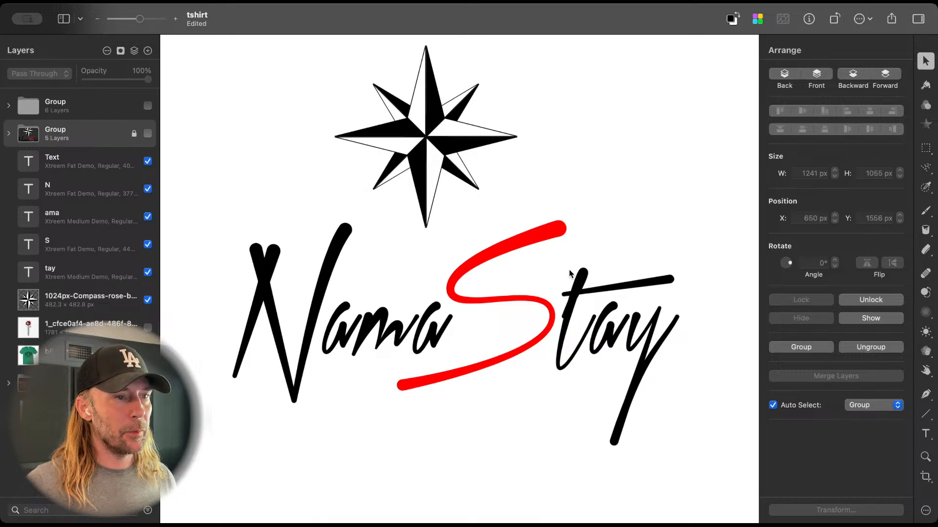
scroll(569, 273, down, 3)
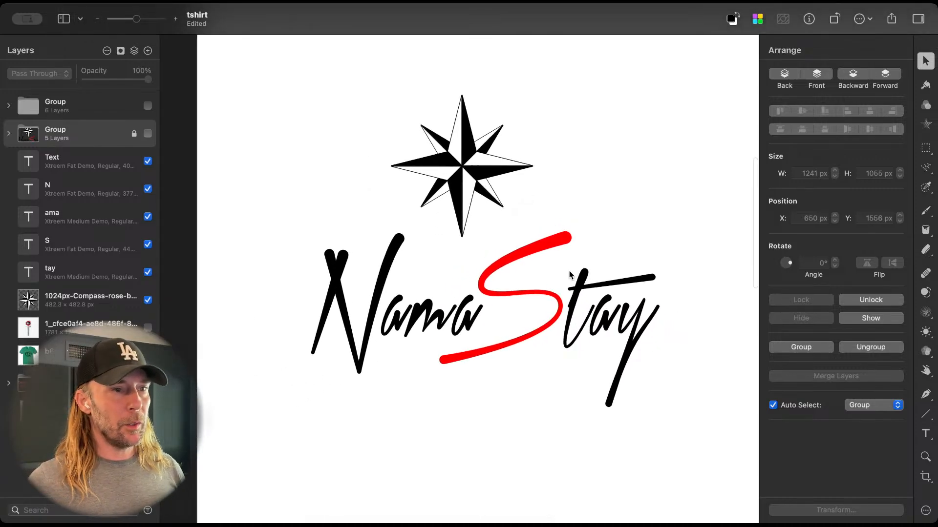
scroll(570, 273, up, 4)
scroll(569, 274, down, 2)
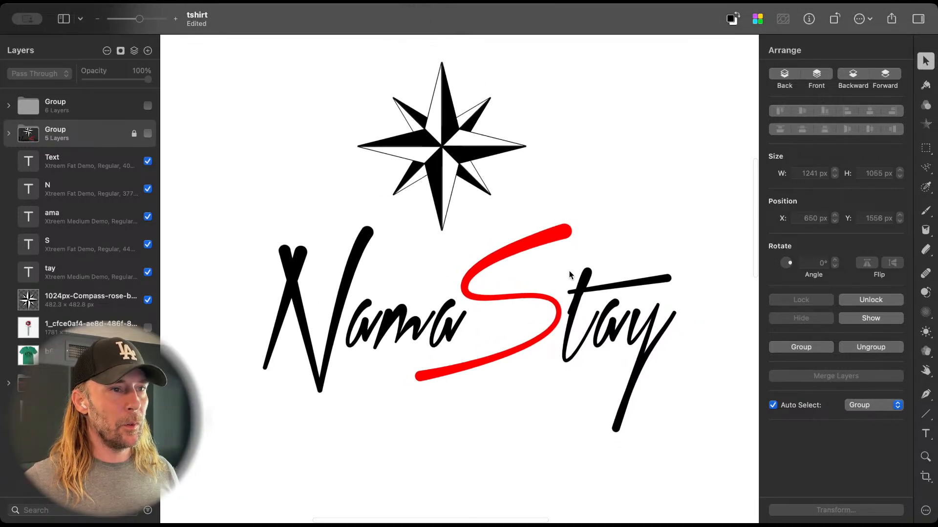
Step: Shift the compass rose rightward above the NamaStay lettering to X 690 px, trying and undoing a slight rotation
mouse_move(444, 154)
mouse_down()
mouse_move(474, 144)
mouse_move(457, 153)
mouse_up()
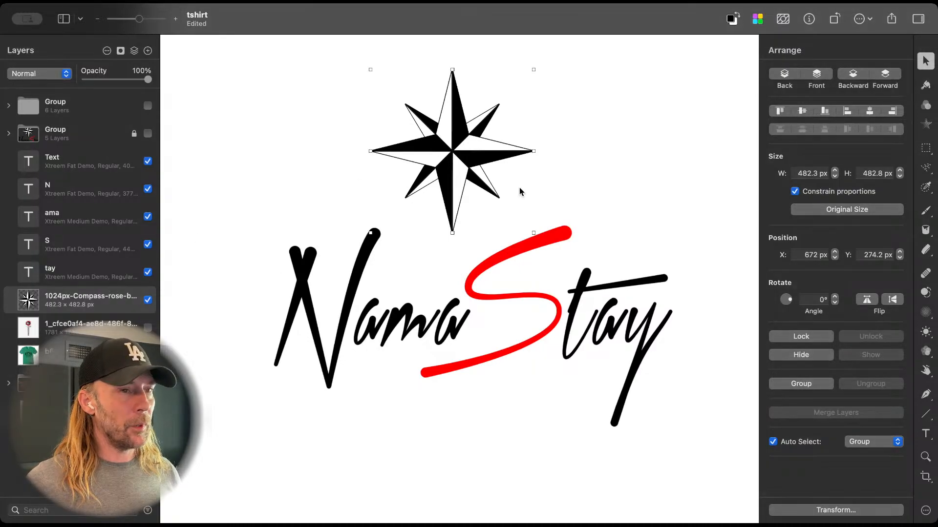
drag(438, 147, 450, 147)
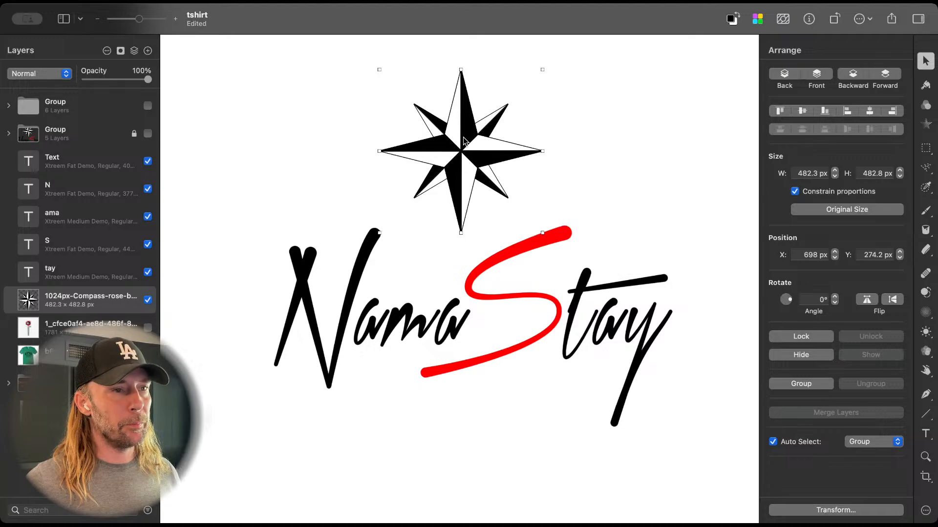
drag(463, 142, 461, 141)
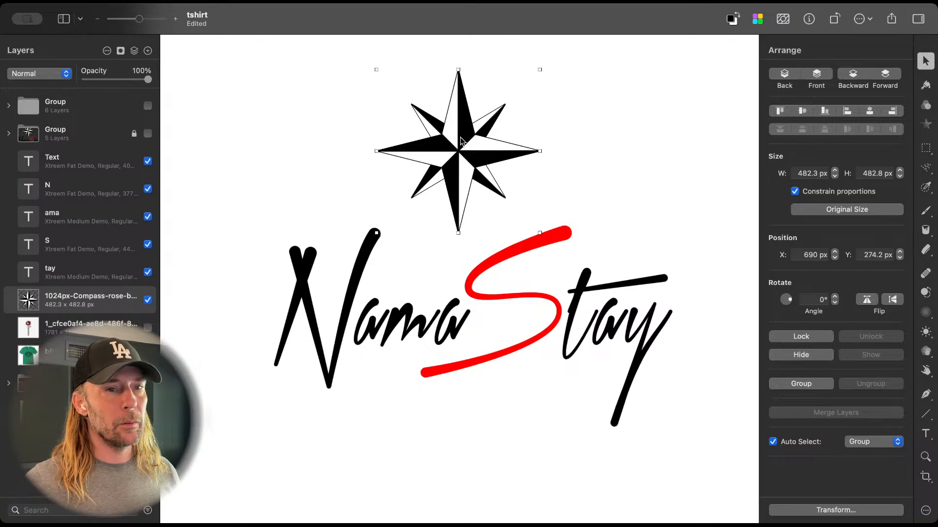
drag(791, 303, 791, 304)
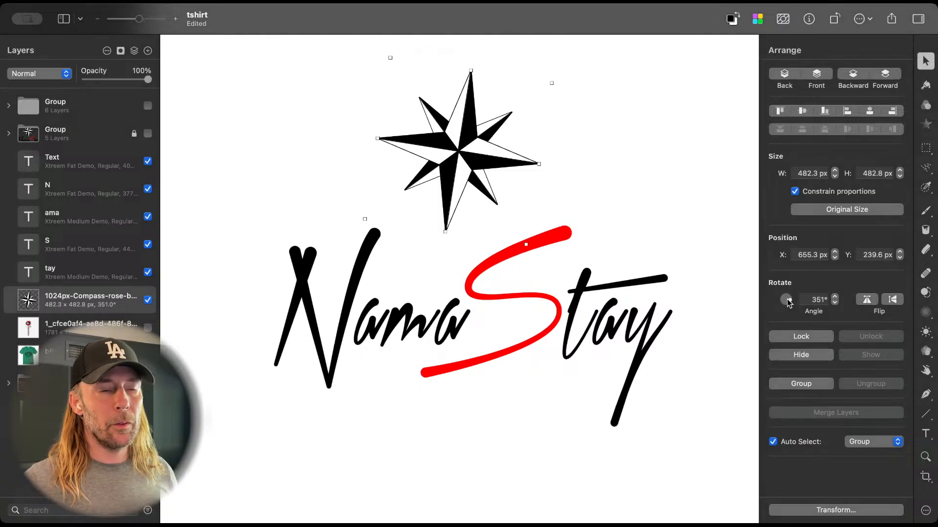
key(super+z)
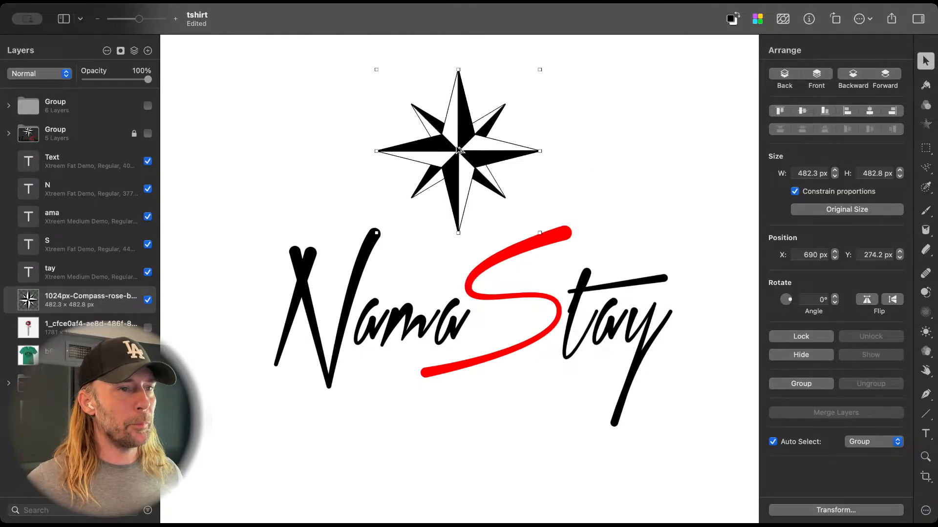
Step: Set aside a hidden duplicate of the compass rose and lower the visible one toward the gap between the N and S
drag(463, 133, 632, 154)
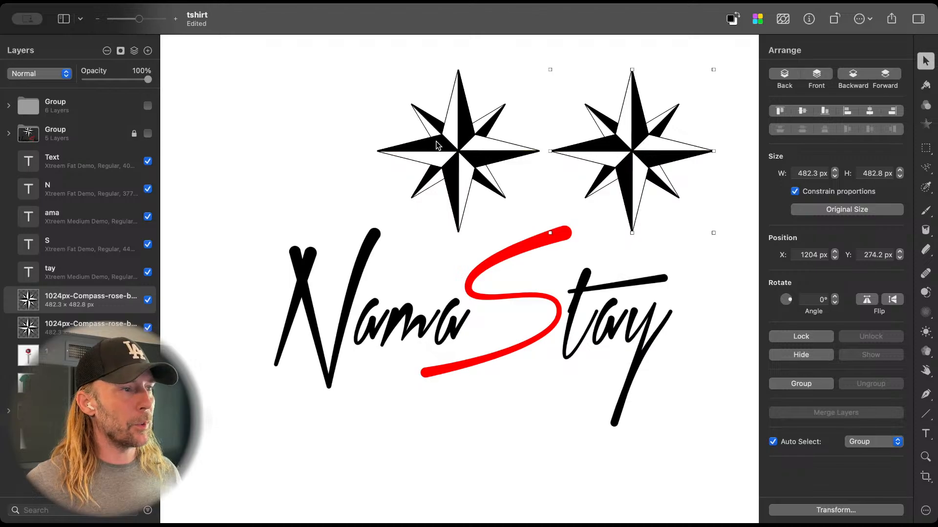
drag(475, 147, 457, 189)
click(646, 176)
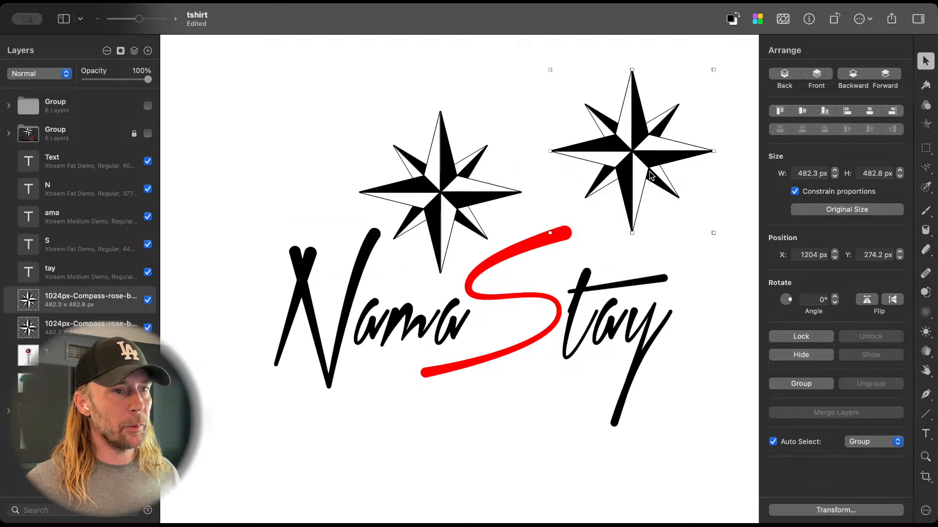
click(147, 299)
scroll(538, 212, down, 2)
scroll(537, 212, up, 4)
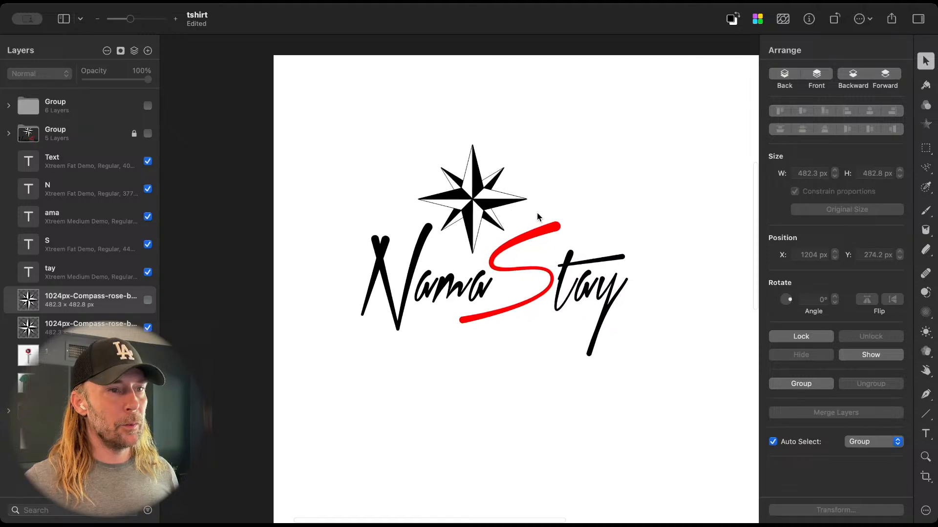
scroll(538, 213, down, 5)
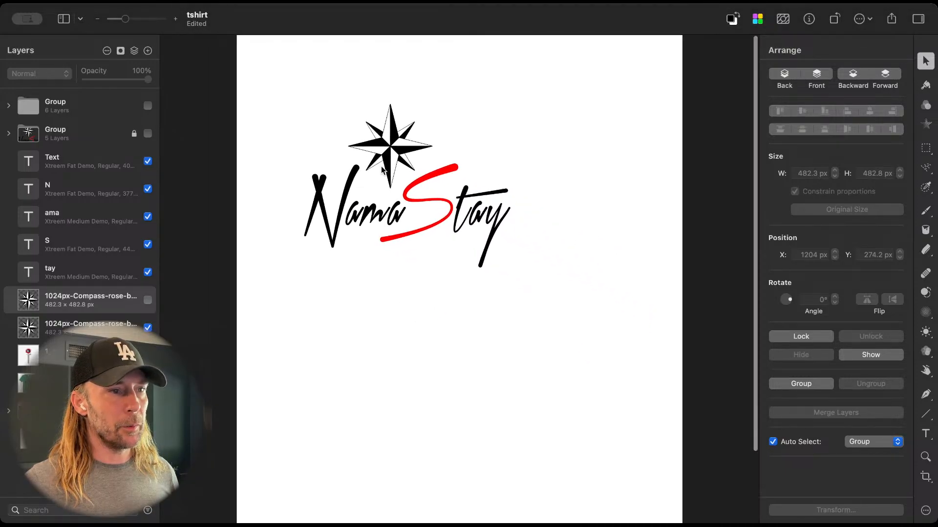
Step: Move the visible compass rose and all the NamaStay lettering together rightward and down toward the page's horizontal centre
drag(301, 107, 536, 220)
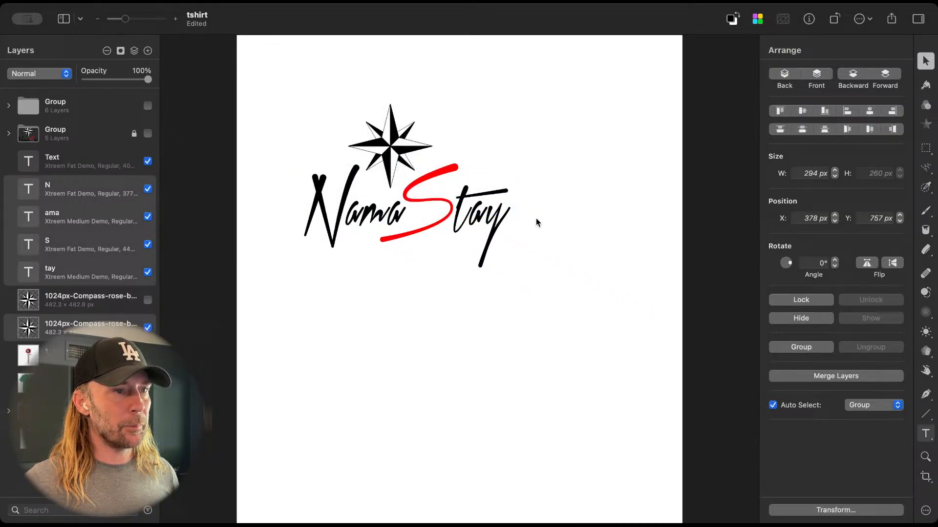
drag(303, 110, 537, 246)
drag(399, 142, 441, 162)
scroll(479, 261, up, 4)
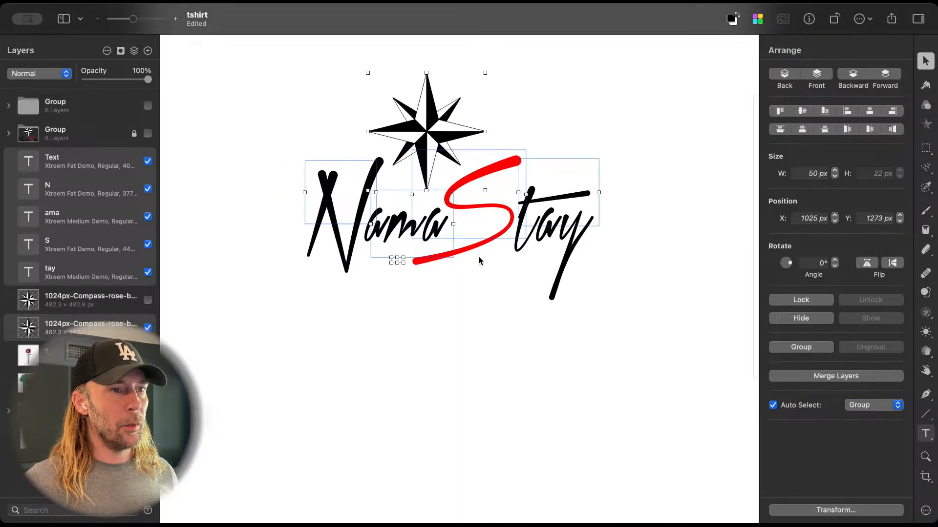
Step: Delete the stray small Text layer beneath the ama lettering
click(411, 303)
click(365, 262)
key(Delete)
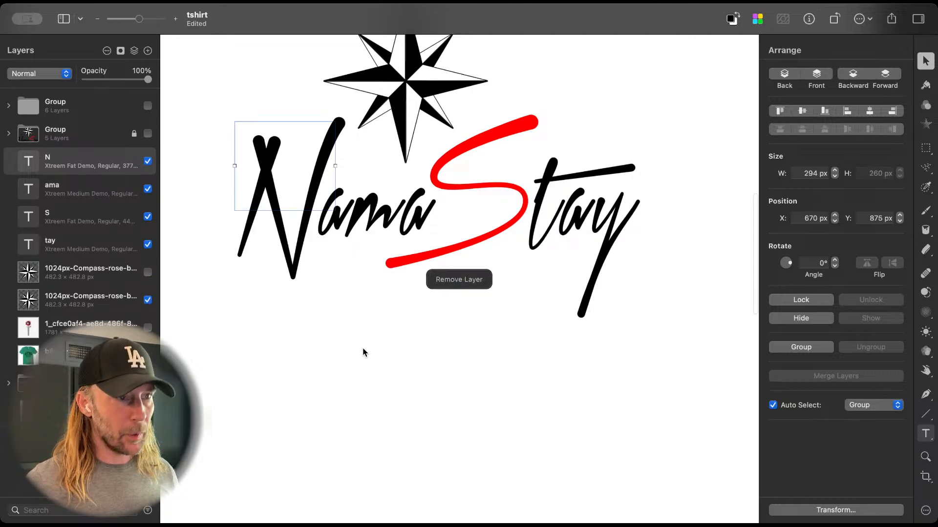
scroll(400, 350, up, 5)
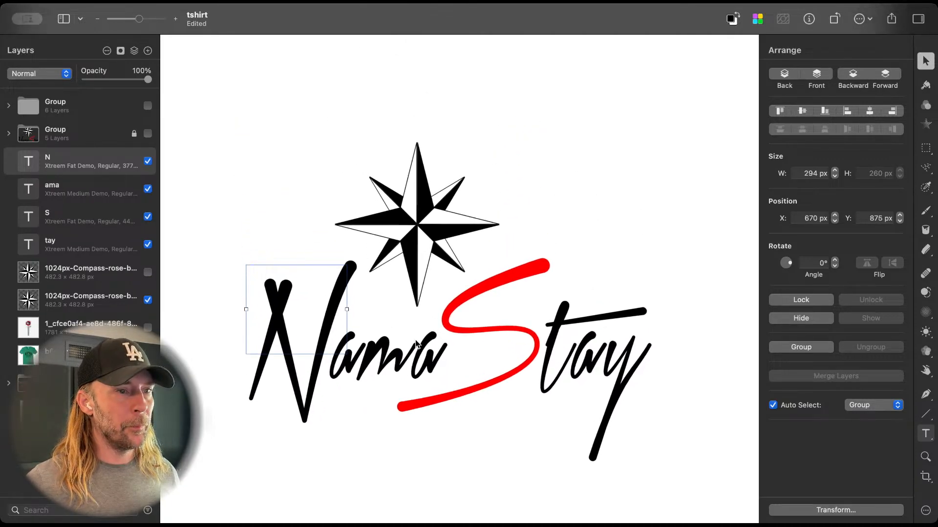
scroll(416, 344, up, 3)
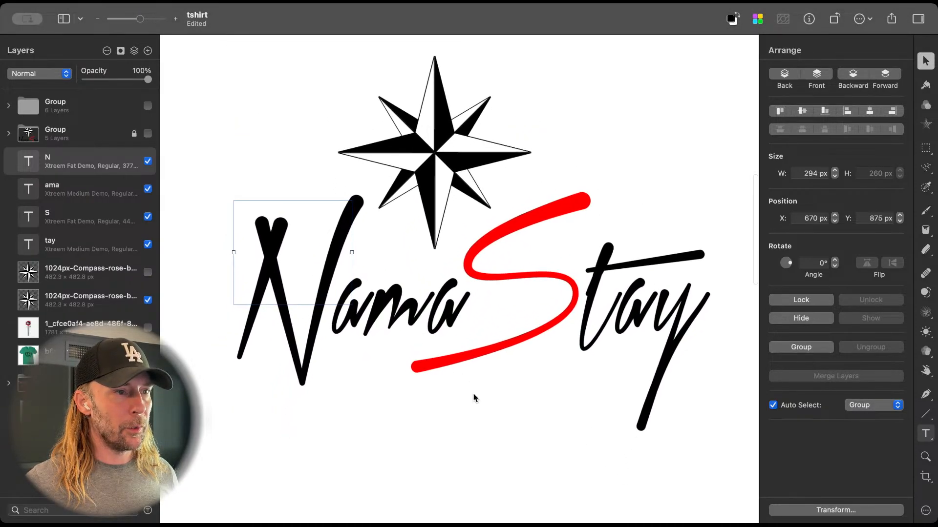
Step: Shrink the compass rose to about 188 px wide and place it above ama, between the N and the red S
click(449, 174)
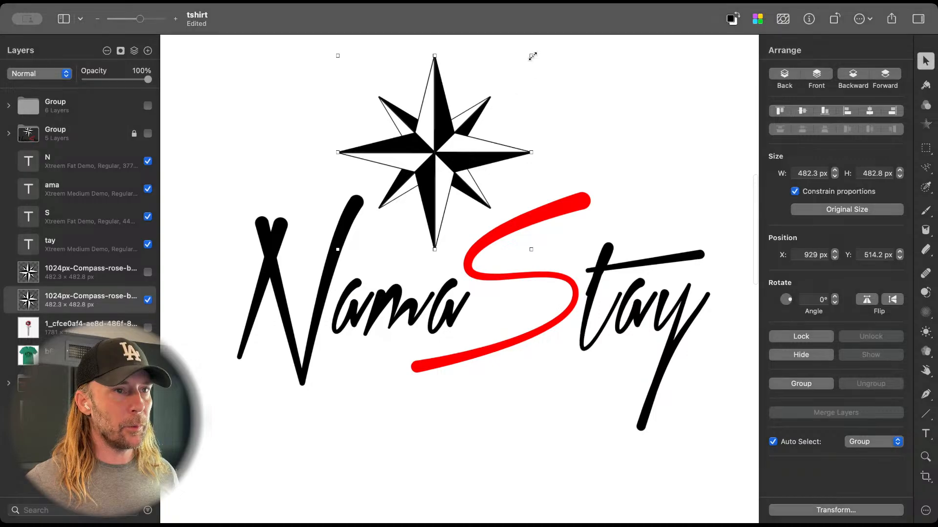
drag(531, 56, 453, 132)
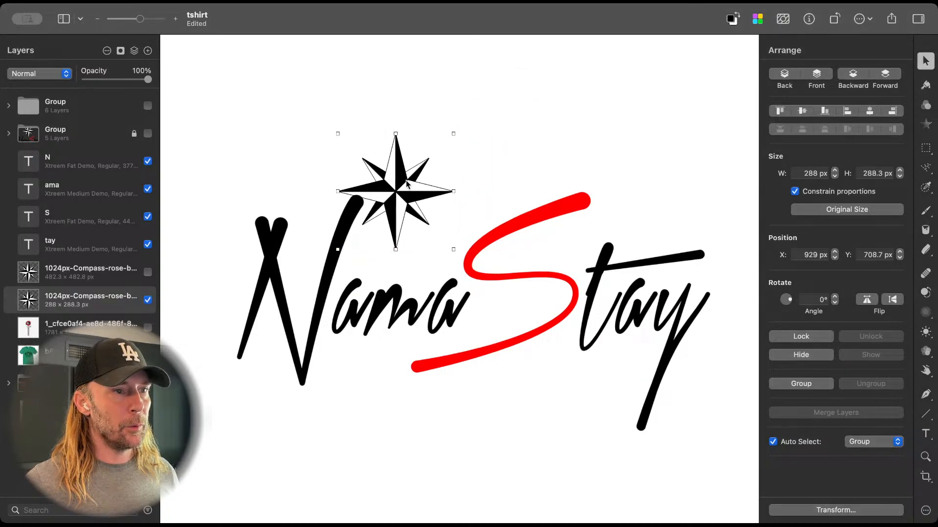
drag(399, 178, 440, 189)
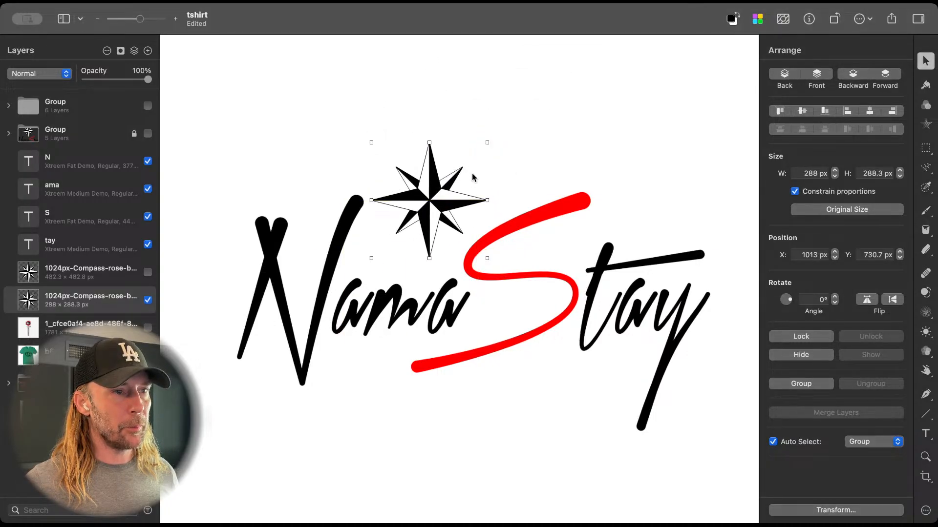
drag(488, 144, 448, 183)
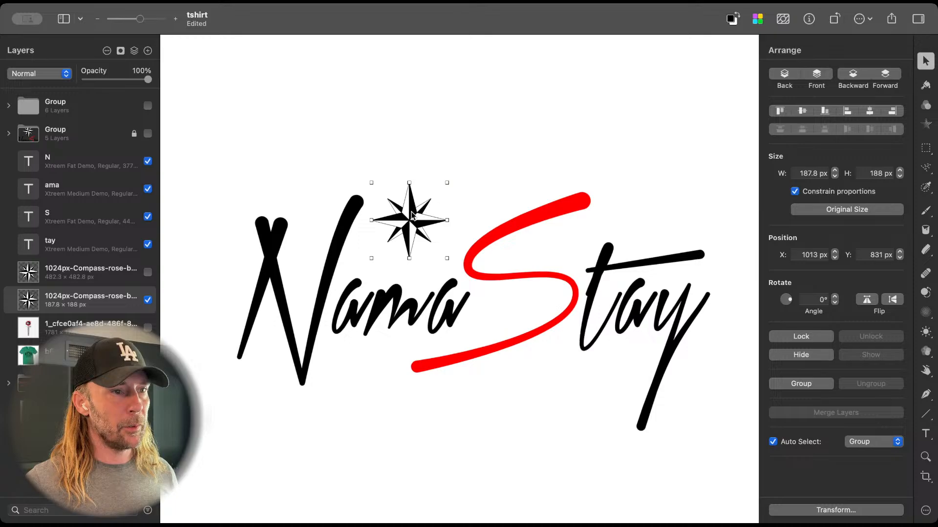
drag(411, 212, 423, 227)
Step: Duplicate the whole small-compass NamaStay logo straight below the original
scroll(423, 228, down, 2)
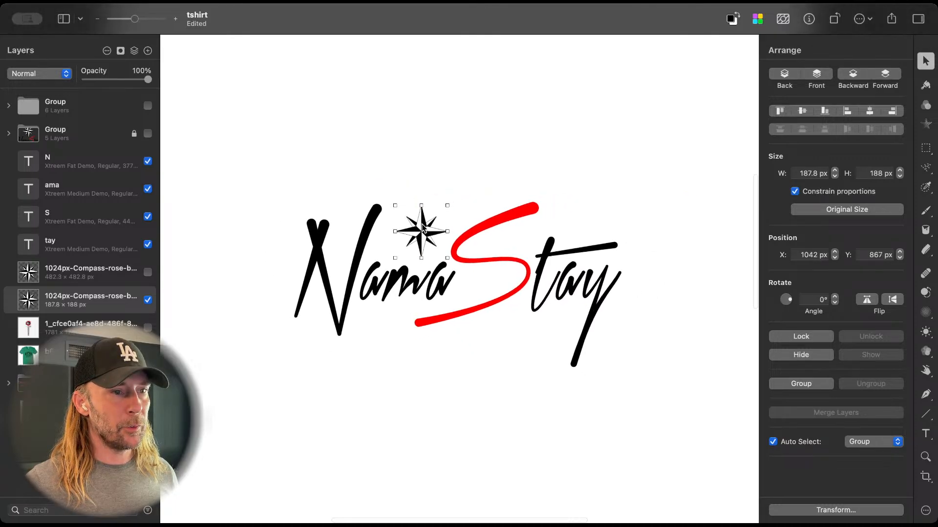
scroll(424, 228, up, 1)
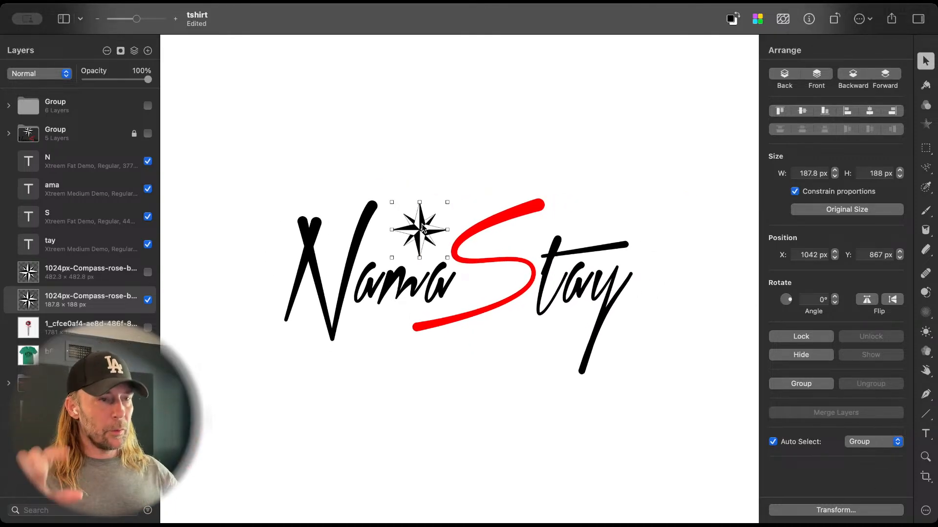
scroll(473, 450, down, 2)
scroll(472, 451, down, 2)
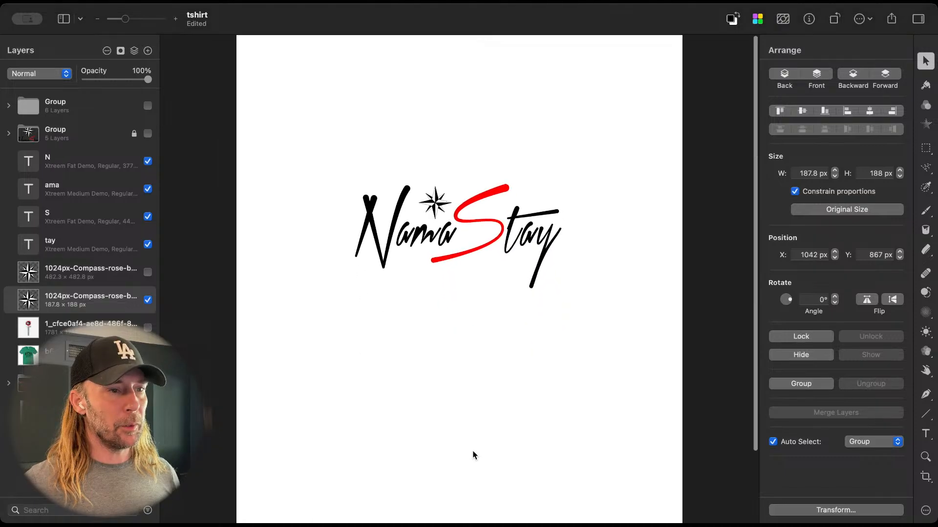
scroll(482, 396, up, 2)
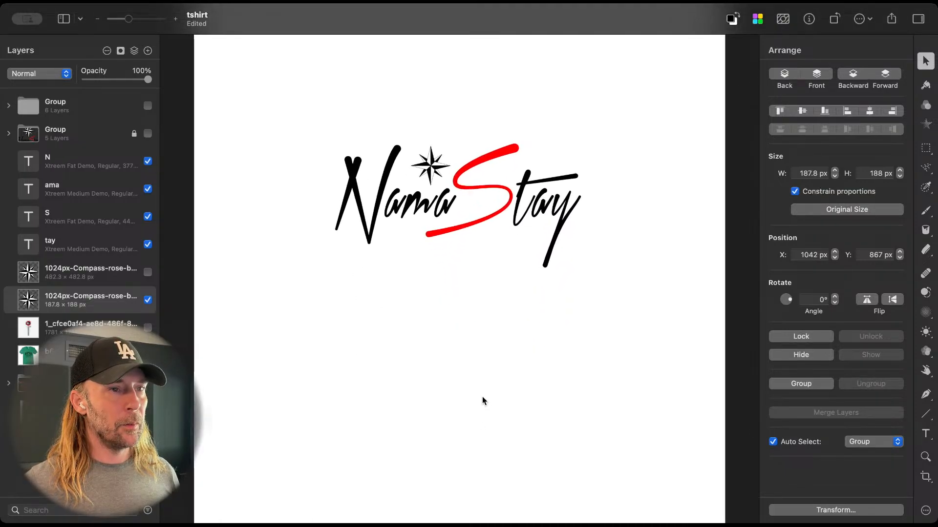
scroll(482, 397, up, 2)
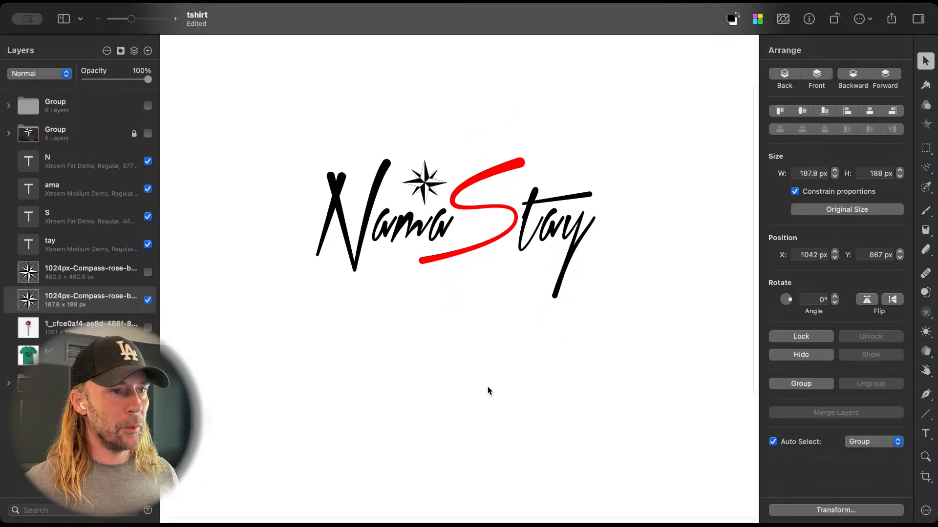
drag(277, 93, 636, 330)
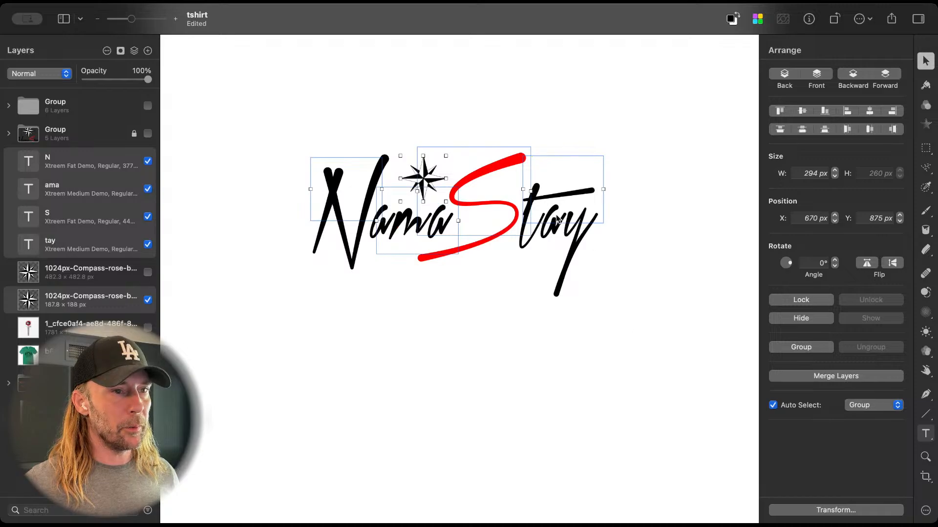
drag(433, 218, 423, 330)
Step: Enlarge the compass rose of the lower logo copy to about 485 px wide, overlapping the top of its lettering
click(428, 281)
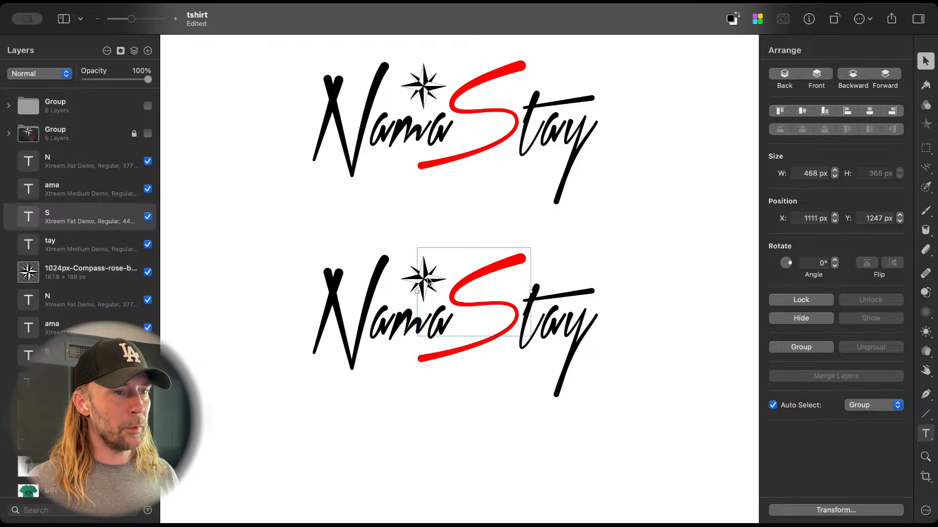
click(413, 281)
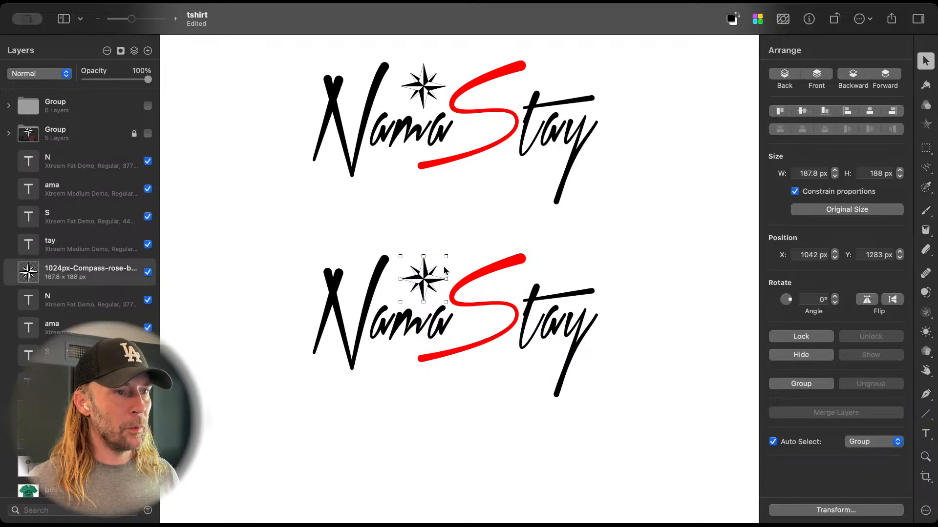
mouse_move(446, 256)
mouse_down()
mouse_move(511, 151)
mouse_move(517, 164)
mouse_move(447, 245)
mouse_up()
key(super+minus)
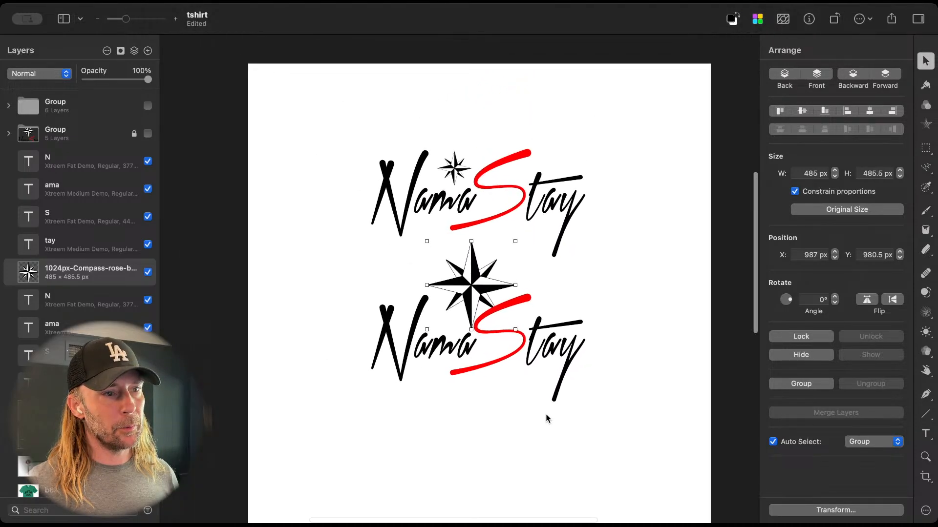
Step: Spread the two logos apart by moving the large-compass version down and the small-compass version to the top of the page
drag(313, 274, 578, 355)
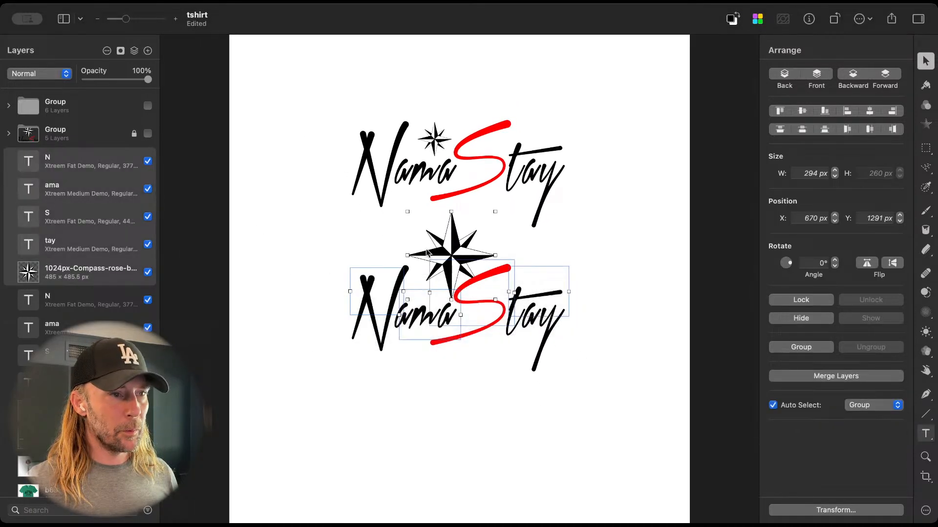
drag(445, 243, 445, 280)
drag(331, 95, 637, 211)
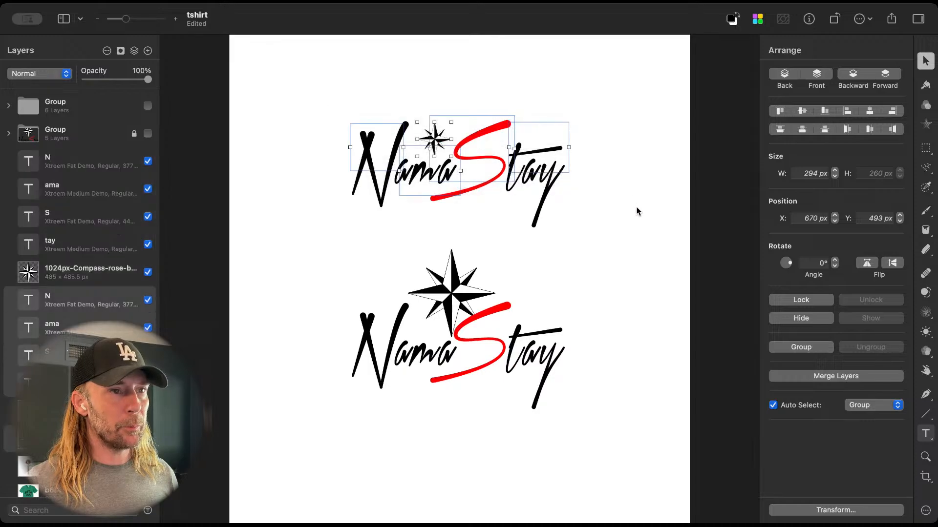
click(536, 174)
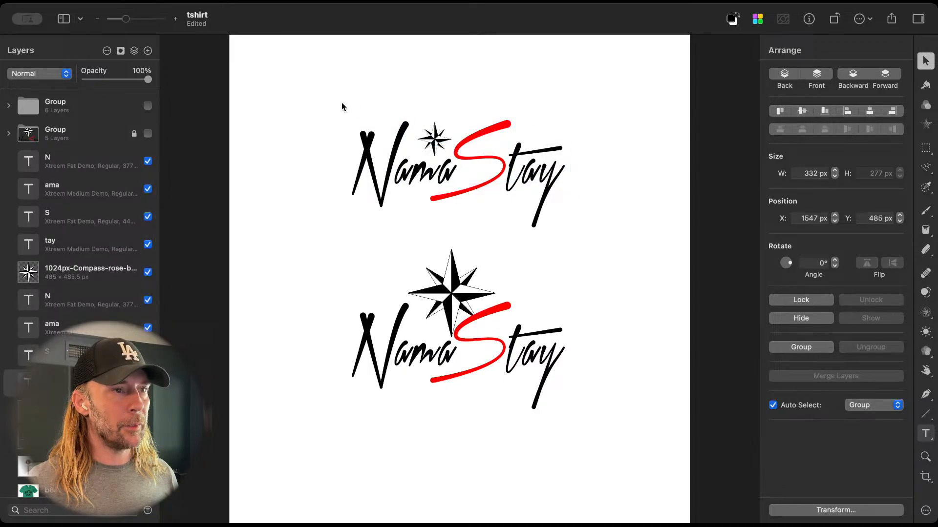
drag(341, 103, 663, 169)
drag(436, 138, 436, 65)
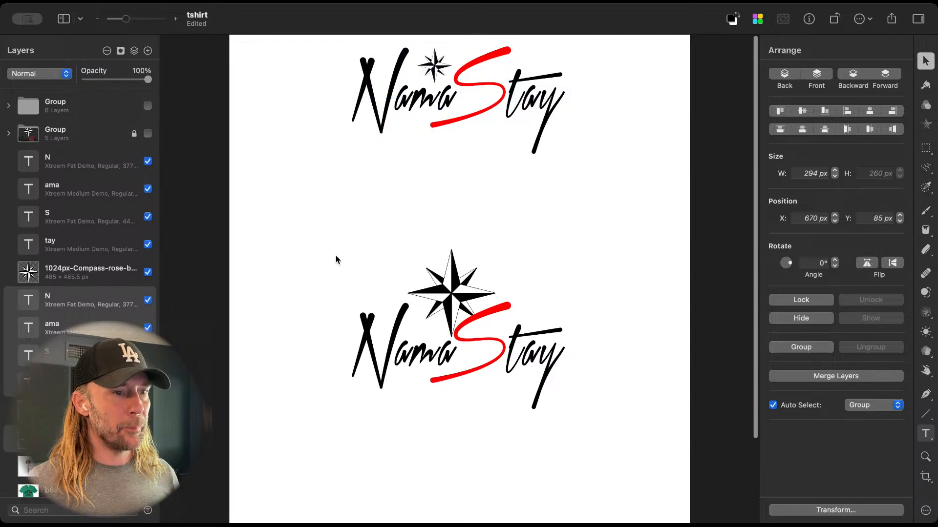
Step: Move the large-compass logo upward and raise its compass rose slightly leftward to X 964 px, Y 735.5 px
drag(335, 256, 492, 375)
drag(586, 410, 453, 235)
click(452, 359)
drag(453, 234, 476, 248)
key(super+z)
click(457, 223)
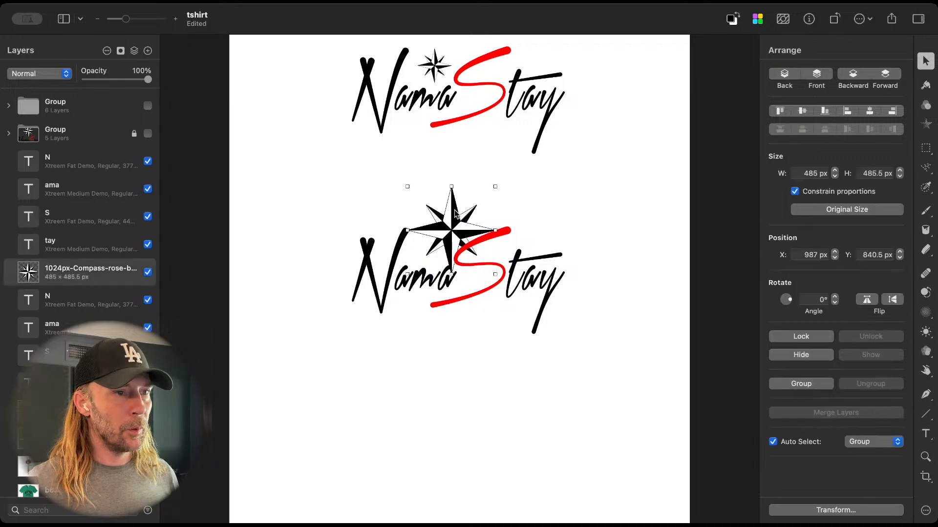
mouse_move(456, 210)
mouse_down()
mouse_move(471, 224)
mouse_move(452, 196)
mouse_up()
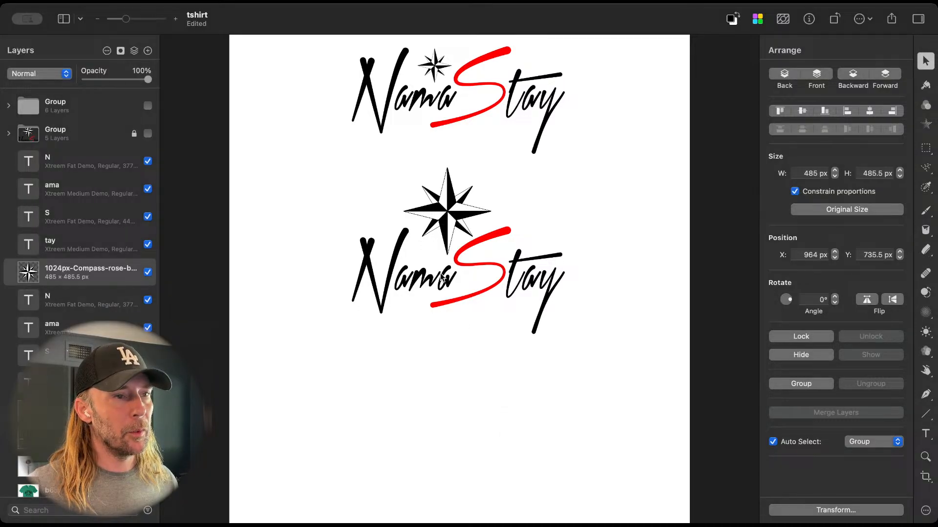
Step: Duplicate the large-compass NamaStay logo straight down into the lower part of the page
drag(320, 203, 544, 247)
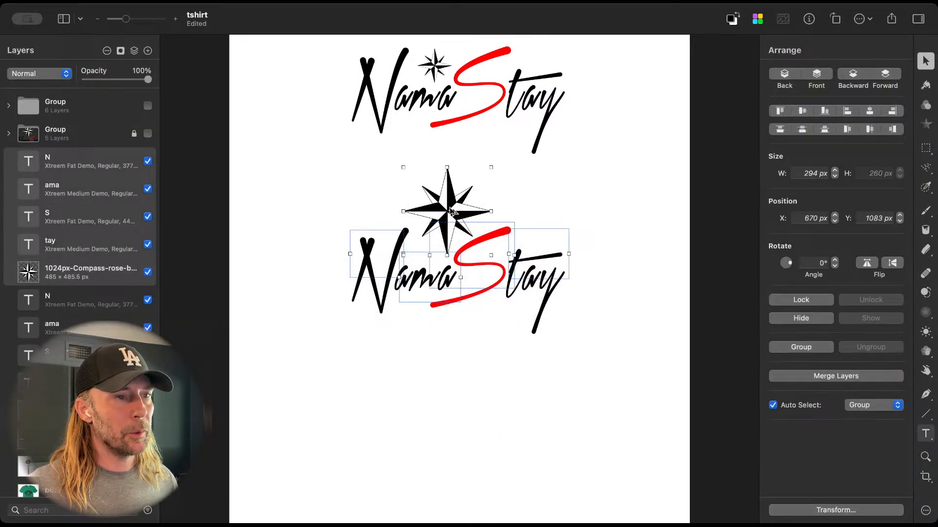
drag(441, 209, 441, 363)
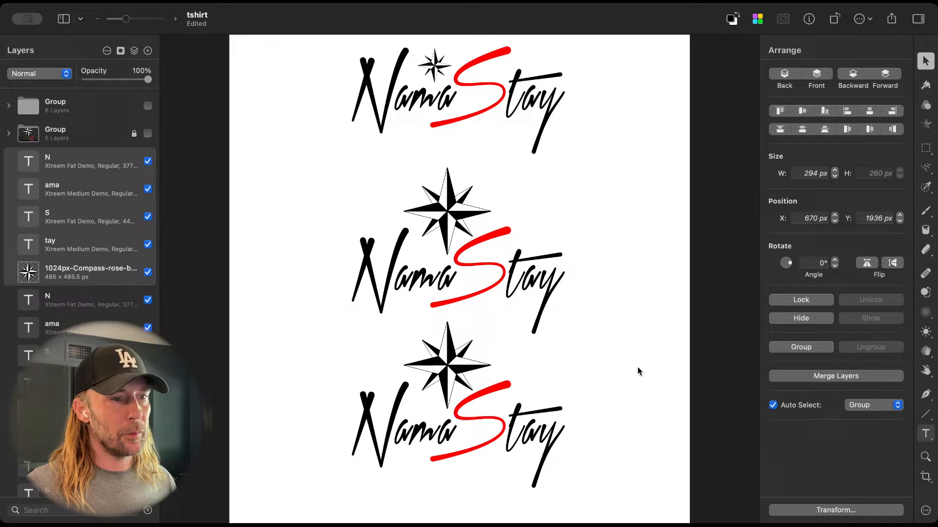
Step: Fade the compass rose of the lowest NamaStay logo to 27% opacity
click(446, 373)
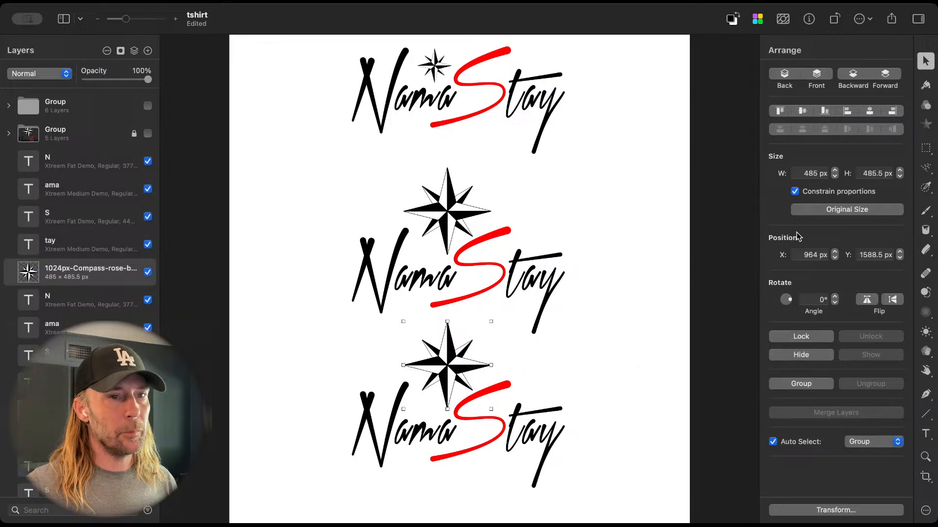
click(925, 87)
click(825, 201)
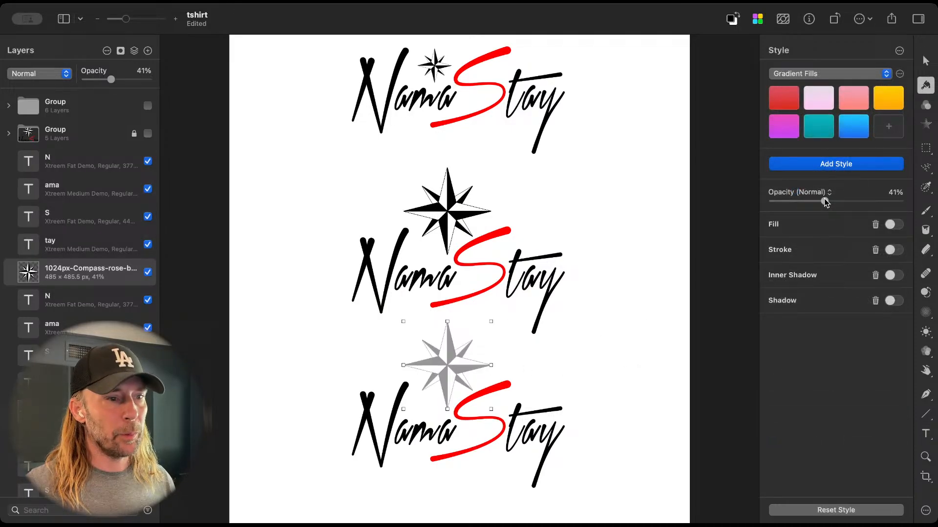
drag(826, 200, 807, 205)
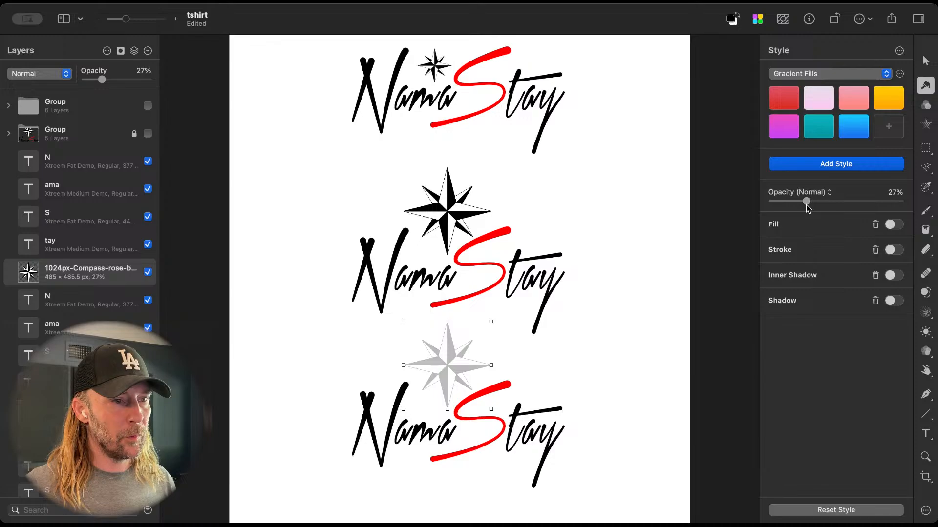
Step: Enlarge the faded compass to about 745 px wide, reduce its opacity to 12%, and center it behind the lowest logo's lettering
scroll(535, 368, down, 5)
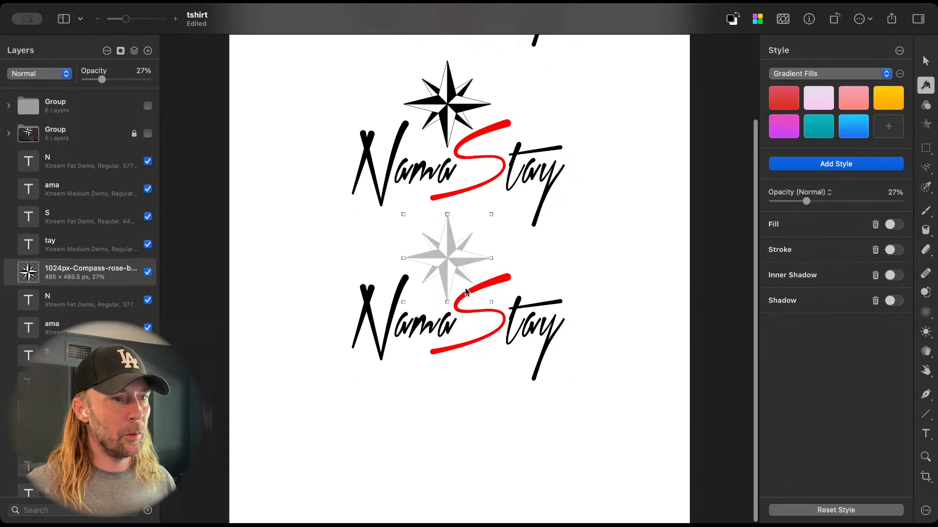
drag(491, 303, 538, 349)
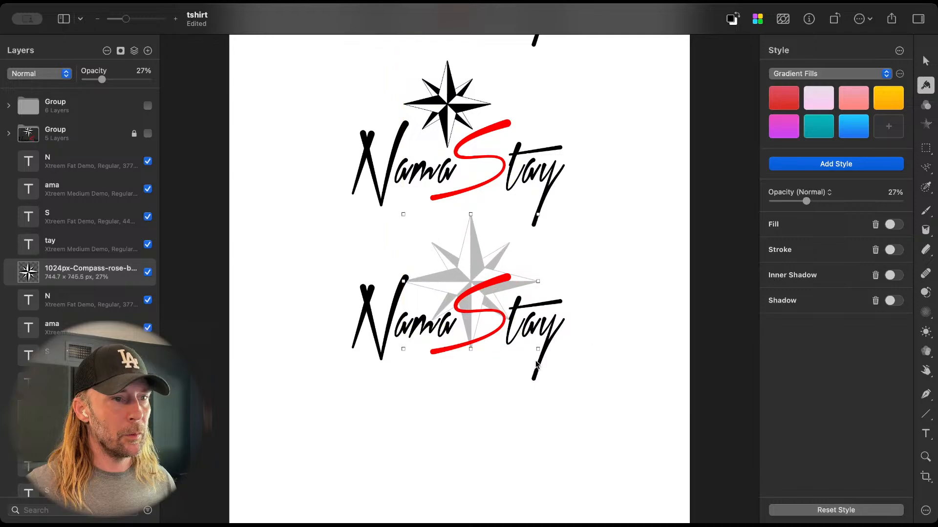
drag(806, 202, 788, 206)
drag(467, 254, 451, 286)
Step: Try the faded compass behind the N and behind the "tay" lettering, and return it to the middle of the word
click(441, 304)
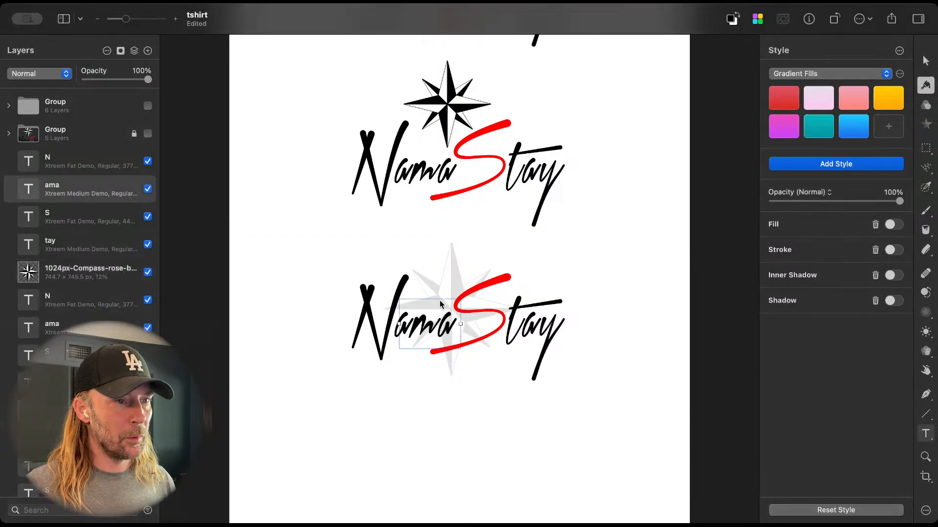
click(450, 272)
drag(450, 264, 346, 264)
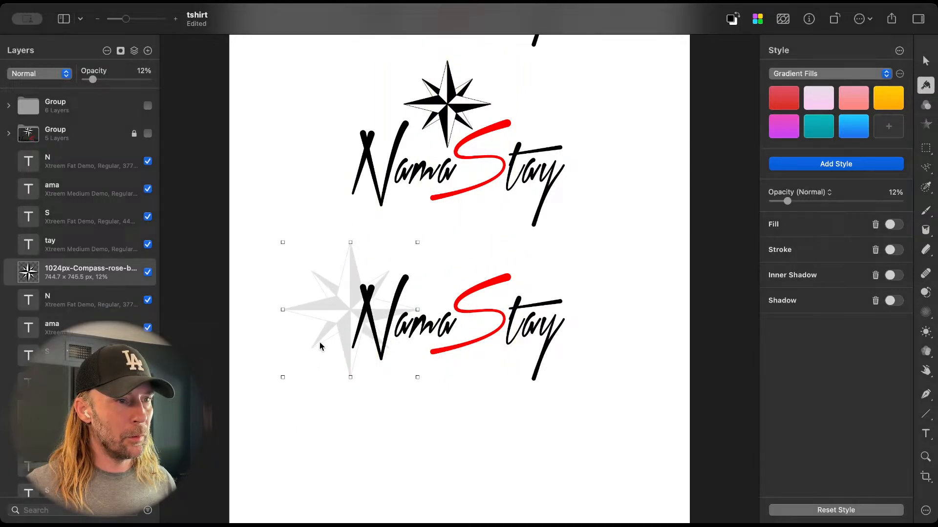
drag(322, 320, 491, 326)
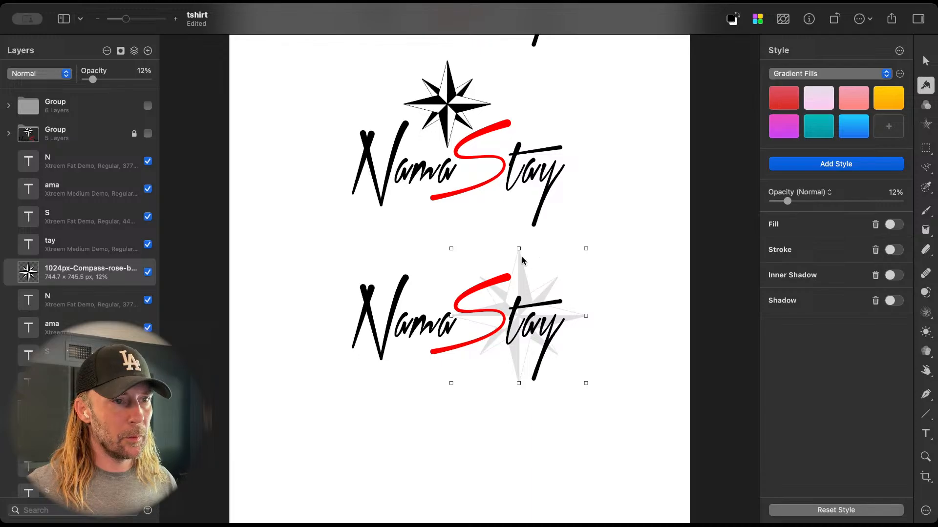
drag(522, 258, 453, 254)
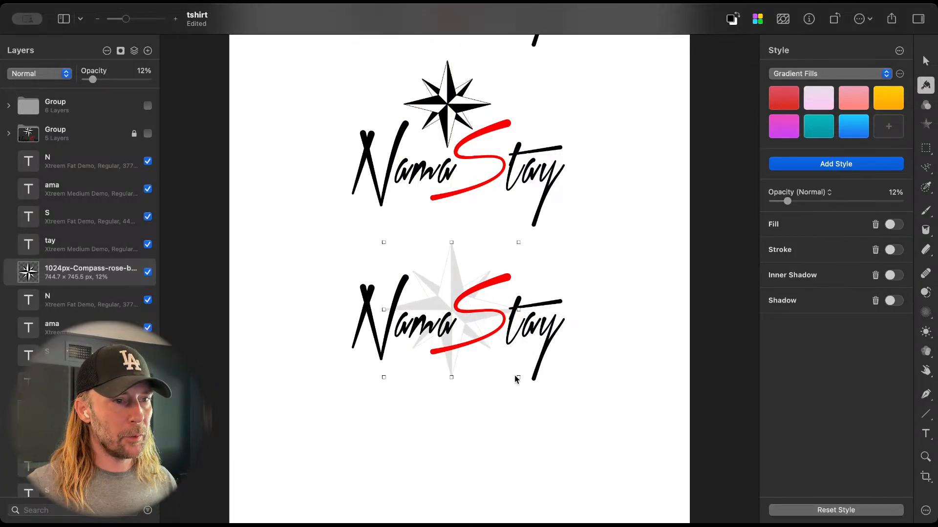
Step: Enlarge the faded compass to about 1022 px wide and recenter it behind the lowest logo's lettering
drag(517, 377, 569, 426)
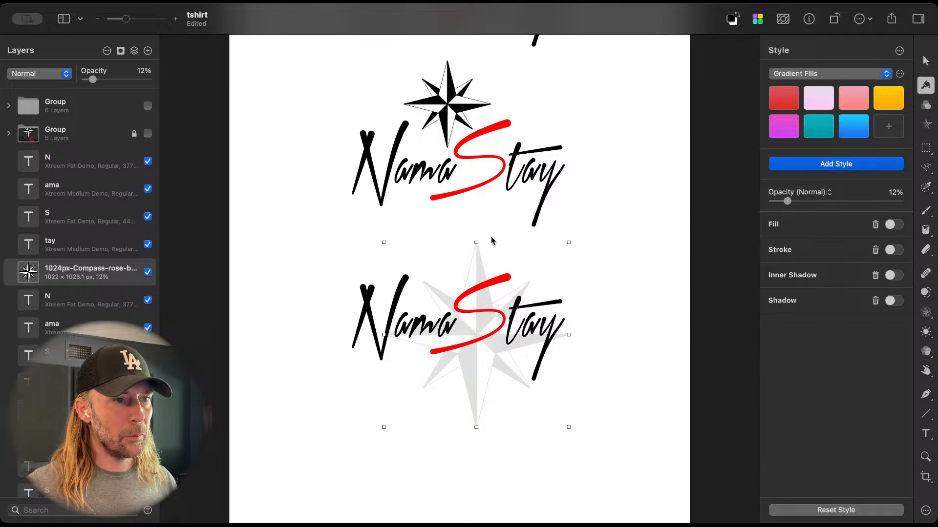
drag(477, 255, 460, 236)
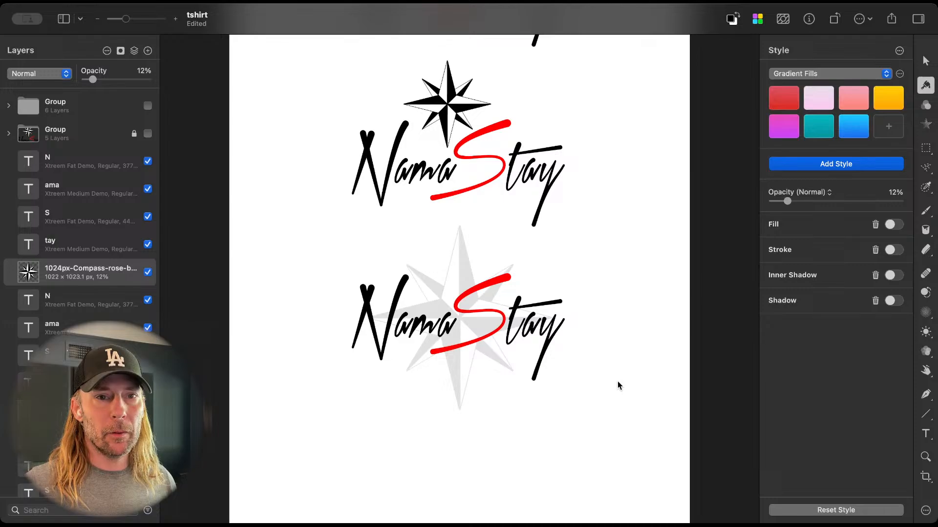
Step: Duplicate the middle large-compass logo and arrange the two copies side by side across the page
scroll(617, 386, up, 5)
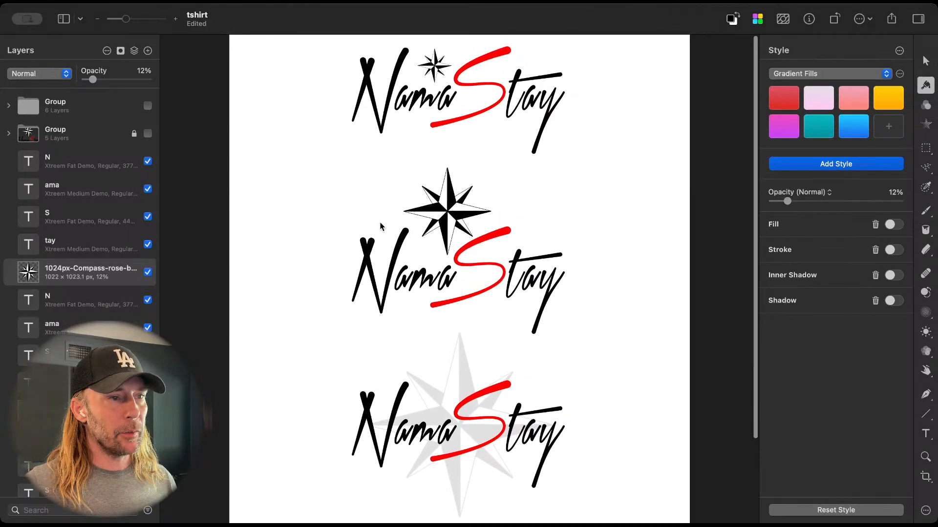
drag(293, 192, 581, 303)
drag(455, 191, 572, 194)
Step: Rotate the compass rose of the right-hand middle logo to an angle of 352.9°
click(575, 195)
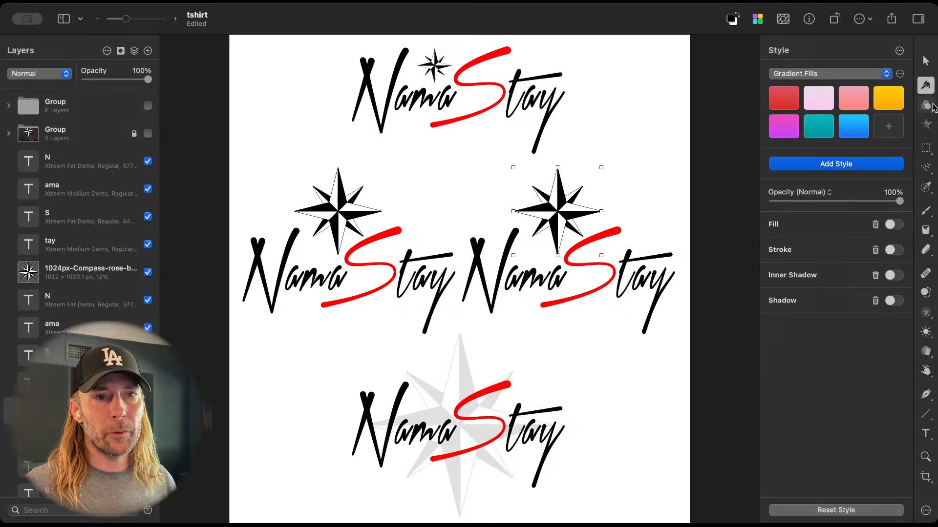
click(926, 60)
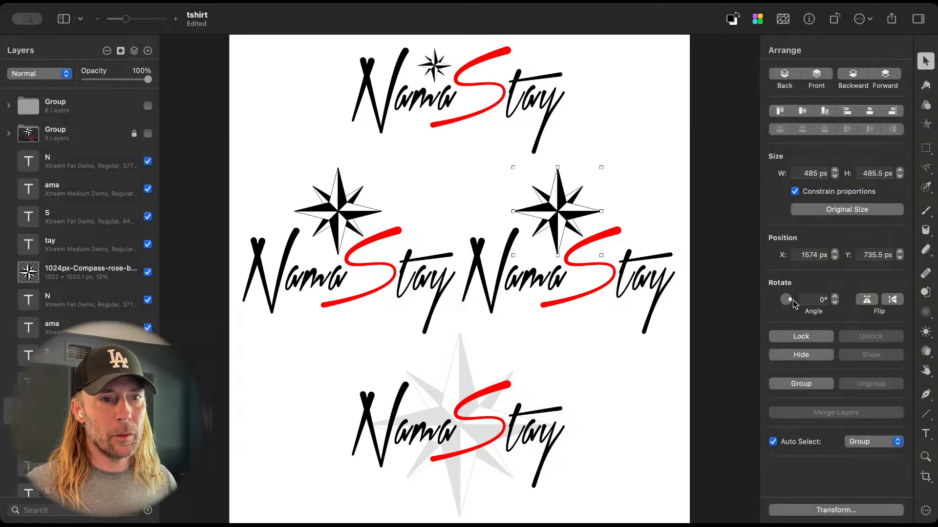
drag(788, 300, 791, 302)
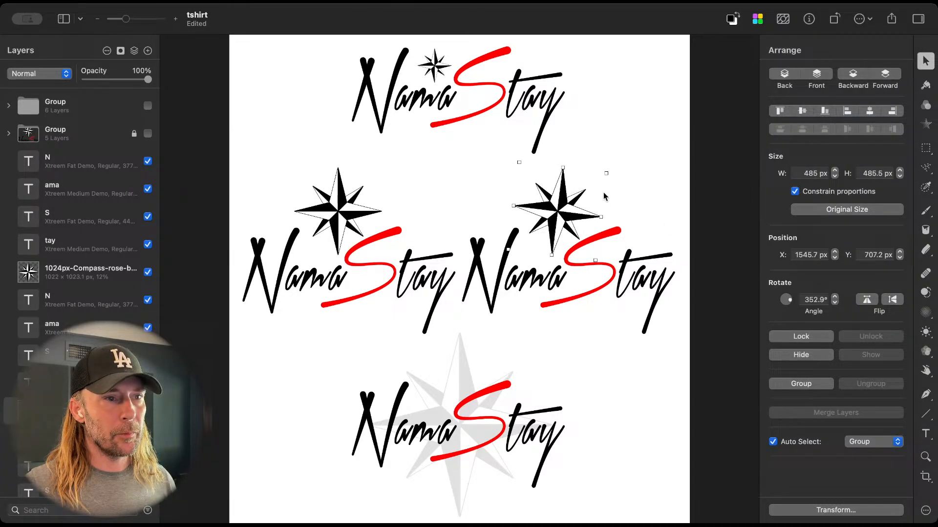
Step: Move the tilted compass slightly left and down to X 1510.7 px, Y 717.2 px, and deselect it
drag(564, 208, 554, 210)
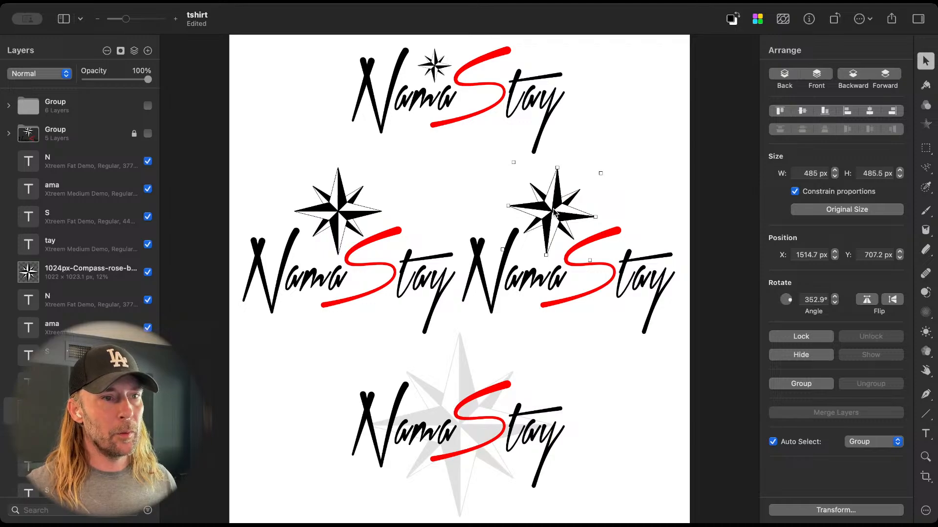
key(Down)
key(Down)
key(Left)
key(Left)
key(Left)
key(Left)
key(Down)
key(Down)
key(Down)
key(Down)
key(Down)
key(Down)
key(Down)
key(Down)
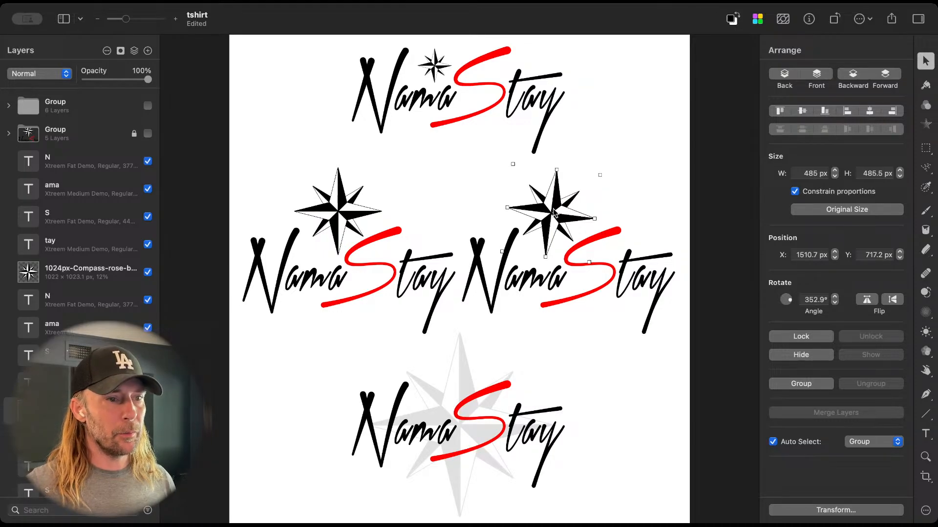
click(614, 417)
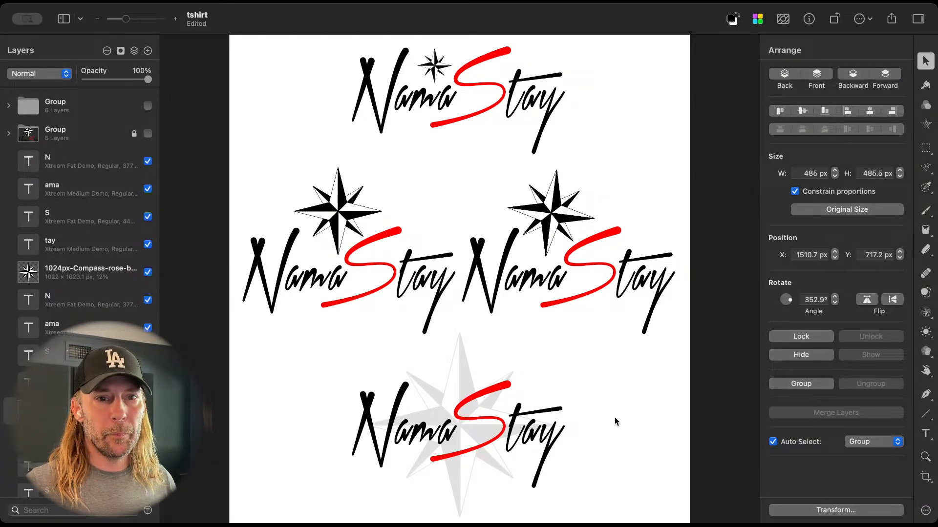
Step: Move the lowest logo's "tay" lettering left and up against the red S, to X 1507 px, Y 1908 px
click(460, 365)
click(489, 424)
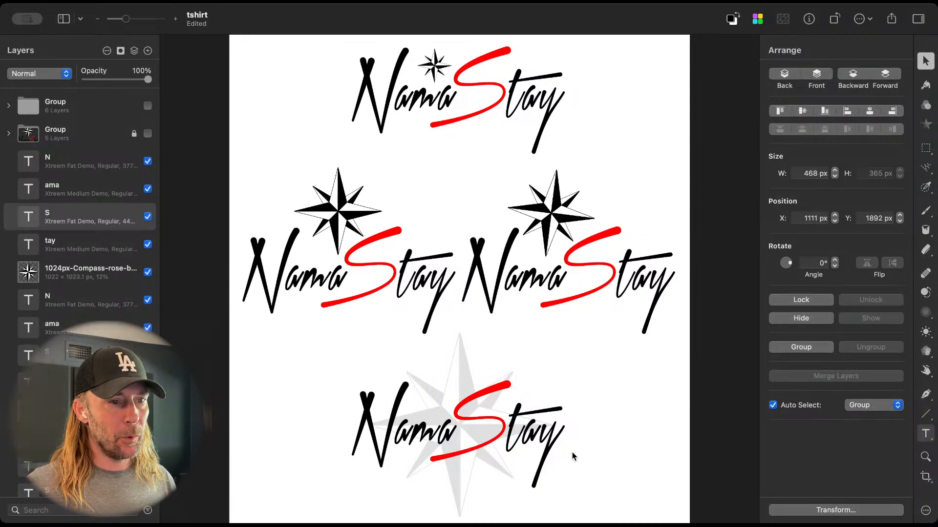
click(519, 411)
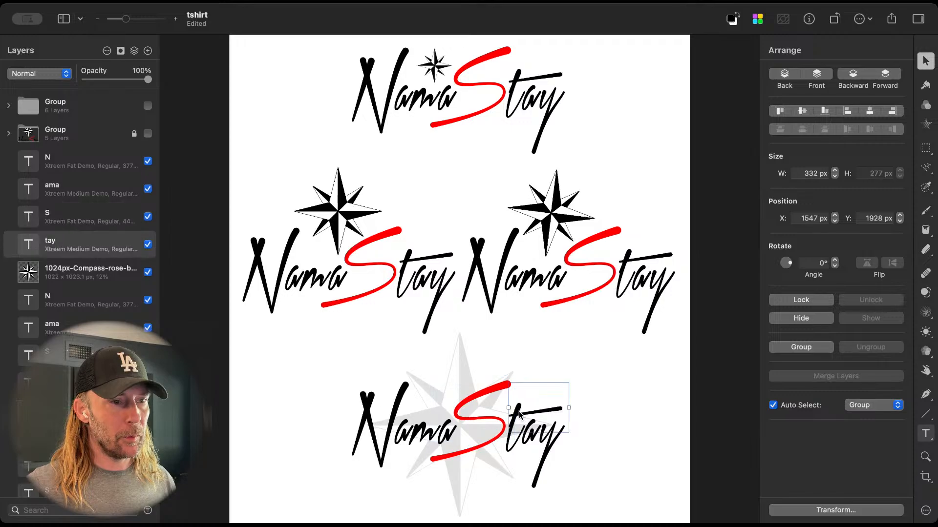
key(shift+Left)
key(shift+Left)
key(shift+Left)
key(shift+Left)
key(shift+Left)
key(shift+Left)
key(shift+Left)
key(shift+Left)
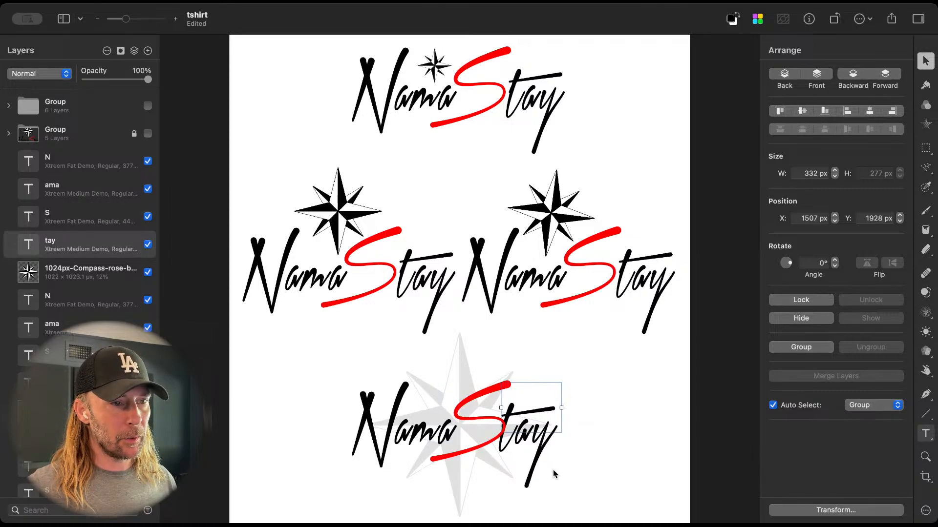
key(shift+Left)
key(shift+Left)
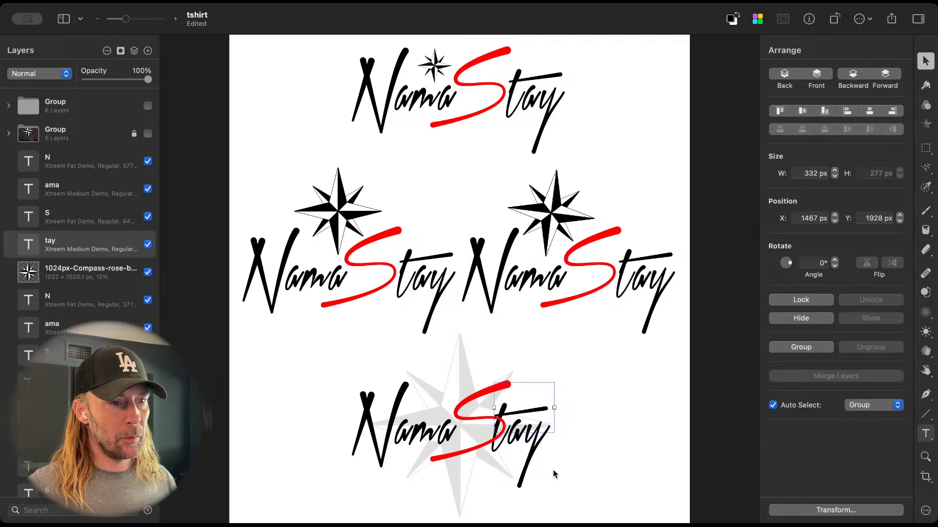
key(shift+Right)
key(shift+Right)
key(shift+Right)
key(shift+Right)
key(shift+Up)
key(shift+Up)
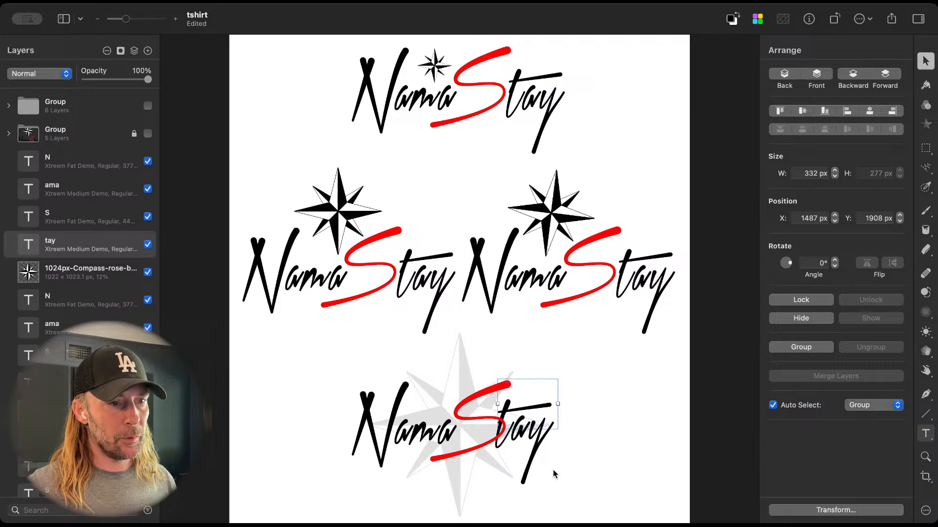
key(shift+Right)
key(shift+Right)
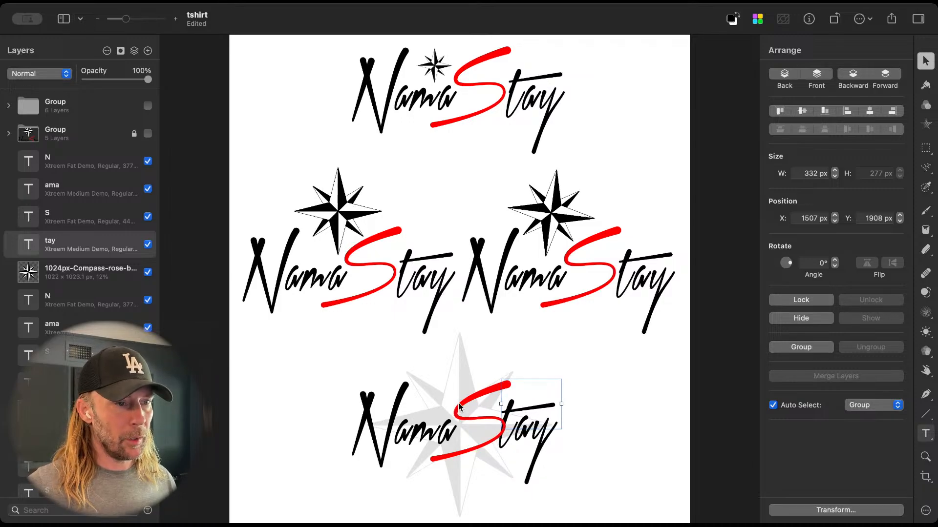
Step: Shift the lowest logo's S and "tay" together toward "ama", placing the S at X 1051 px, Y 1892 px
shift+click(480, 398)
key(shift+Left)
key(shift+Left)
key(shift+Left)
key(shift+Left)
key(shift+Left)
key(shift+Left)
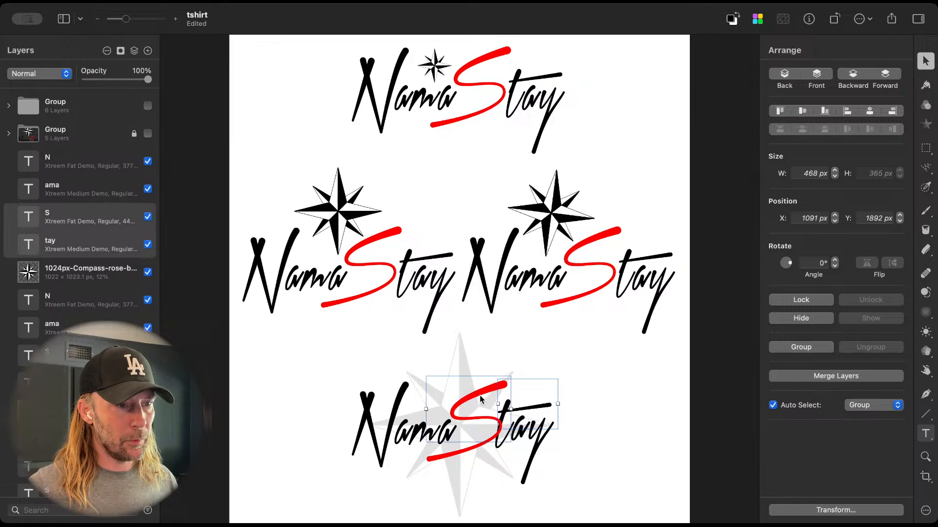
key(shift+Up)
key(shift+Up)
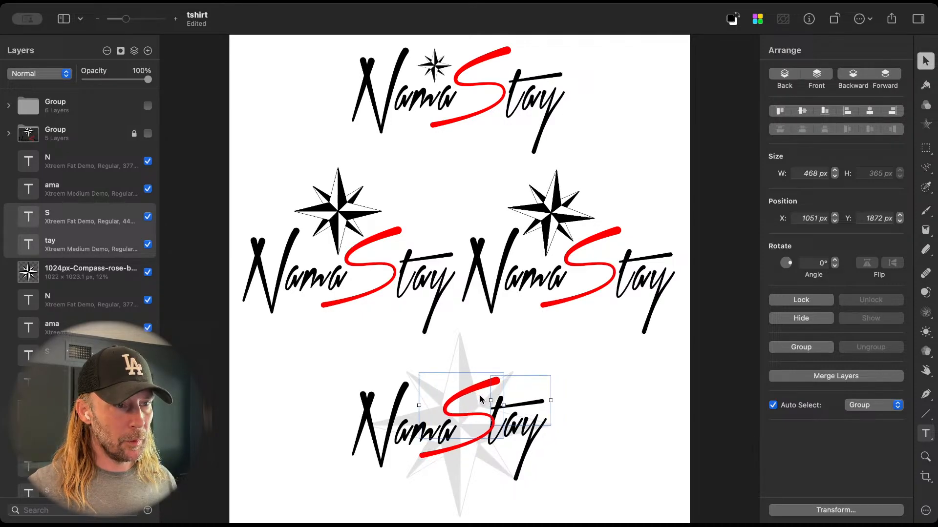
key(shift+Down)
key(shift+Down)
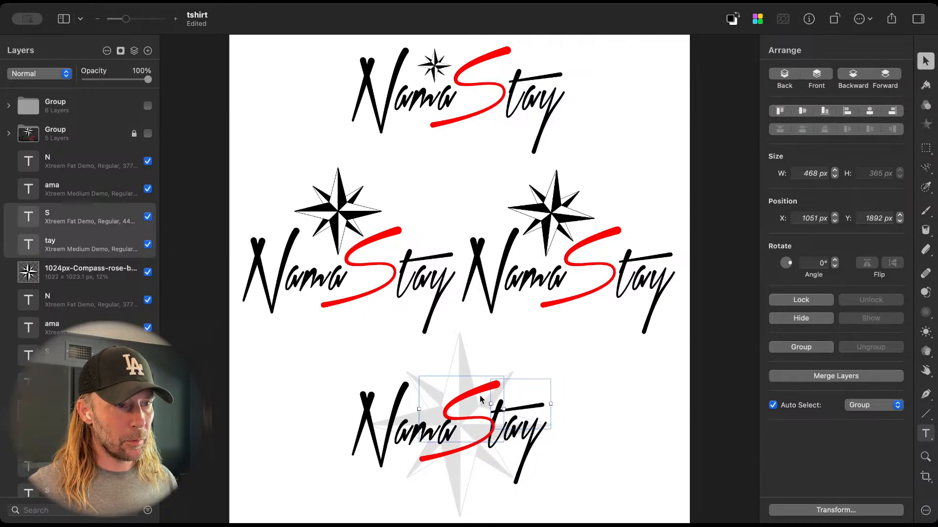
Step: Slide the S and "tay" together far left over the N and slightly down, placing the S at X 689 px, Y 1906 px
key(shift+Down)
key(shift+Down)
key(shift+Left)
key(shift+Left)
key(shift+Left)
key(shift+Left)
key(shift+Left)
key(shift+Left)
key(shift+Left)
key(shift+Left)
key(shift+Left)
key(shift+Left)
key(shift+Left)
key(shift+Left)
key(shift+Left)
key(shift+Left)
key(shift+Left)
key(shift+Left)
key(shift+Left)
key(shift+Left)
key(shift+Left)
key(shift+Left)
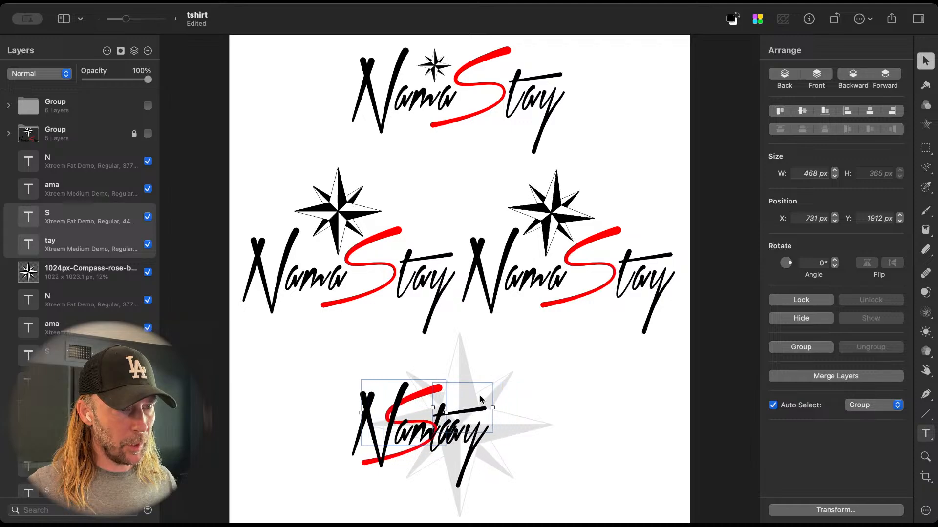
key(shift+Left)
key(shift+Left)
key(shift+Left)
key(shift+Left)
key(Left)
key(Left)
key(Up)
key(Up)
key(Up)
key(Down)
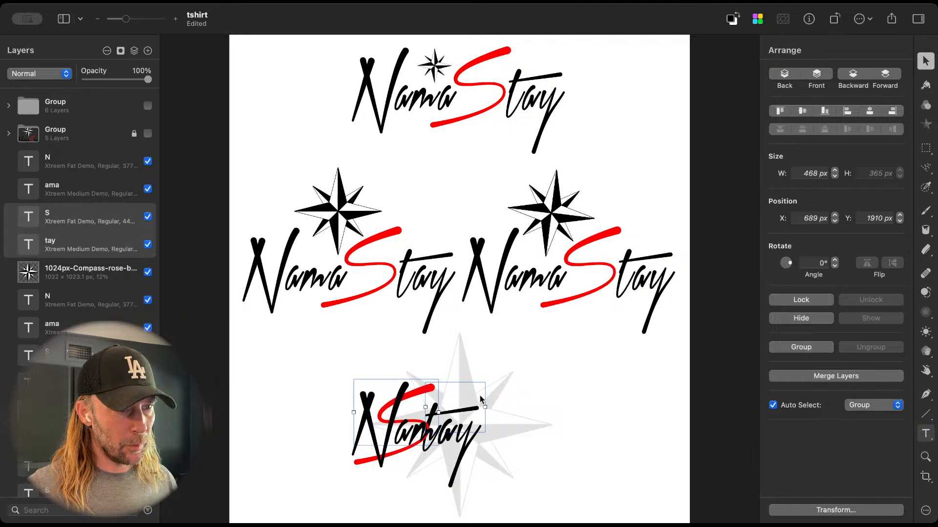
key(Up)
key(Up)
key(Up)
key(Up)
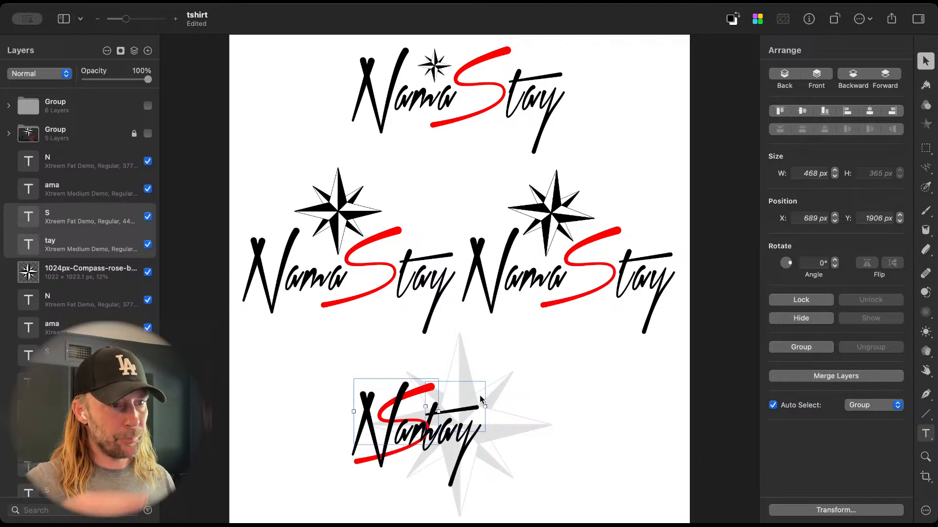
Step: Move the S and "tay" together back to the right so the S overlaps the end of "ama" at X 989 px
key(shift+Right)
key(shift+Right)
key(shift+Right)
key(shift+Right)
key(shift+Right)
key(shift+Right)
key(shift+Right)
key(shift+Right)
key(shift+Right)
key(shift+Right)
key(shift+Right)
key(shift+Right)
key(shift+Right)
key(shift+Right)
key(shift+Right)
key(shift+Right)
key(shift+Right)
key(shift+Right)
key(shift+Right)
key(shift+Right)
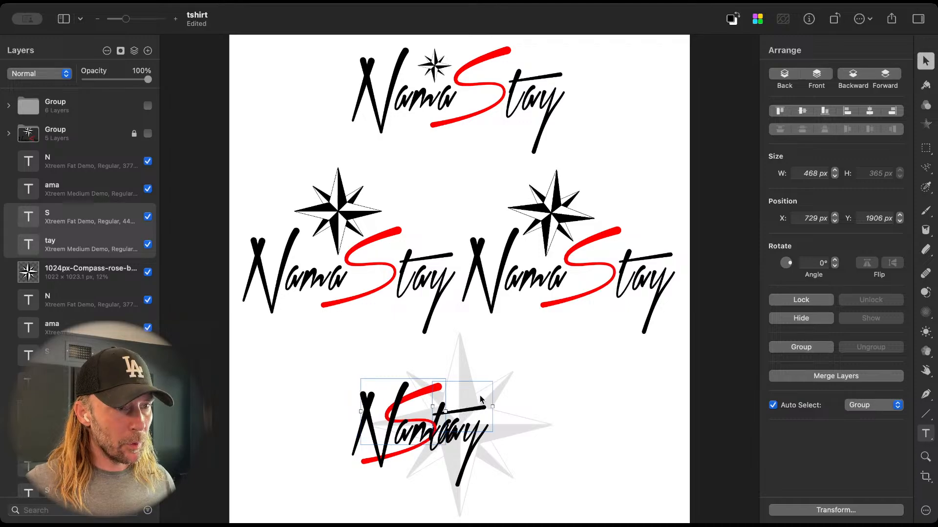
key(shift+Right)
key(shift+Right)
key(shift+Right)
key(shift+Right)
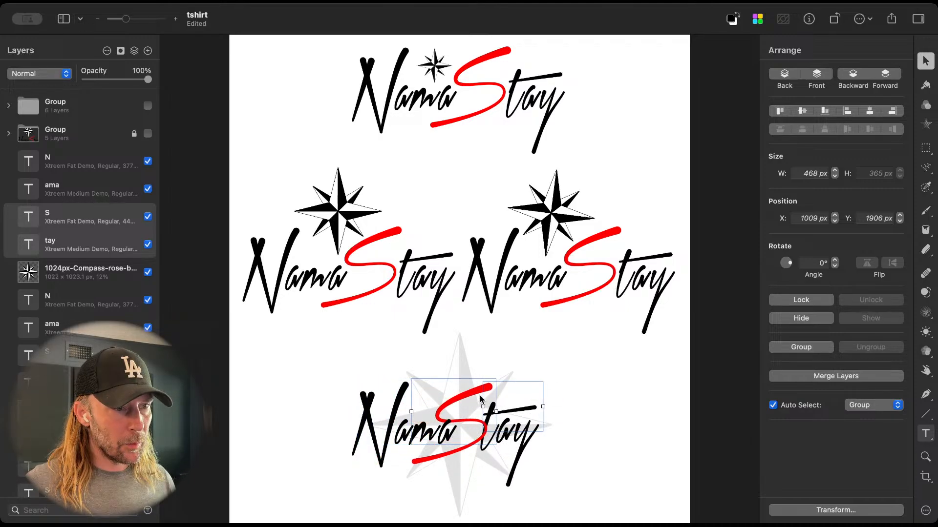
key(shift+Left)
key(shift+Left)
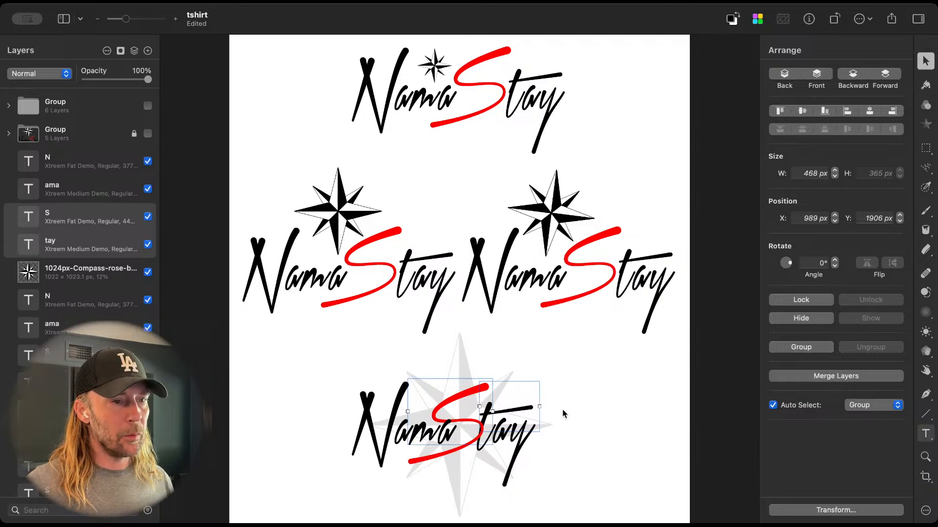
Step: Nudge the "tay" lettering alone slightly right of the S, to X 1397 px
click(486, 418)
click(506, 435)
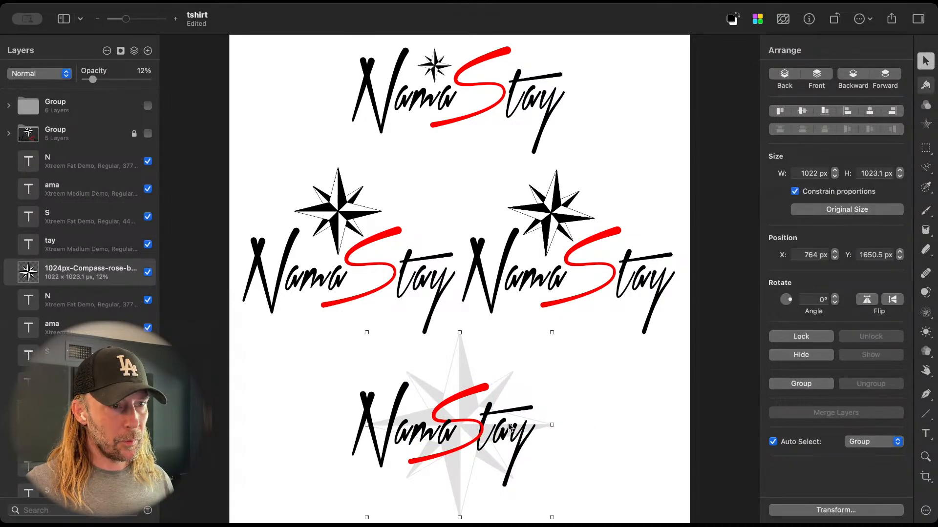
click(510, 428)
key(Right)
key(Right)
key(Right)
key(Right)
key(Right)
key(Right)
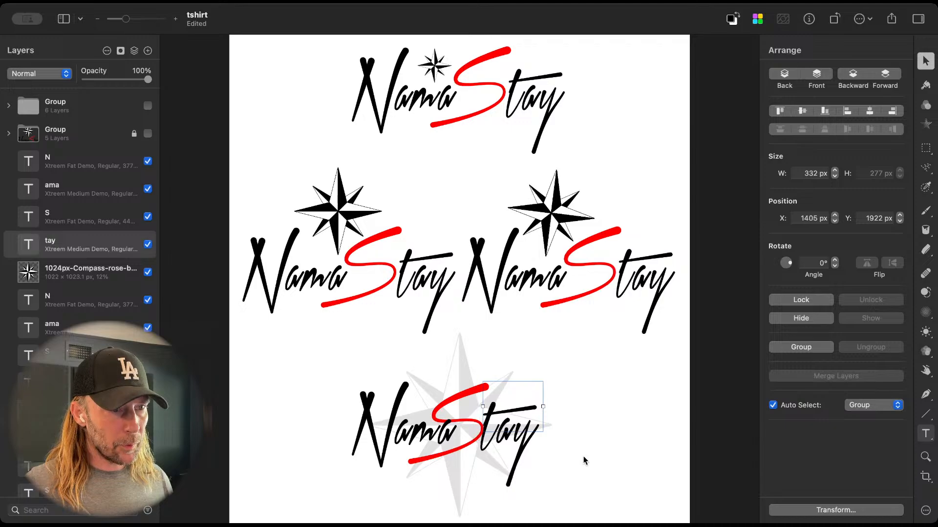
key(Right)
key(Right)
key(Right)
key(Right)
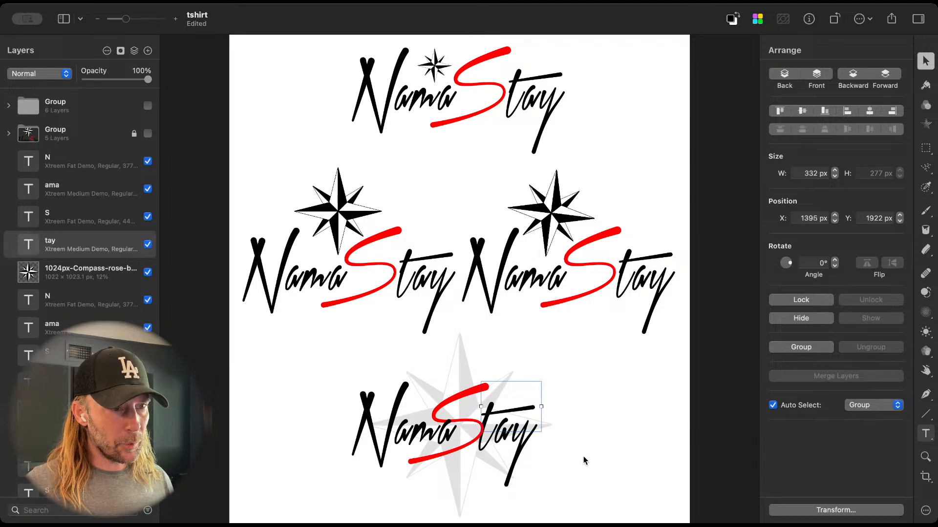
key(Right)
key(Right)
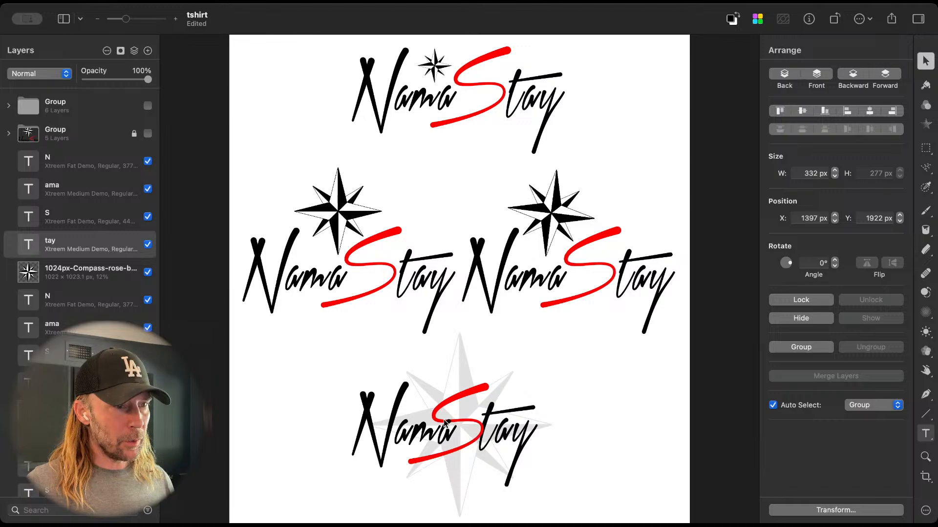
Step: Move the N of the lowest logo right, closer to "ama", to X 690 px
click(361, 414)
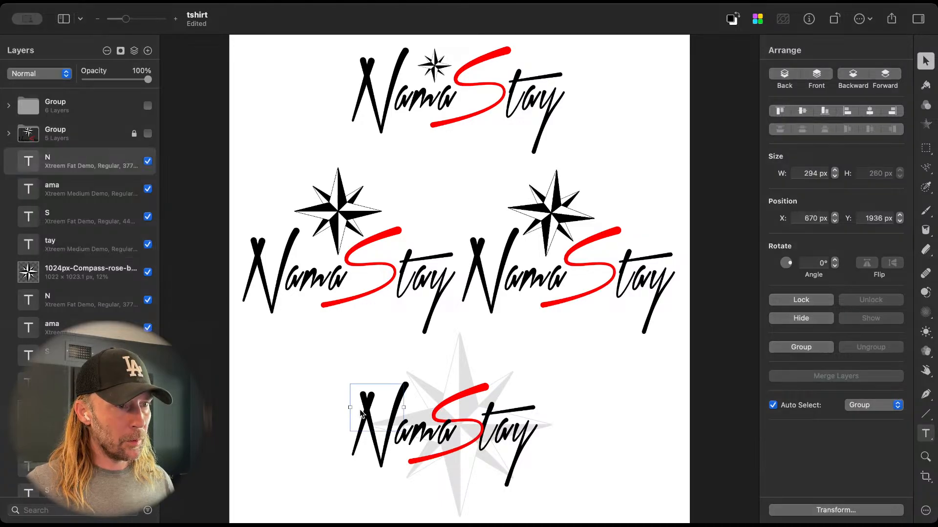
key(shift+Right)
key(shift+Right)
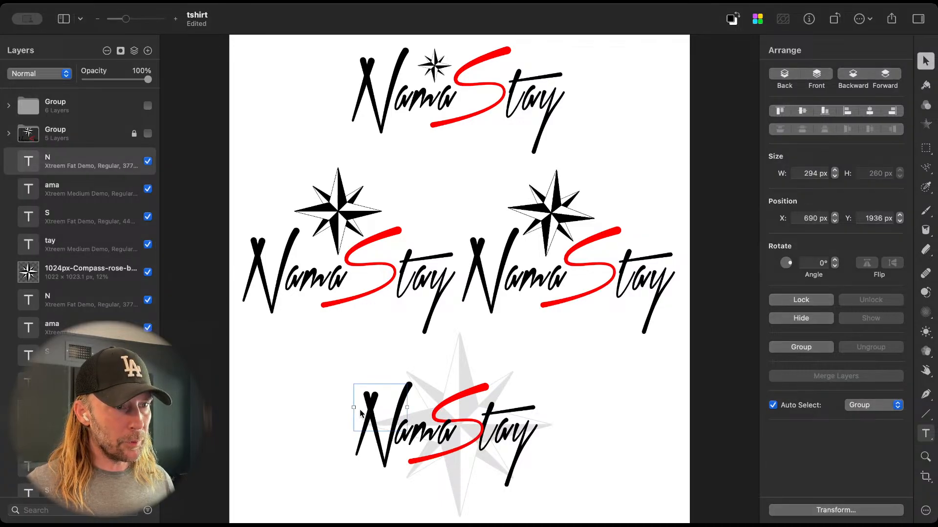
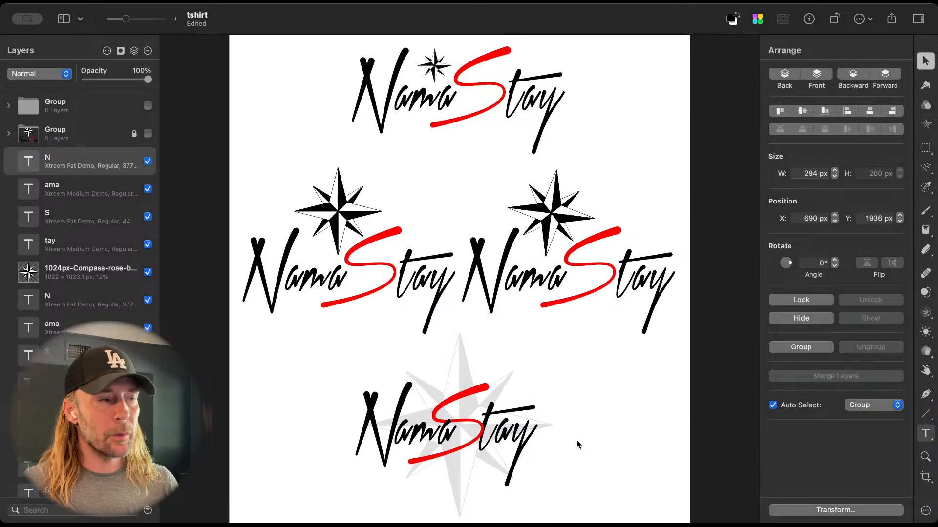
Step: Shrink the faint compass behind the lowest logo to about 949 × 950 px
click(461, 369)
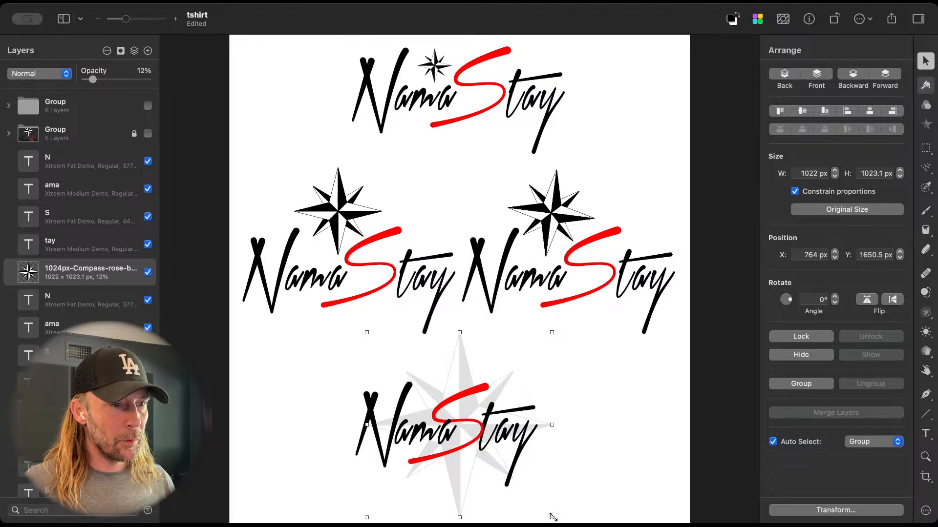
mouse_move(551, 517)
mouse_down()
mouse_move(524, 496)
mouse_move(537, 512)
mouse_up()
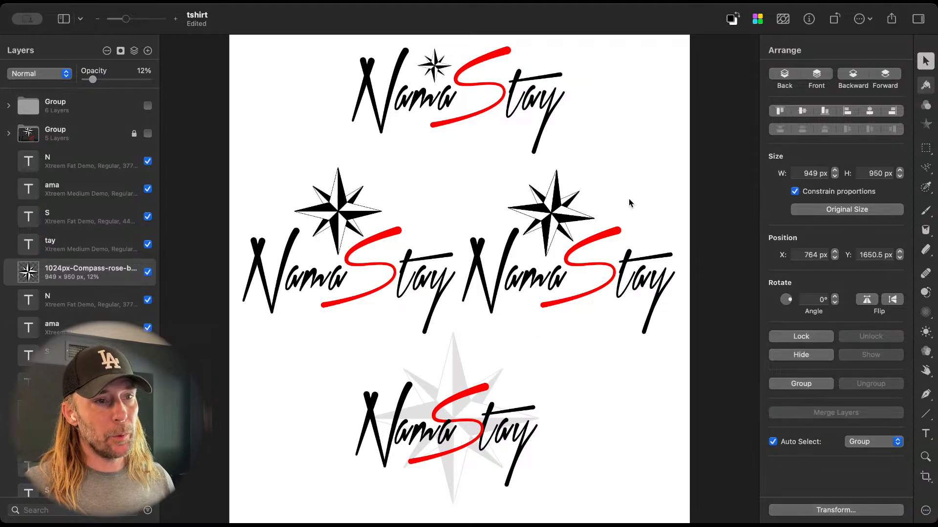
drag(638, 176, 513, 298)
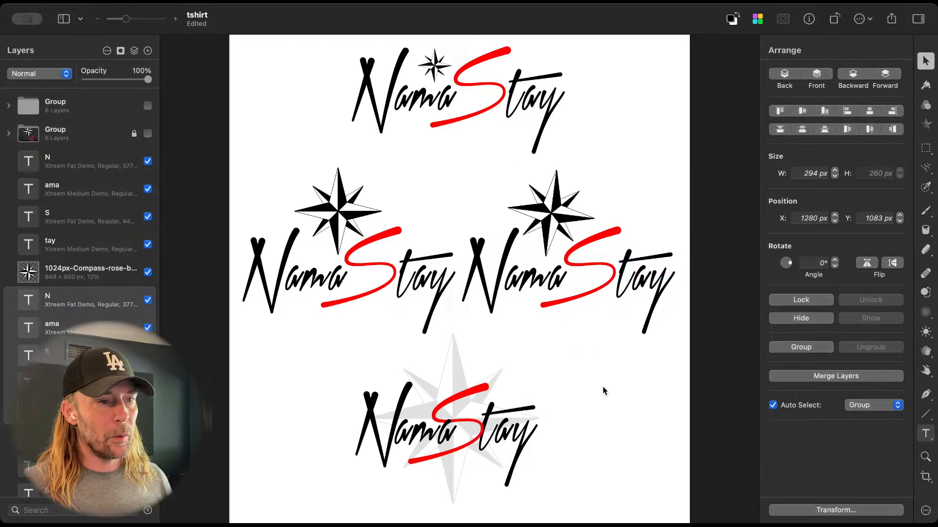
click(454, 373)
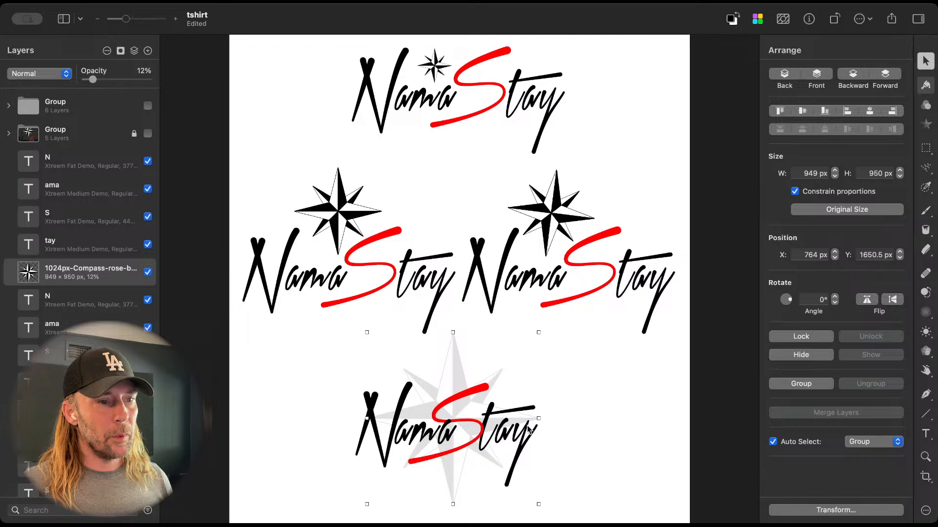
Step: Move the S and "tay" of the lowest logo right, away from "ama", placing the S at X 1169 px
click(474, 394)
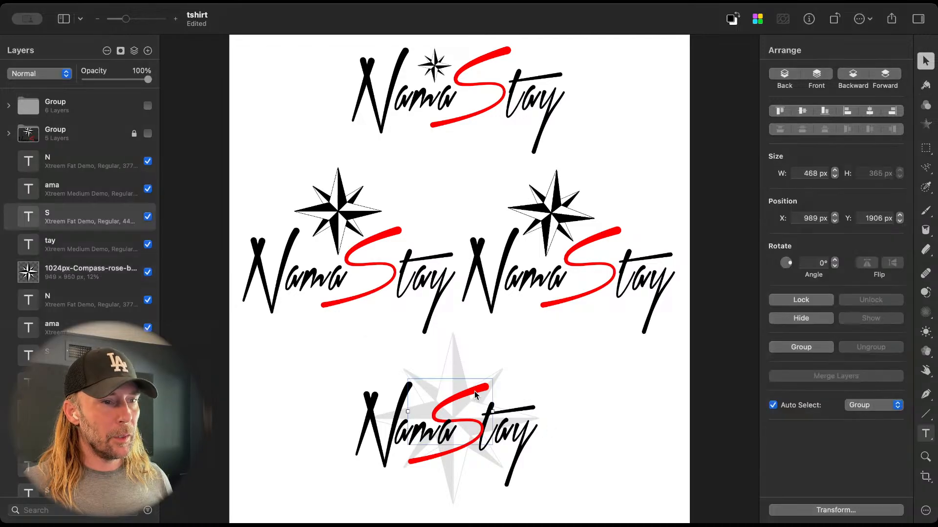
click(496, 429)
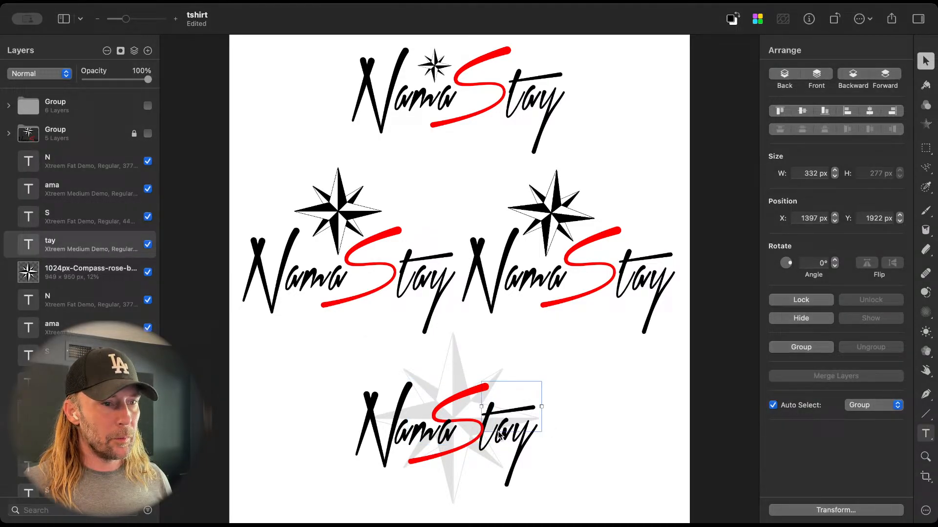
shift+click(449, 402)
key(shift+Right)
key(shift+Right)
key(shift+Right)
key(shift+Right)
key(shift+Right)
key(shift+Right)
key(shift+Right)
key(shift+Right)
key(shift+Right)
key(shift+Right)
key(shift+Right)
key(shift+Right)
key(shift+Right)
key(shift+Right)
key(shift+Right)
key(shift+Right)
key(shift+Right)
key(shift+Right)
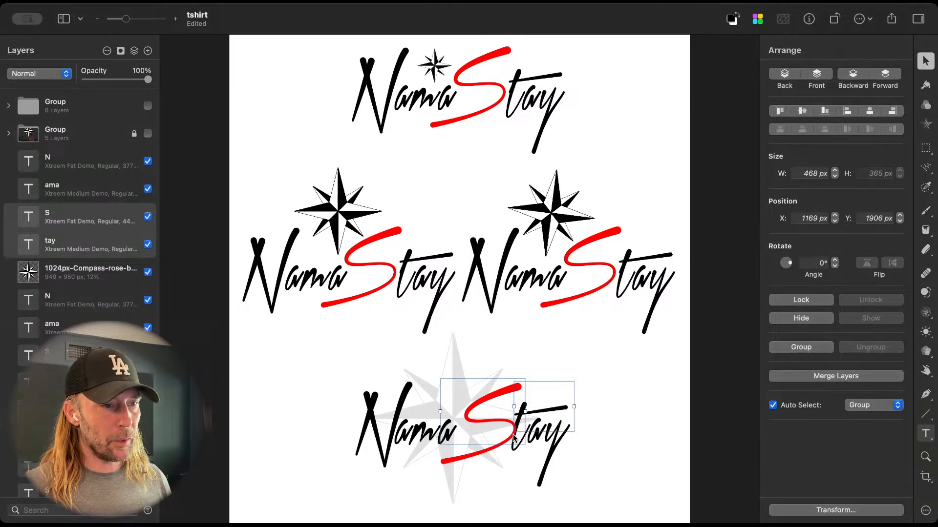
Step: Slide the S and "tay" together left over "ama" until the S sits at X 829 px
key(shift+Left)
key(shift+Left)
key(shift+Left)
key(shift+Left)
key(shift+Left)
key(shift+Left)
key(shift+Left)
key(shift+Left)
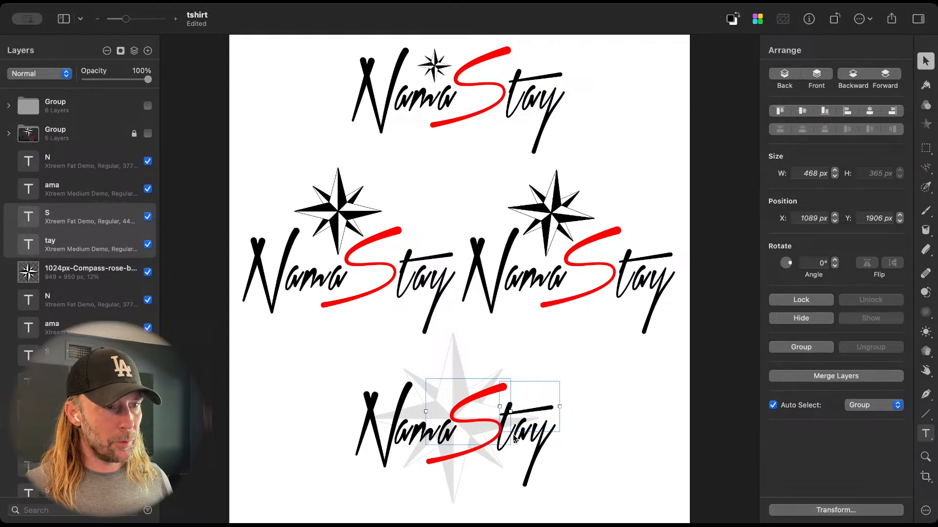
key(shift+Left)
key(shift+Left)
key(shift+Left)
key(shift+Left)
key(shift+Left)
key(shift+Left)
key(shift+Left)
key(shift+Left)
key(shift+Left)
key(shift+Left)
key(shift+Left)
key(shift+Left)
key(shift+Left)
key(shift+Left)
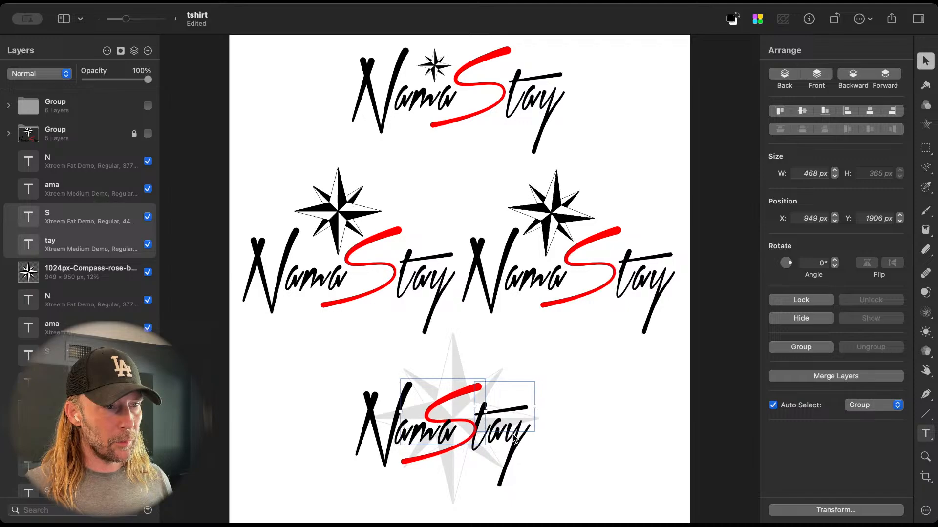
key(shift+Left)
key(shift+Left)
key(shift+Left)
key(shift+Left)
key(shift+Left)
key(shift+Left)
key(shift+Left)
key(shift+Left)
key(shift+Left)
key(shift+Left)
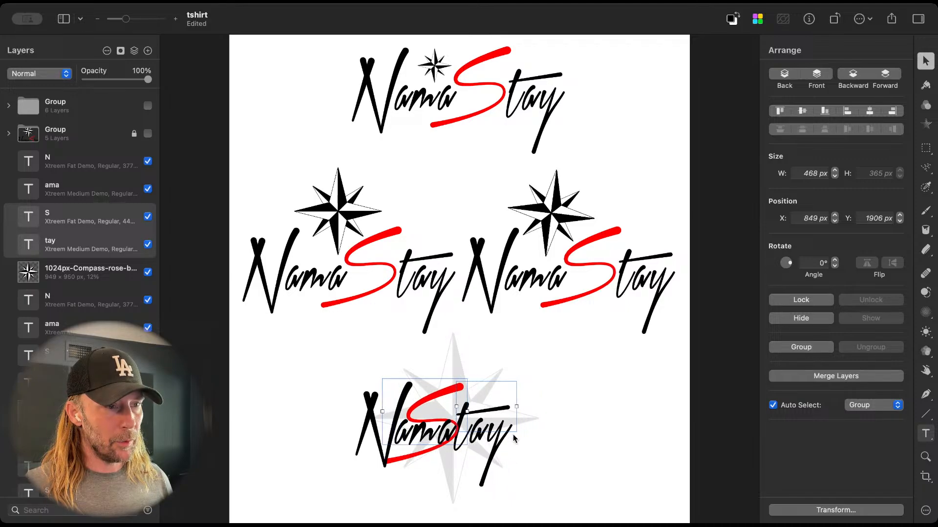
key(shift+Left)
key(shift+Left)
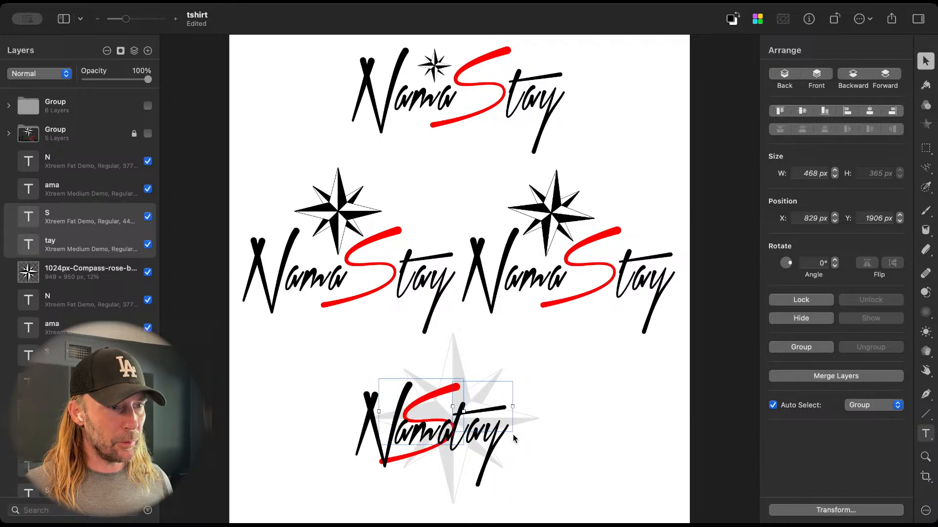
Step: Move the S and "tay" together back to the right, placing the S at X 989 px
key(shift+Right)
key(shift+Right)
key(shift+Right)
key(shift+Right)
key(shift+Right)
key(shift+Right)
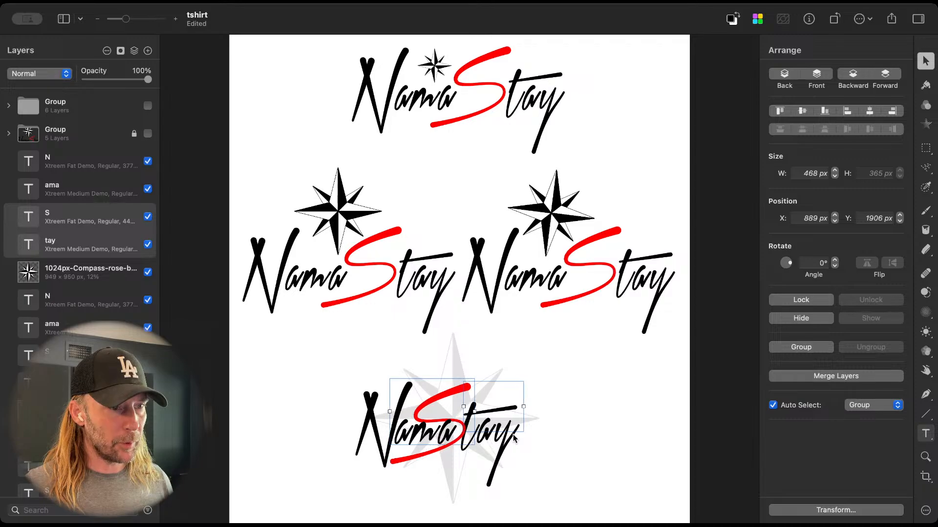
key(shift+Right)
key(shift+Right)
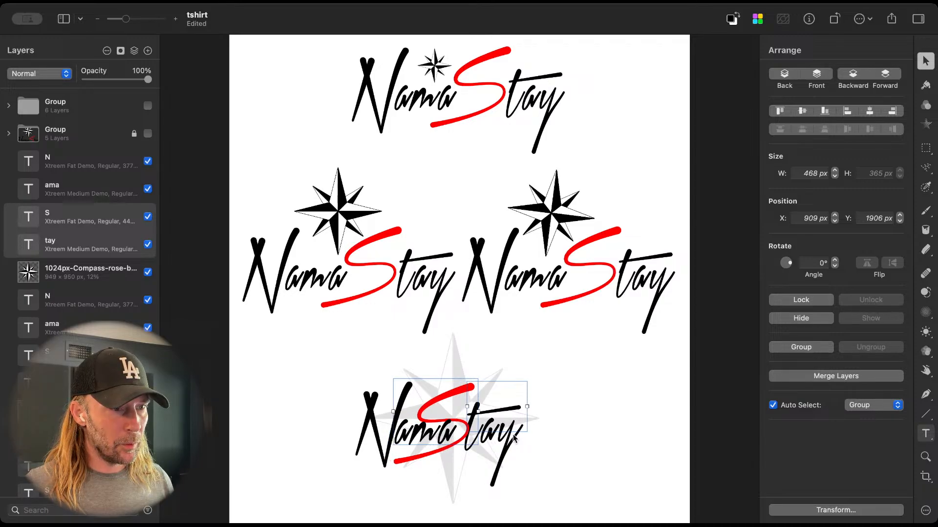
key(shift+Right)
key(shift+Right)
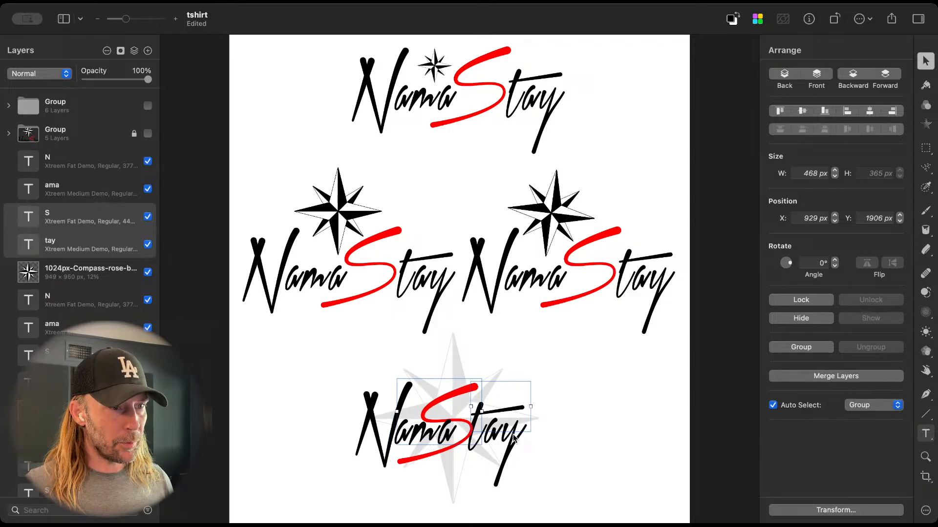
key(shift+Right)
key(shift+Right)
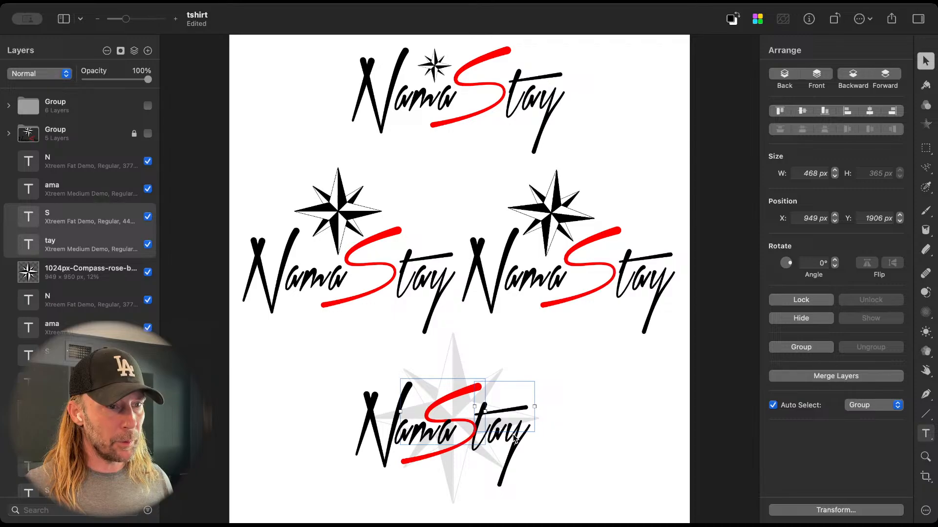
key(shift+Right)
key(shift+Right)
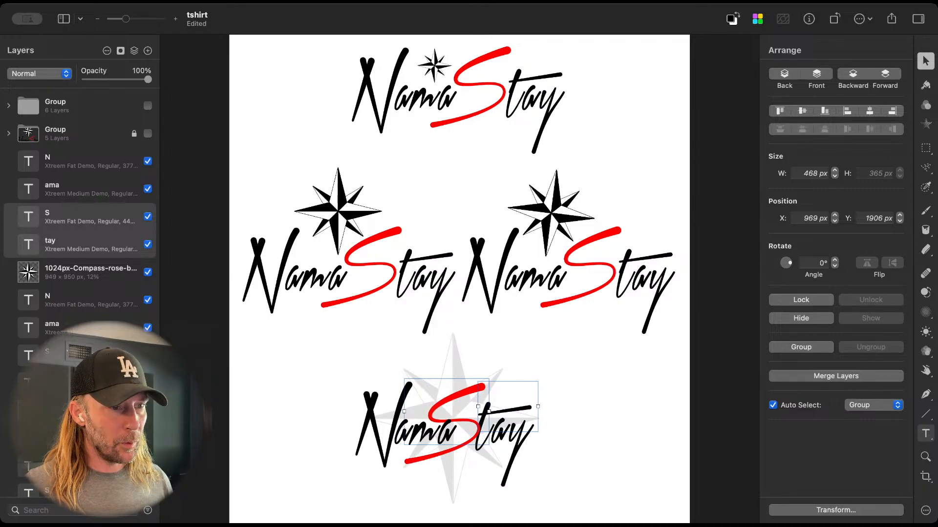
key(shift+Right)
key(shift+Right)
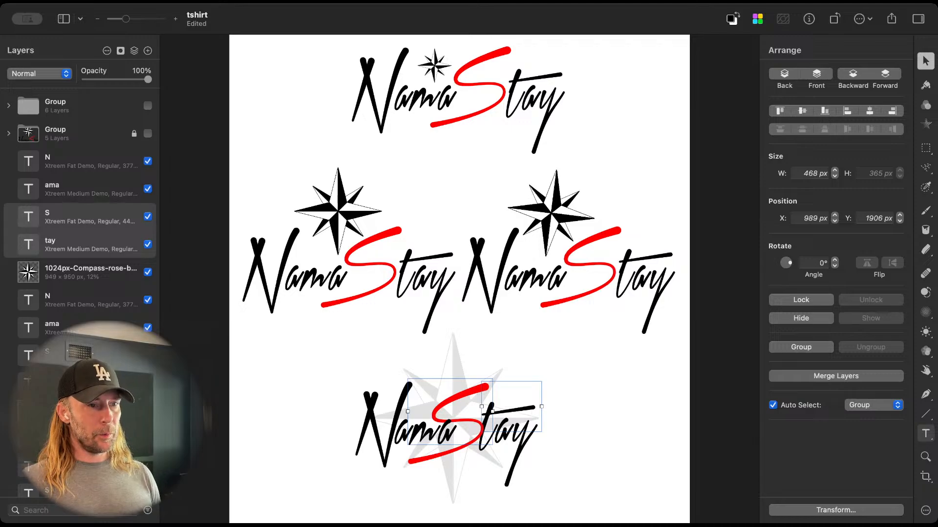
Step: Tighten the lowest logo by nudging the S and "tay" together slightly left, ending with the S at X 969 px
key(shift+Left)
key(shift+Left)
key(shift+Left)
key(shift+Left)
key(shift+Left)
key(shift+Left)
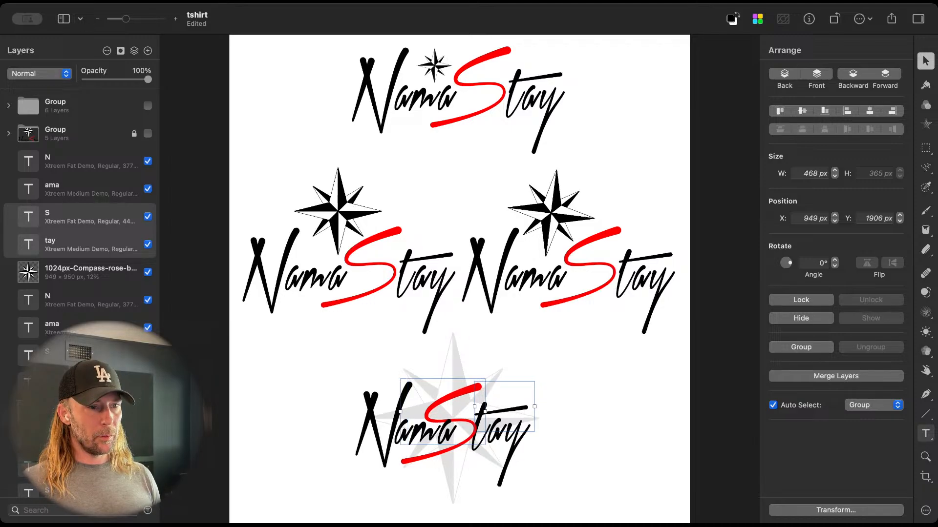
key(shift+Right)
key(shift+Right)
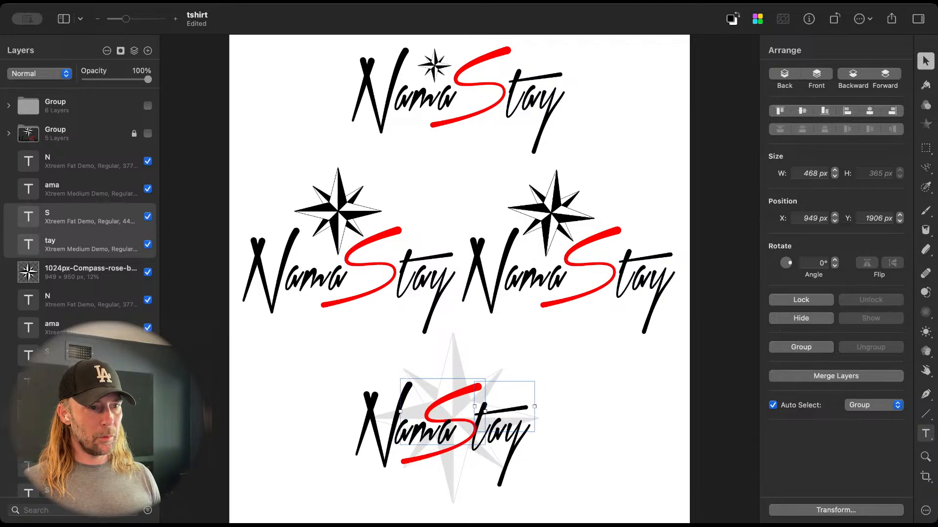
key(shift+Right)
key(shift+Right)
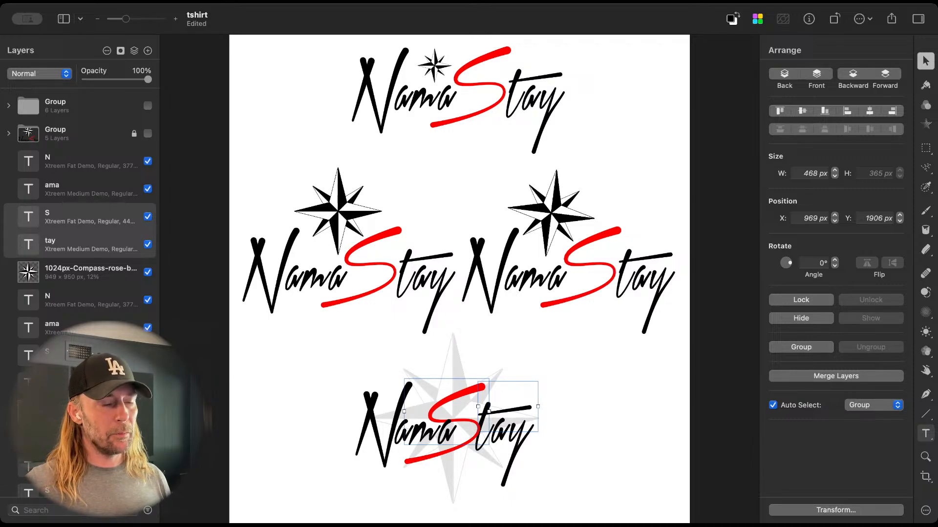
Step: Delete the faint compass behind the lowest NamaStay logo
click(449, 361)
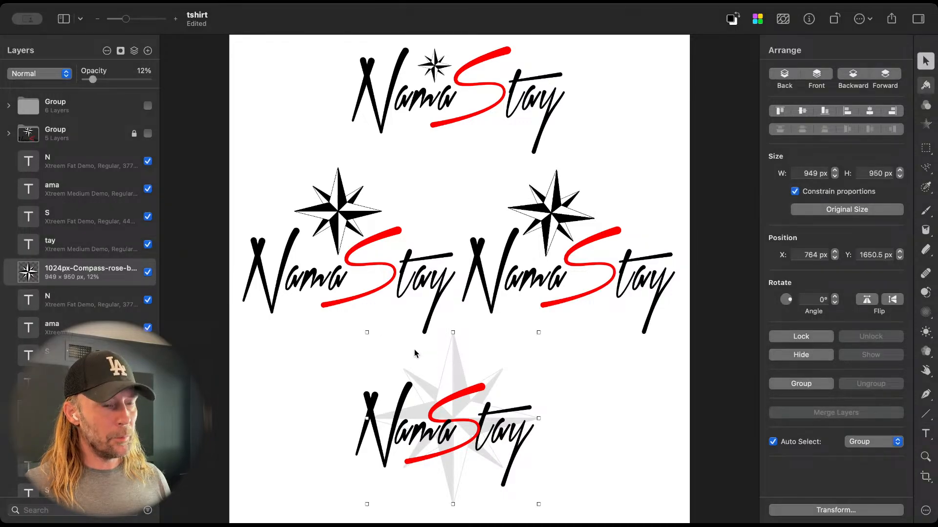
key(Delete)
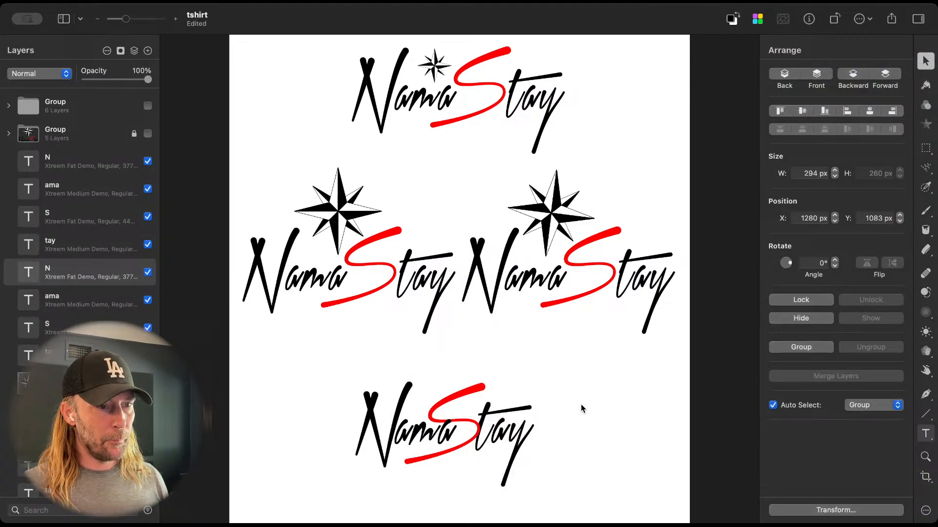
drag(311, 359, 593, 496)
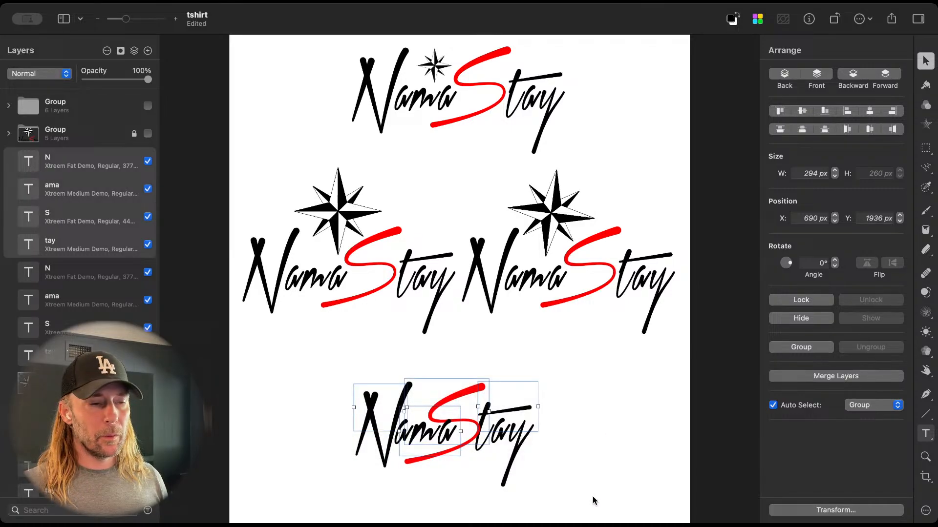
click(578, 488)
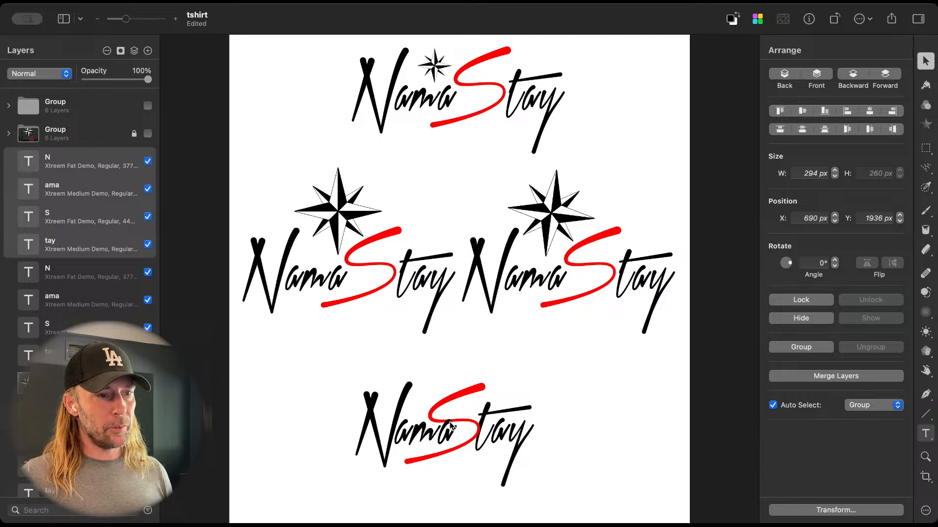
Step: Nudge the "tay" lettering of the lowest logo slightly left toward the S, to X 1371 px
click(488, 409)
click(494, 412)
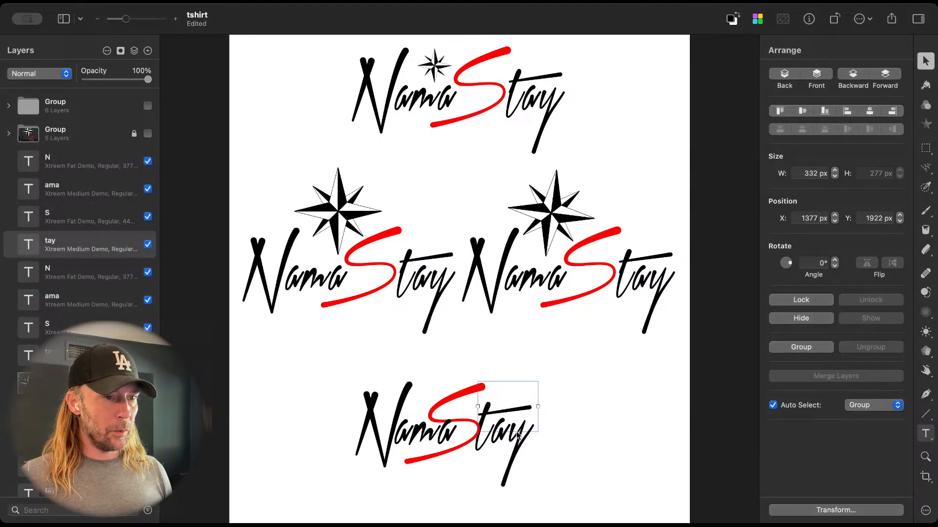
key(Left)
key(Left)
key(Left)
key(Left)
key(Left)
key(Left)
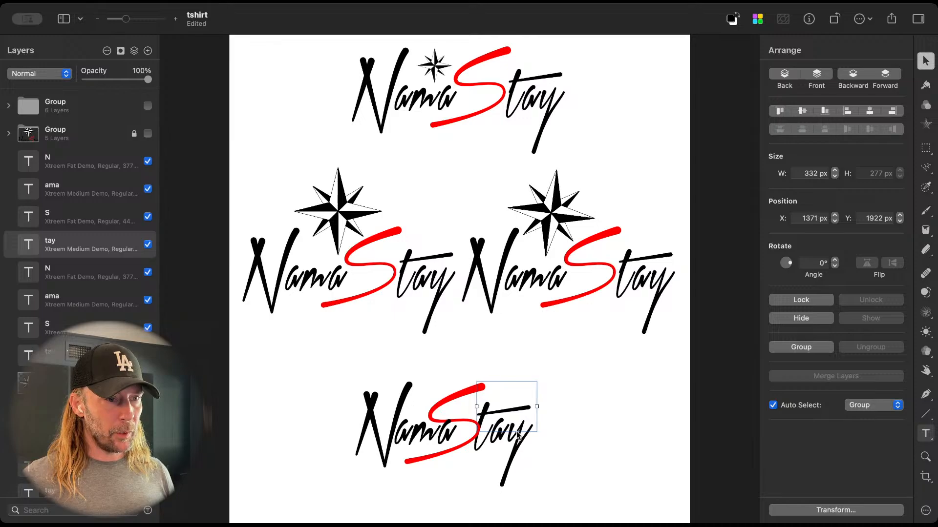
click(543, 465)
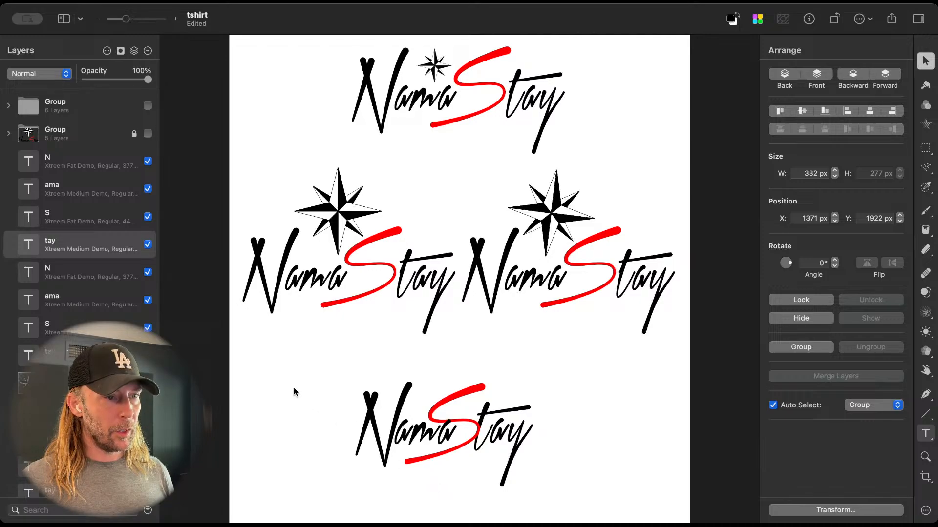
Step: Group the N, "ama", S and "tay" layers of the lowest logo
drag(294, 387, 588, 481)
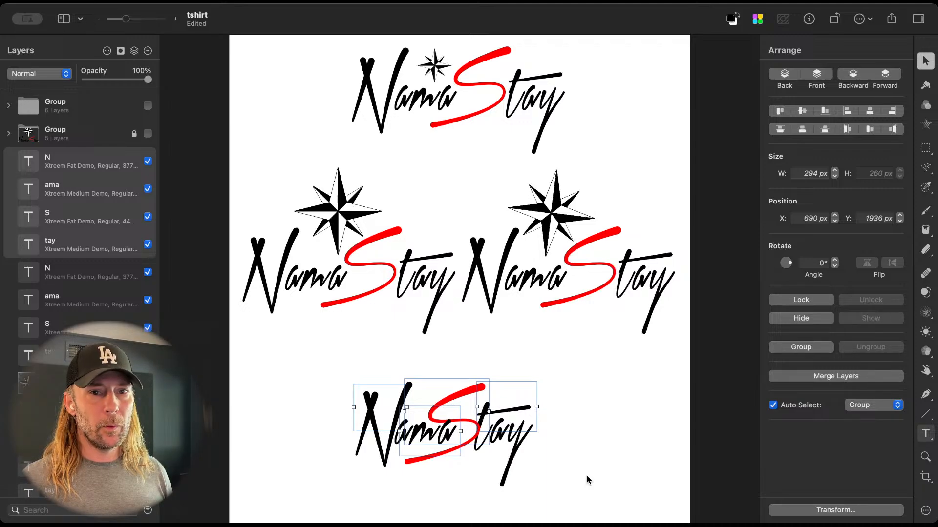
click(581, 460)
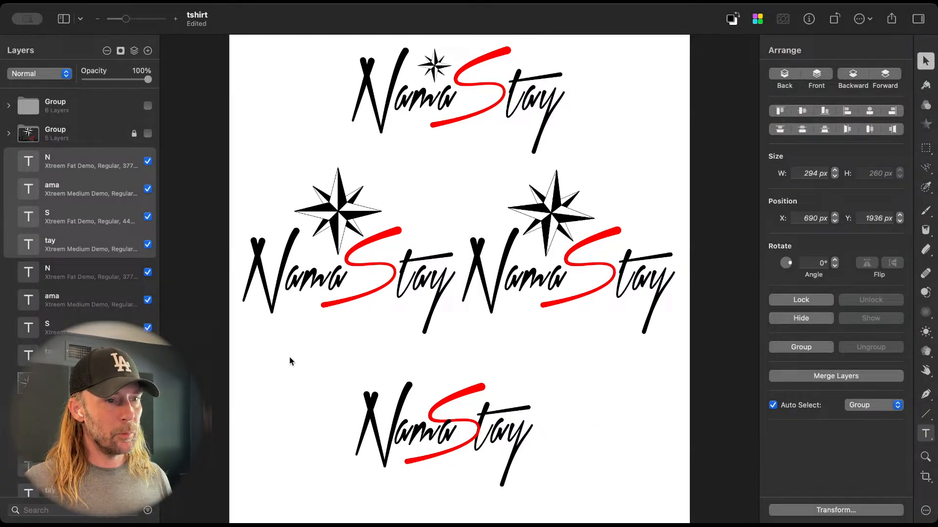
drag(290, 358, 585, 477)
key(super+g)
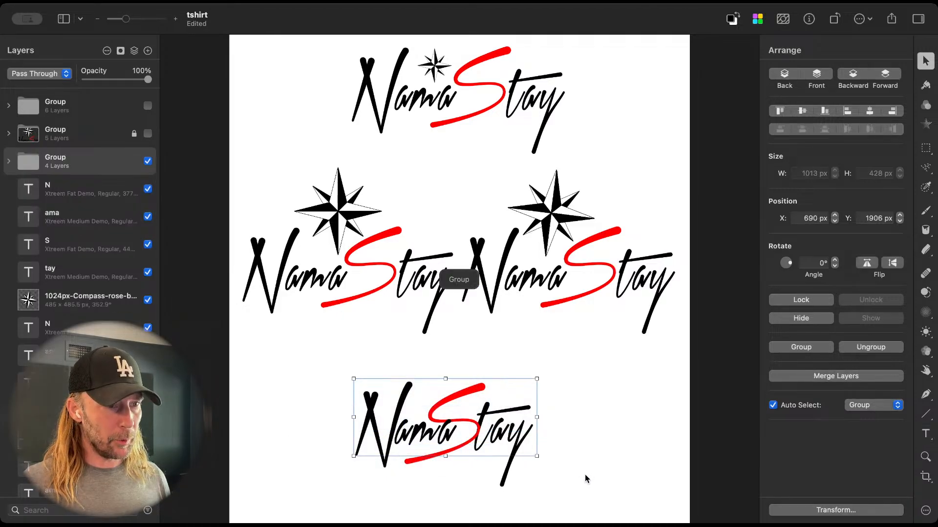
Step: Delete the lettering of the two middle NamaStay logos and the whole top logo with its small compass
click(409, 287)
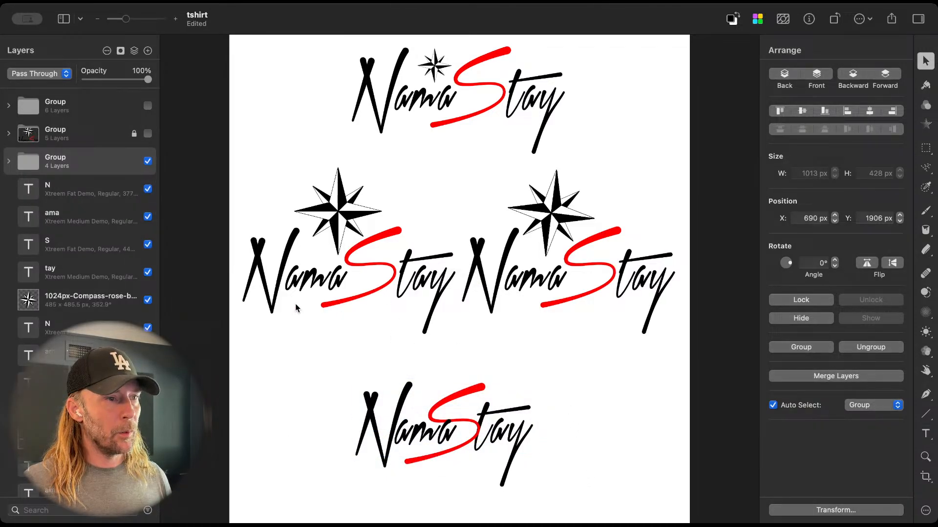
drag(281, 329, 641, 277)
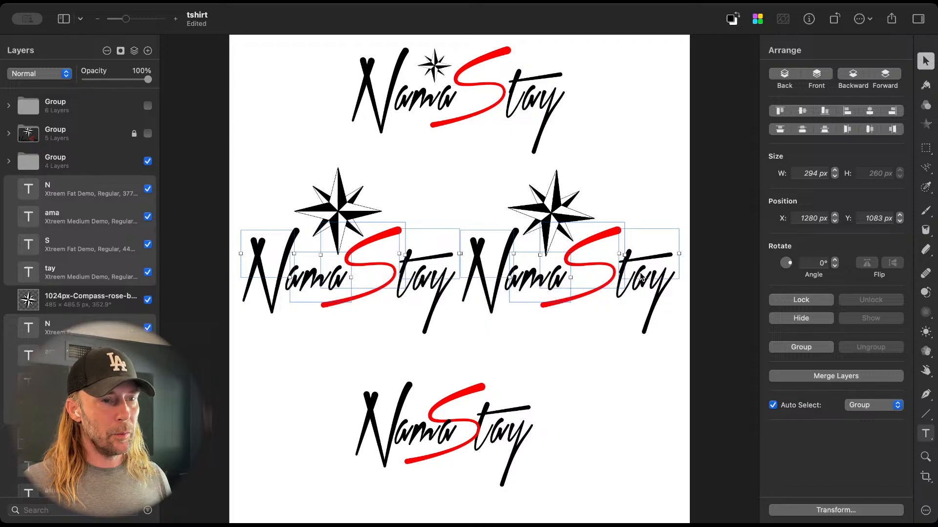
key(Delete)
drag(594, 116, 280, 75)
key(Delete)
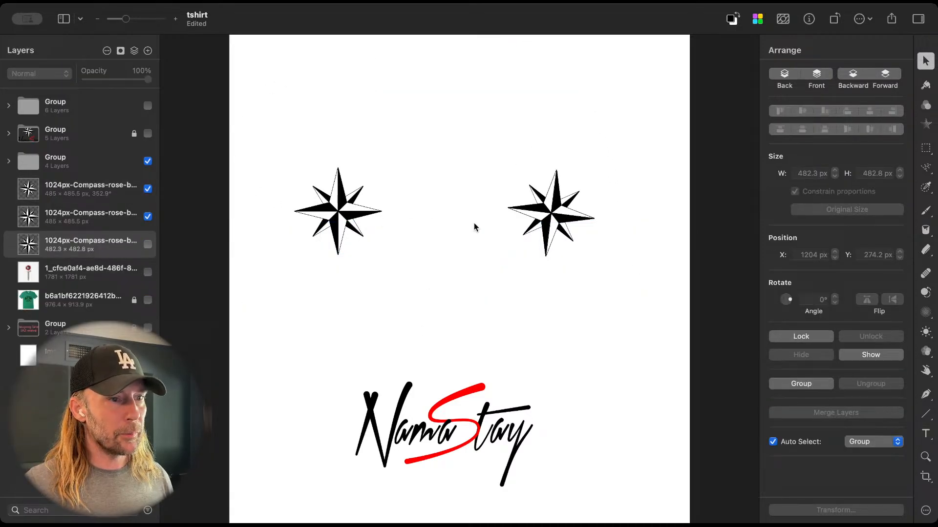
Step: Delete the tilted compass, keeping the upright one, and select the grouped NamaStay logo
click(527, 220)
key(Delete)
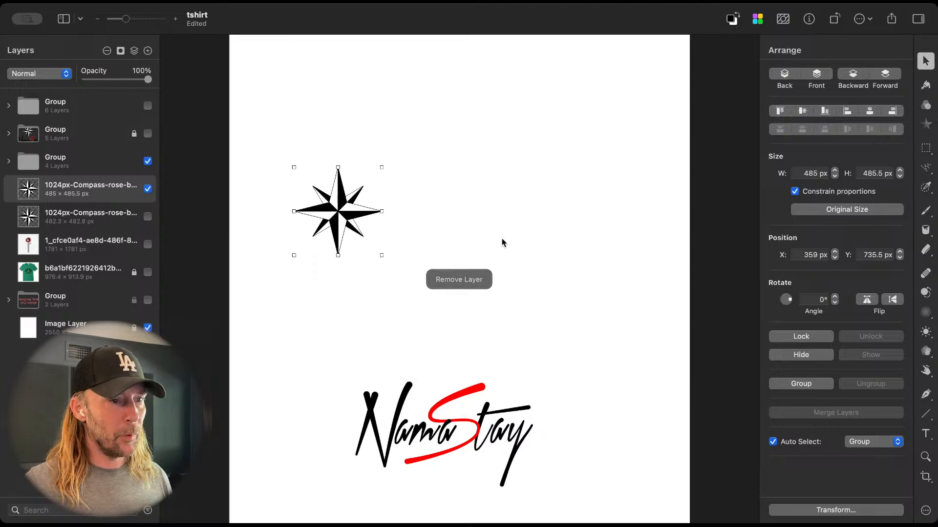
click(370, 406)
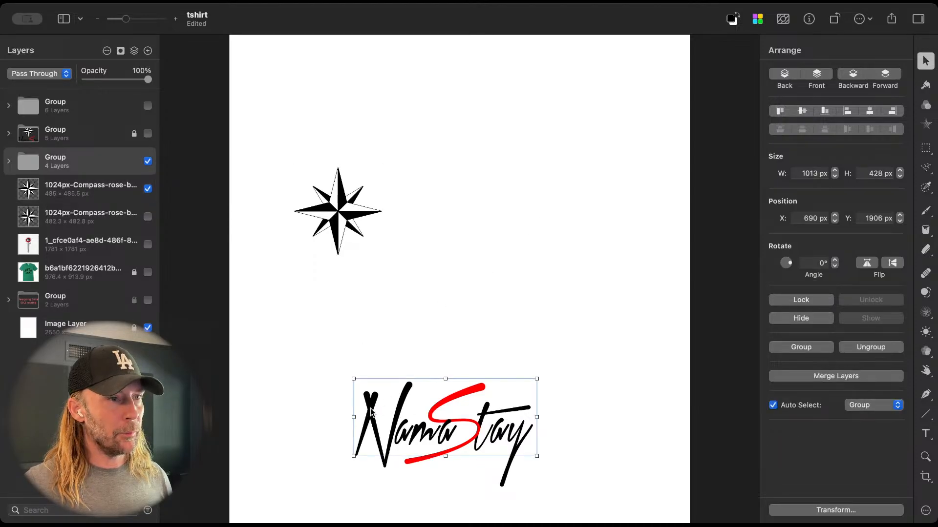
Step: Duplicate the NamaStay logo above the original and place the compass over the copy's centre, rotated to 349.6°
drag(370, 409, 405, 250)
drag(339, 204, 457, 168)
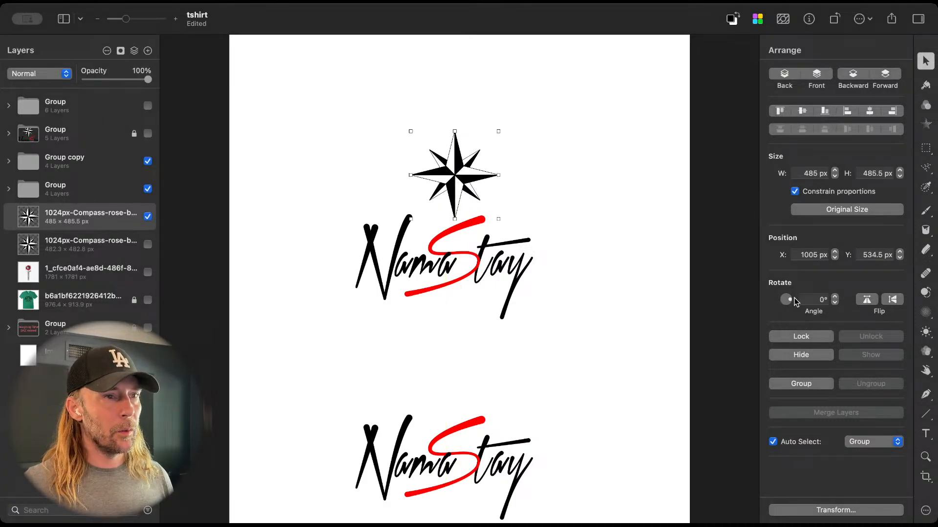
drag(790, 300, 790, 300)
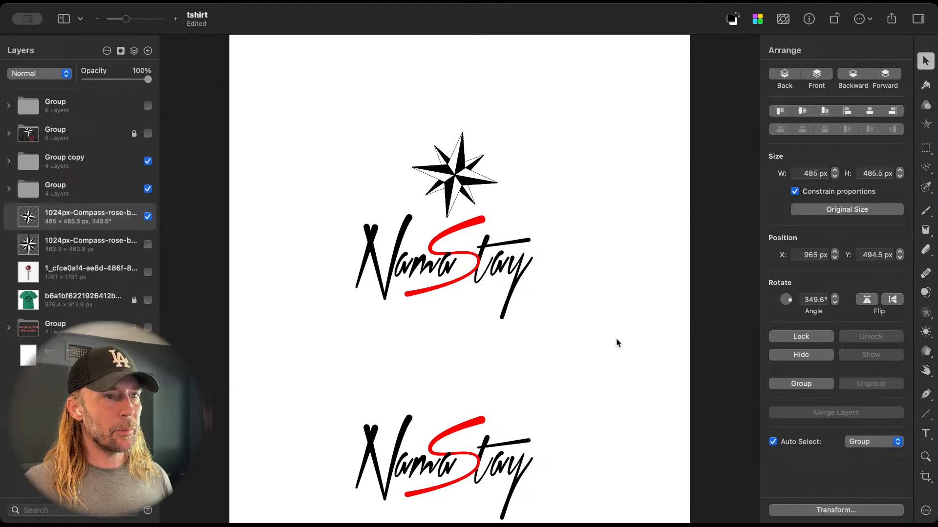
drag(458, 172, 463, 179)
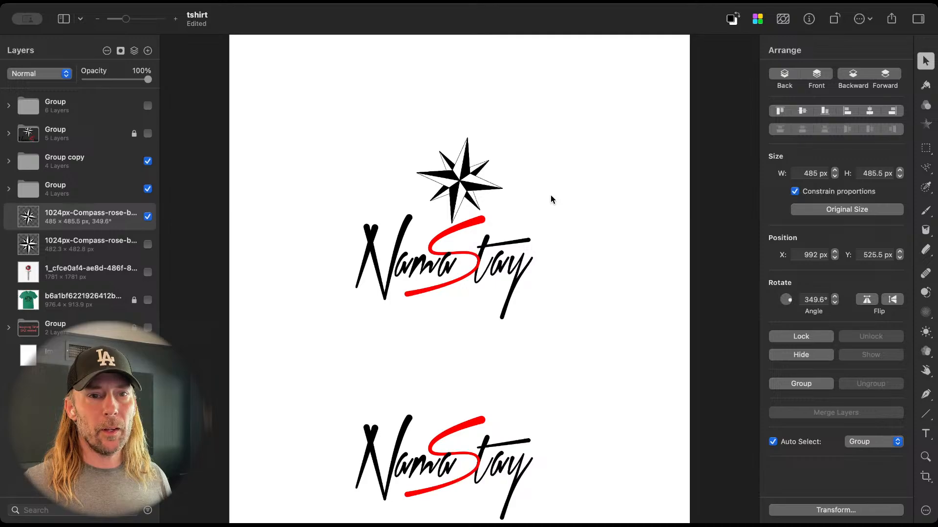
click(462, 179)
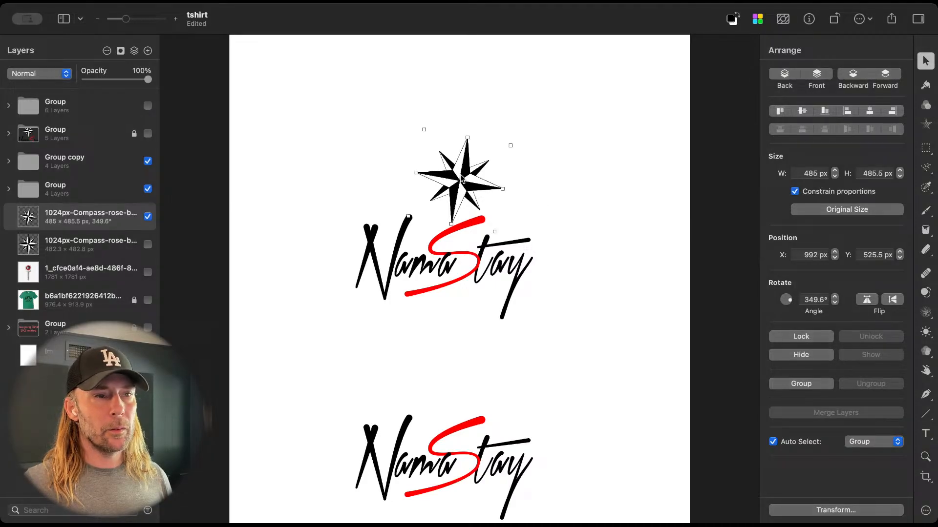
Step: Shrink the tilted compass to about 262 px wide and place it above the y of the upper logo, at X 1578 px
drag(462, 179, 555, 245)
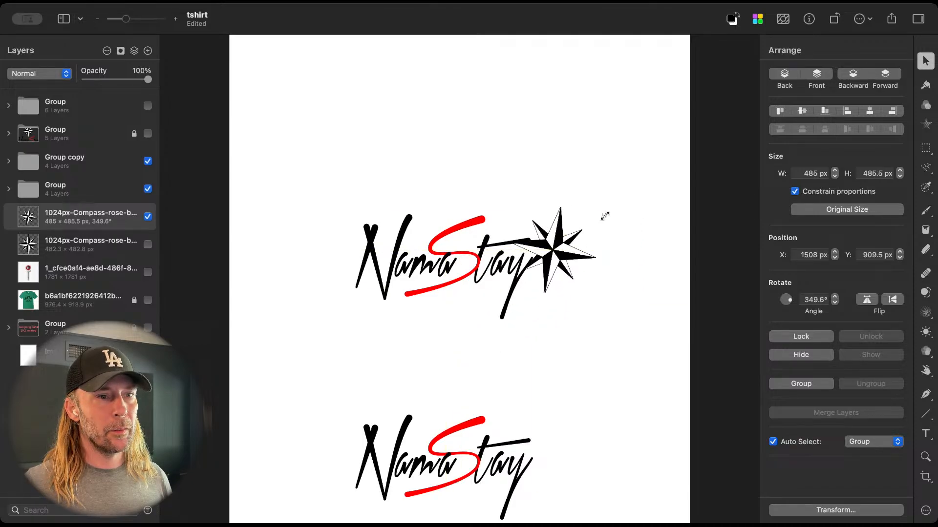
drag(605, 216, 554, 254)
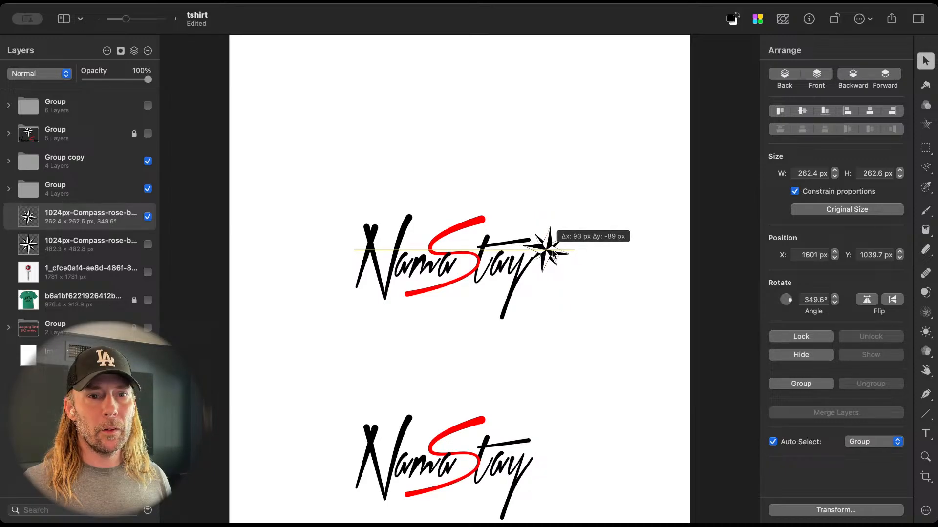
drag(553, 252, 545, 226)
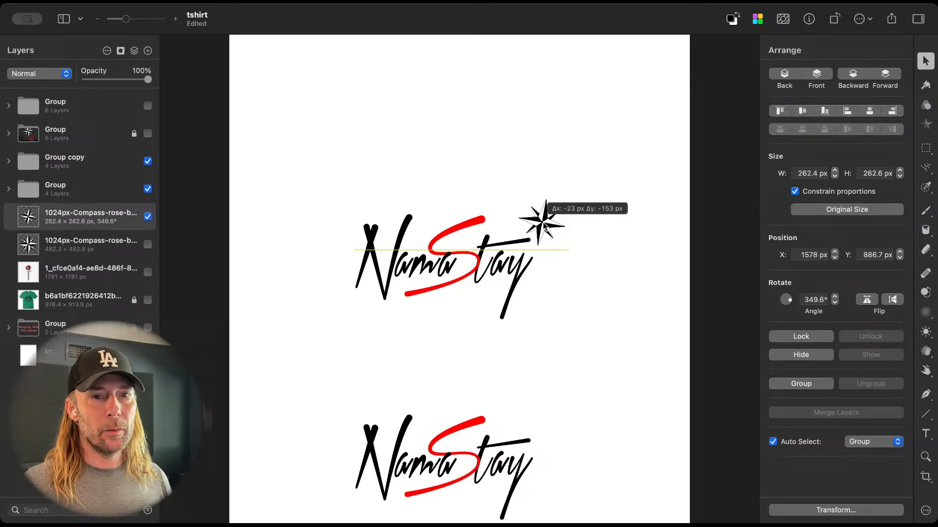
drag(545, 226, 545, 226)
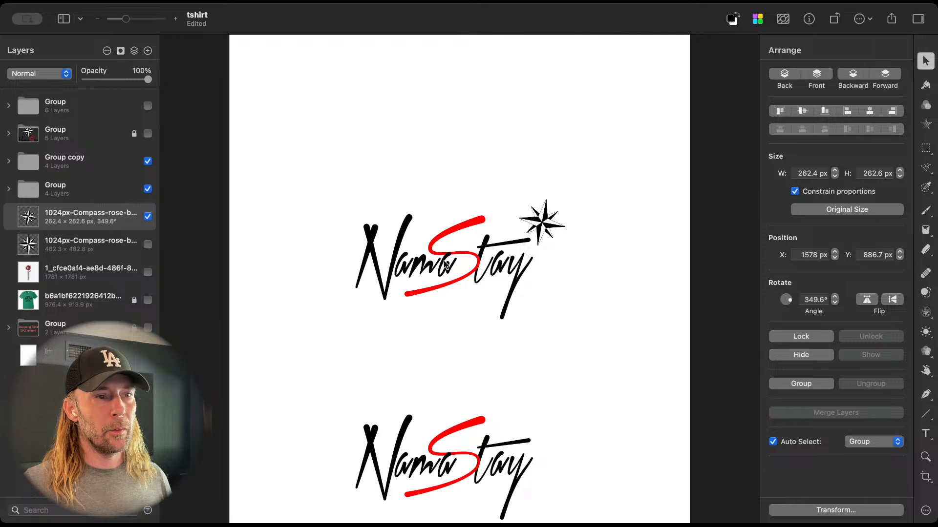
Step: Duplicate the upper logo and its compass above, bring the compass copy to the front and shrink it to about 221 px at the S's tip
drag(324, 174, 615, 339)
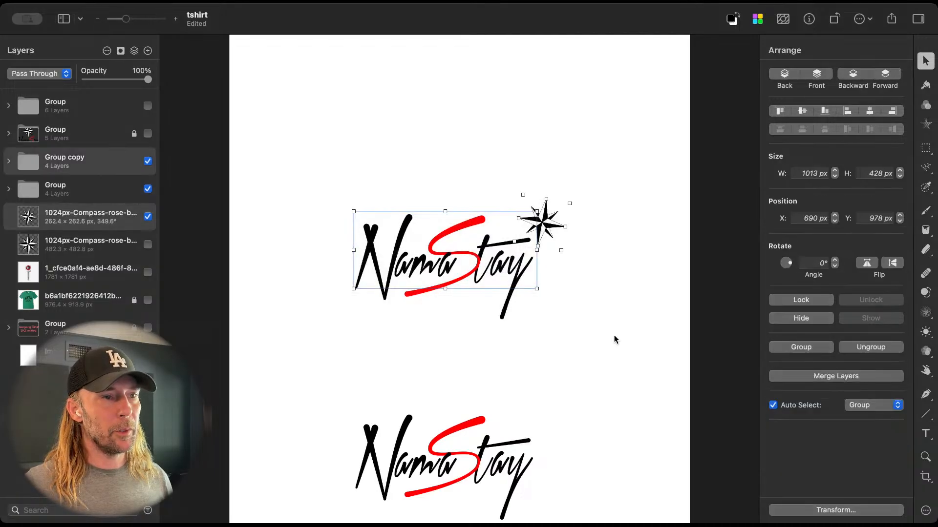
drag(500, 264, 500, 143)
drag(544, 99, 496, 96)
drag(61, 194, 71, 101)
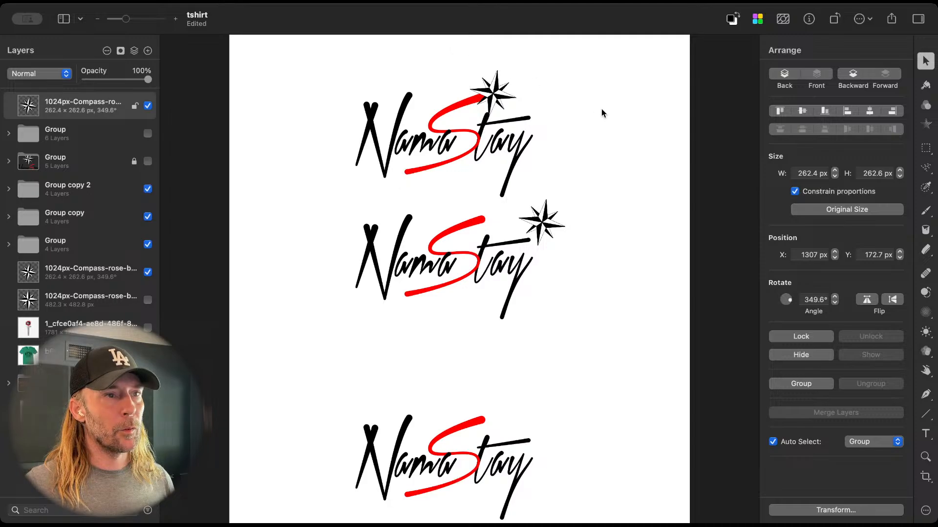
mouse_move(494, 93)
mouse_down()
mouse_move(503, 89)
mouse_move(491, 97)
mouse_up()
drag(467, 62, 490, 86)
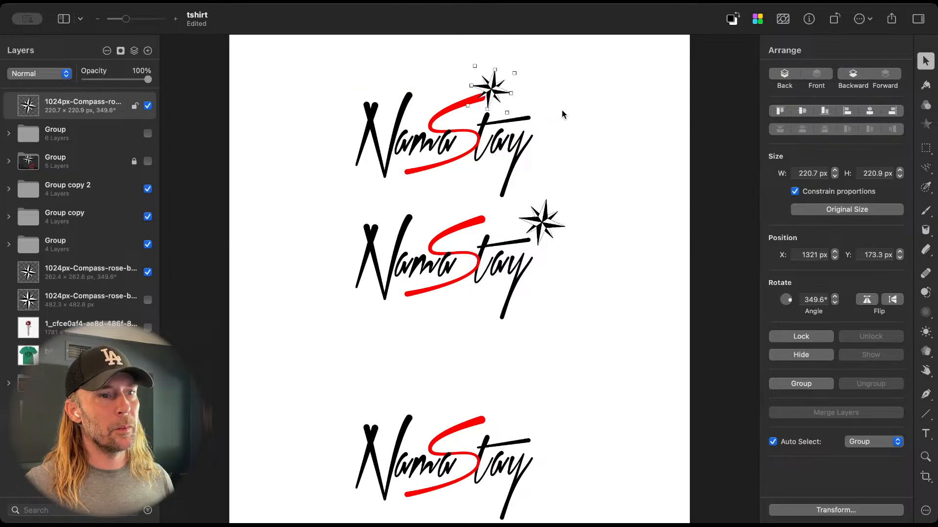
Step: Delete the topmost logo copy together with its small compass
drag(293, 64, 615, 146)
key(Delete)
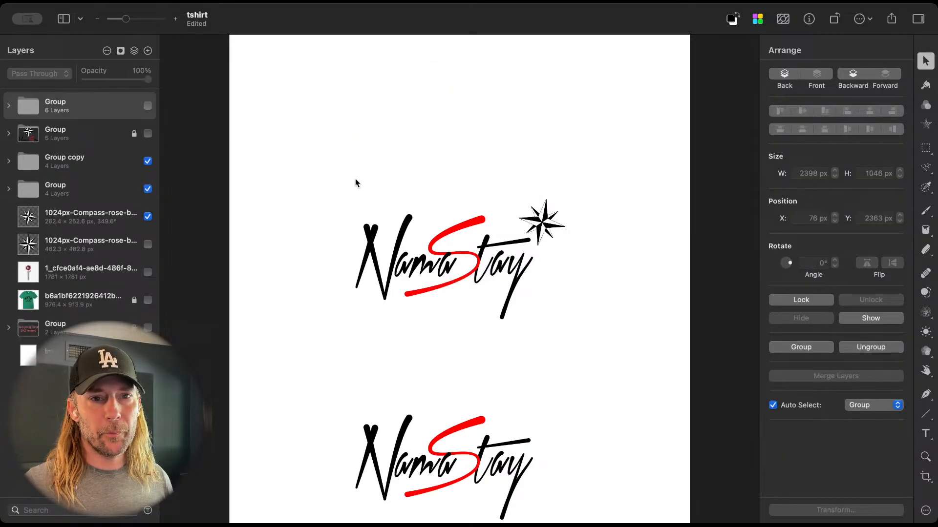
Step: Move the upper NamaStay logo and its tilted compass down together, placing the logo at Y 1222 px
drag(356, 181, 616, 285)
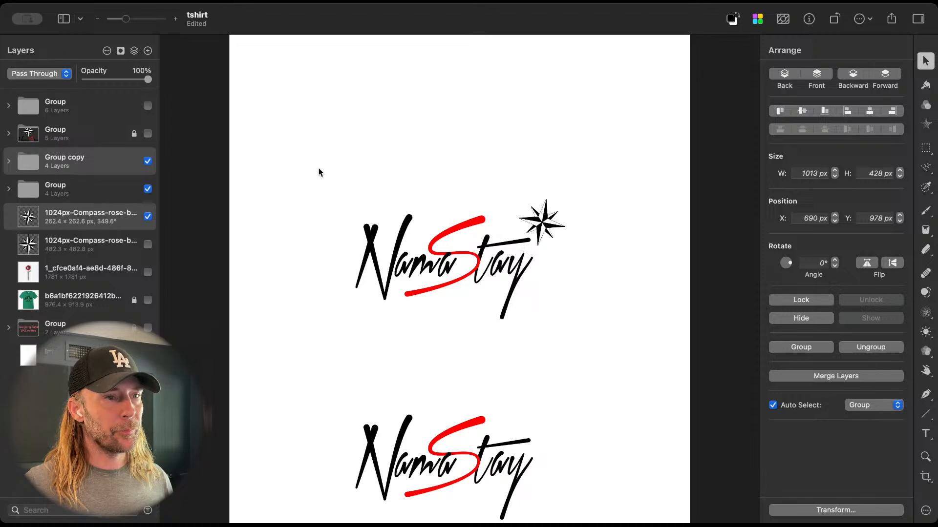
click(147, 245)
click(148, 245)
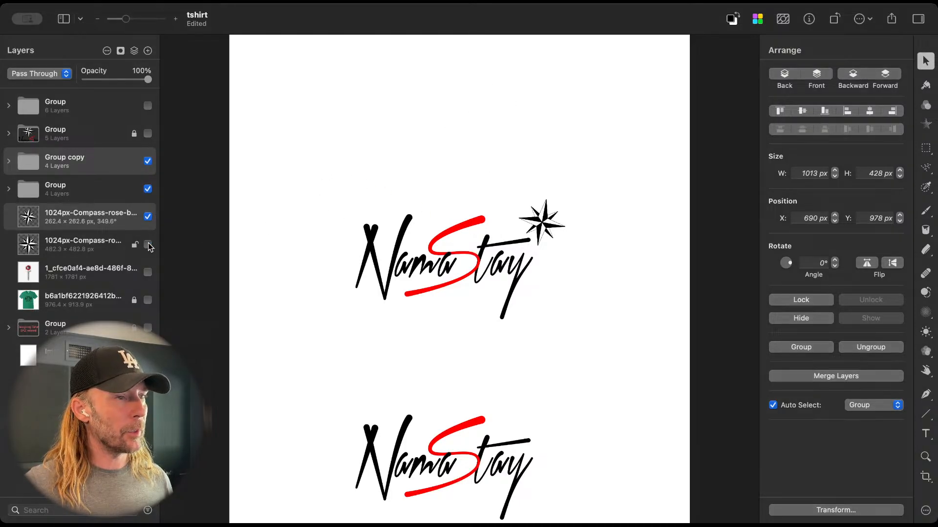
drag(297, 195, 613, 267)
drag(507, 267, 504, 311)
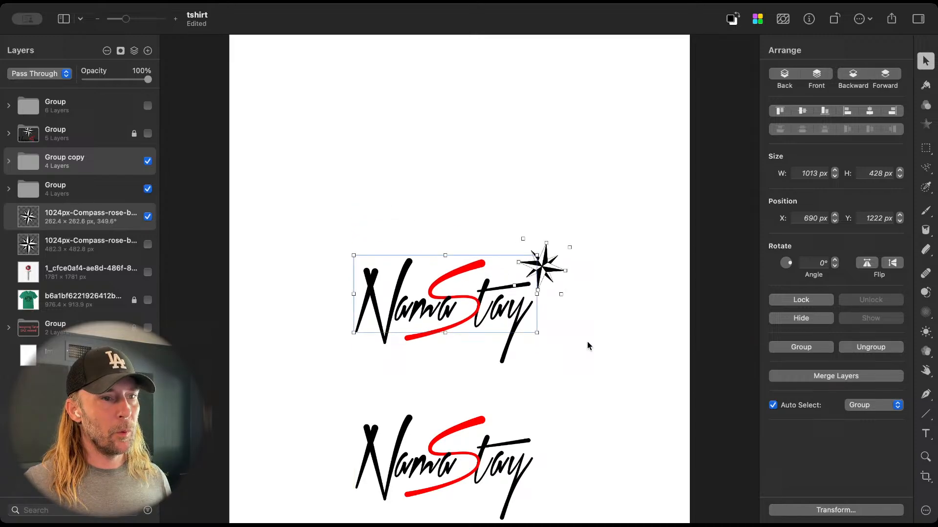
Step: Duplicate the middle NamaStay lettering upward to Y 405 px and show the hidden upright compass
click(510, 326)
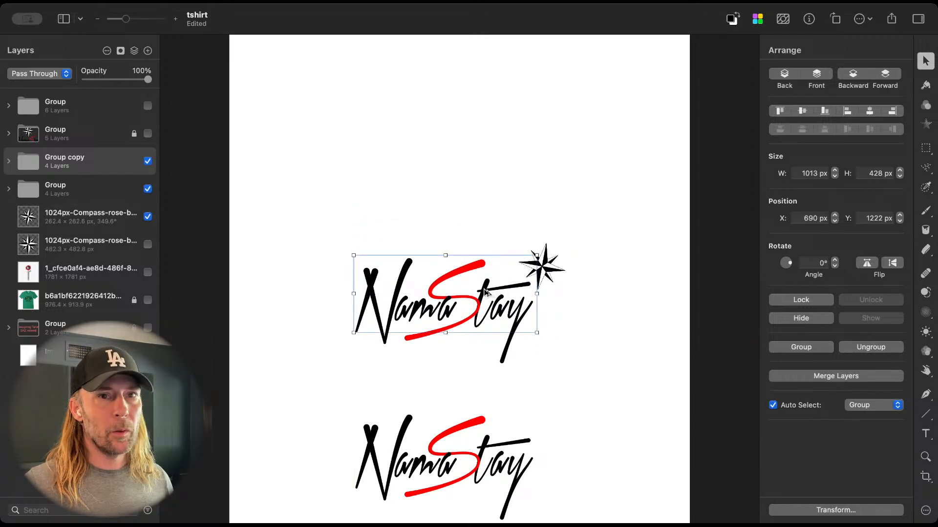
drag(492, 292, 492, 143)
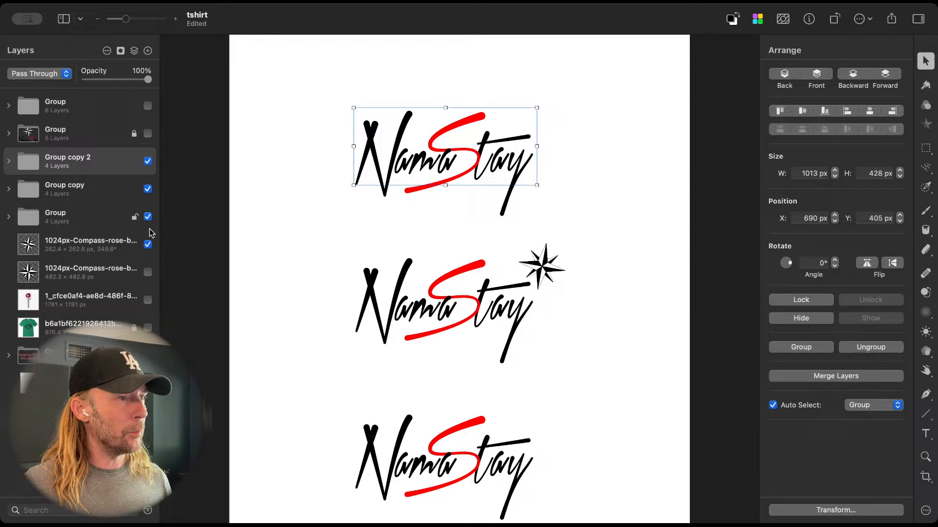
click(147, 272)
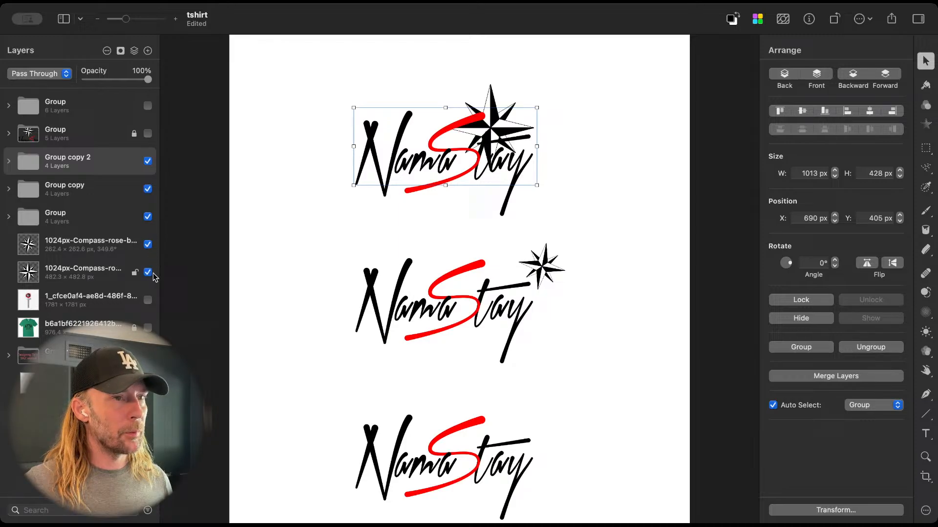
Step: Move the upright compass up to about Y 164 px, paste a copy of it and hide the original layer
click(493, 93)
drag(493, 96, 495, 79)
key(super+v)
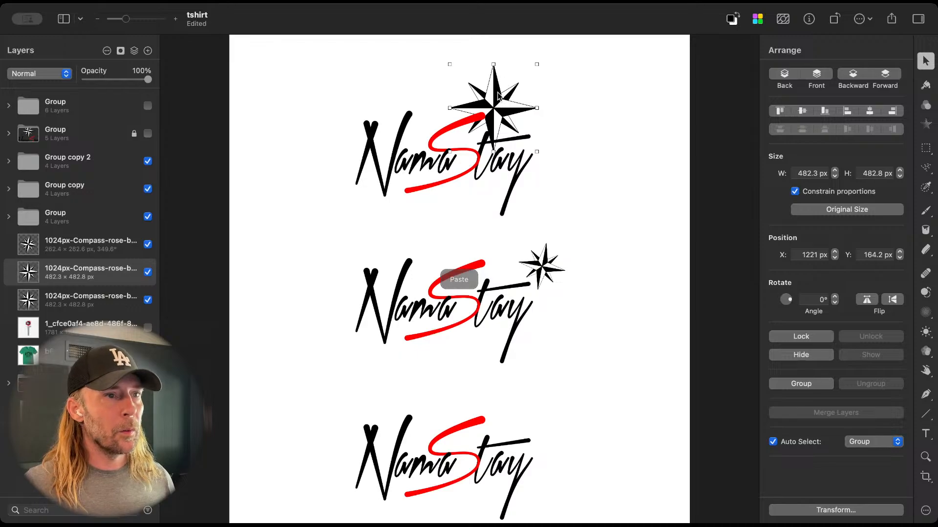
click(149, 295)
click(148, 299)
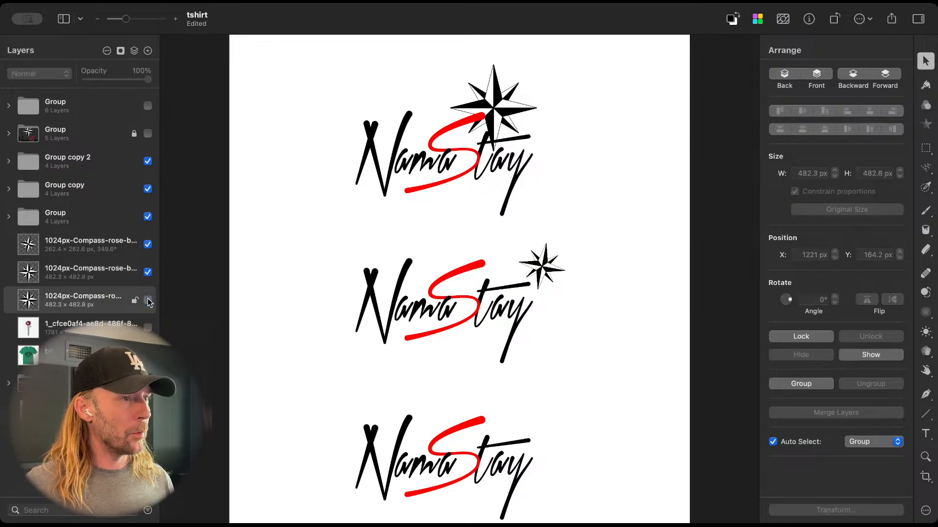
Step: Place the visible upright compass above the top logo, lower both so the logo sits at Y 534 px, and nudge the compass to X 956 px
click(503, 99)
drag(490, 109, 451, 71)
click(477, 125)
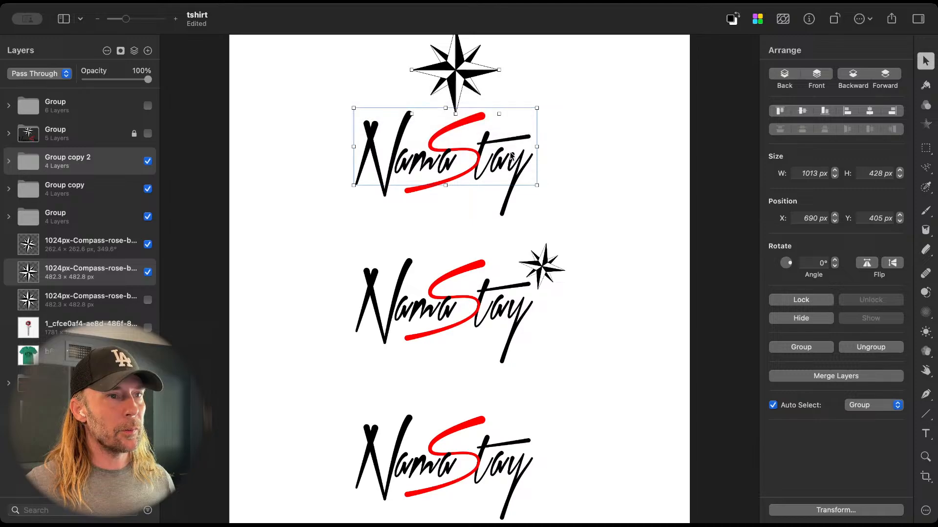
drag(510, 158, 508, 180)
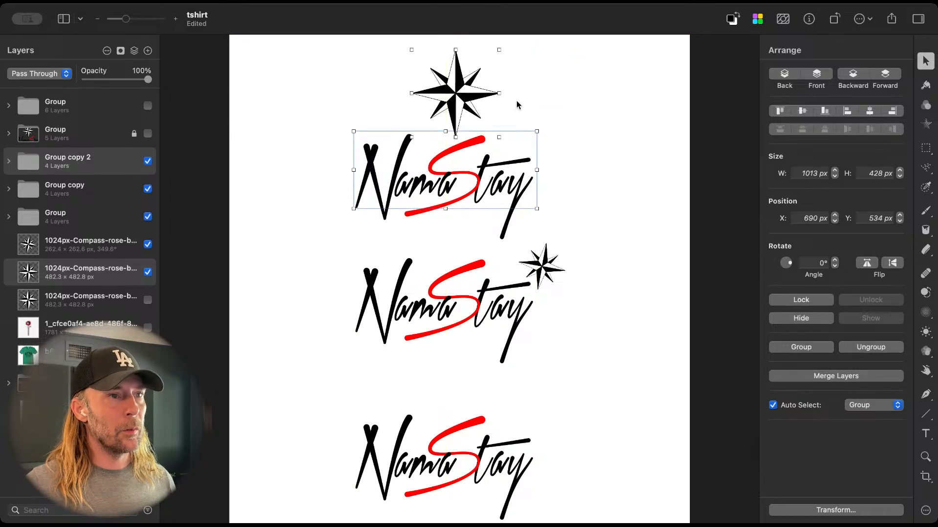
drag(461, 92, 450, 90)
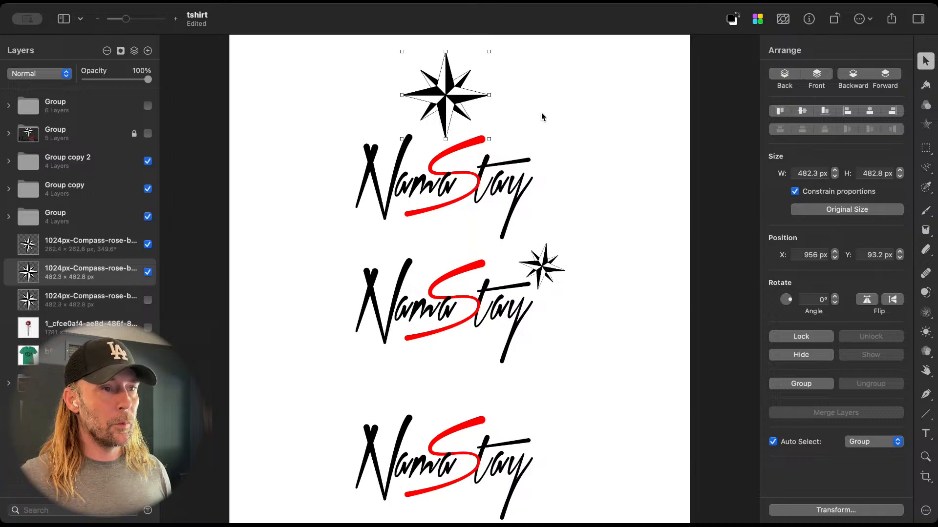
Step: Move the upright compass over the top logo's N and shrink it to about 210 px wide
click(590, 149)
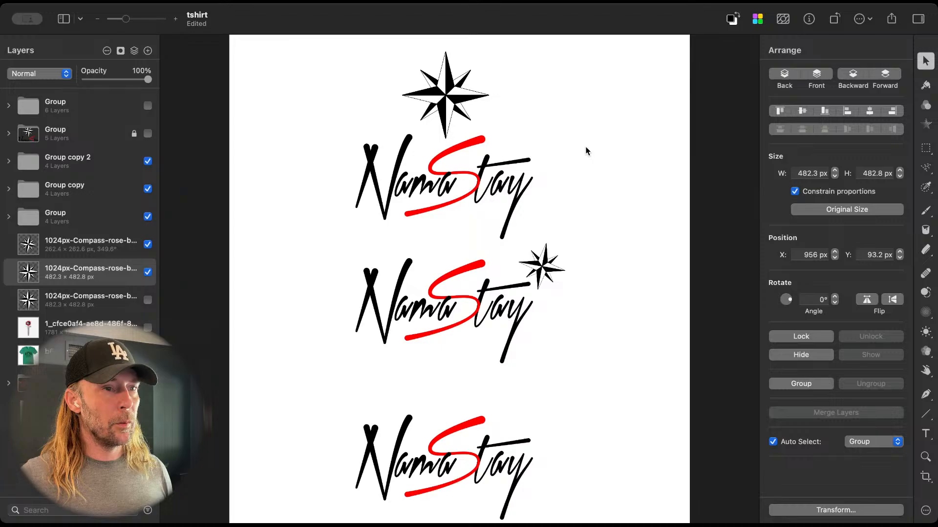
click(447, 92)
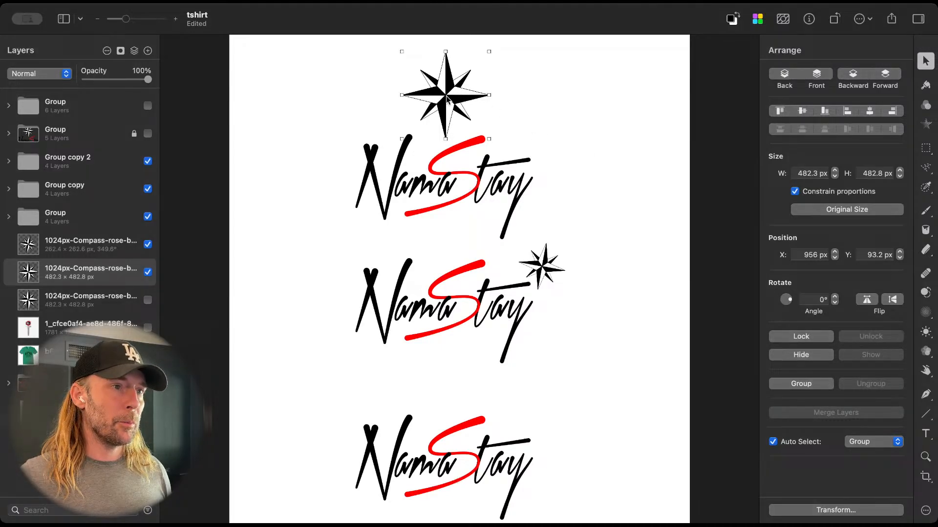
drag(447, 96, 426, 107)
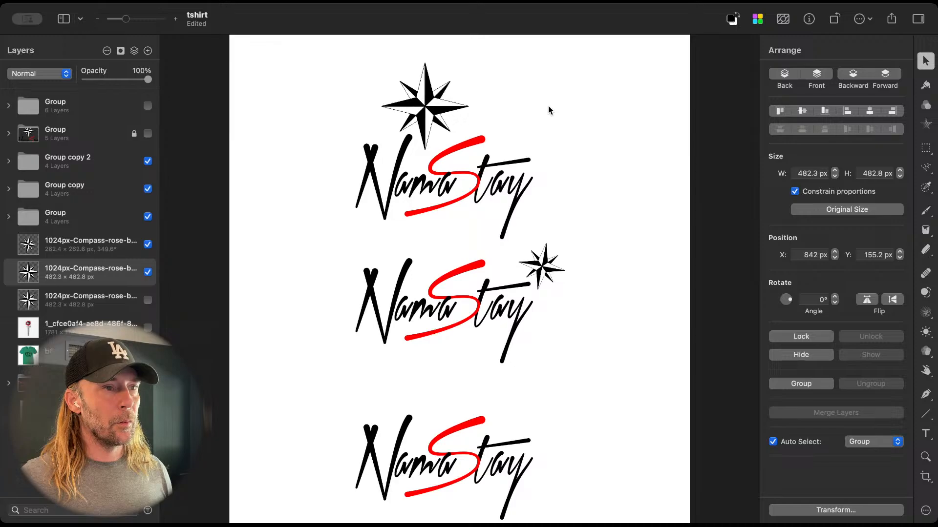
drag(469, 151, 423, 122)
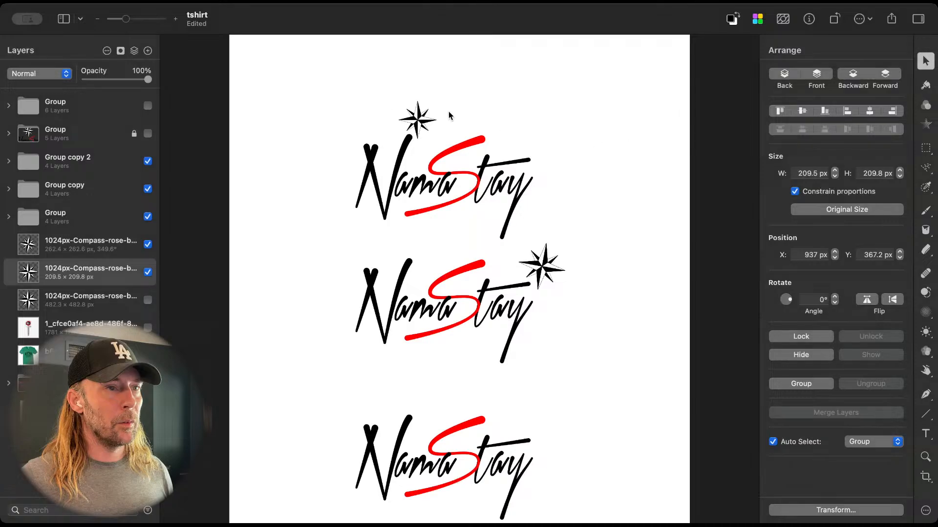
Step: Move the top logo and its small compass up together, placing the logo at Y 310 px
drag(318, 97, 590, 210)
click(495, 173)
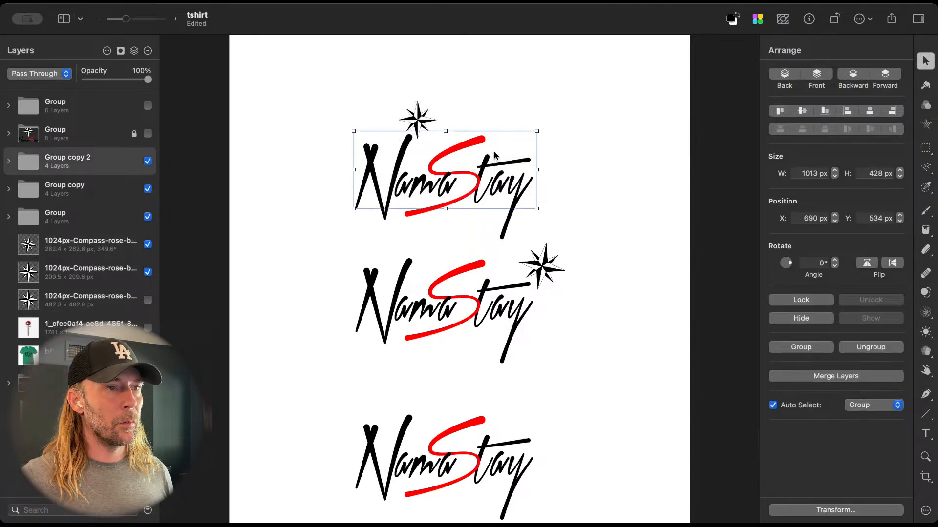
drag(357, 91, 520, 158)
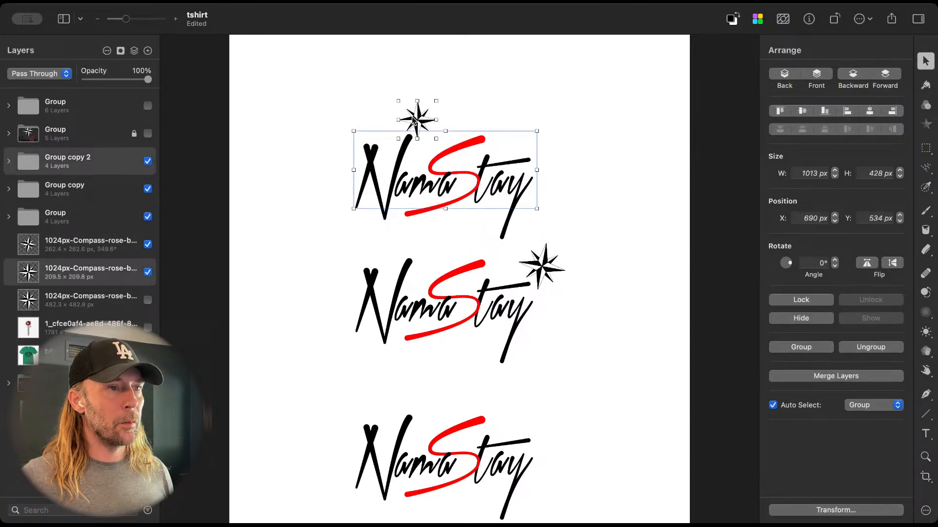
drag(412, 131, 417, 81)
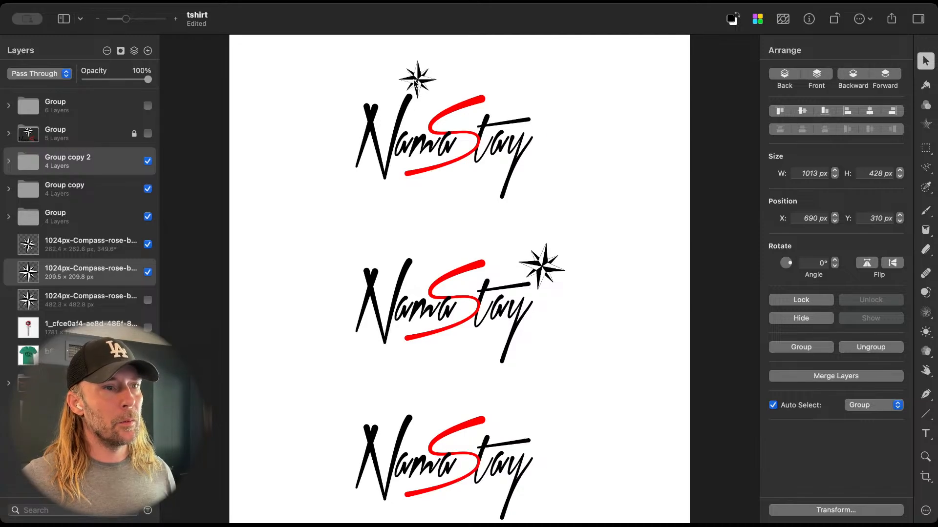
Step: Place the small upright compass just beyond the tip of the top logo's S, at X 1413 px, Y 205.2 px
drag(416, 83, 502, 91)
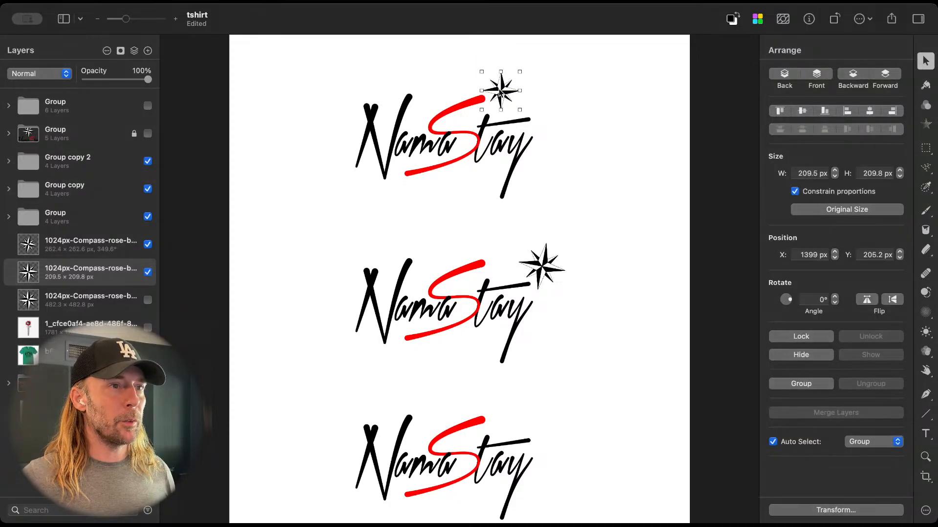
drag(501, 92, 503, 93)
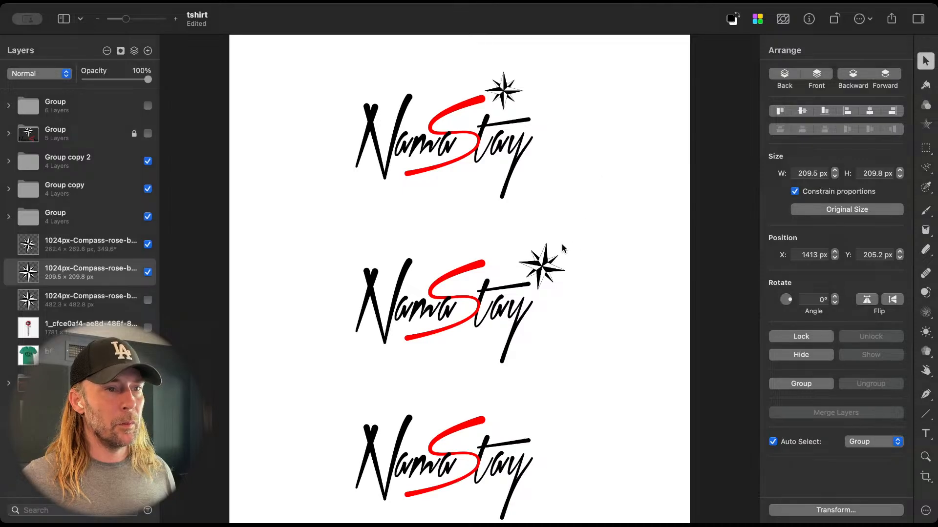
Step: Move the middle logo's tilted compass to the end of the t's crossbar, at X 1623 px, Y 1193.7 px, and select the top logo's compass
drag(539, 267, 548, 278)
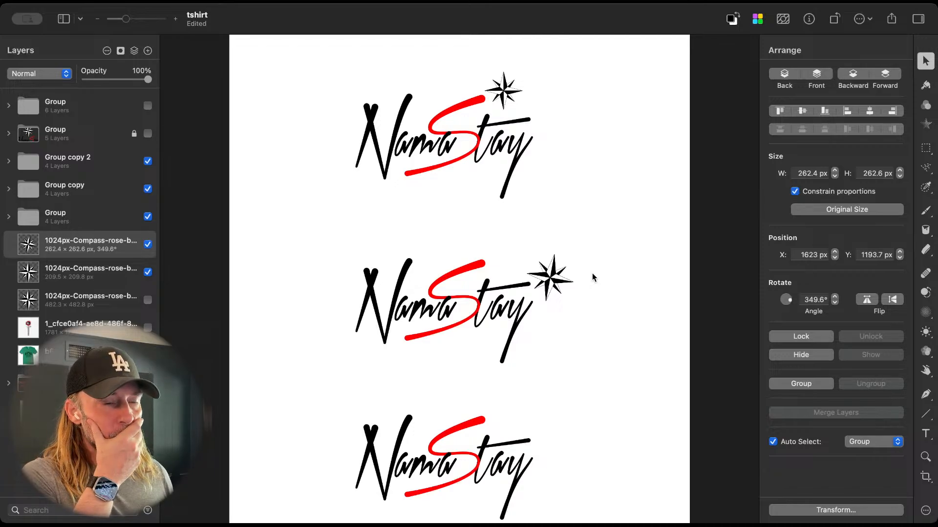
click(554, 281)
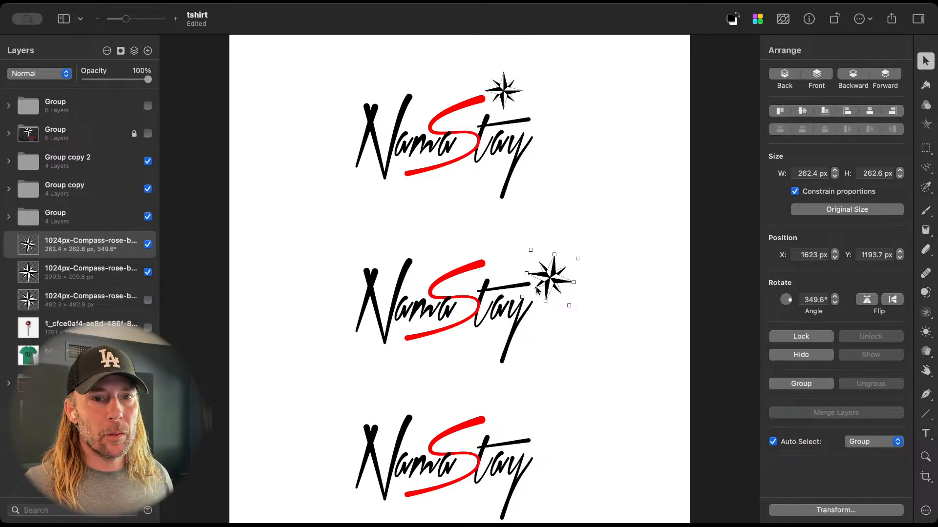
click(505, 93)
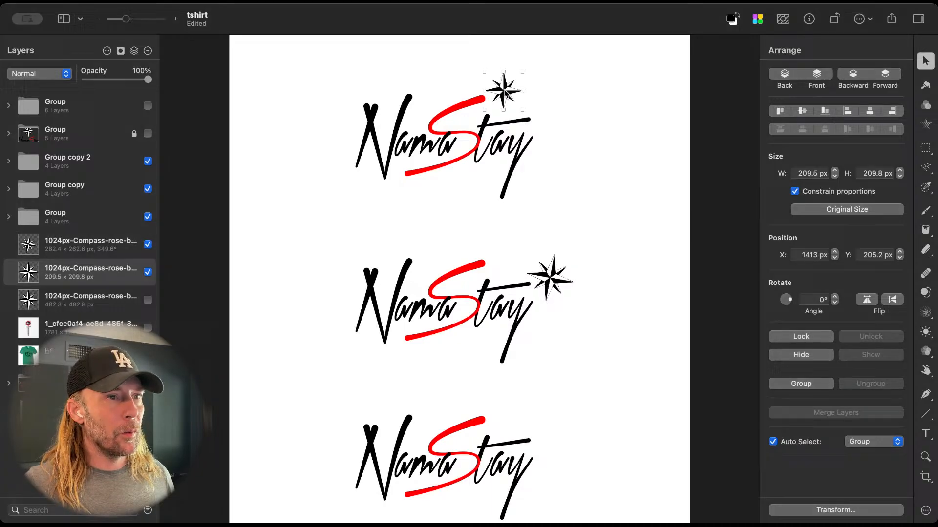
Step: Rotate the small compass above the top logo's S to an angle of 338.2°
click(790, 301)
drag(790, 300, 790, 299)
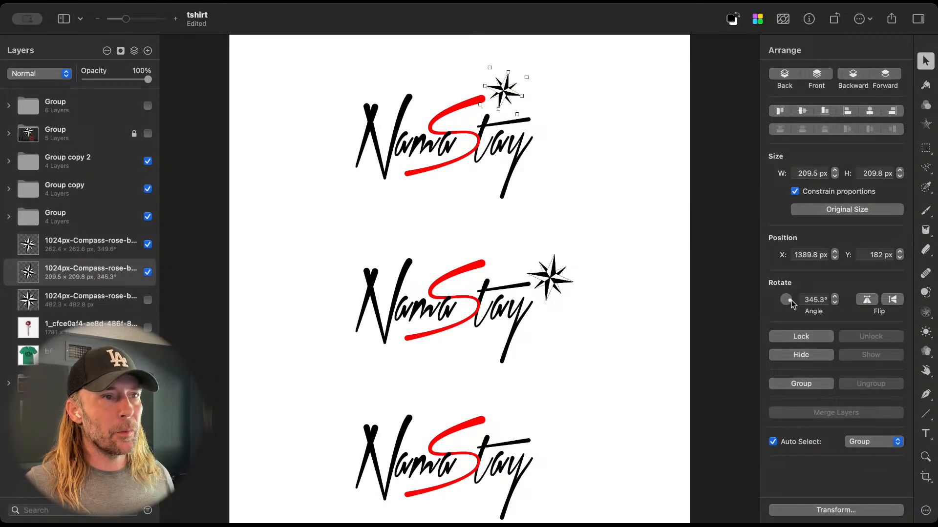
click(643, 262)
click(506, 94)
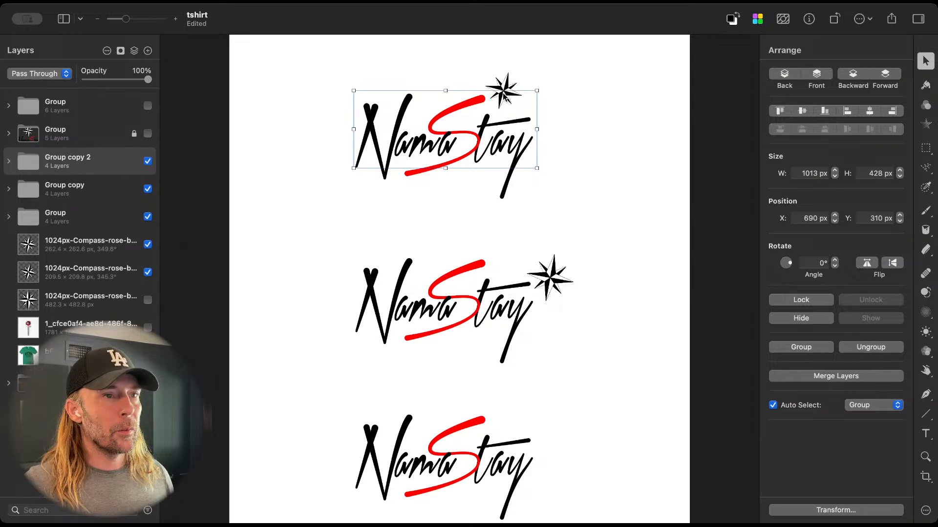
double_click(506, 94)
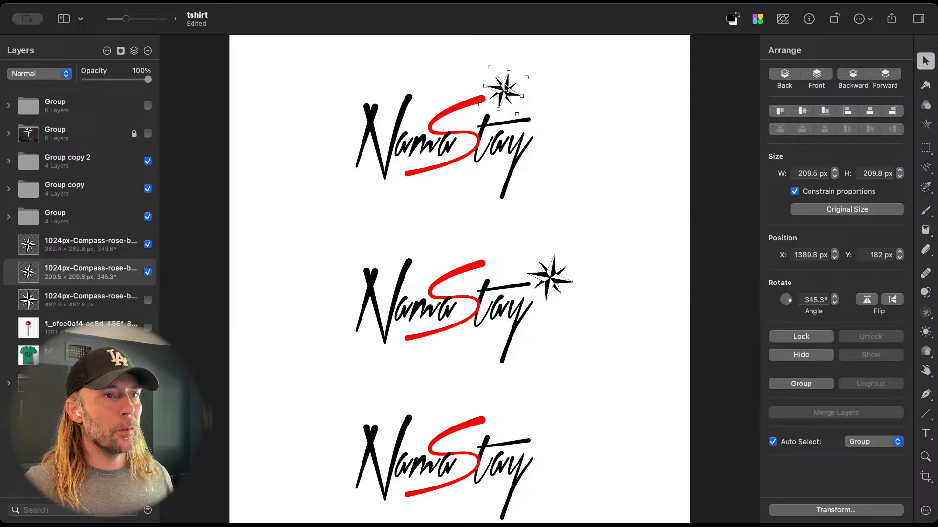
click(790, 299)
drag(790, 299, 790, 301)
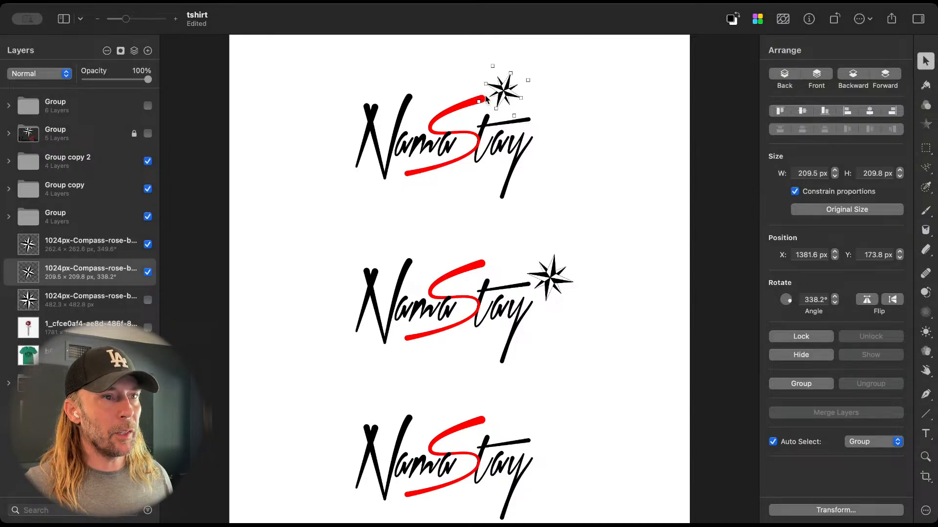
click(510, 97)
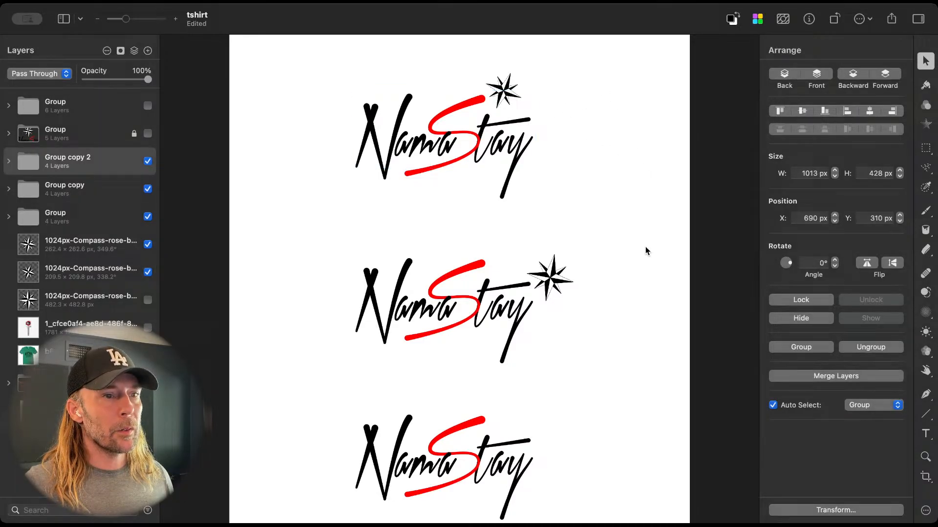
Step: Move the middle logo's tilted compass above the end of the t's crossbar, at X 1568 px, Y 1140.7 px
mouse_move(555, 281)
mouse_down()
mouse_move(525, 254)
mouse_move(547, 282)
mouse_move(547, 274)
mouse_up()
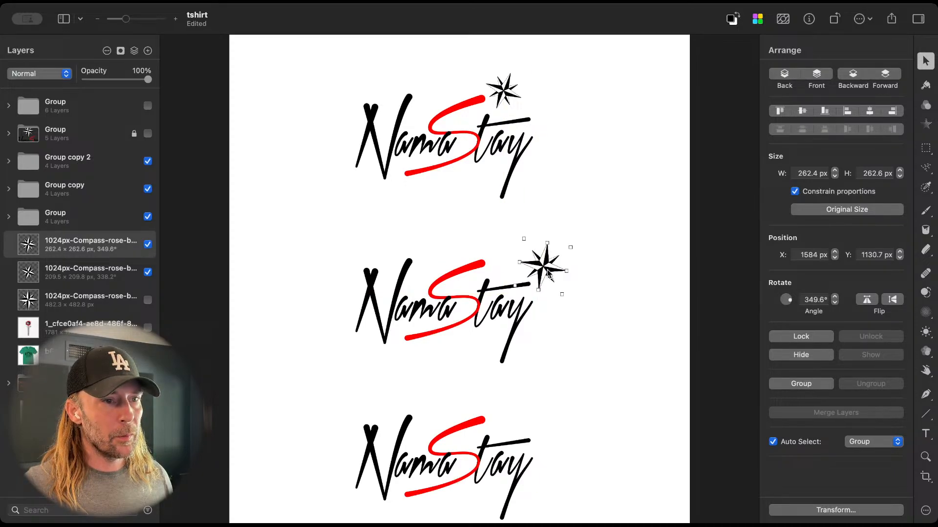
key(Left)
key(Left)
key(Left)
key(Left)
key(Left)
key(Left)
key(Left)
key(Left)
key(Left)
key(Left)
key(Left)
key(Left)
key(Left)
key(Left)
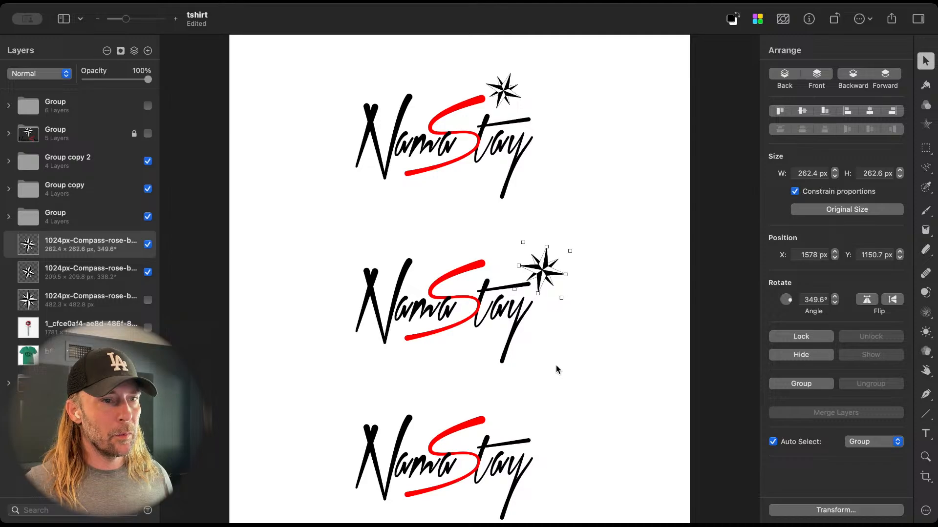
key(Down)
key(Down)
key(Down)
key(Down)
key(Down)
key(Down)
key(Down)
key(Down)
key(Down)
key(Down)
key(Down)
key(Down)
key(Down)
key(Down)
key(Left)
key(Left)
key(Up)
key(Up)
key(Up)
key(Up)
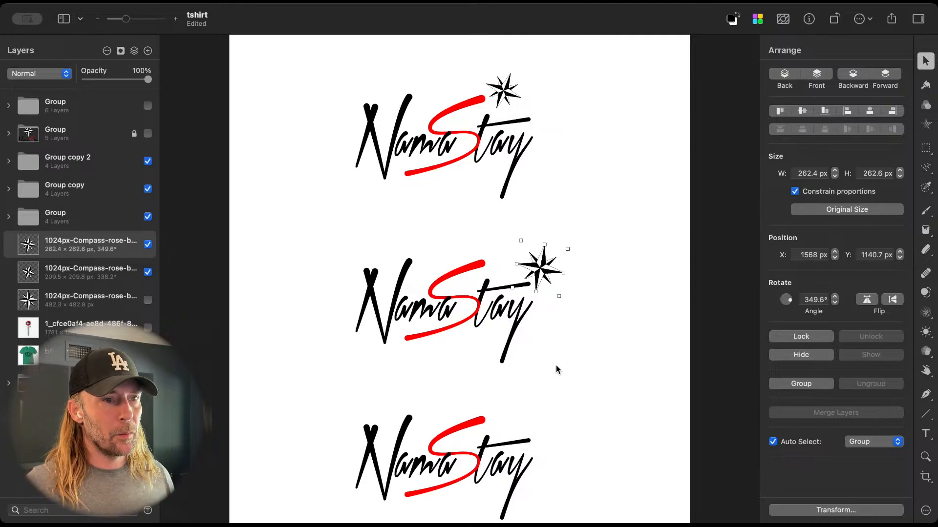
click(555, 366)
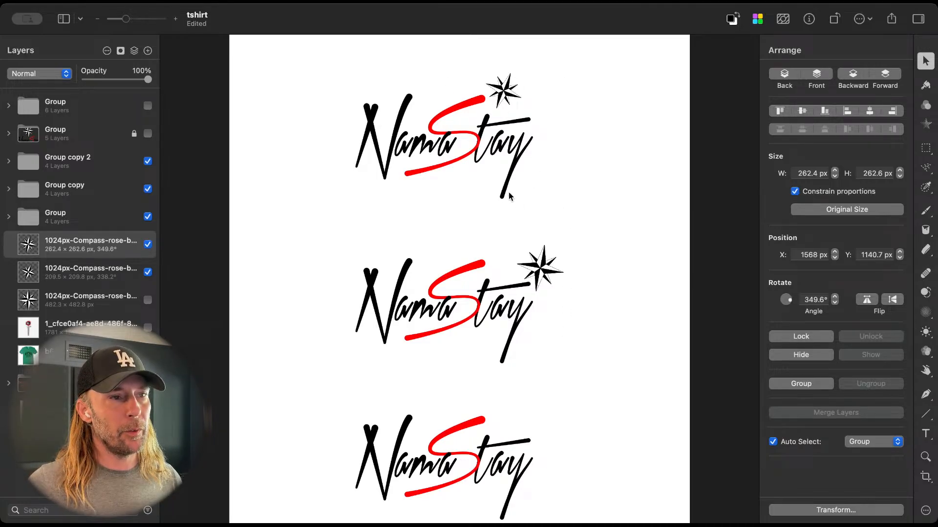
Step: Compare the compass placements on the top and middle logos, both close up and at full-page view
scroll(478, 178, up, 3)
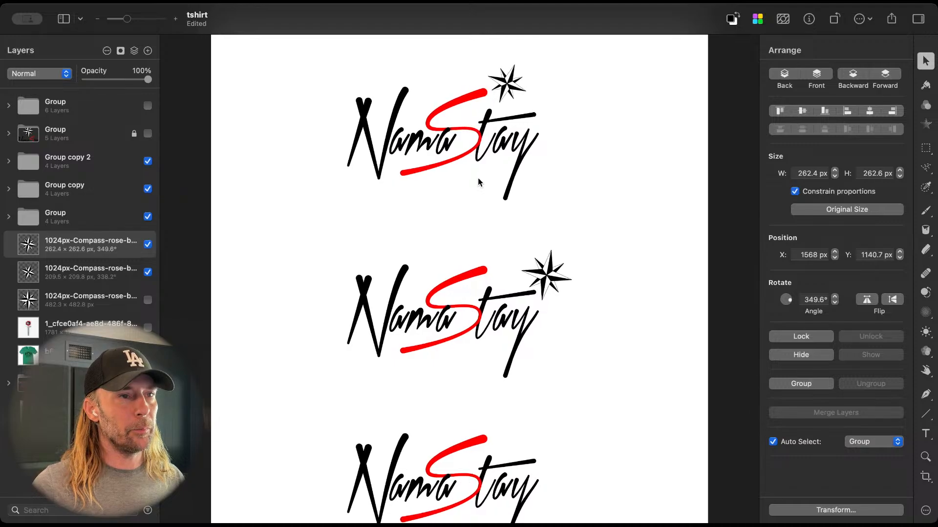
scroll(479, 179, up, 2)
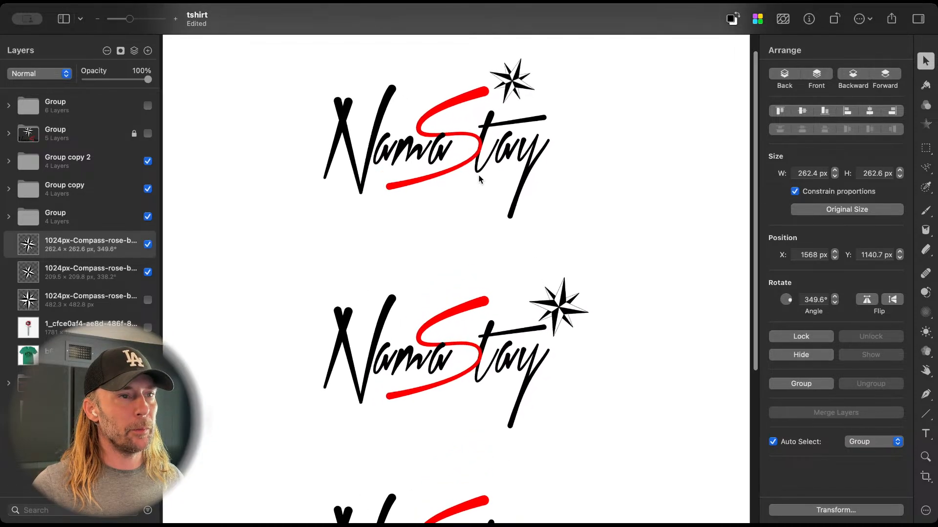
scroll(479, 179, down, 1)
scroll(479, 179, up, 1)
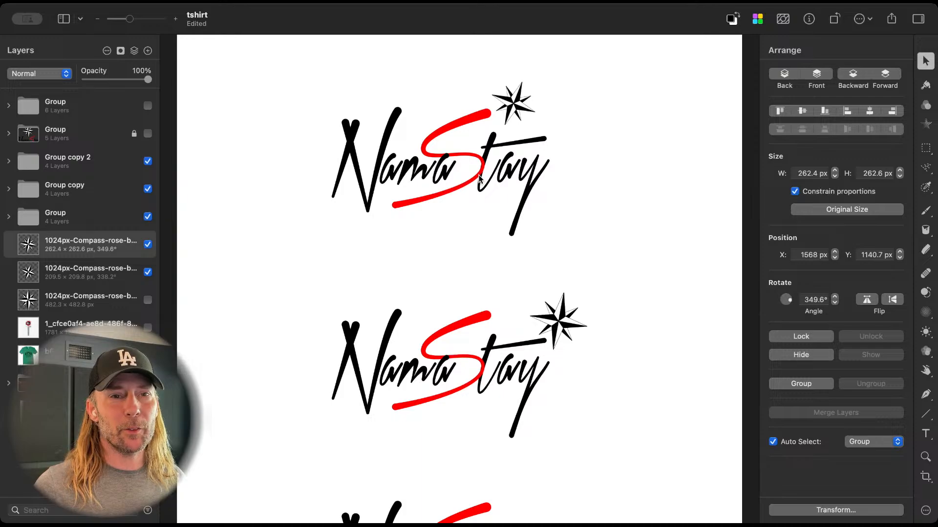
scroll(479, 179, down, 5)
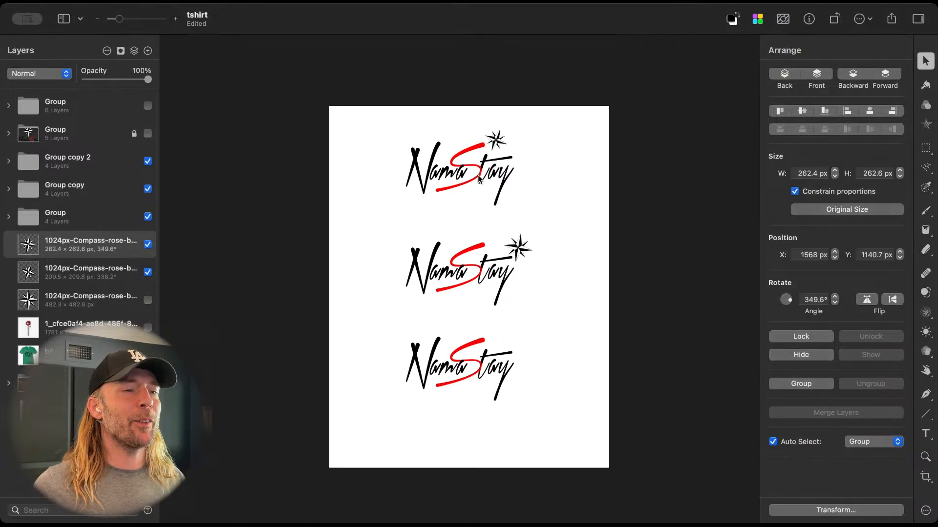
scroll(478, 176, up, 10)
scroll(478, 175, up, 1)
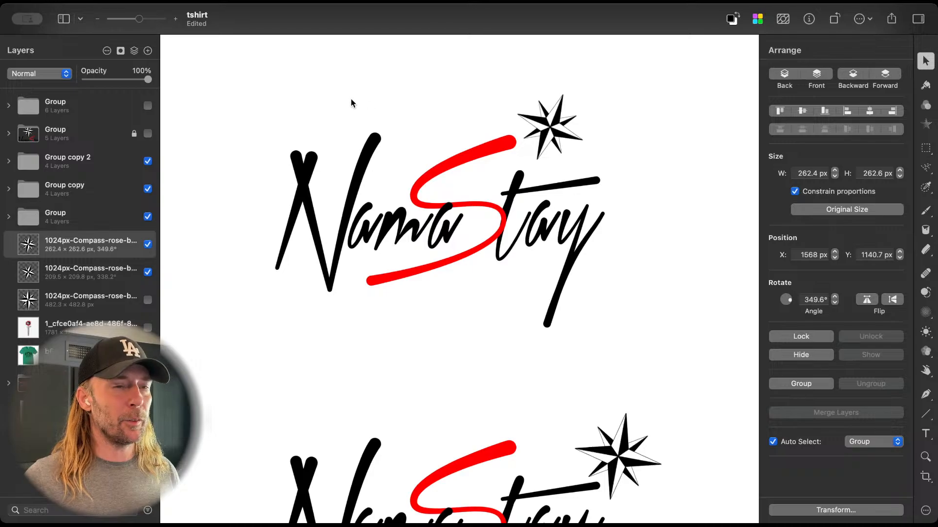
scroll(356, 118, down, 2)
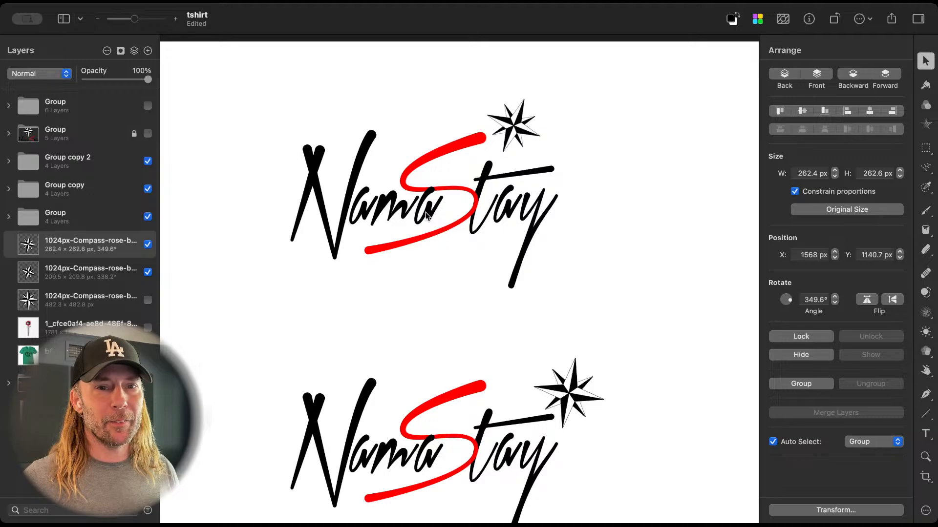
scroll(426, 215, up, 3)
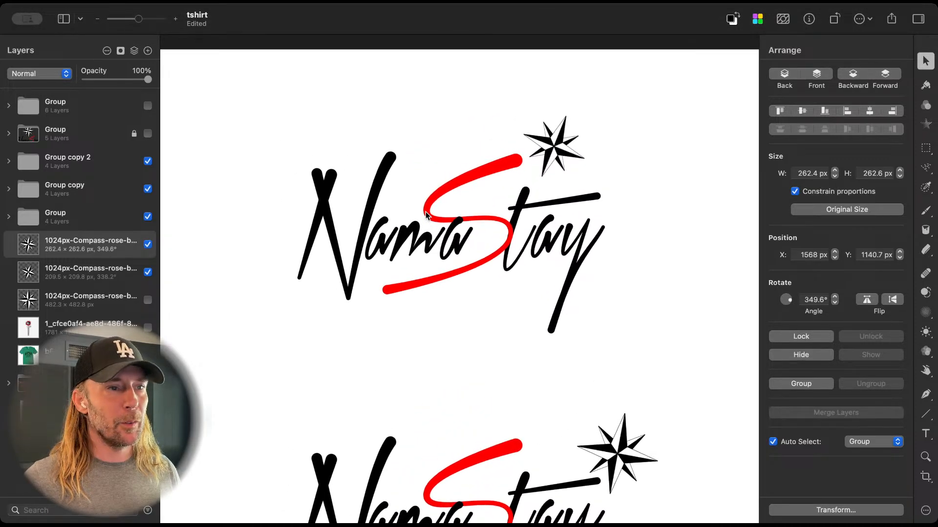
scroll(425, 212, up, 1)
scroll(471, 230, left, 1)
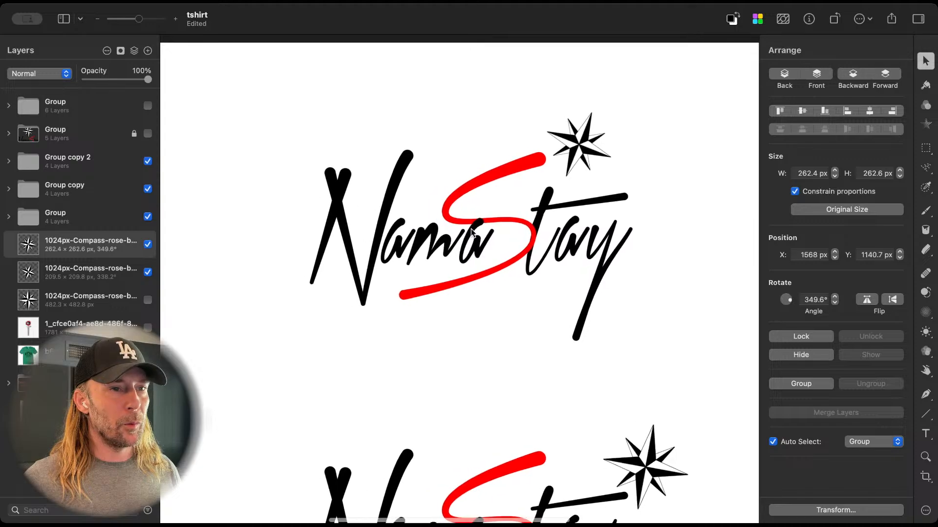
scroll(471, 229, down, 4)
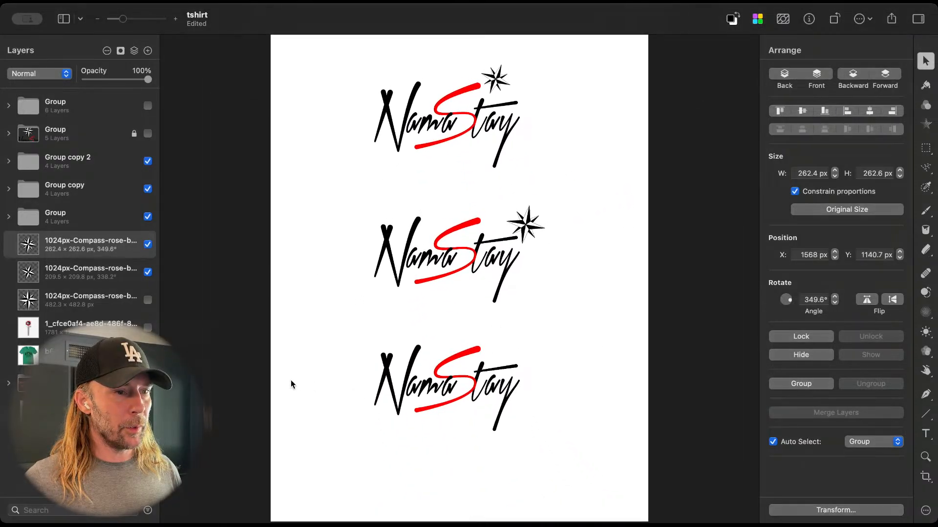
Step: Move the bottom logo without a compass down to Y 2746 px and hide it
click(457, 355)
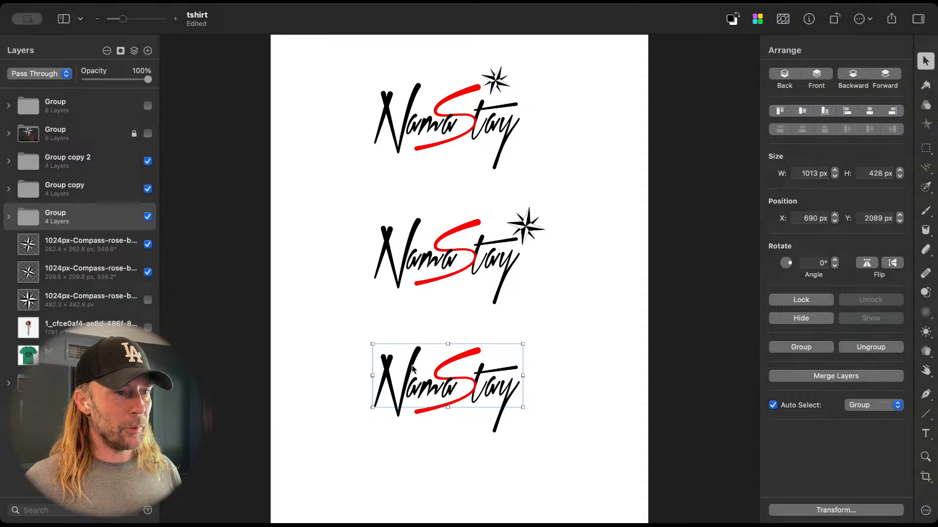
drag(457, 356, 405, 465)
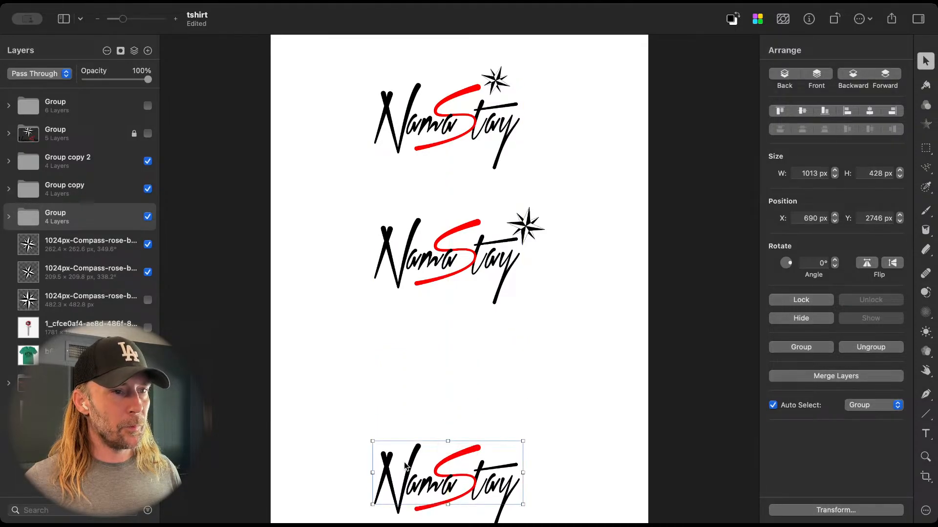
click(148, 216)
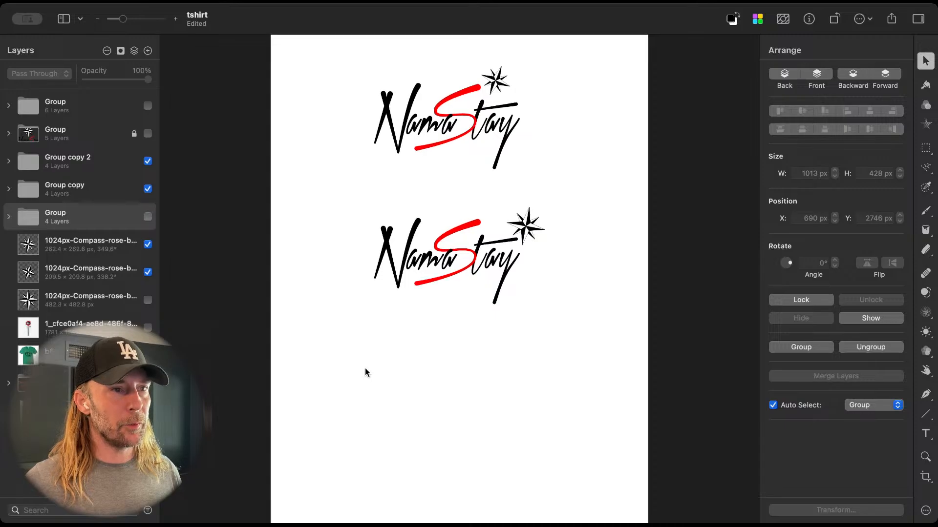
Step: Move the two visible logos down with their compasses, placing the lower logo at Y 1769 px and the upper one at Y 927 px
scroll(365, 368, up, 2)
scroll(449, 310, up, 3)
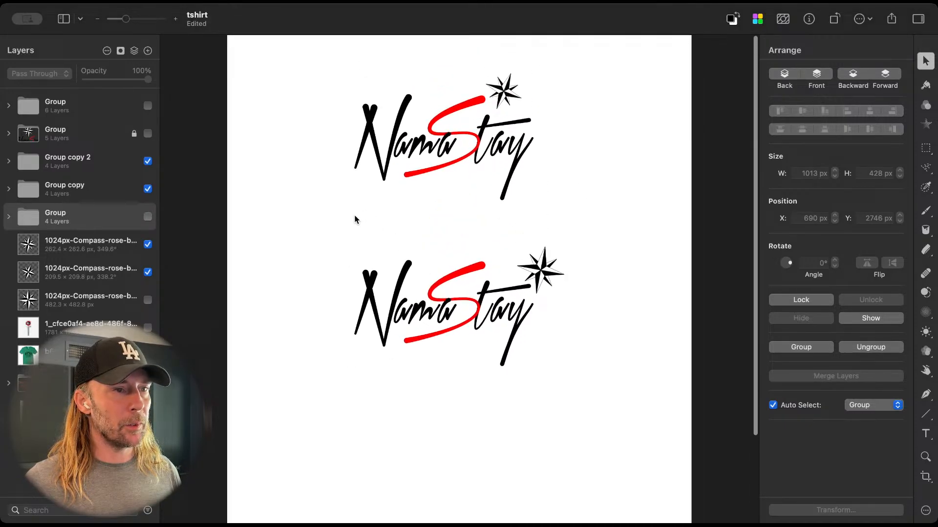
drag(336, 230, 559, 375)
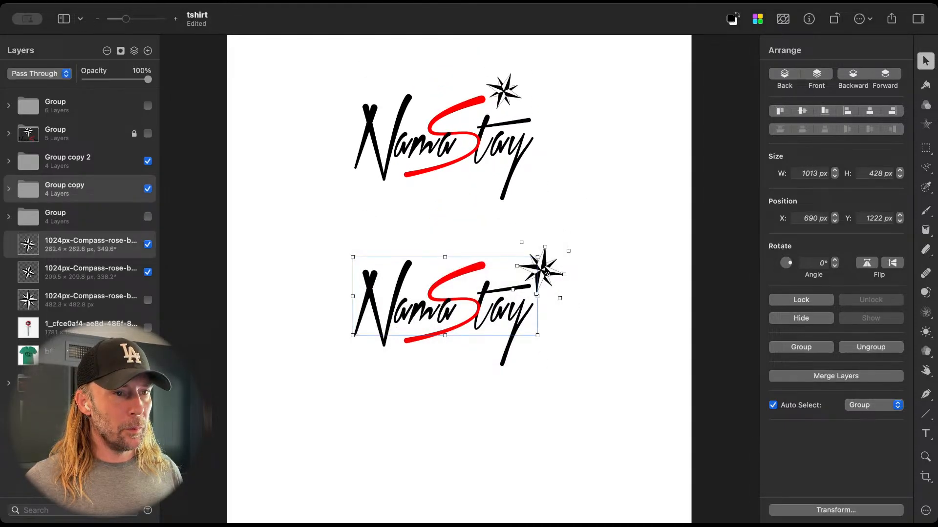
drag(546, 271, 543, 370)
click(328, 55)
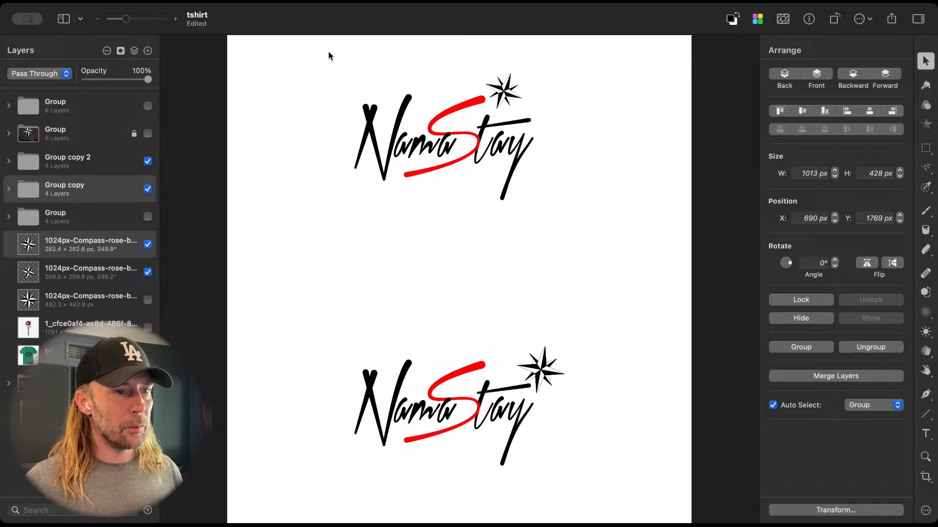
mouse_move(327, 61)
mouse_down()
mouse_move(464, 72)
mouse_move(570, 172)
mouse_up()
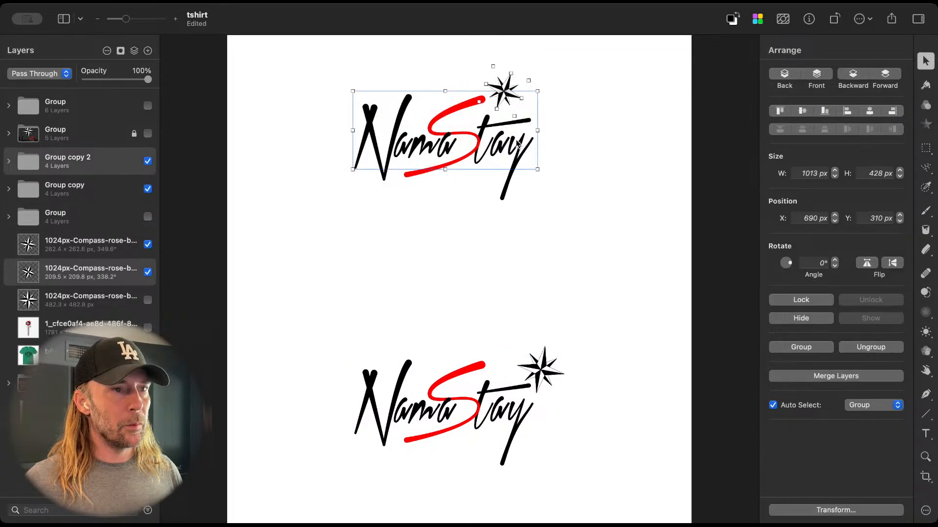
drag(518, 145, 518, 224)
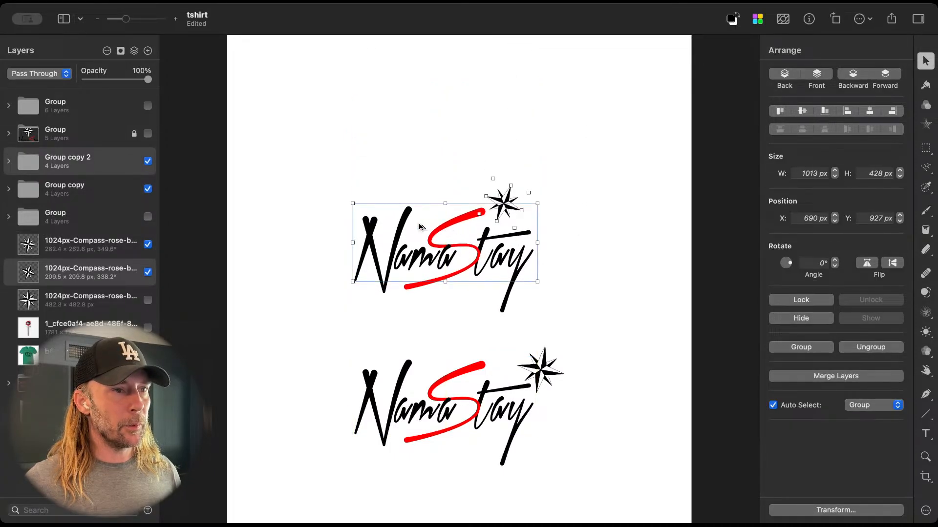
Step: Duplicate the upper logo and compass to Y 248 px, and move the copied compass above the N, at X 949.6 px, Y 44.8 px
drag(400, 262, 403, 140)
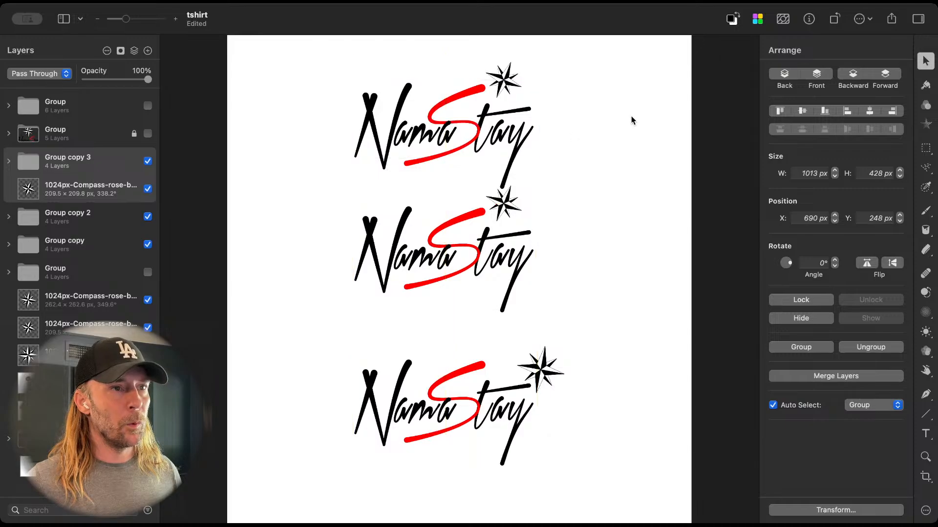
double_click(508, 83)
drag(508, 83, 431, 69)
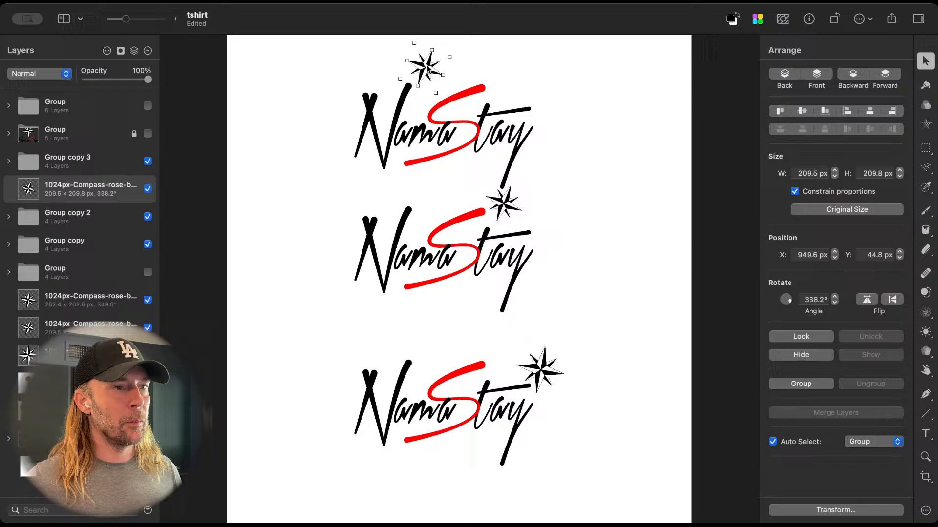
Step: Move the middle logo and its compass down together, placing the logo at Y 1088 px
click(507, 209)
shift+click(447, 245)
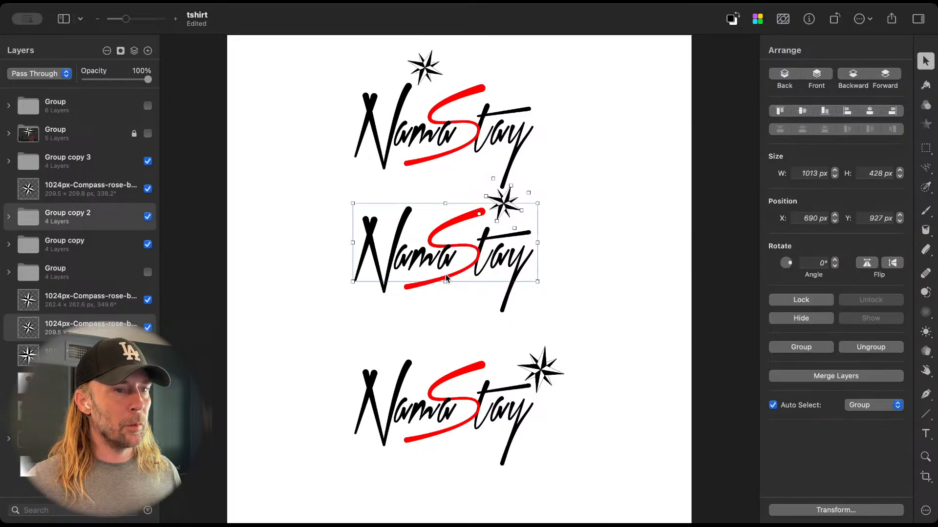
click(390, 260)
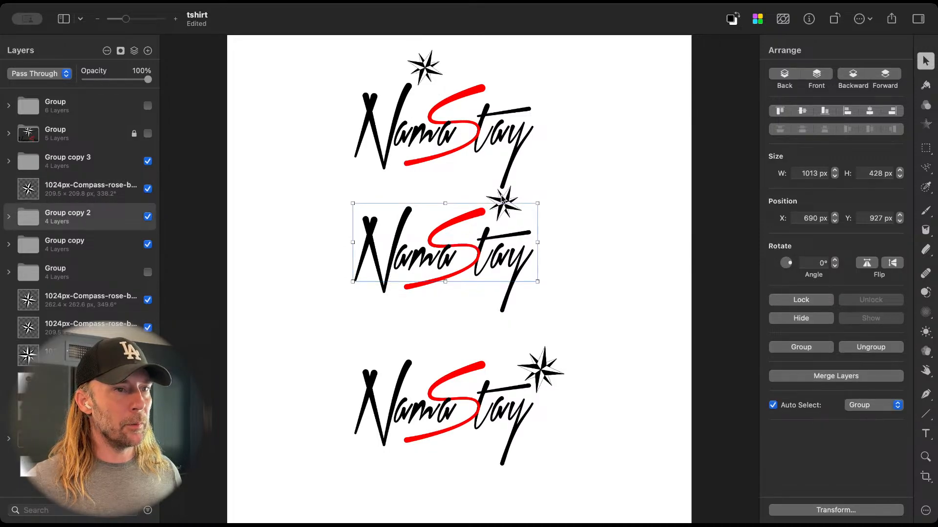
shift+click(506, 197)
drag(507, 198, 506, 228)
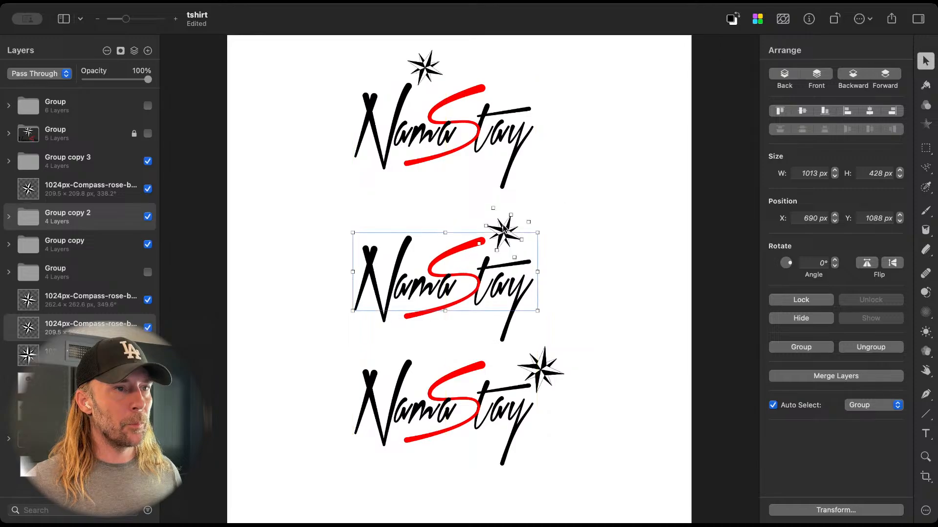
Step: Enlarge the top logo's compass to about 616 px wide and place it beside the y, at X 1517.7 px, Y 198.8 px
click(427, 77)
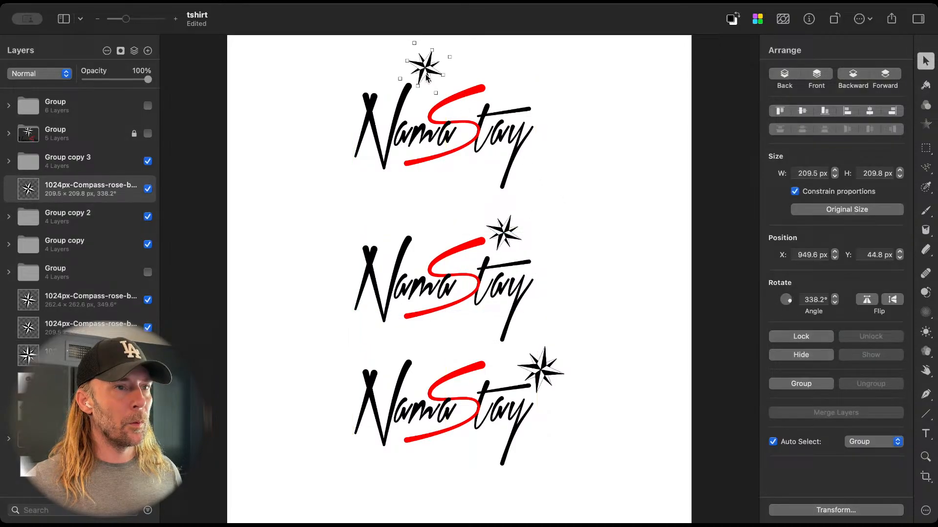
drag(426, 76, 620, 236)
drag(587, 171, 590, 148)
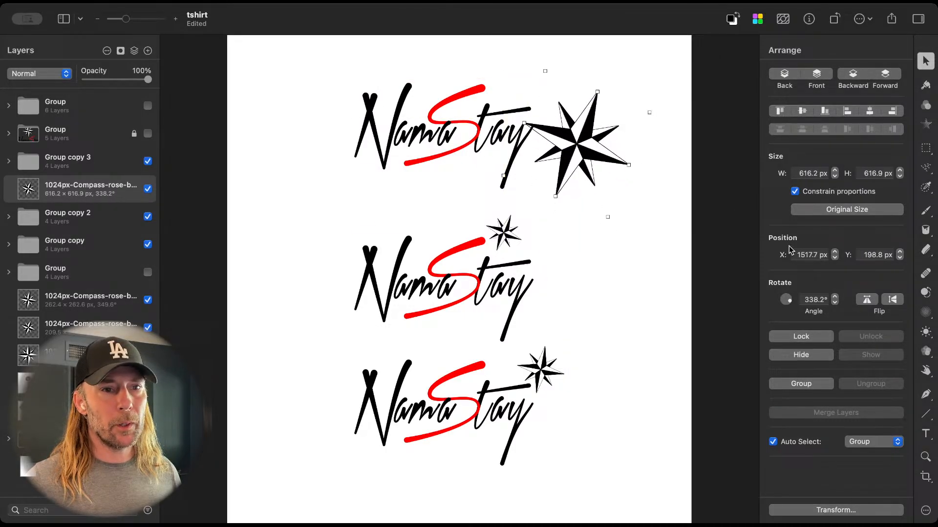
Step: Set the large compass's rotation angle to 0°
click(814, 300)
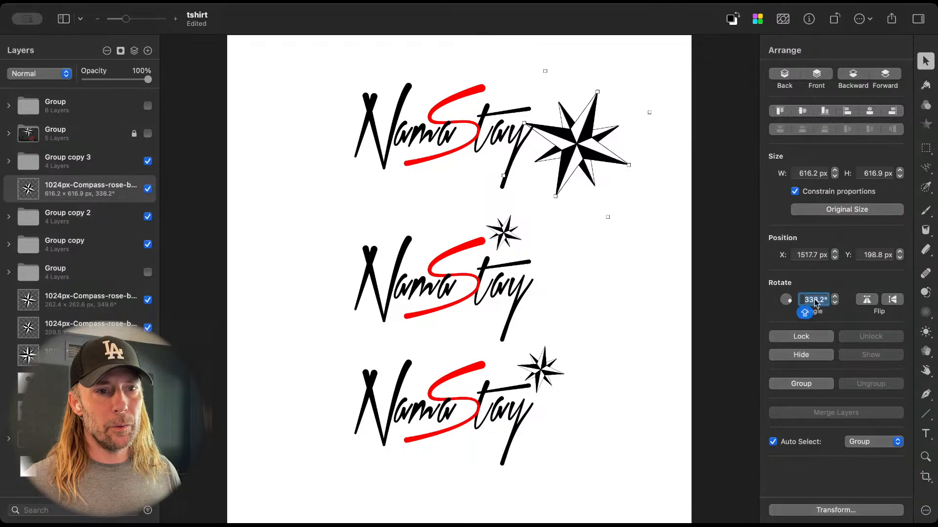
text(0)
key(Return)
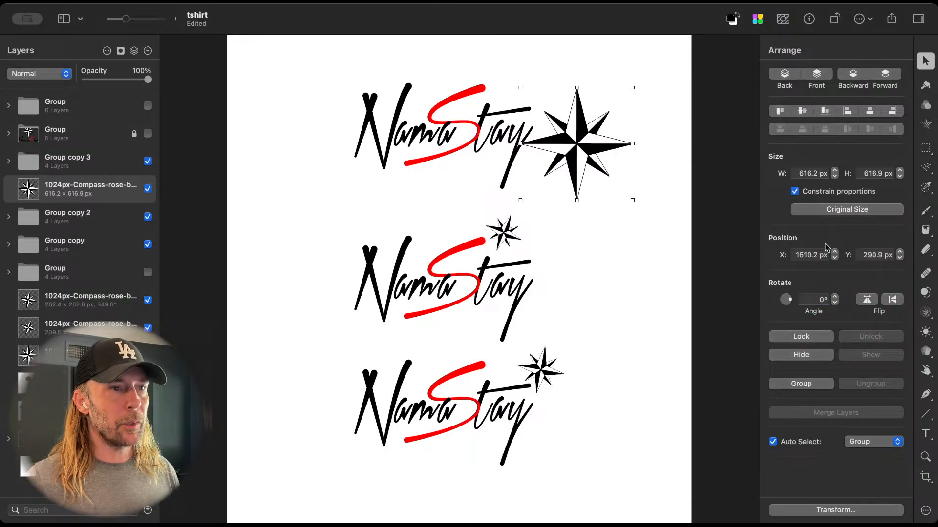
Step: Move the large compass so it overlaps the end of the top logo, and lower its opacity to 9%
drag(578, 150, 543, 146)
click(925, 85)
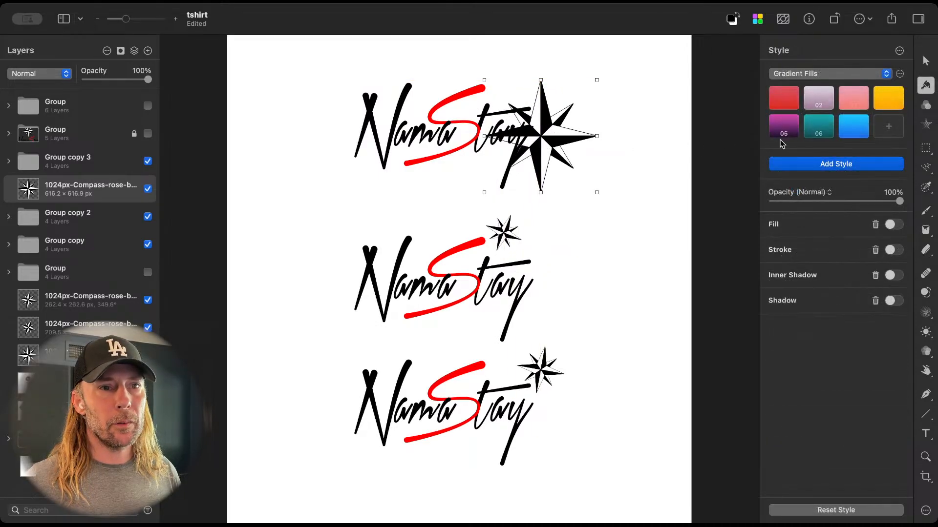
click(781, 201)
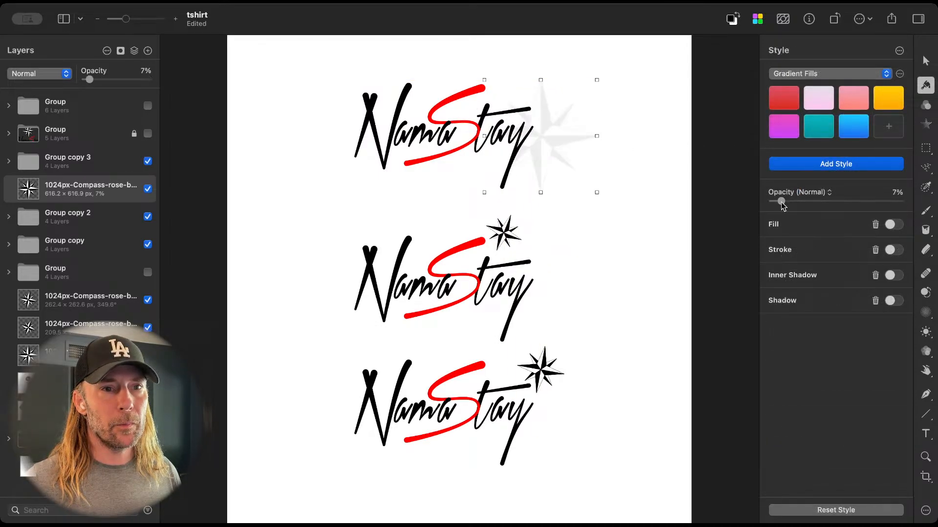
drag(782, 204, 785, 203)
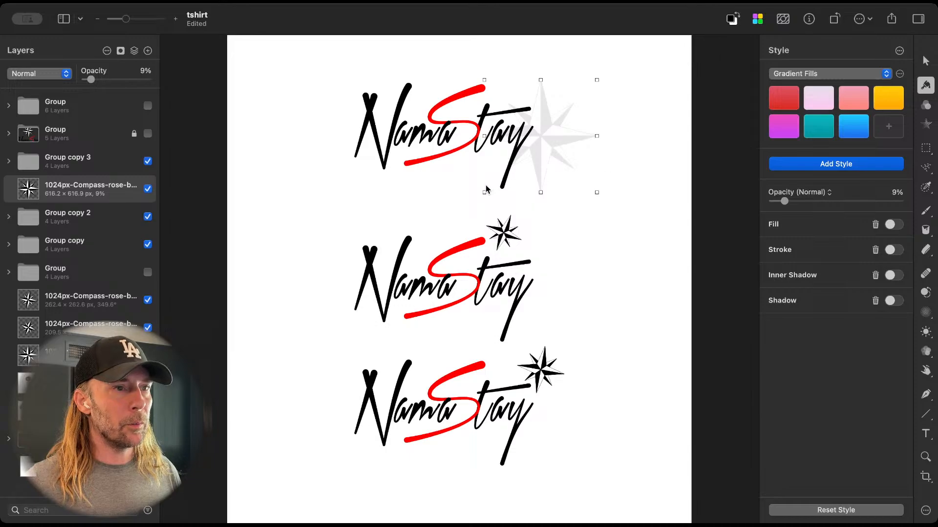
Step: Centre the faded compass behind the top logo's S and enlarge it to about 1108 px wide
drag(547, 143, 466, 133)
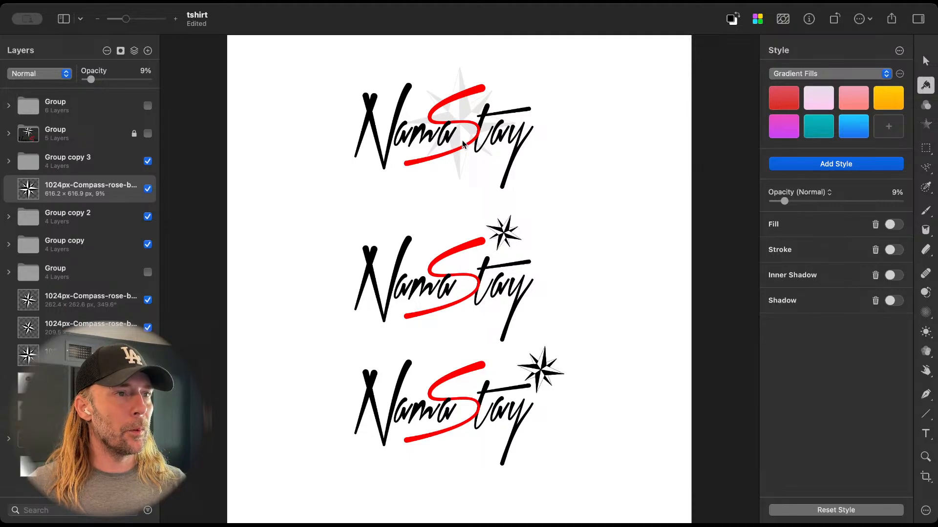
click(460, 172)
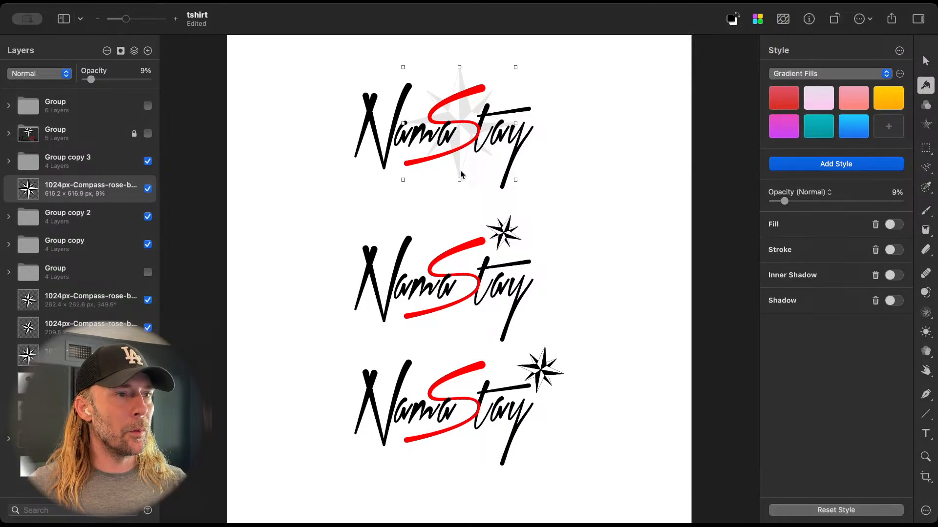
drag(403, 180, 356, 203)
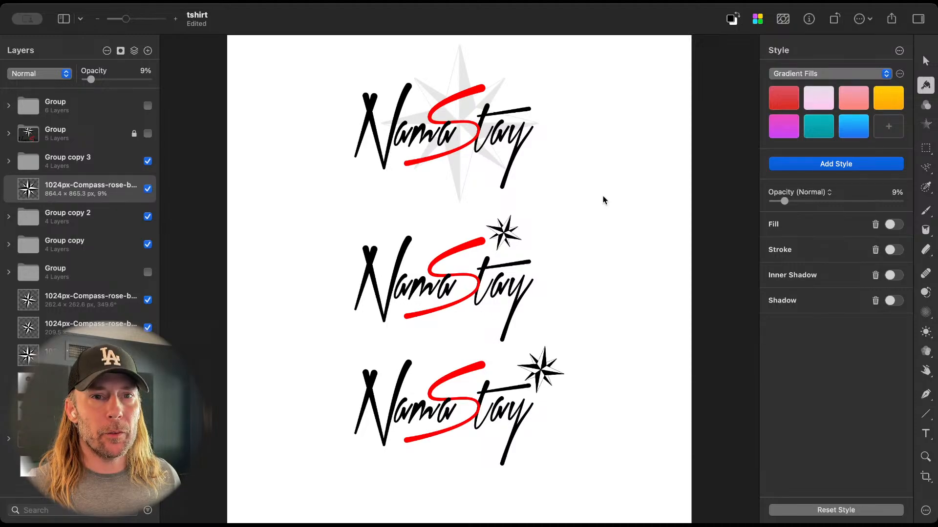
click(458, 170)
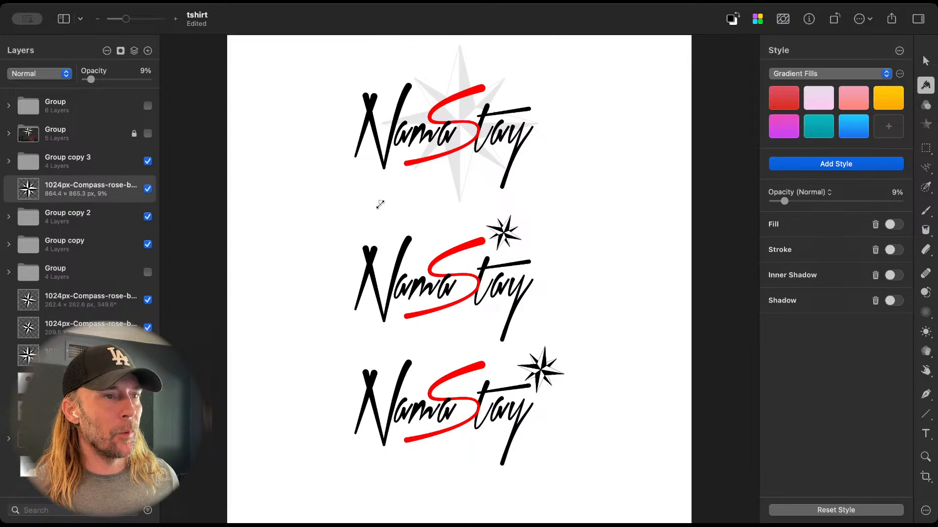
drag(380, 205, 347, 226)
scroll(627, 235, down, 5)
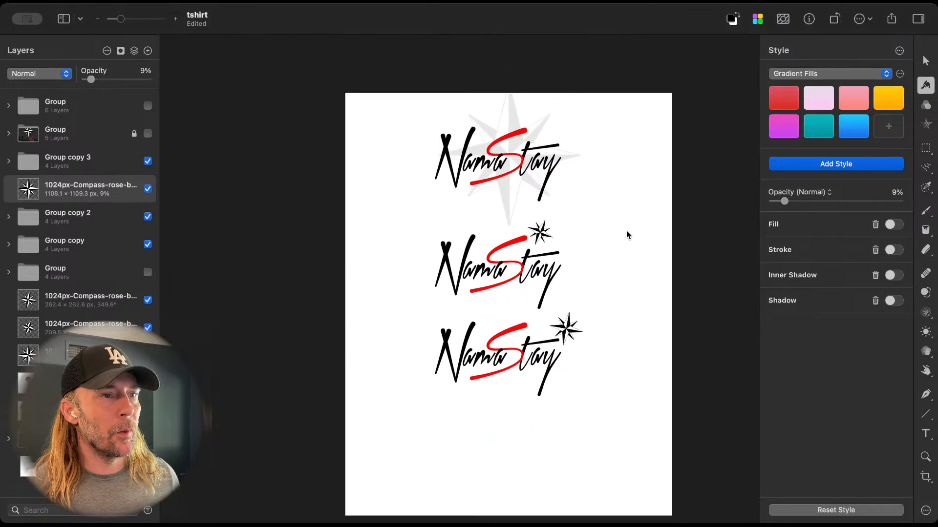
scroll(627, 235, up, 7)
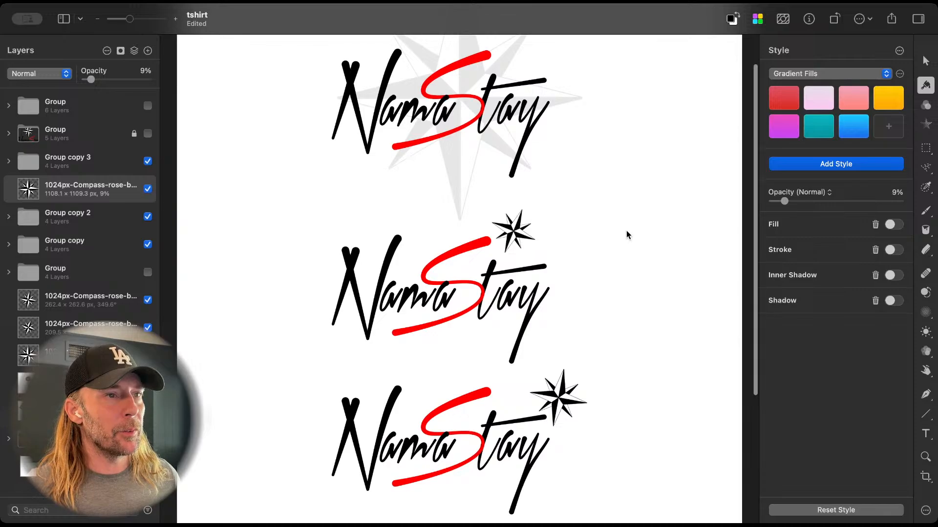
scroll(626, 235, down, 3)
scroll(626, 232, up, 2)
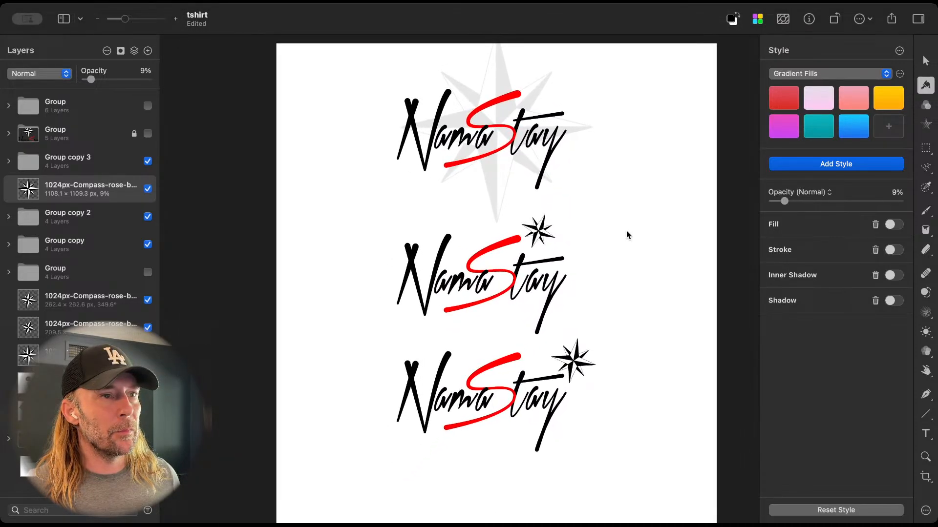
scroll(626, 235, up, 3)
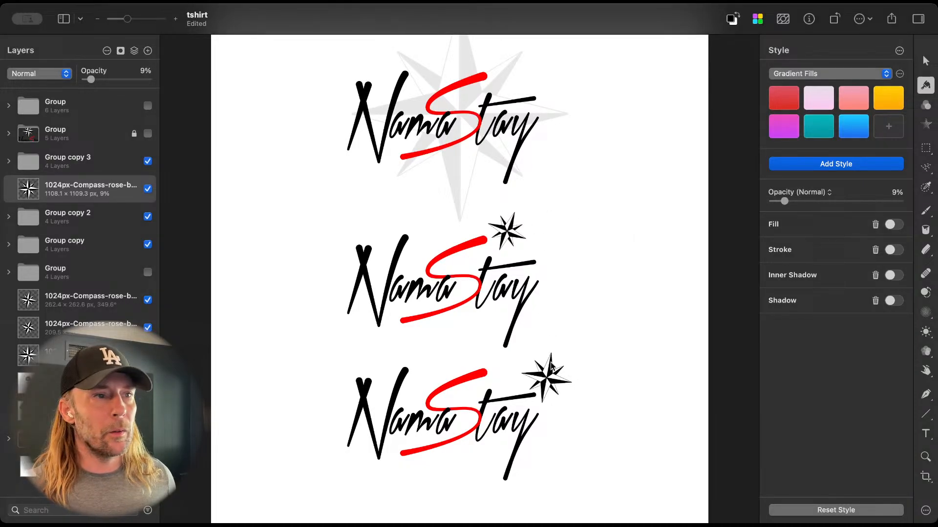
Step: Try the red preset from Color Fills on the faded compass behind the top logo, and undo it
click(455, 193)
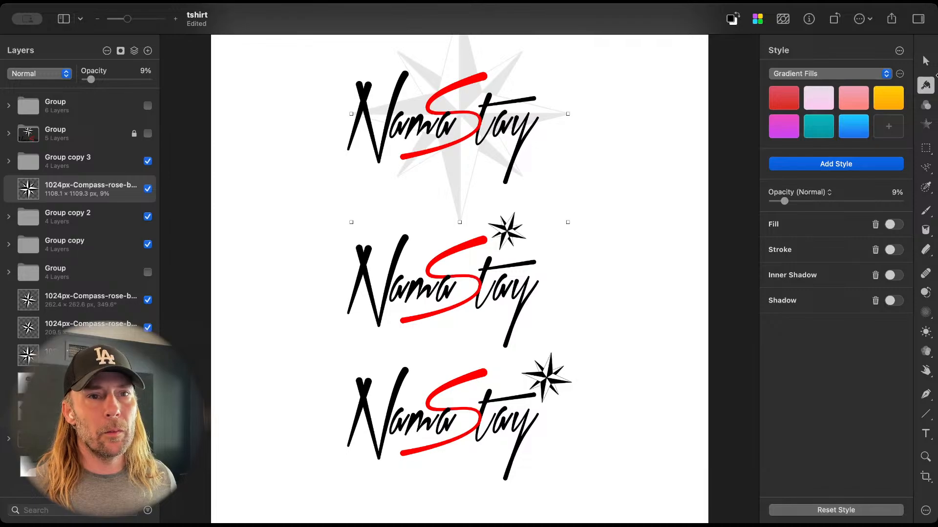
click(822, 73)
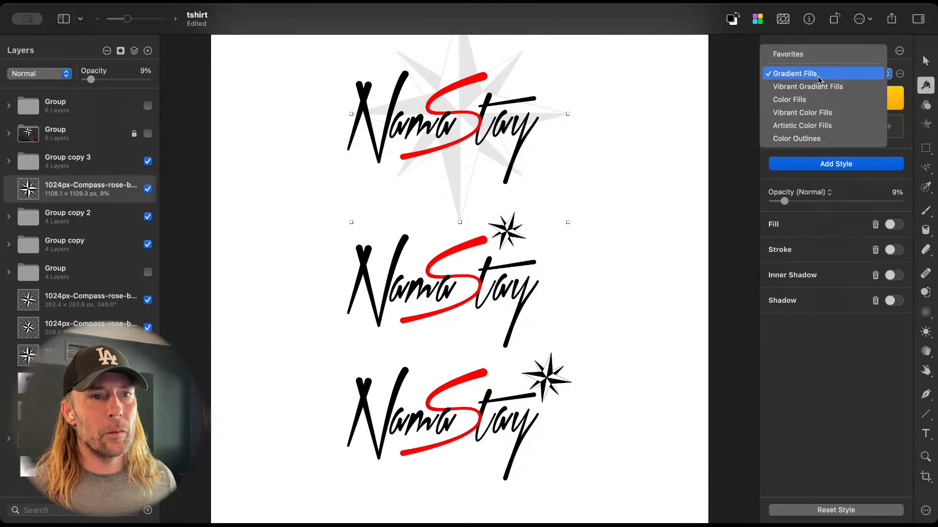
click(796, 97)
click(887, 100)
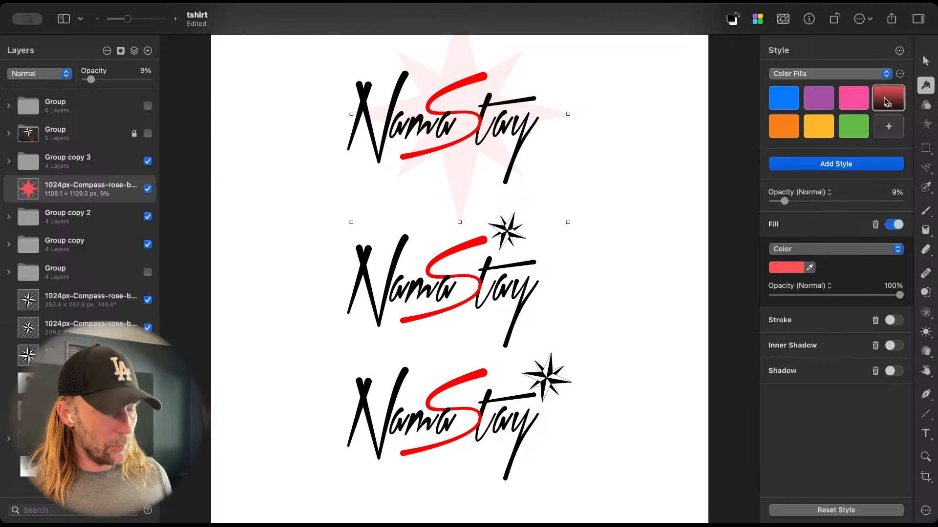
key(super+z)
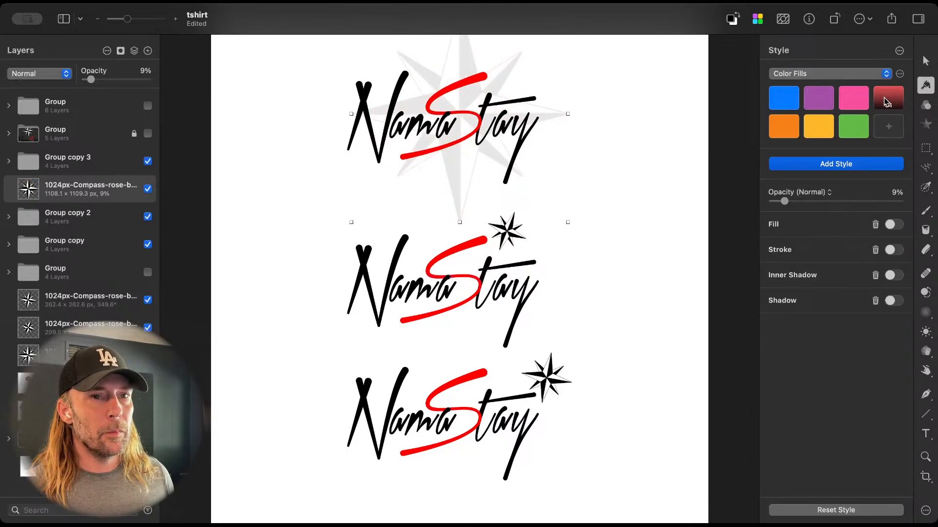
click(887, 100)
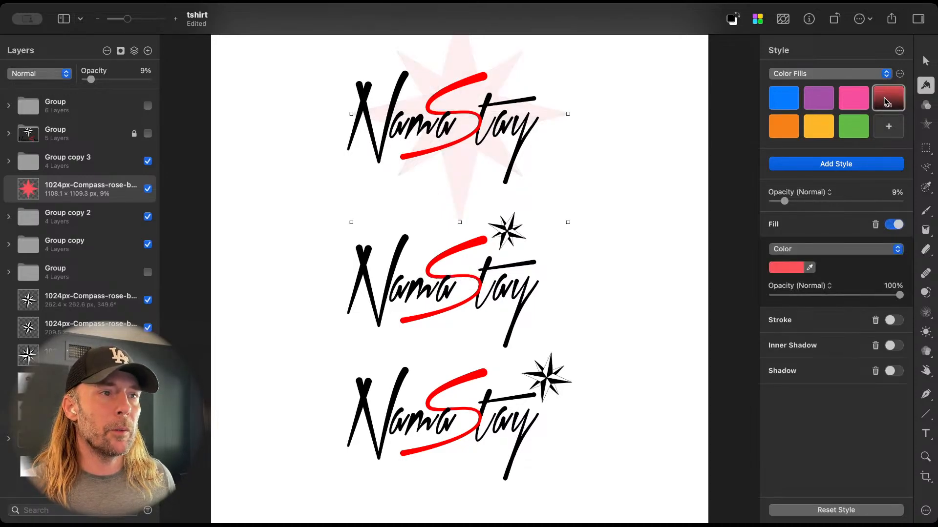
scroll(644, 147, down, 2)
scroll(644, 148, right, 2)
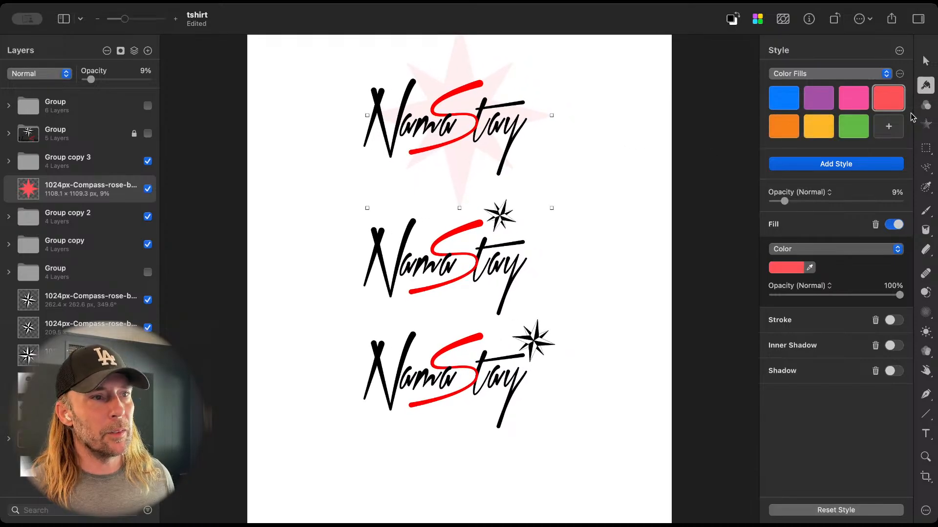
key(super+z)
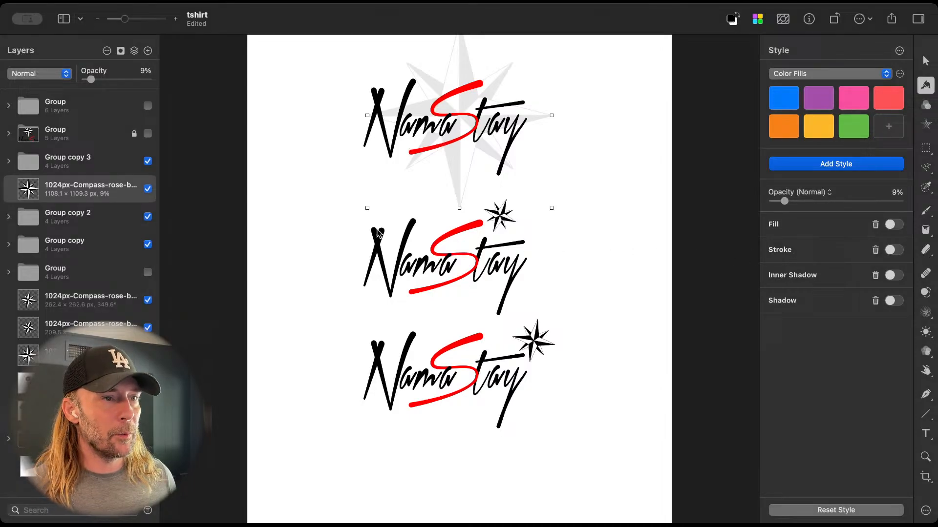
Step: Move the middle and bottom logos together with their compasses down the canvas, keeping them vertically aligned
click(477, 233)
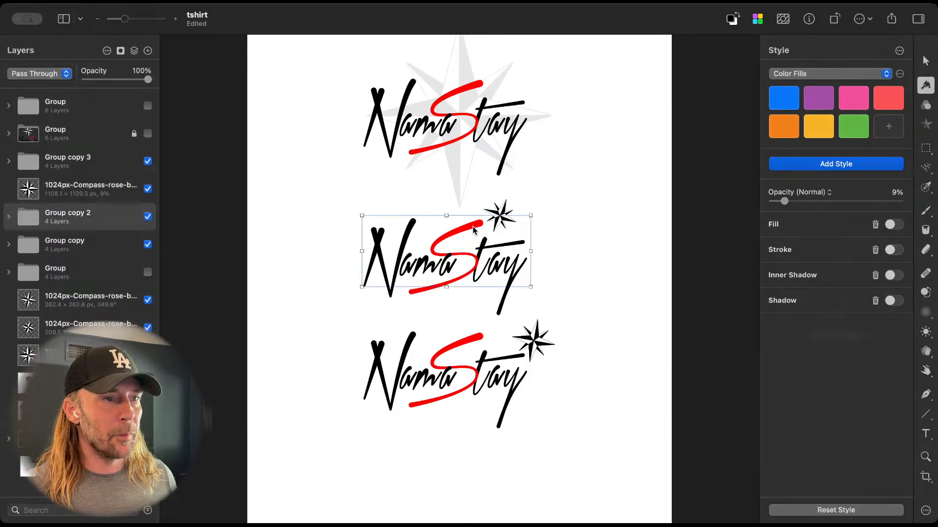
shift+click(535, 342)
shift+click(436, 352)
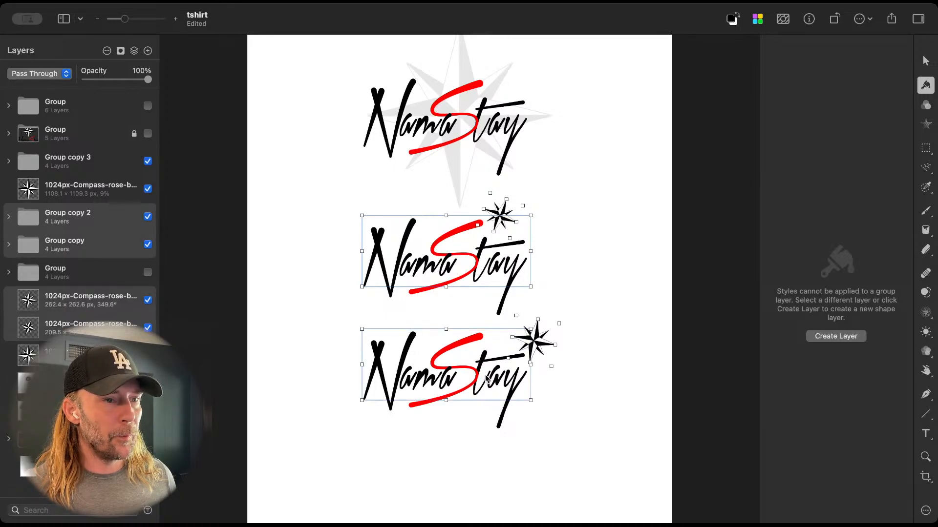
drag(514, 262, 513, 379)
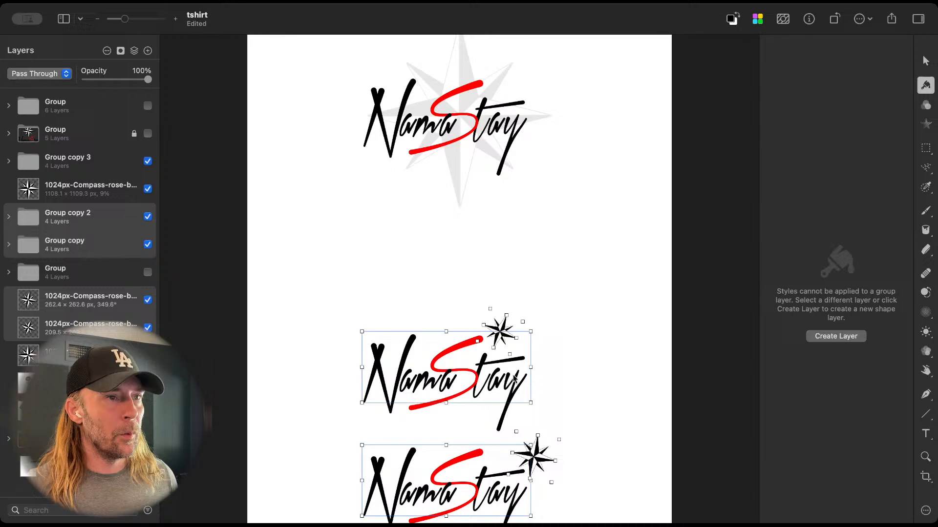
Step: Move the top logo and its faded compass down together so the whole compass fits on the canvas
click(454, 63)
click(428, 128)
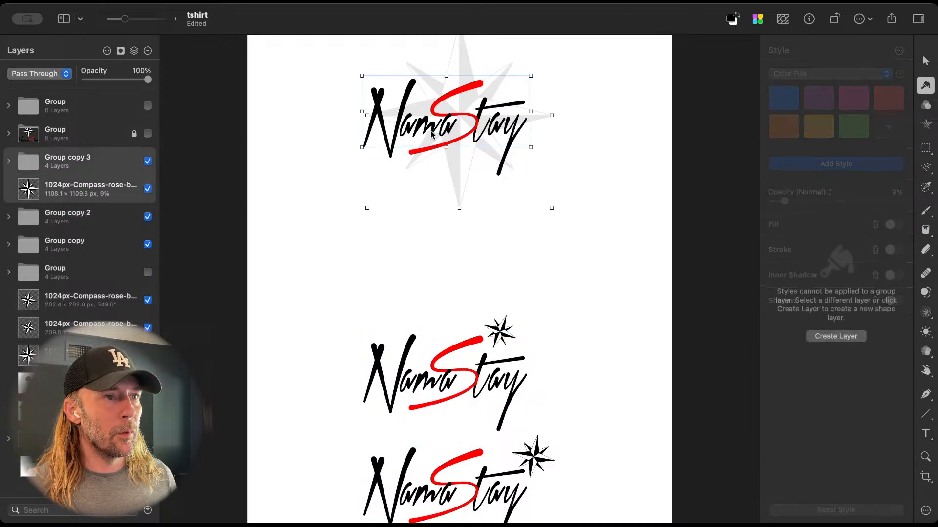
drag(442, 128, 435, 174)
Step: Enlarge the faded compass behind the top logo to about 1825 px wide
click(445, 245)
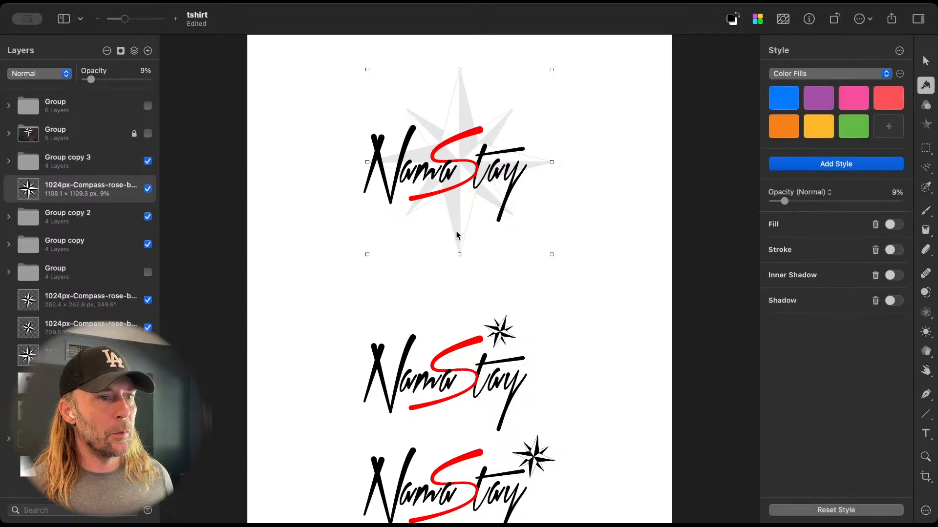
drag(366, 257, 215, 318)
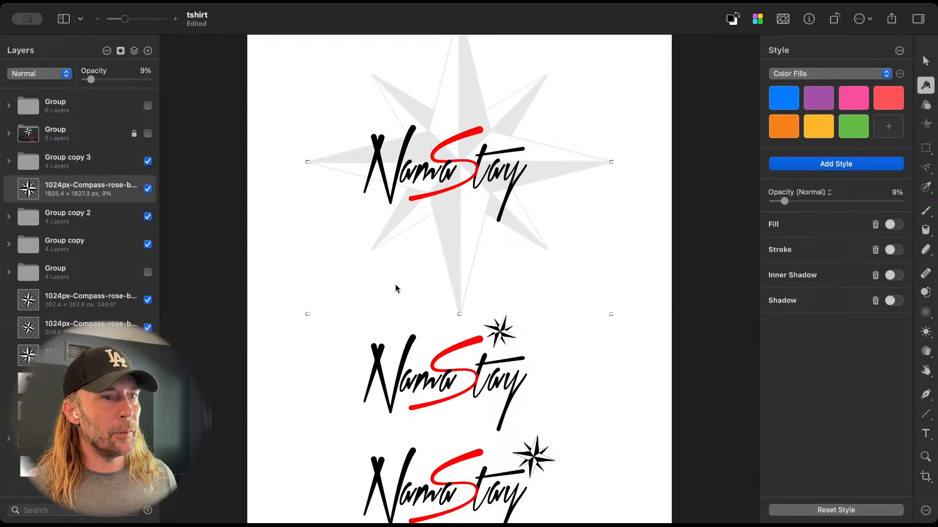
scroll(396, 286, down, 5)
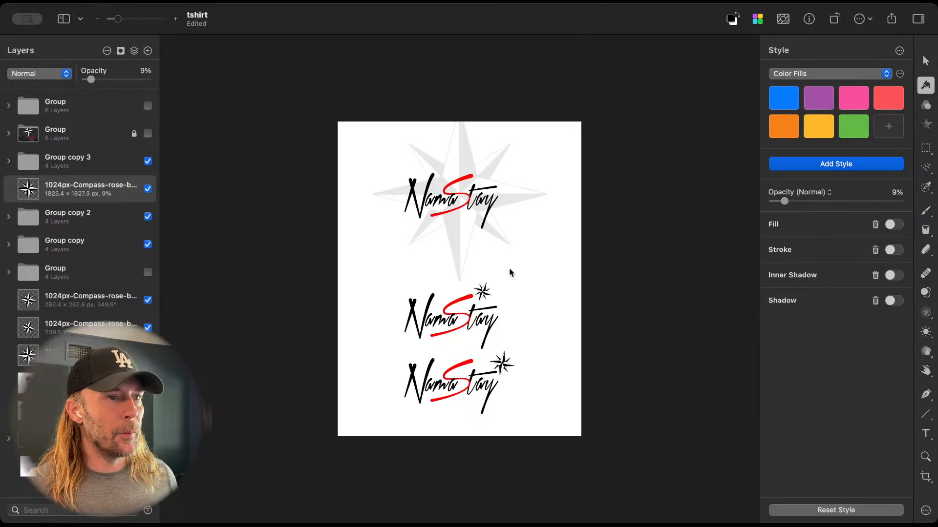
Step: Shrink the top logo's compass to about 806 px wide and set its opacity to 100%
drag(372, 280, 469, 185)
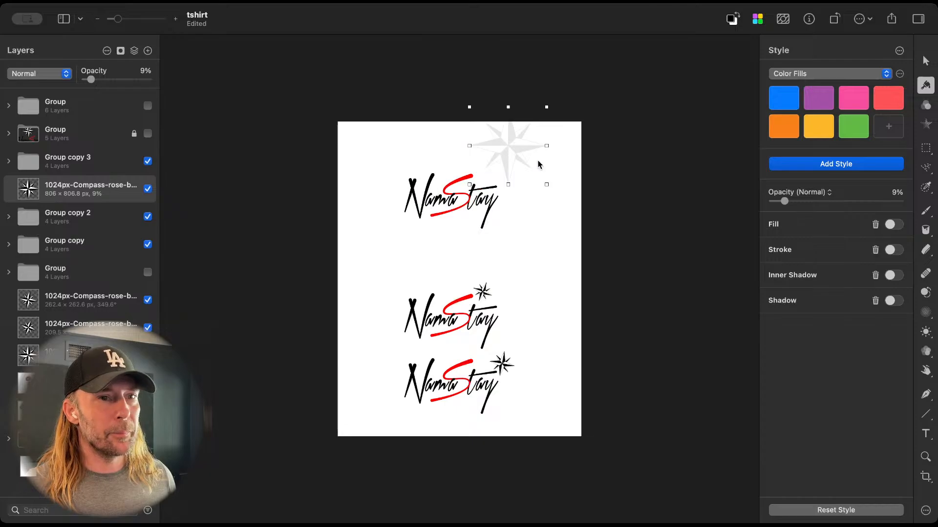
drag(785, 201, 899, 201)
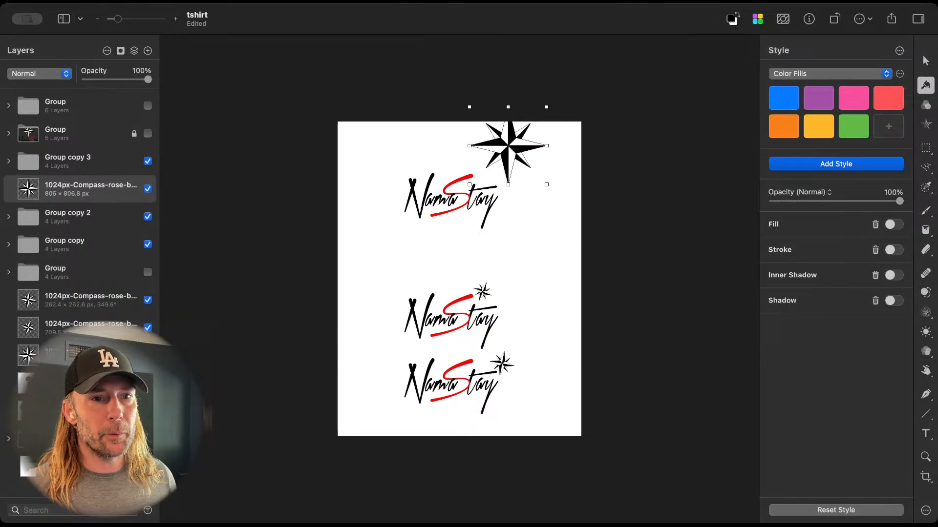
drag(524, 157, 524, 157)
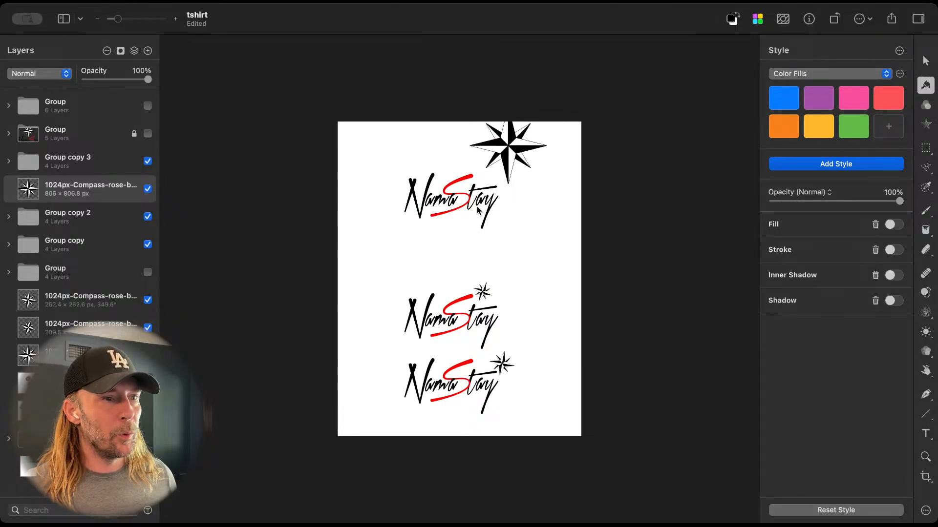
Step: Move the large compass down beside the top logo's y, so its lower-left ray meets the crossbar of the t
scroll(480, 211, up, 6)
scroll(477, 206, up, 3)
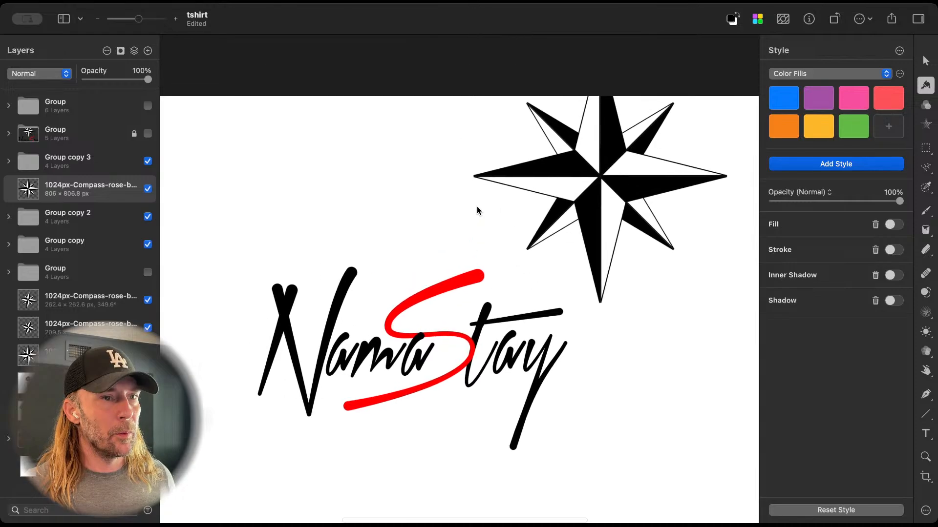
drag(599, 176, 629, 249)
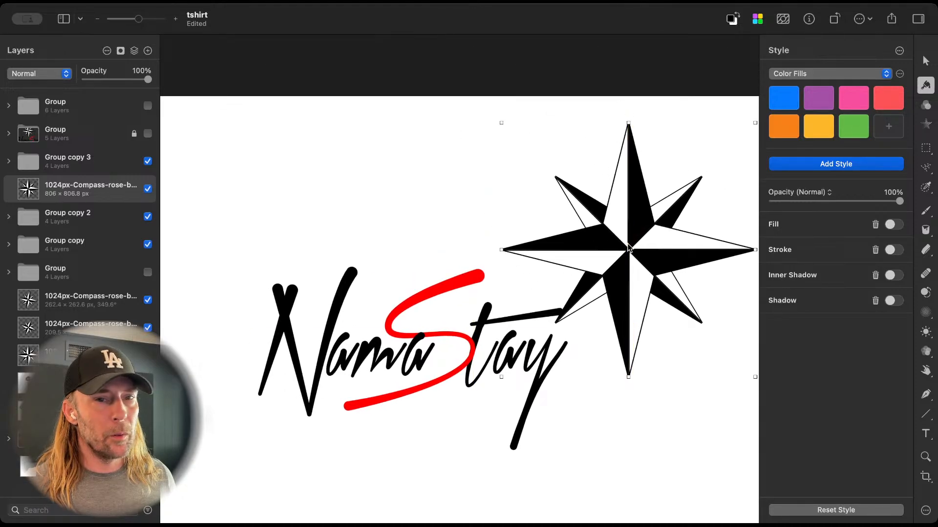
Step: Use Replace Color on the top logo's large compass to change its black to red FF0000
scroll(628, 249, down, 3)
scroll(628, 248, down, 3)
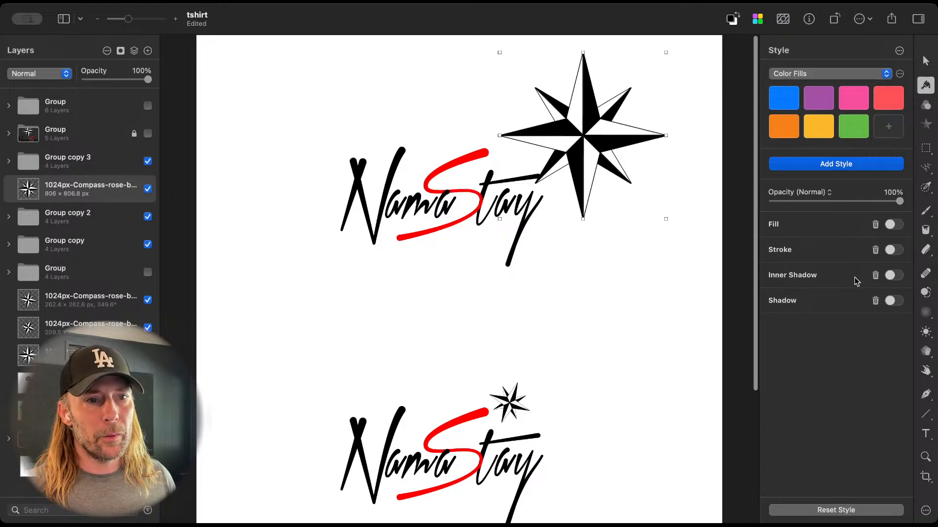
click(927, 108)
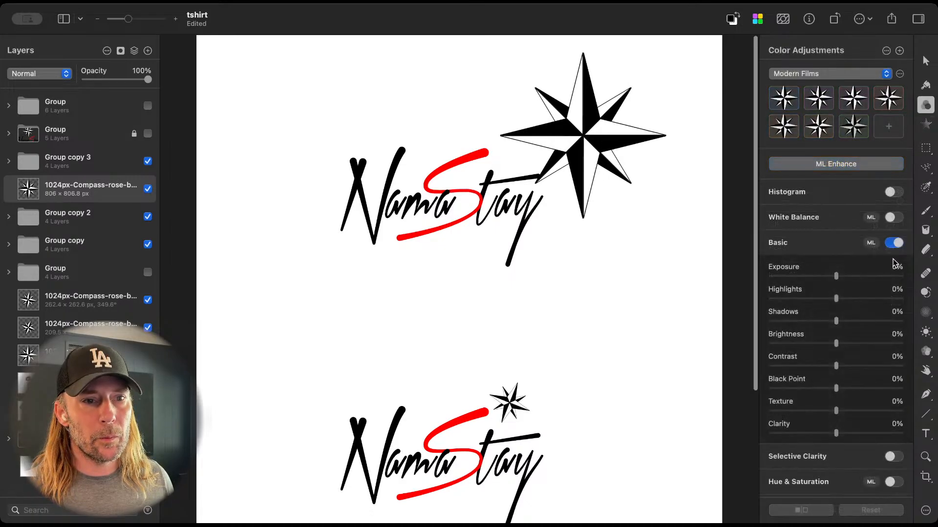
scroll(863, 388, down, 10)
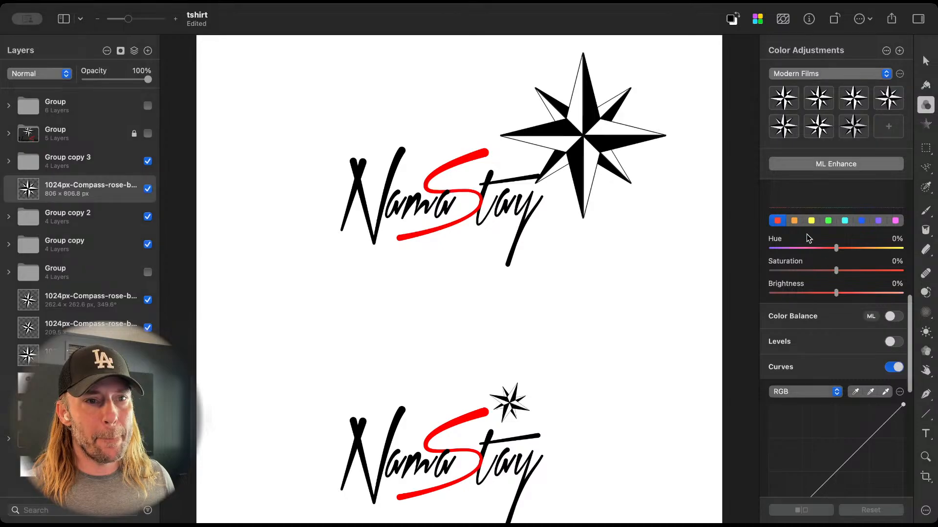
scroll(841, 362, down, 8)
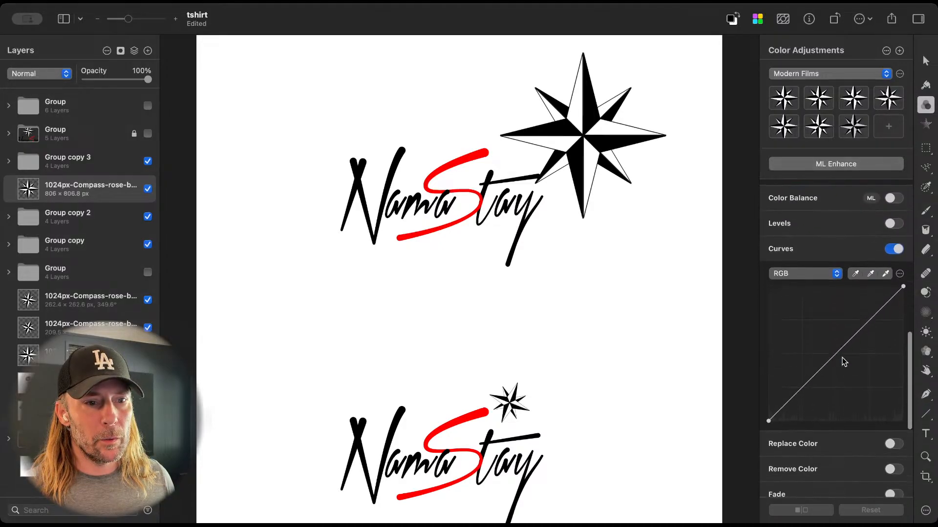
click(893, 300)
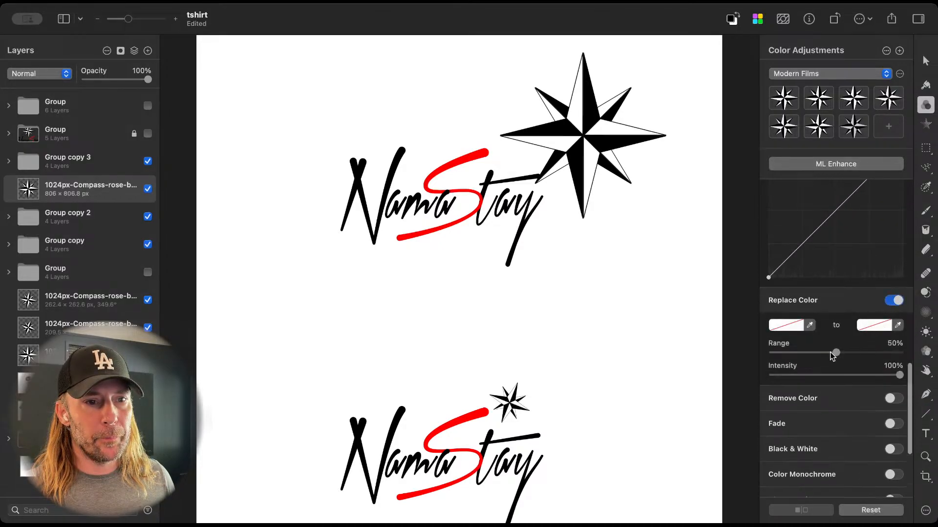
click(809, 325)
click(609, 171)
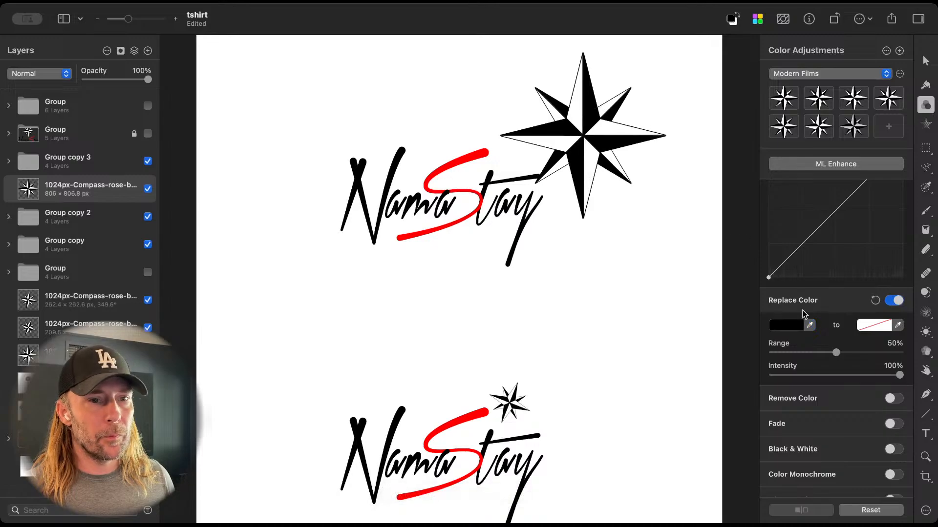
click(888, 326)
click(906, 367)
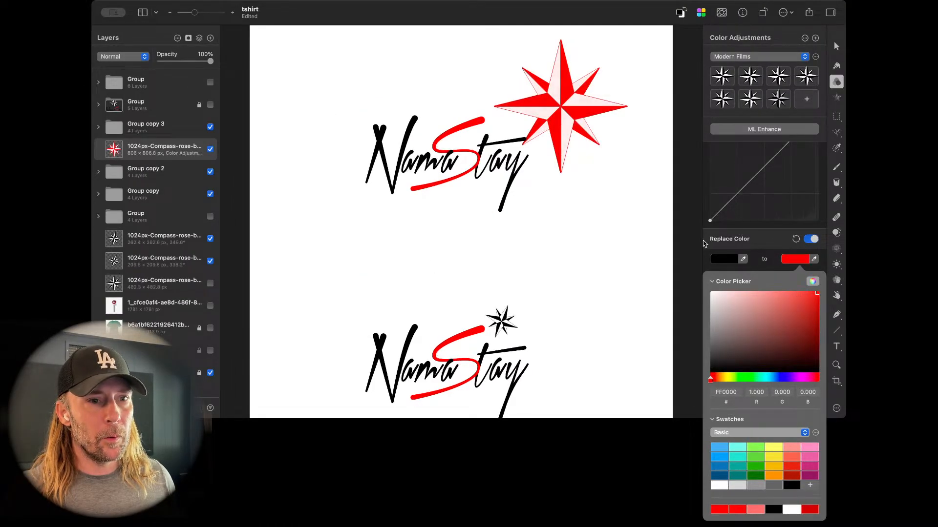
click(689, 236)
Step: Shrink the red compass to about 547 px wide and move it up over the end of the t's crossbar
key(v)
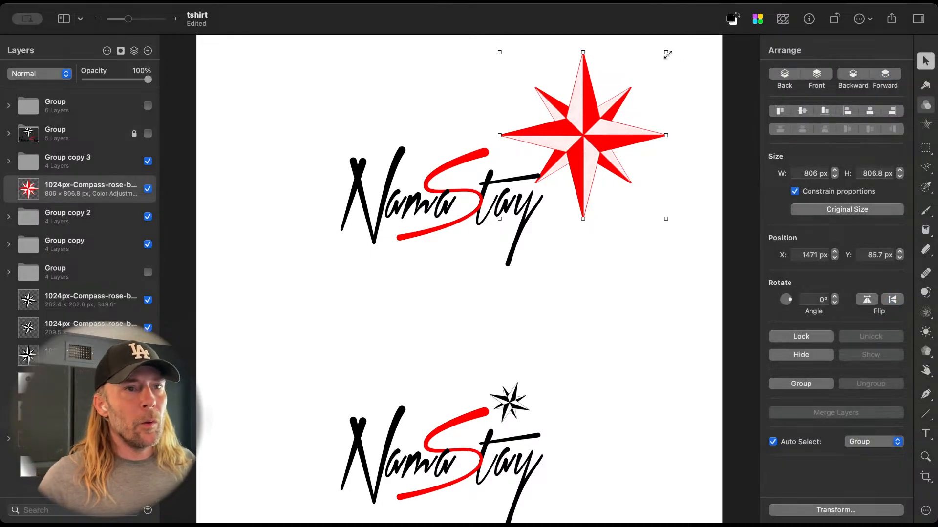
drag(665, 52, 610, 104)
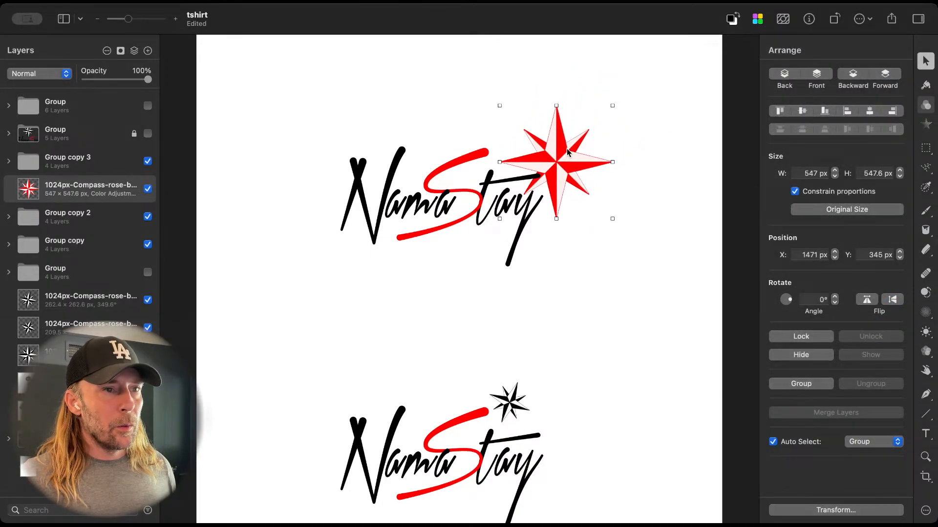
drag(567, 149, 542, 124)
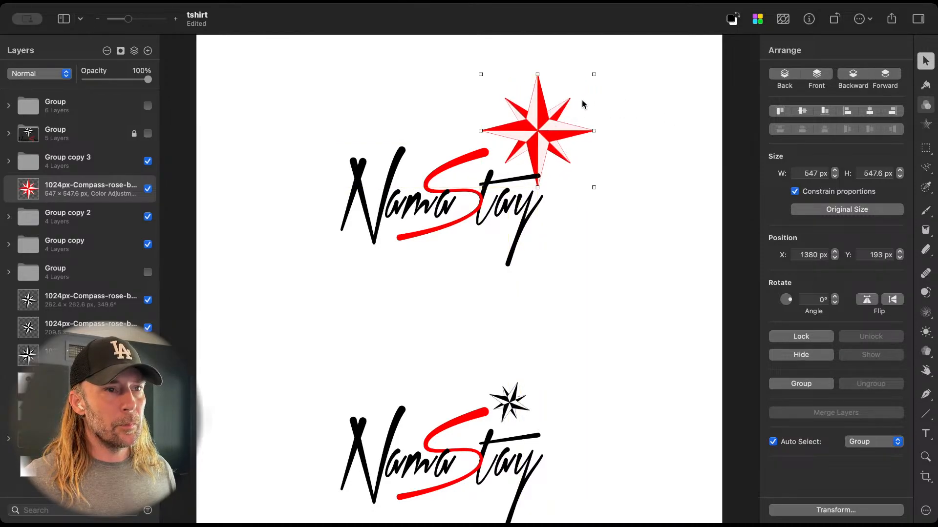
Step: Rotate the red compass to 338° and shrink it to about 310 px wide
click(789, 301)
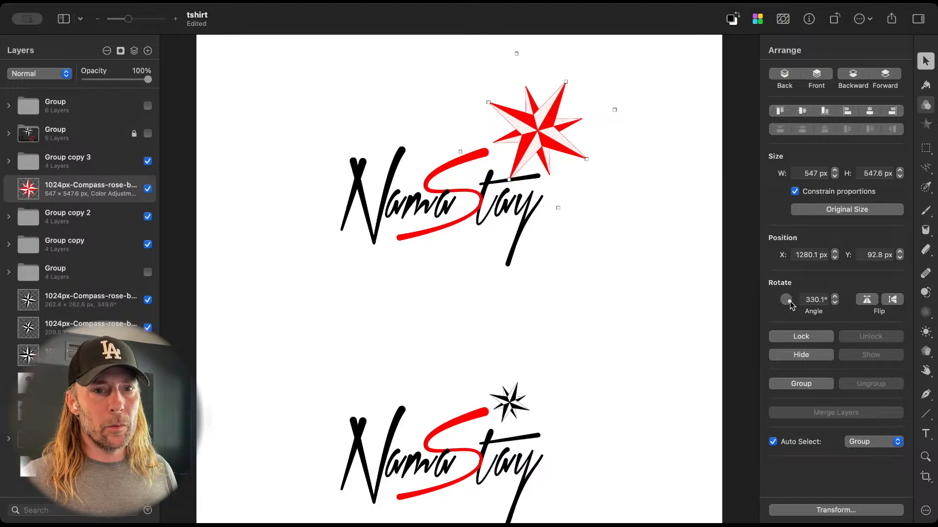
drag(790, 300, 791, 300)
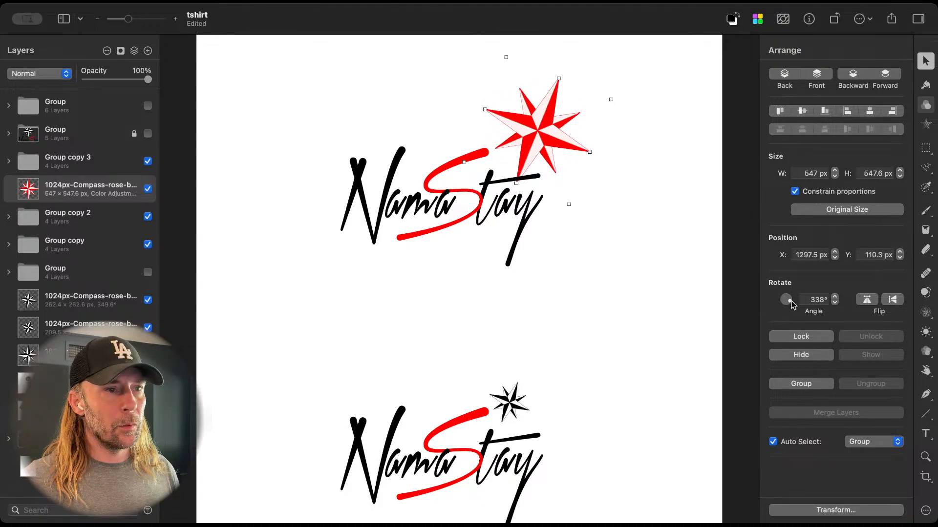
drag(612, 97, 562, 132)
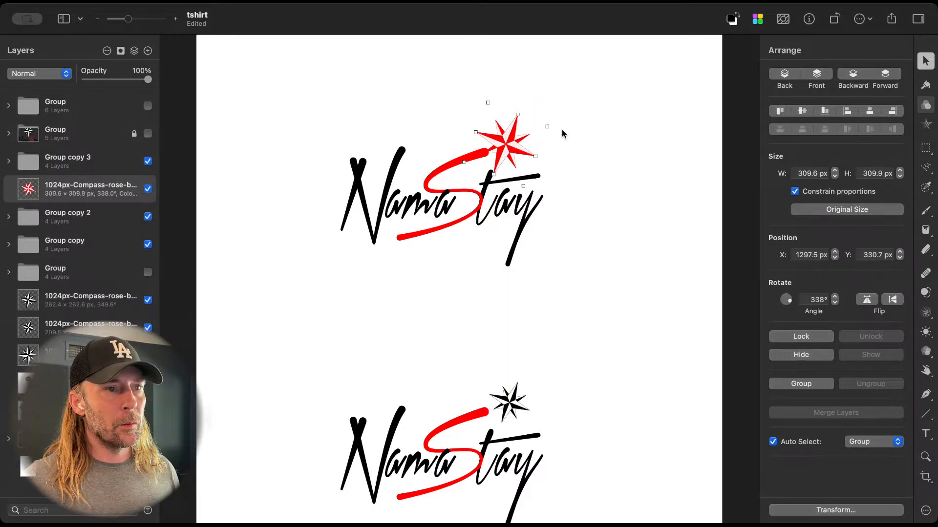
Step: Position the red compass just above the t's crossbar beside the upper end of the S, at about X 1343.5, Y 315.7 px
drag(509, 147, 519, 141)
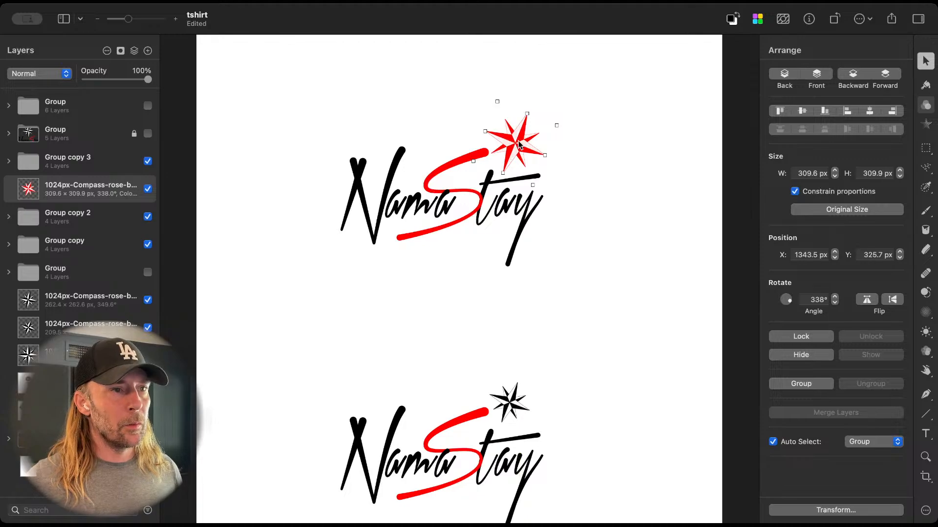
key(Up)
key(Up)
key(Up)
key(Up)
key(Up)
key(Up)
key(Up)
key(Up)
key(Up)
key(Up)
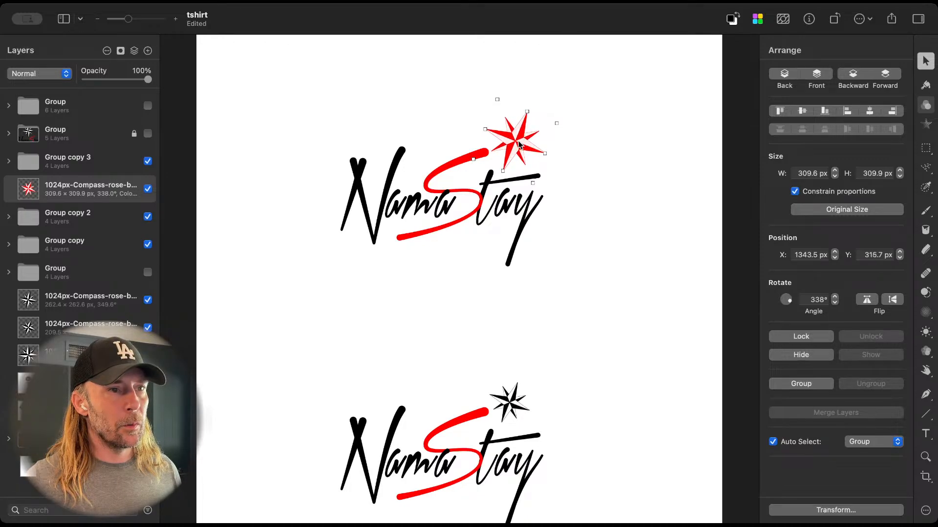
click(581, 187)
Step: Examine the top logo with its red compass up close and compare it with the black-compass versions below
scroll(581, 186, down, 5)
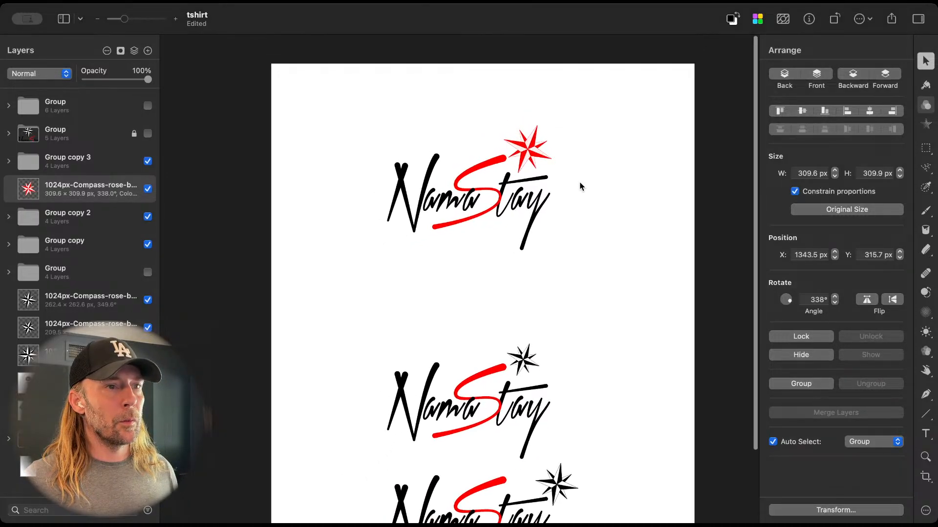
scroll(581, 187, up, 2)
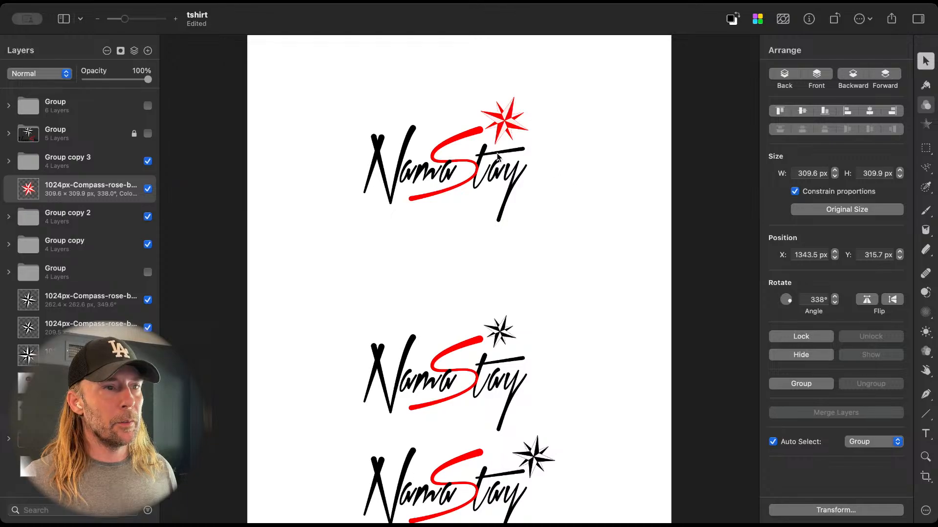
scroll(497, 153, up, 5)
scroll(497, 154, up, 3)
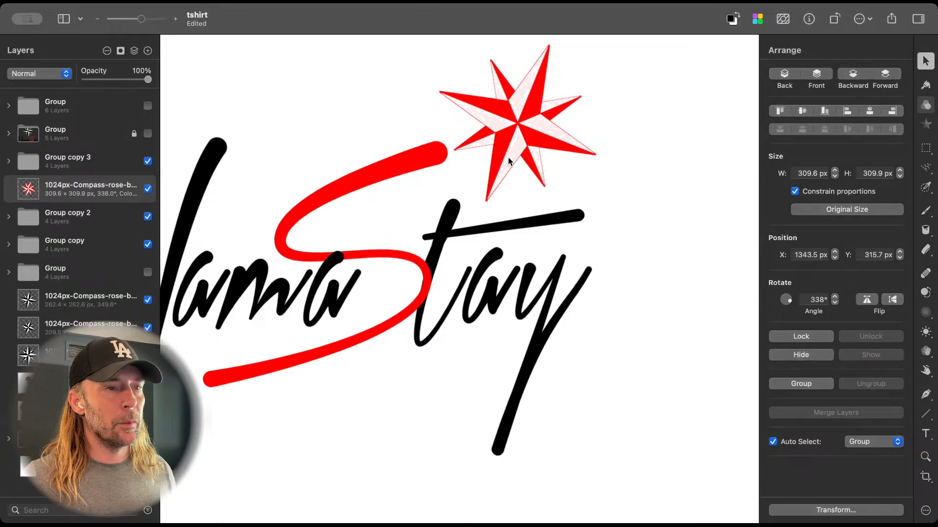
scroll(508, 162, down, 3)
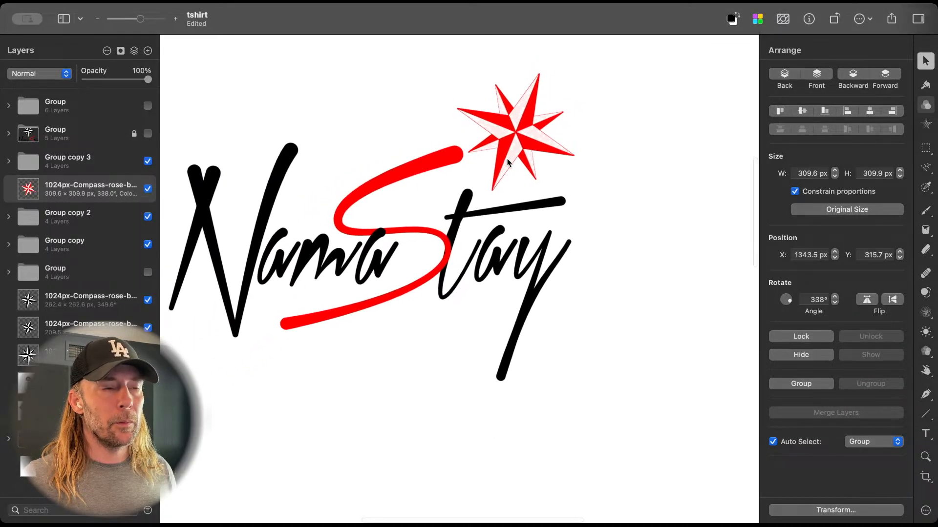
scroll(508, 161, left, 5)
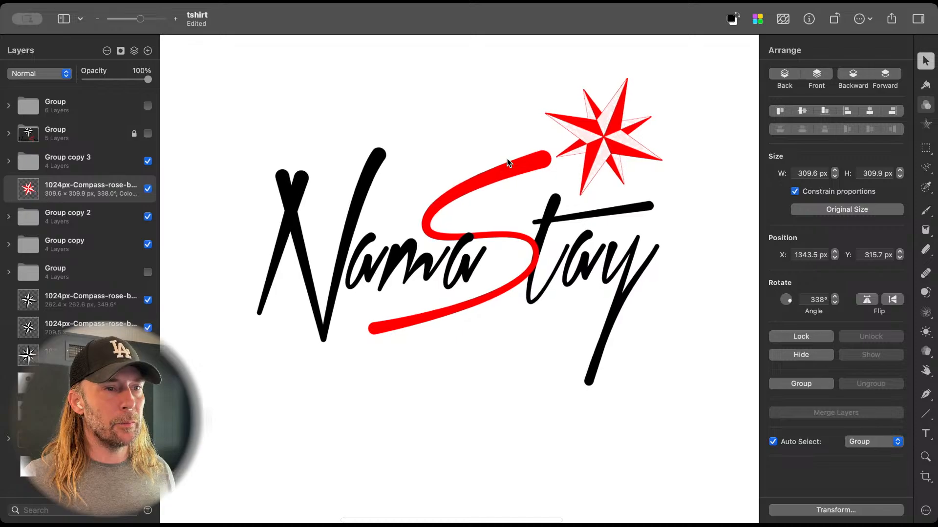
scroll(610, 236, up, 2)
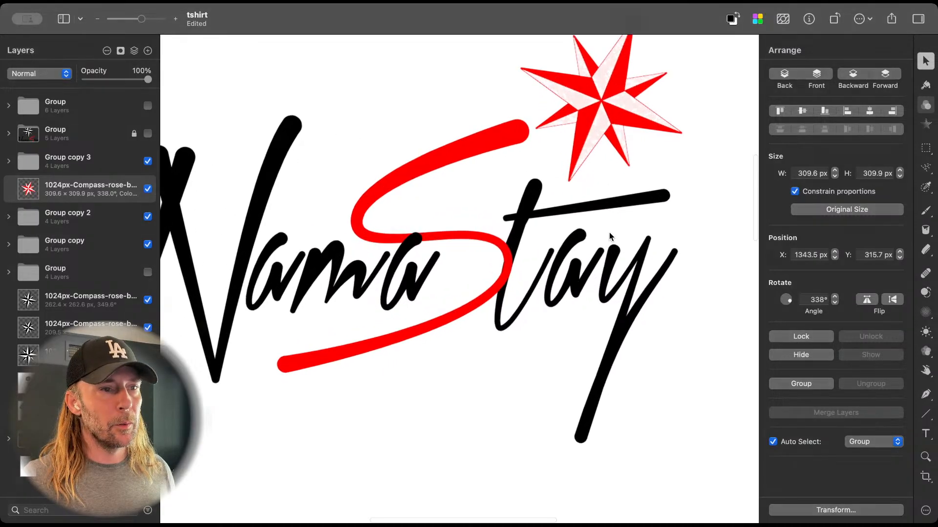
scroll(609, 232, up, 3)
click(445, 202)
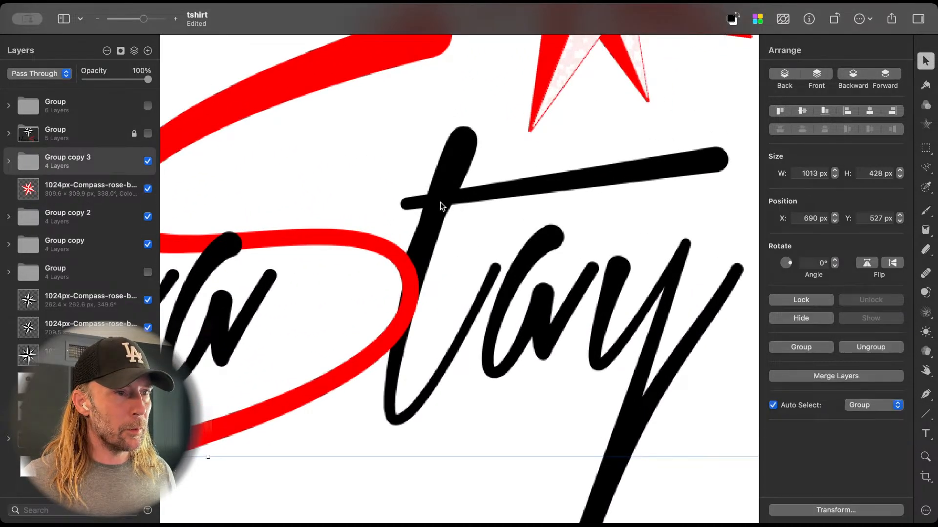
scroll(440, 202, down, 5)
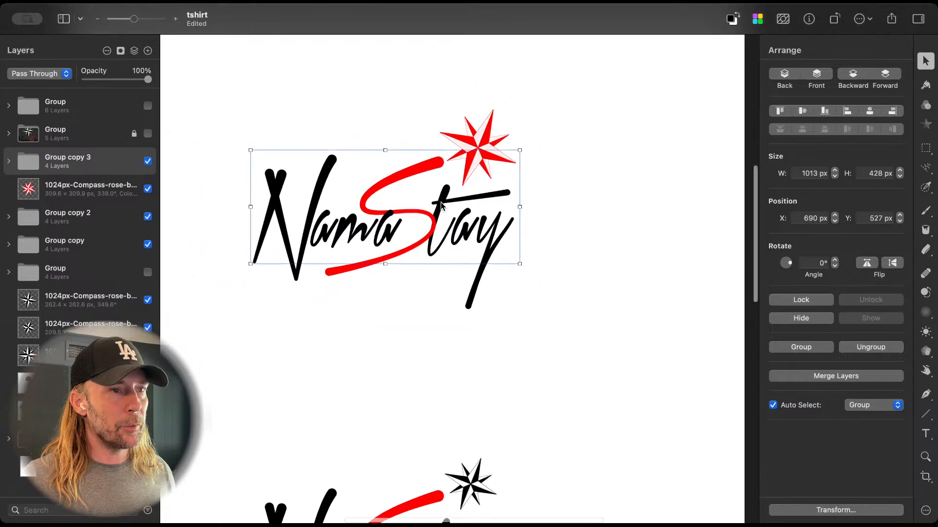
click(568, 312)
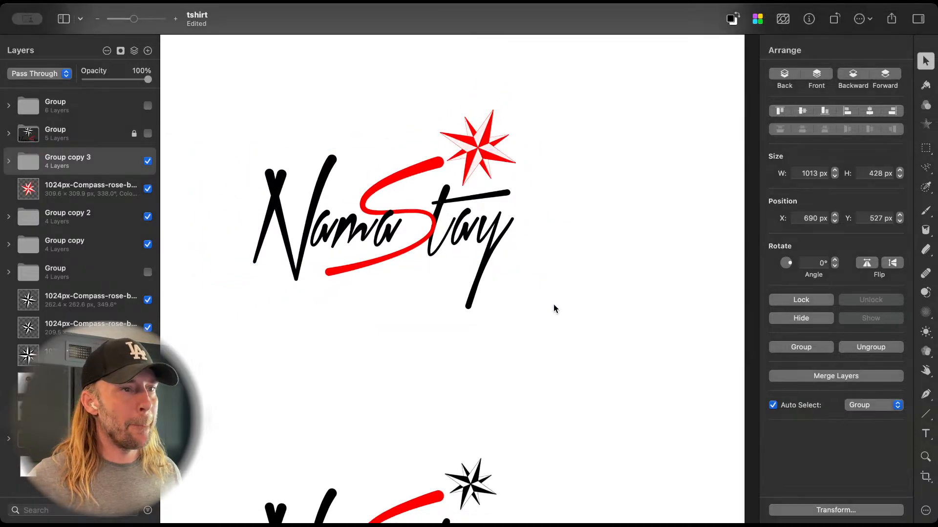
scroll(541, 300, down, 5)
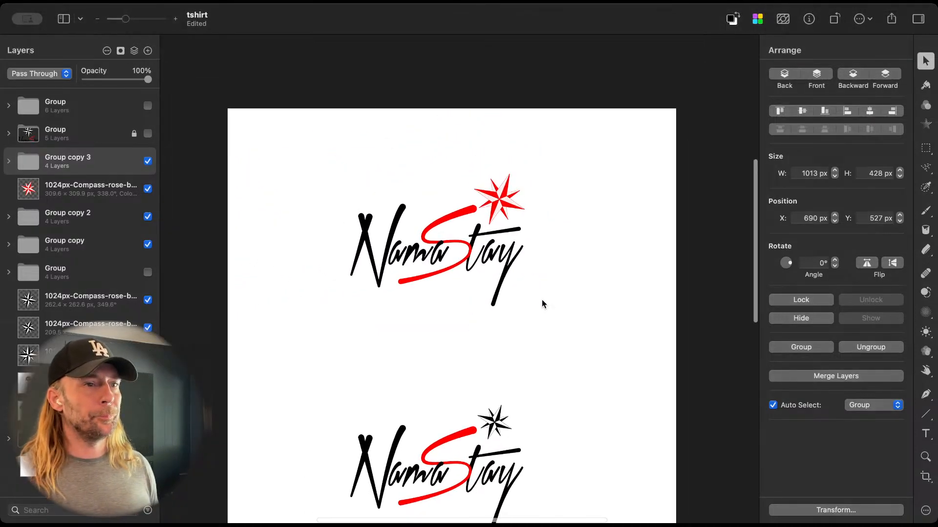
scroll(542, 303, down, 3)
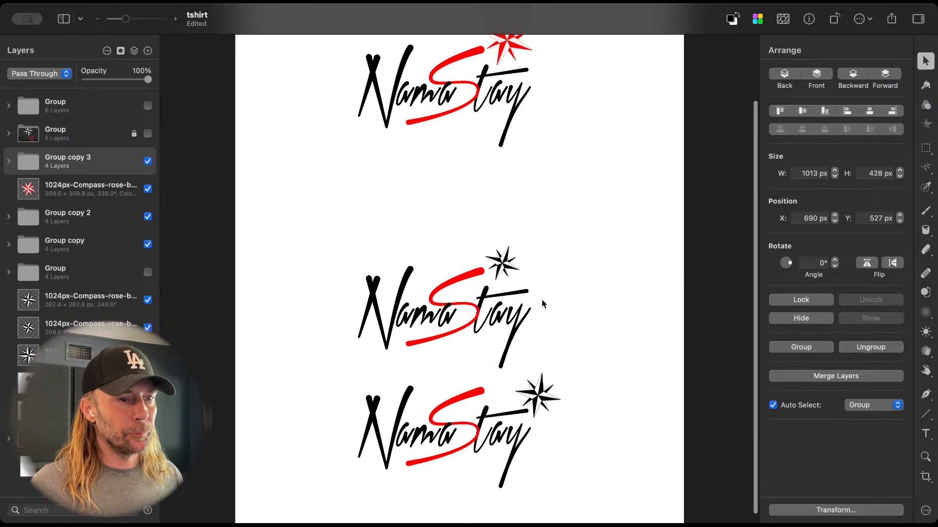
scroll(542, 300, up, 3)
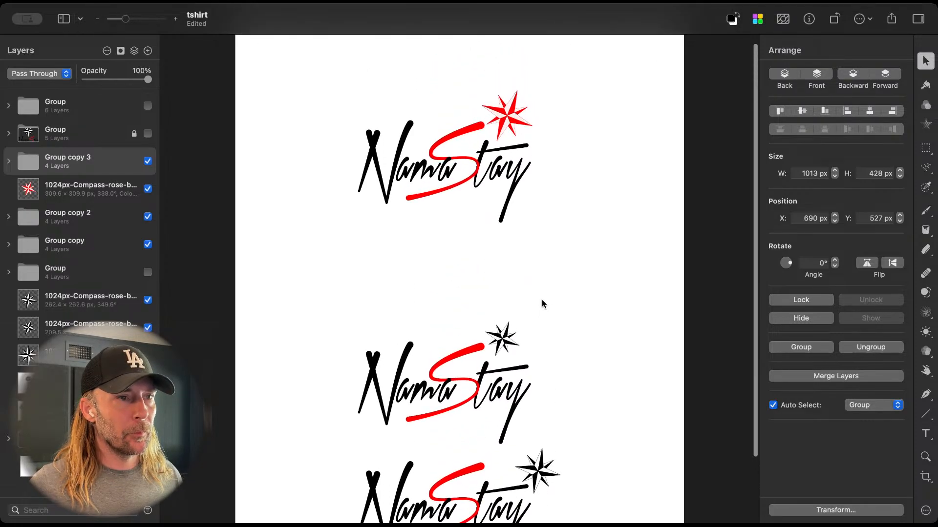
Step: Set the red compass's rotation angle to 0° so it stands upright
click(503, 131)
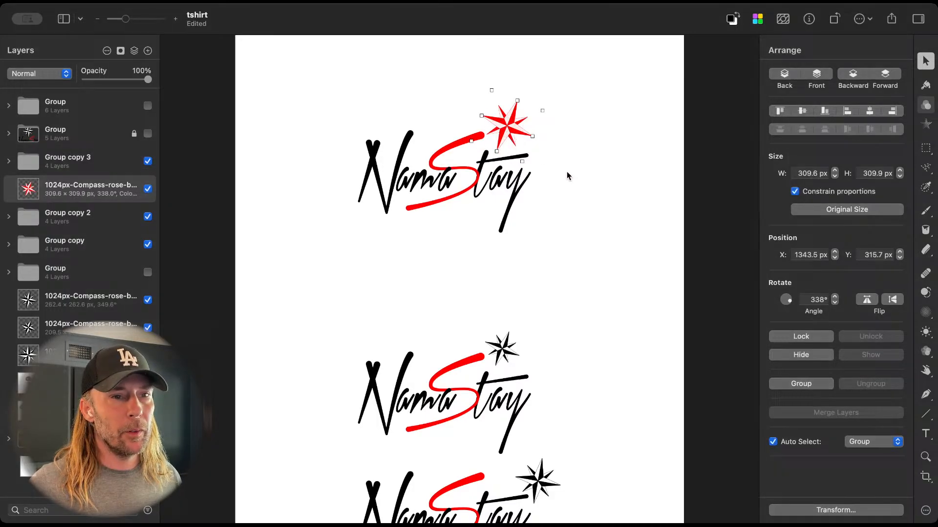
click(813, 299)
text(0)
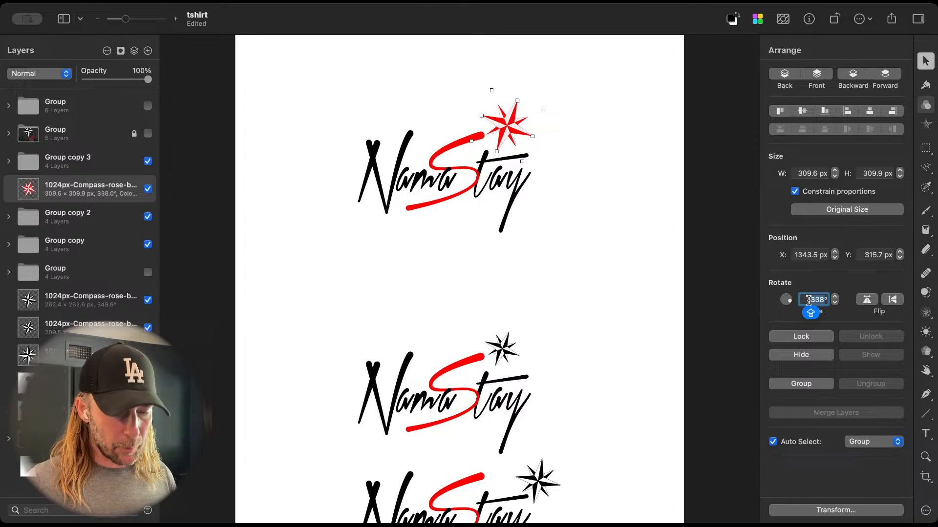
key(Return)
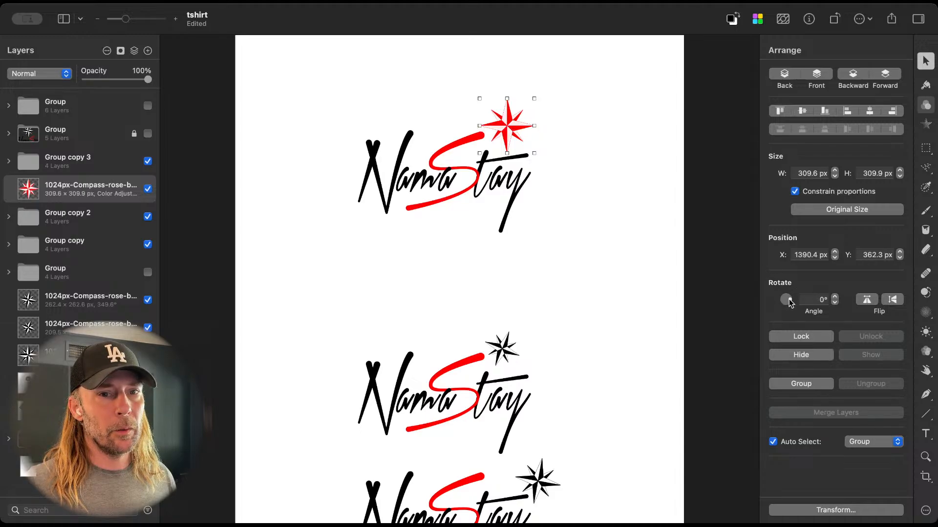
Step: Try tilting the red compass to about 335.7° for comparison and return its angle to 0°
drag(789, 299, 790, 301)
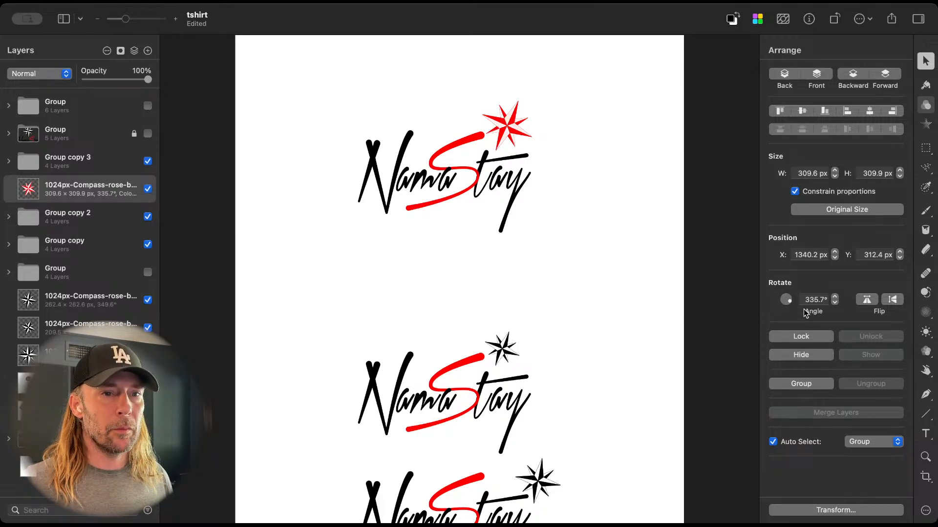
double_click(815, 299)
text(0)
key(Return)
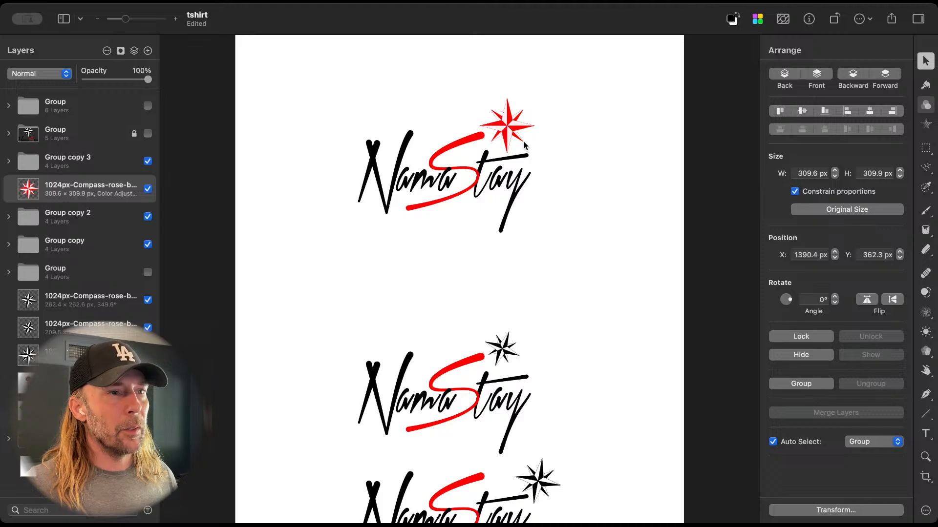
click(508, 132)
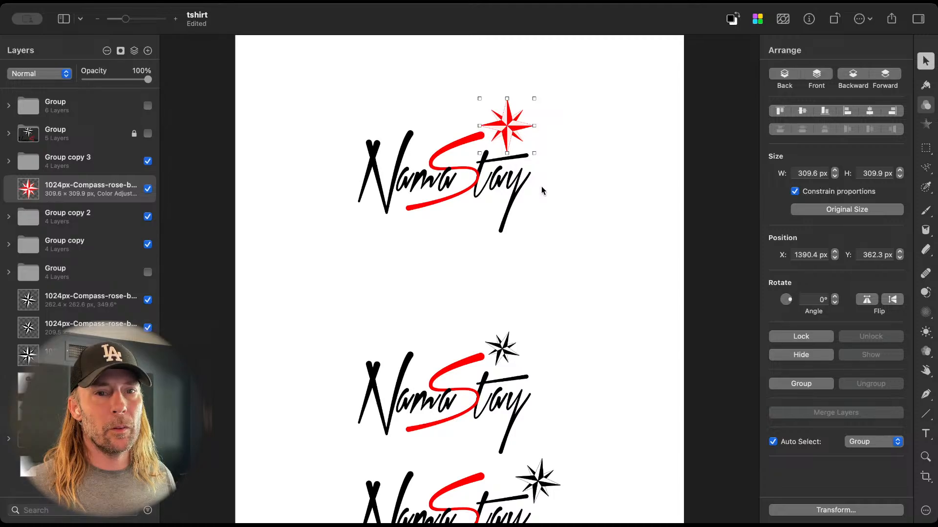
click(576, 188)
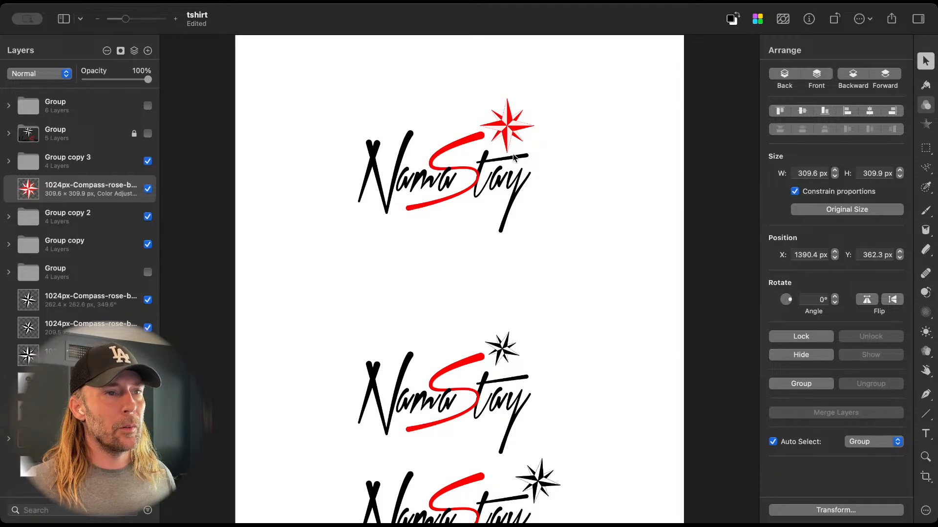
scroll(513, 156, up, 10)
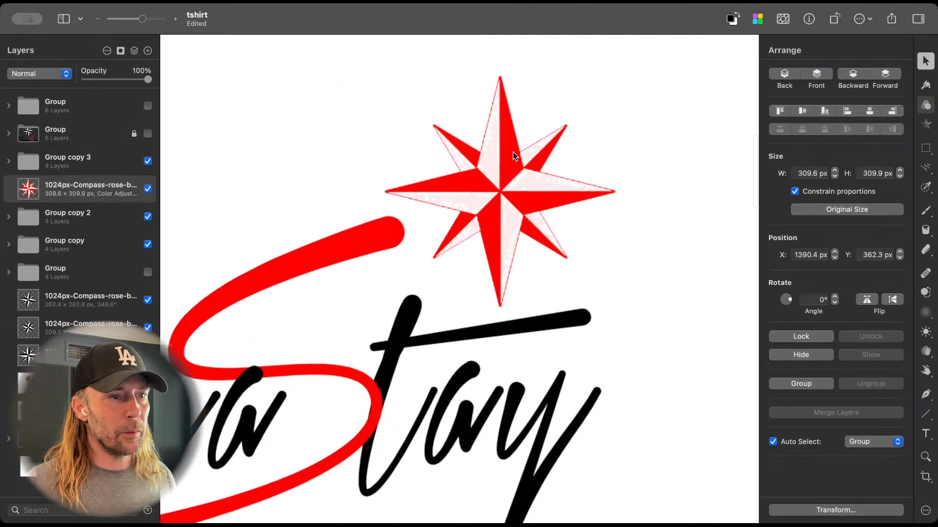
Step: Outline the light facet of the red compass's lower point with the polygonal selection, delete its contents, and clear the selection
scroll(513, 155, down, 5)
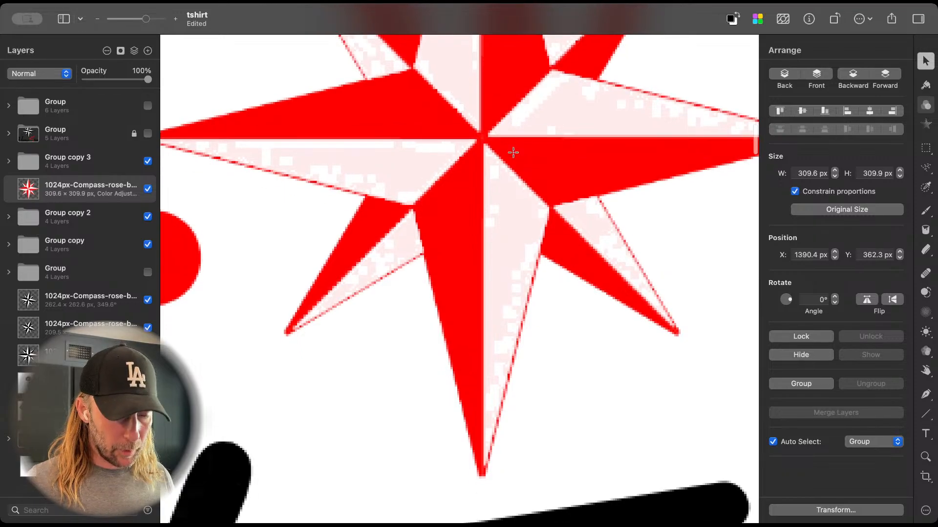
key(l)
click(484, 146)
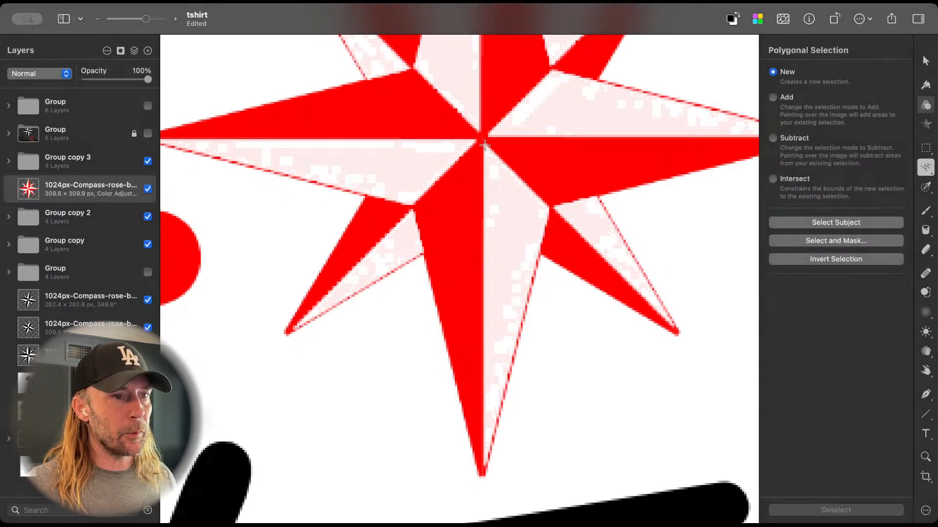
click(549, 208)
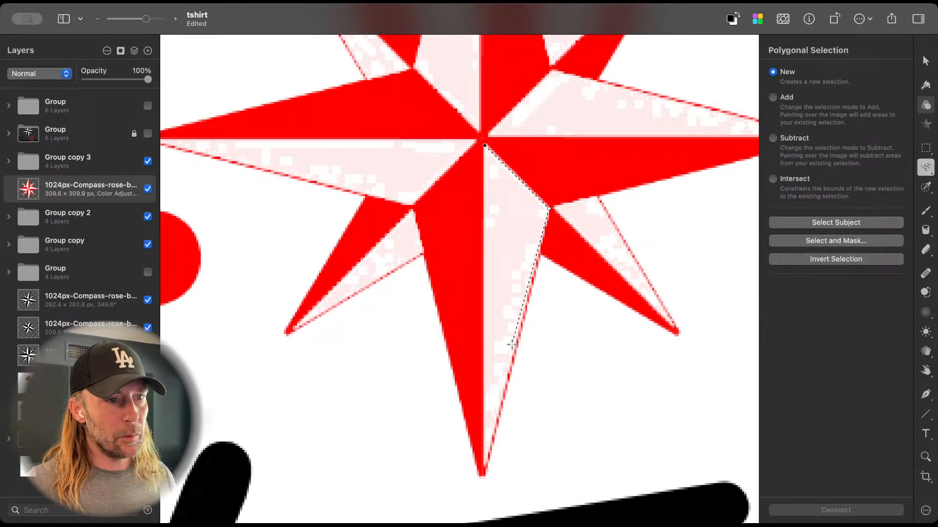
click(484, 465)
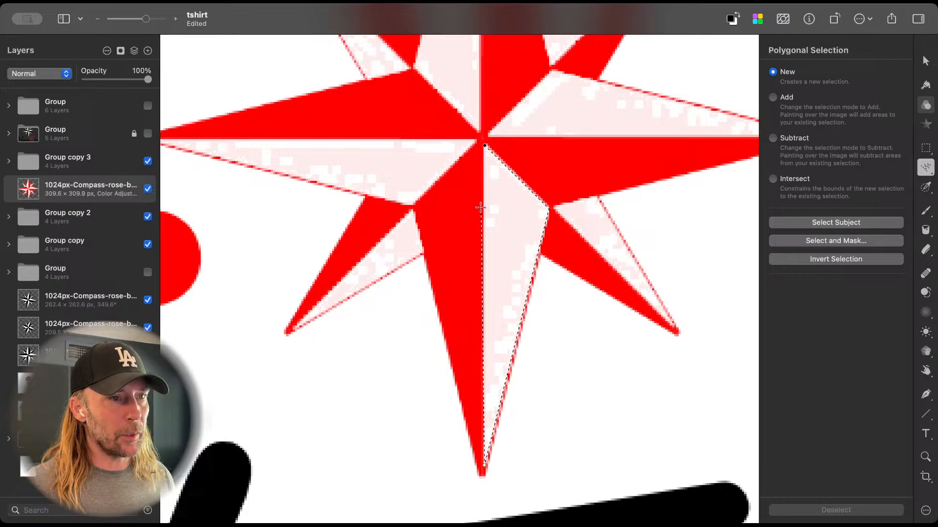
click(484, 145)
key(Delete)
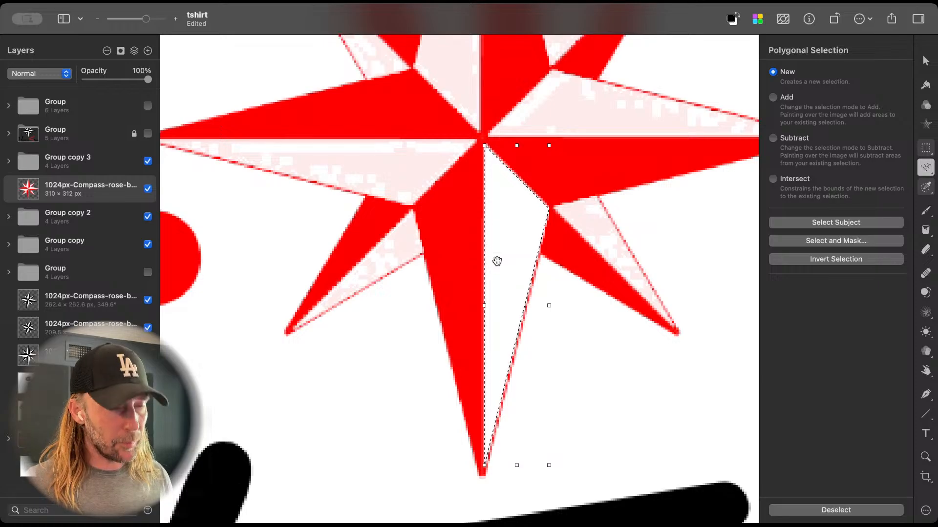
key(super+d)
scroll(497, 262, down, 5)
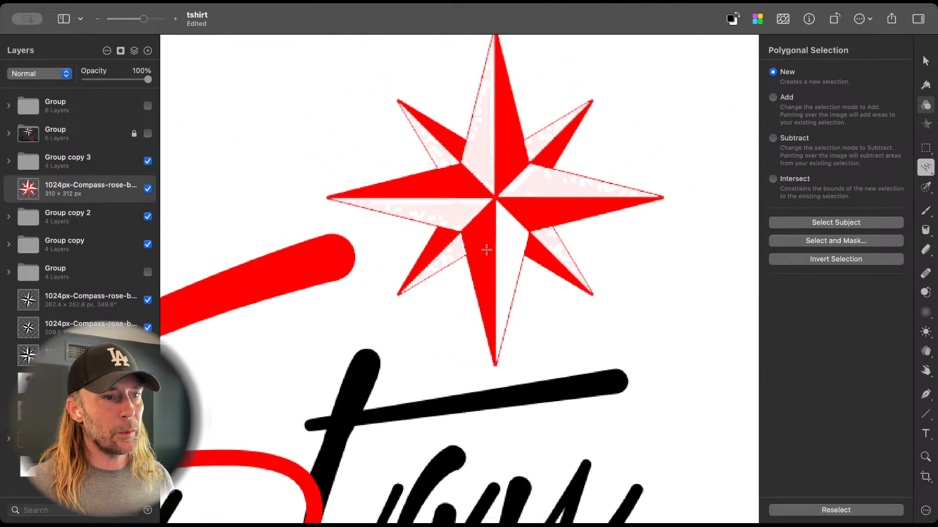
key(v)
Step: Compare the top logo and its red compass with the black-compass versions further down the page
scroll(502, 256, down, 6)
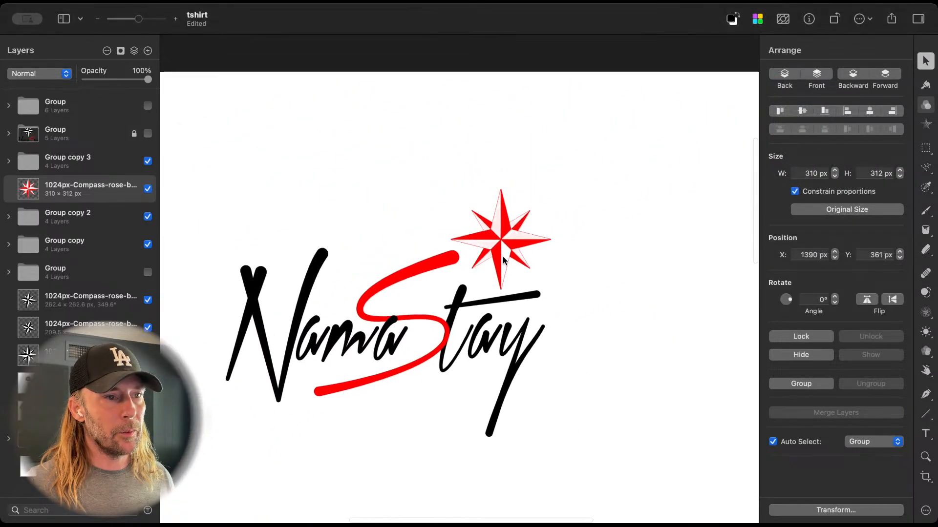
scroll(504, 260, down, 4)
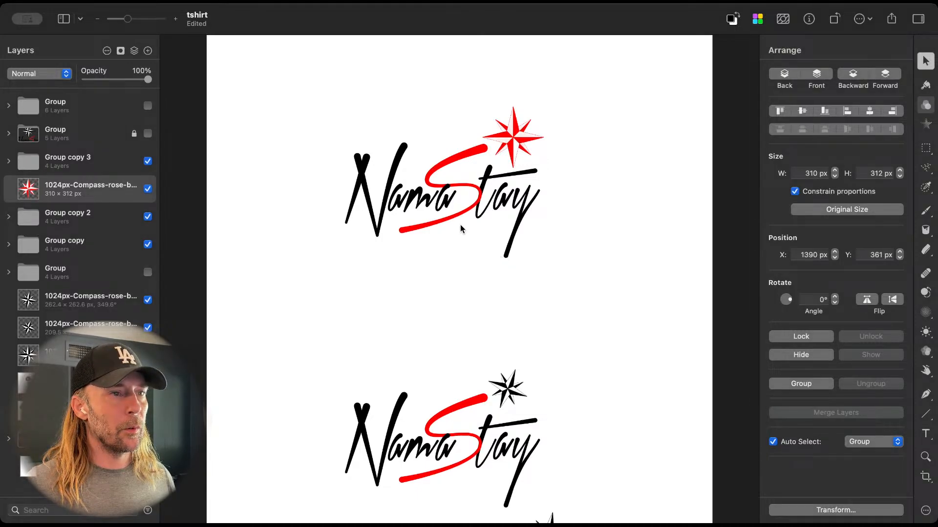
scroll(461, 224, down, 3)
scroll(460, 225, up, 3)
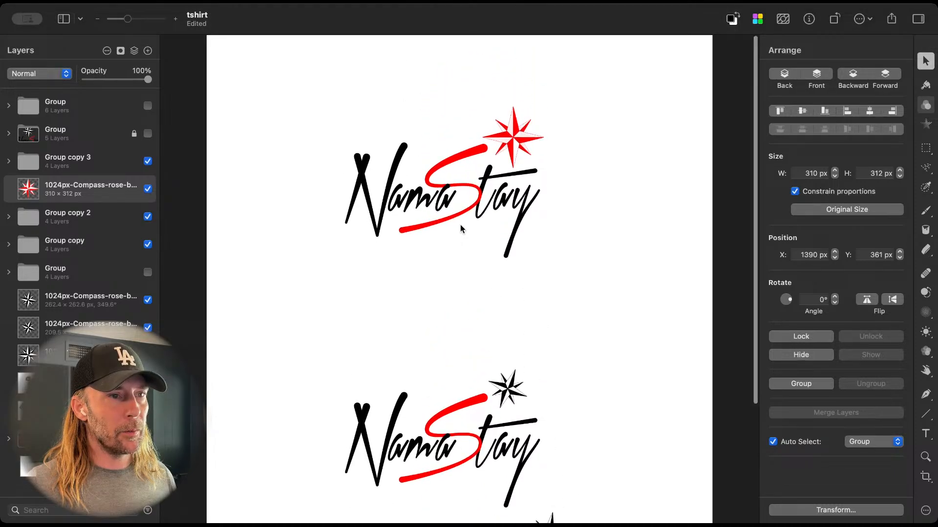
scroll(460, 228, down, 5)
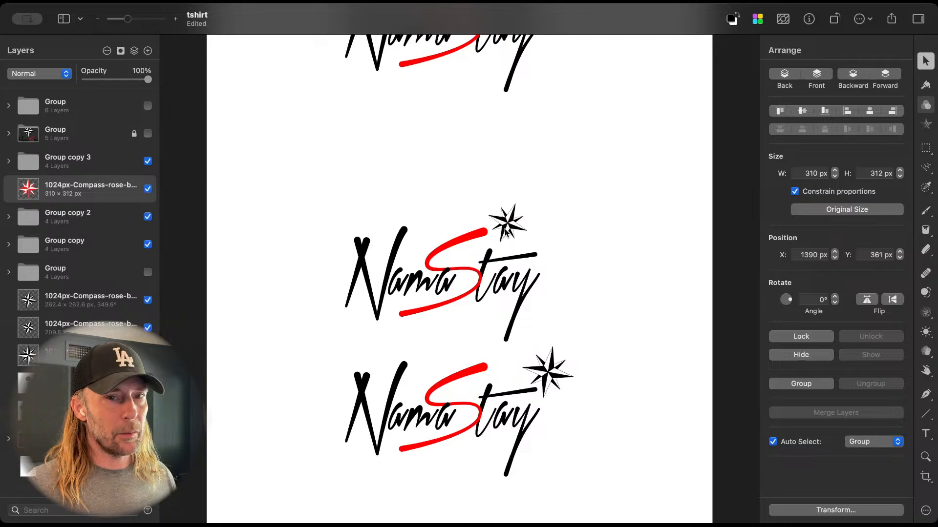
scroll(505, 233, up, 4)
scroll(505, 232, up, 2)
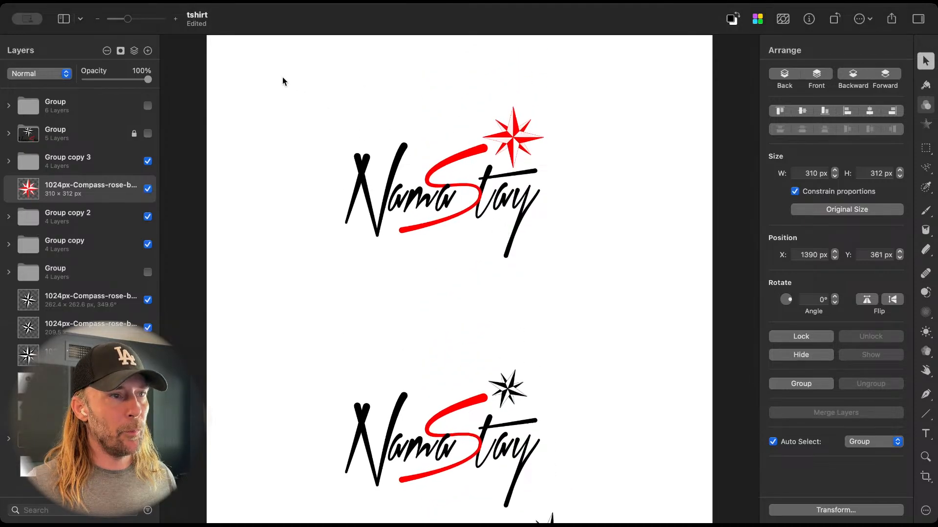
drag(282, 79, 615, 285)
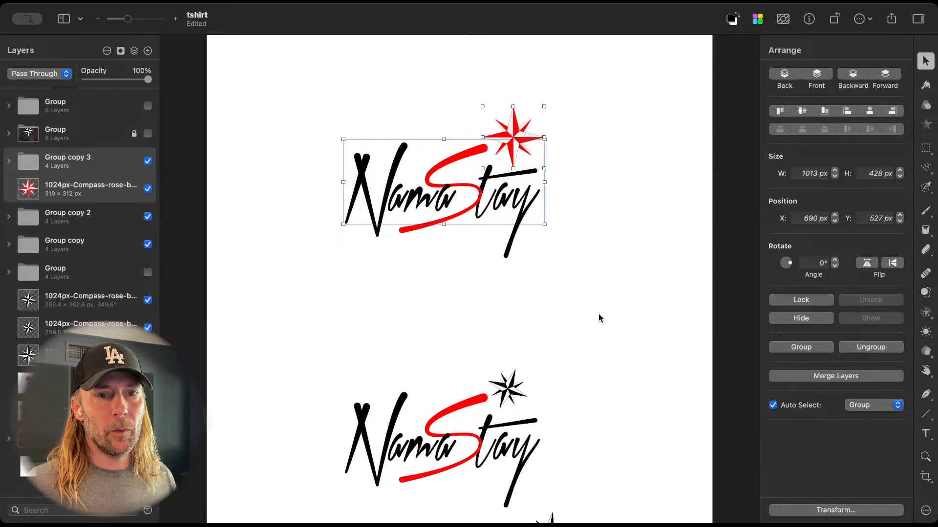
click(572, 272)
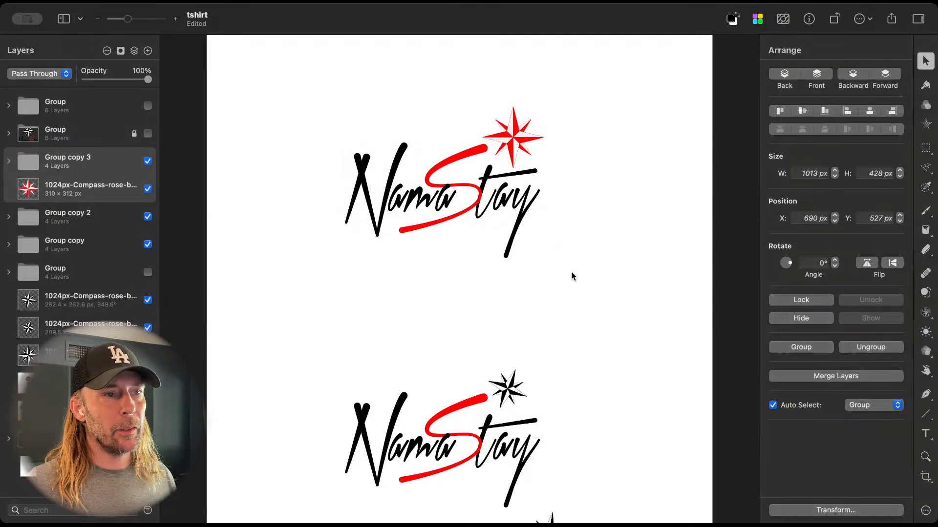
Step: Select the facet of the red compass's lower point again with the polygonal selection and make only the compass layer active
scroll(508, 158, up, 5)
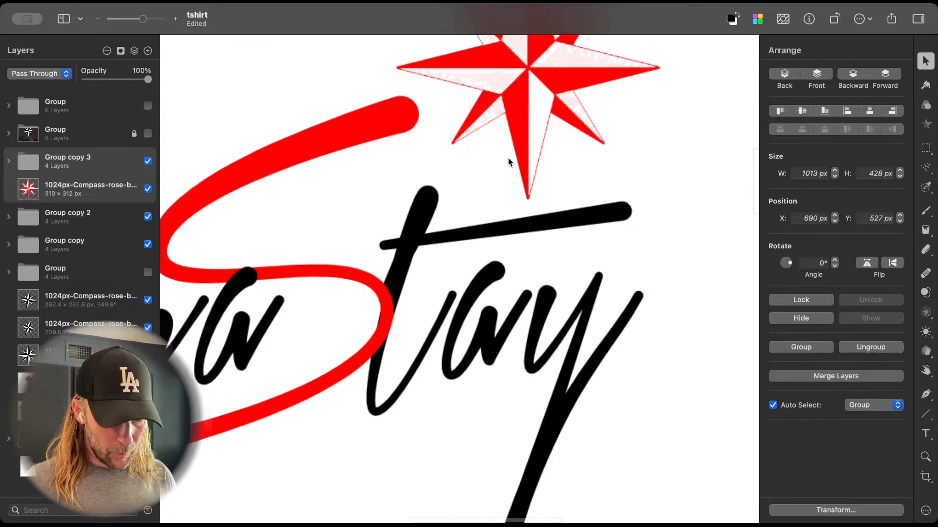
key(l)
scroll(508, 157, up, 2)
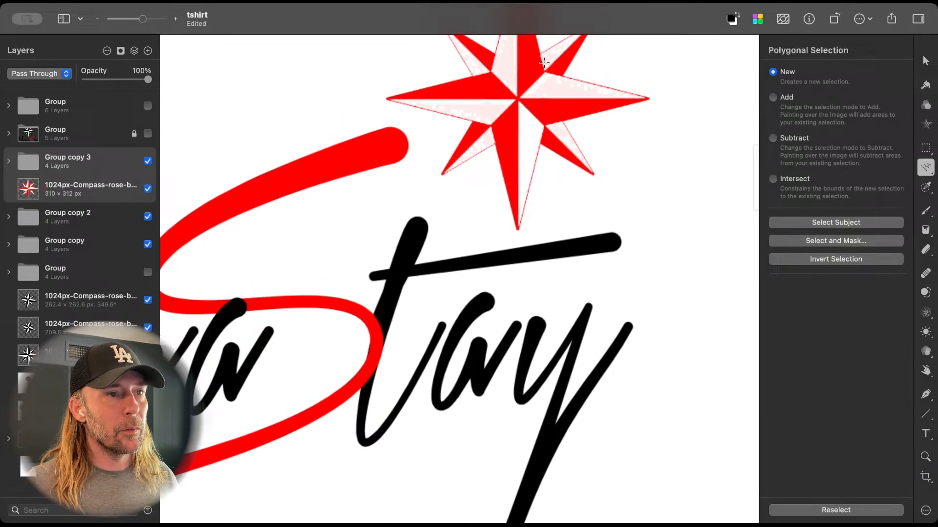
click(518, 100)
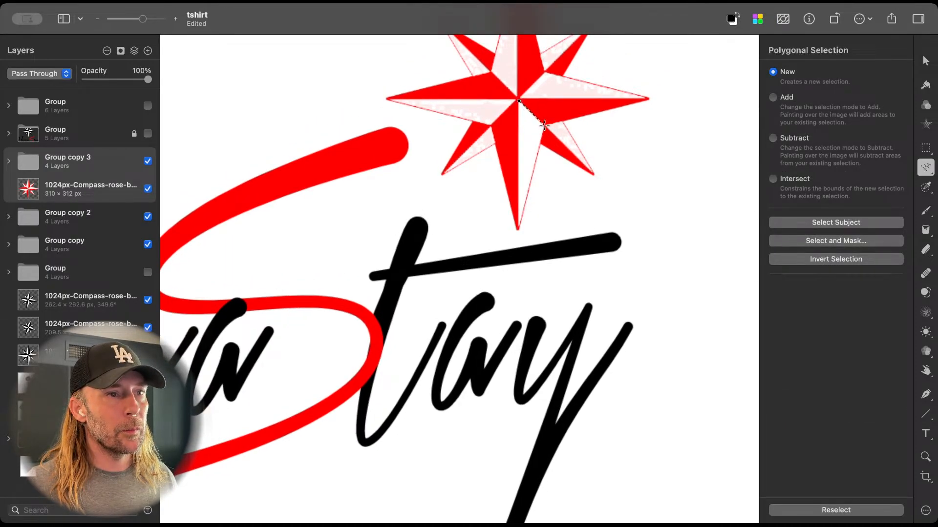
click(544, 126)
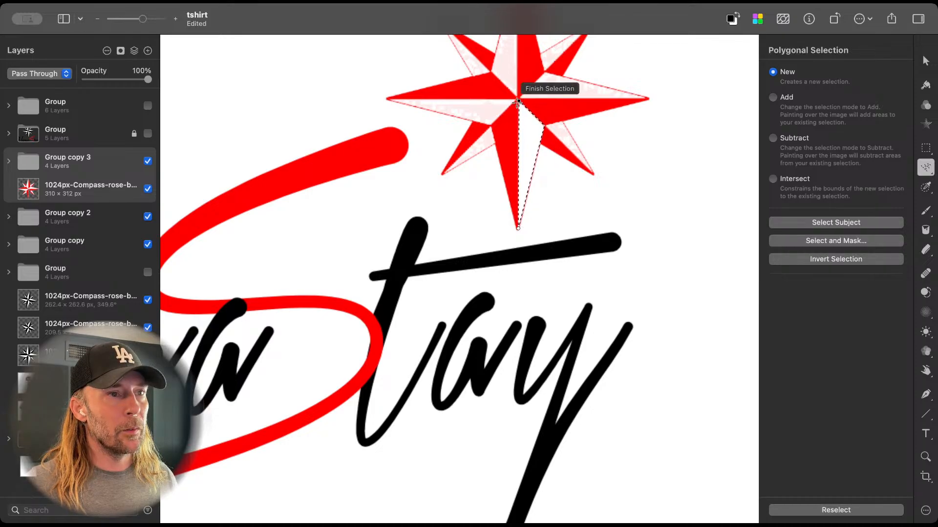
click(518, 103)
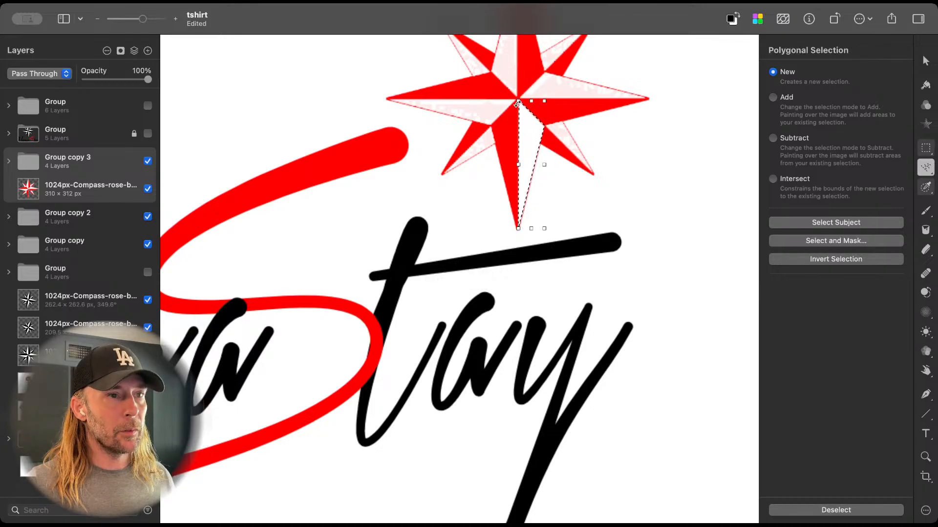
key(alt)
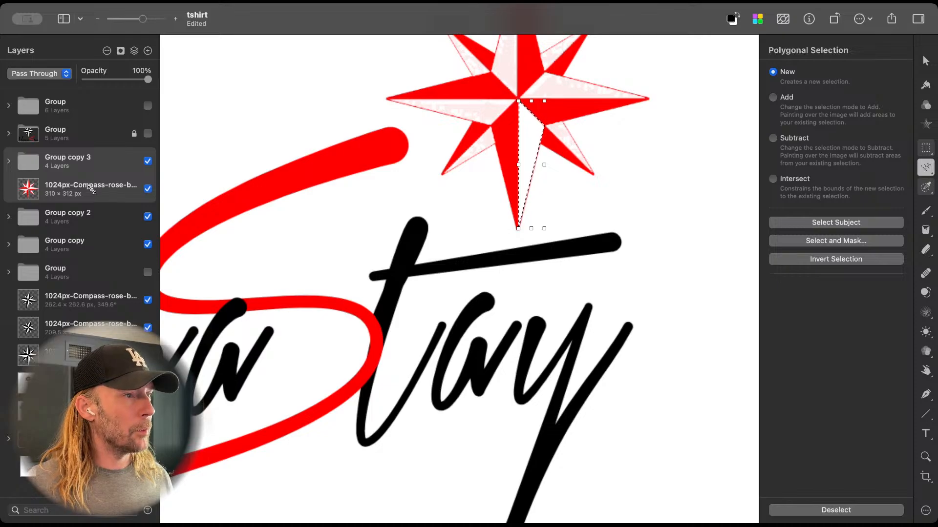
click(71, 196)
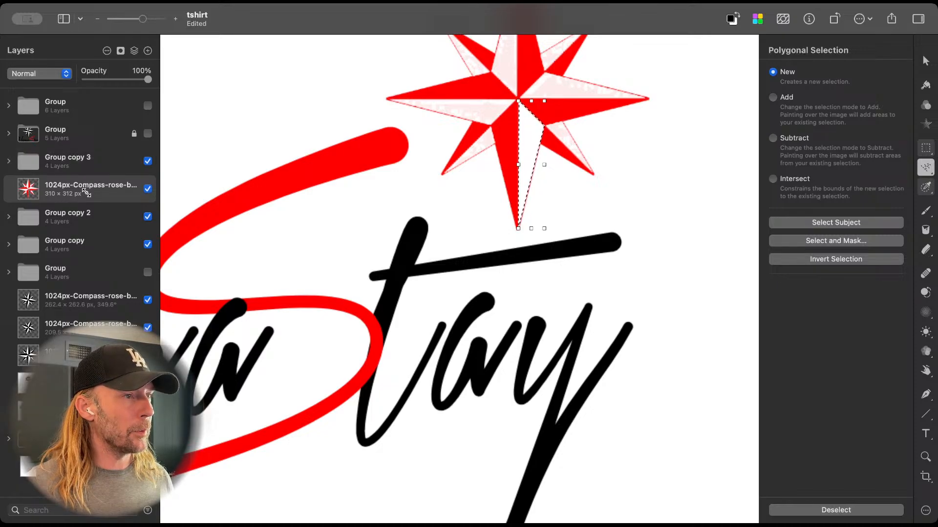
Step: Try filling the selected facet directly on the compass layer with the background and foreground colors in turn
key(super+BackSpace)
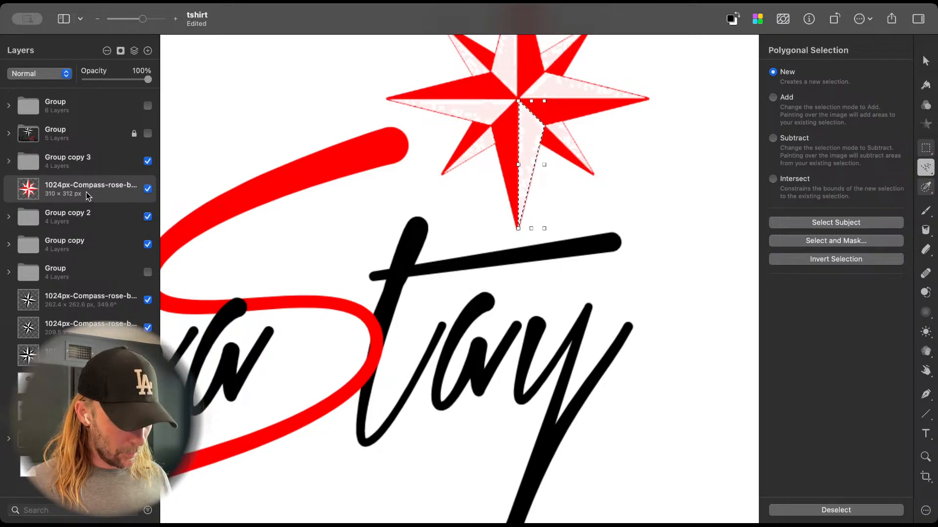
key(super+z)
key(alt+BackSpace)
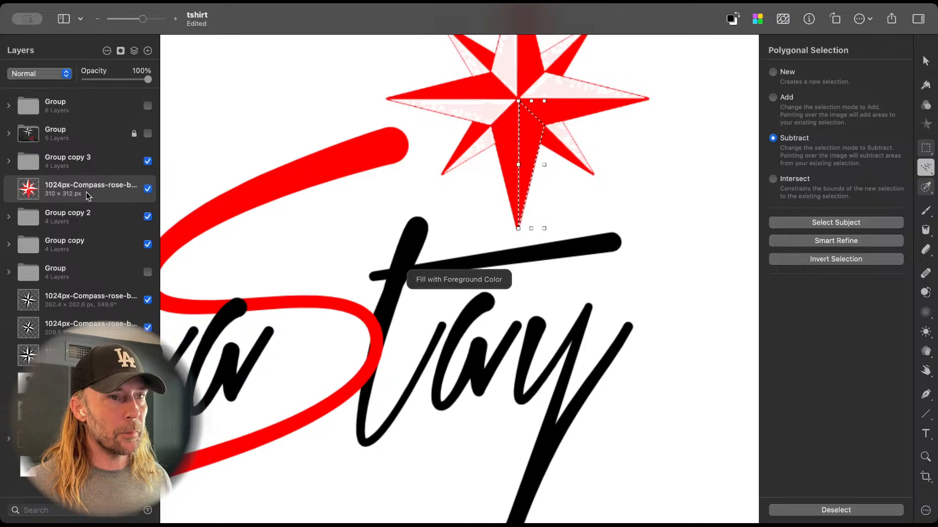
key(d)
key(super+BackSpace)
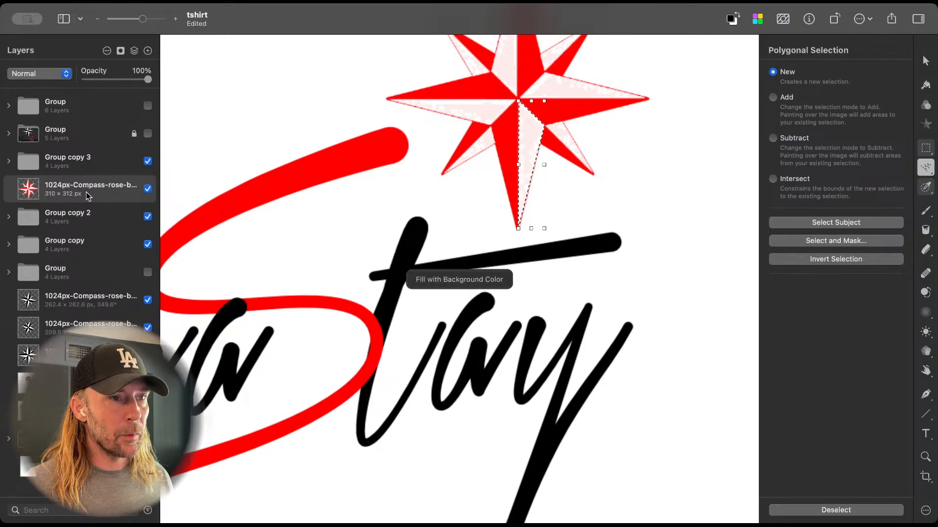
key(alt+BackSpace)
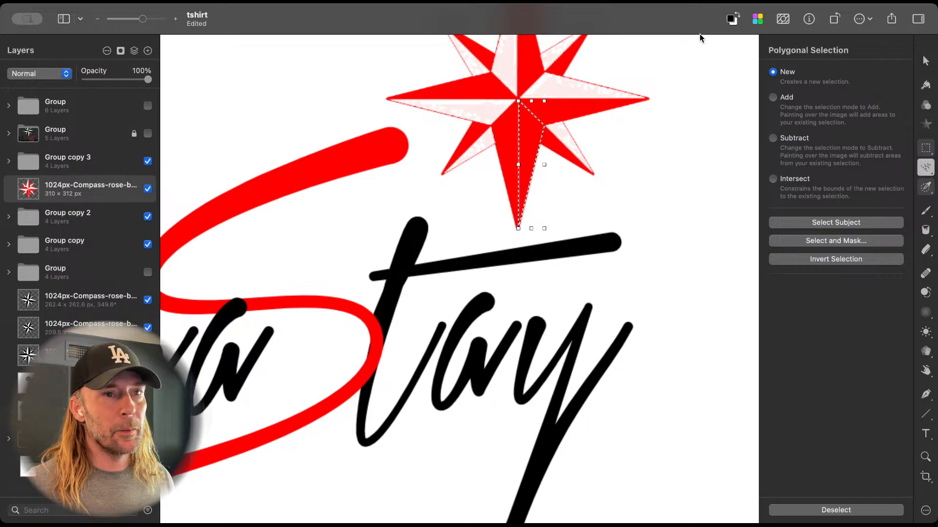
Step: Swap the foreground and background colors to white over black, retry both fills on the facet, and undo the fill
click(733, 19)
click(735, 18)
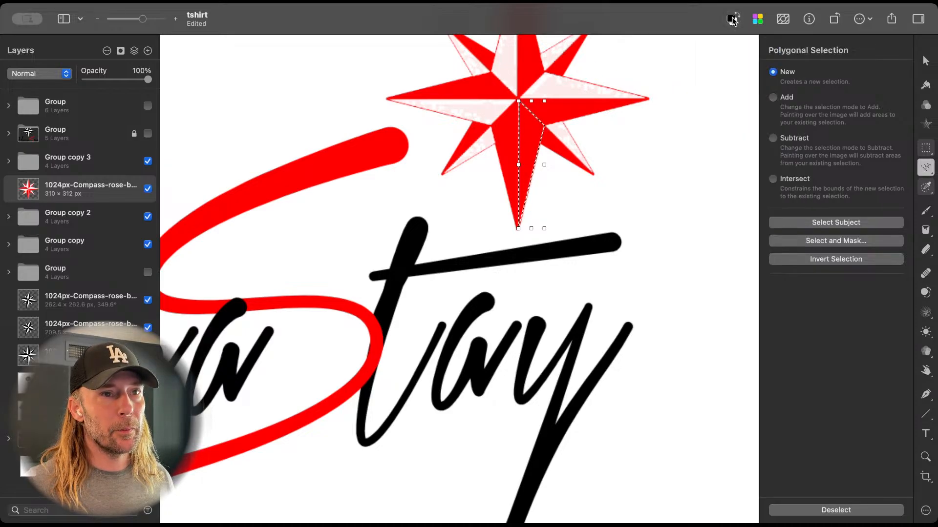
click(738, 17)
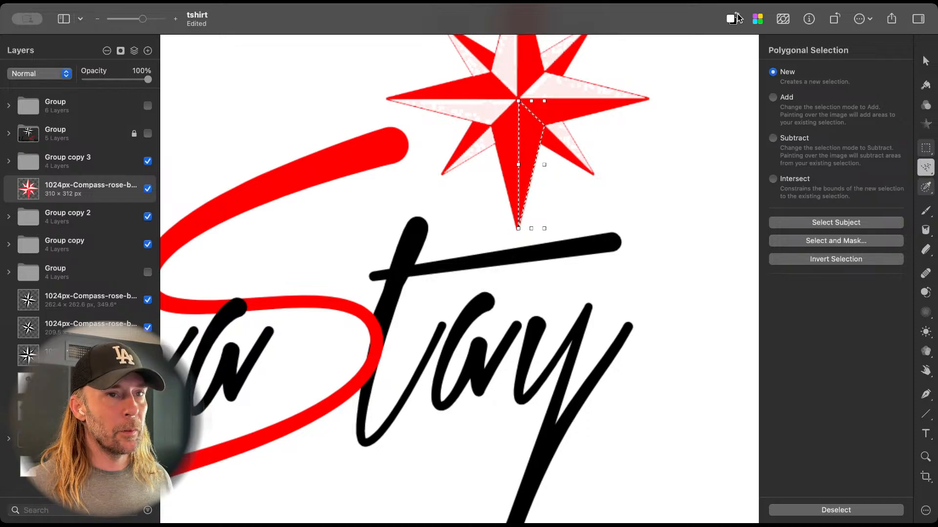
key(alt+BackSpace)
key(super+BackSpace)
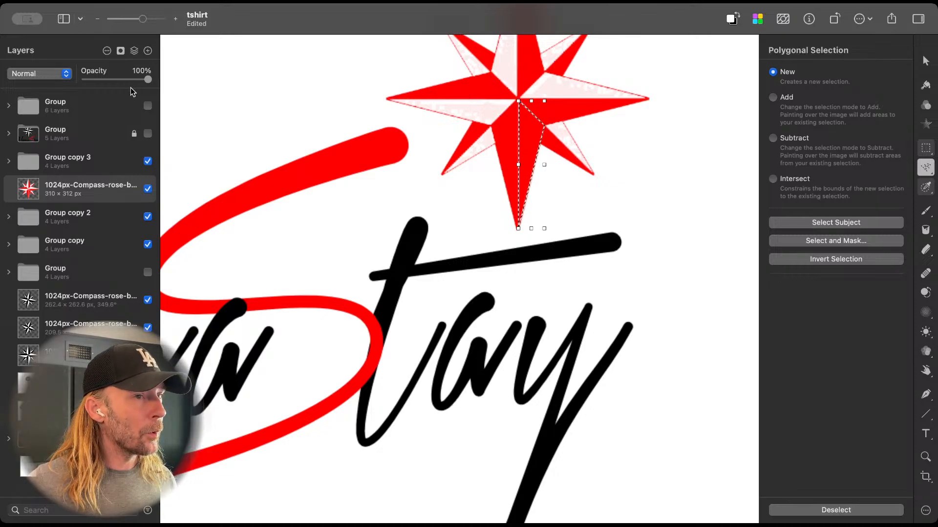
key(super+z)
Step: Add an empty layer above the red compass, fill the selected facet with black on it, and clear the selection
click(147, 50)
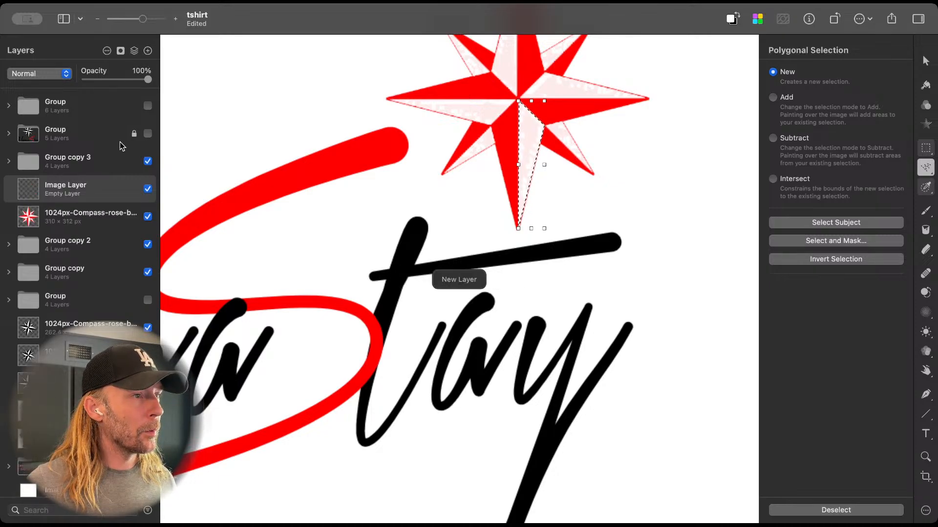
key(super+BackSpace)
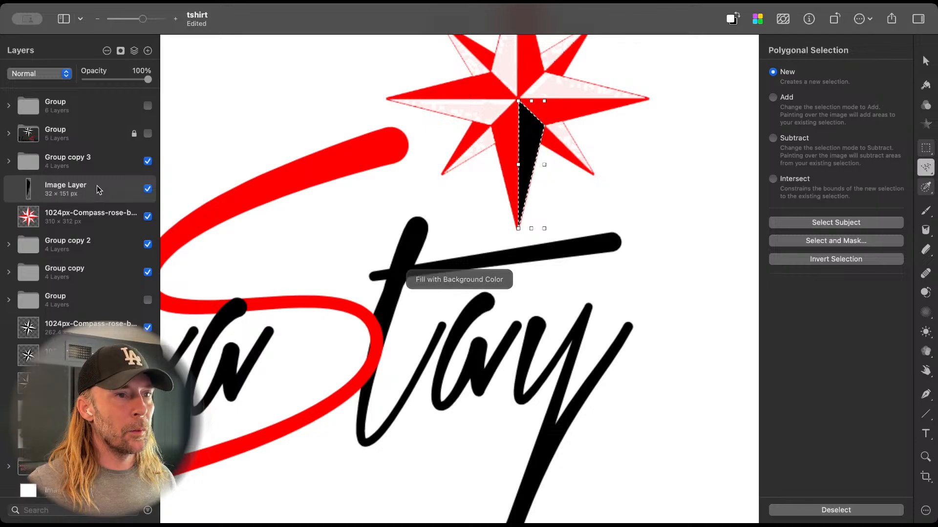
key(super+d)
key(v)
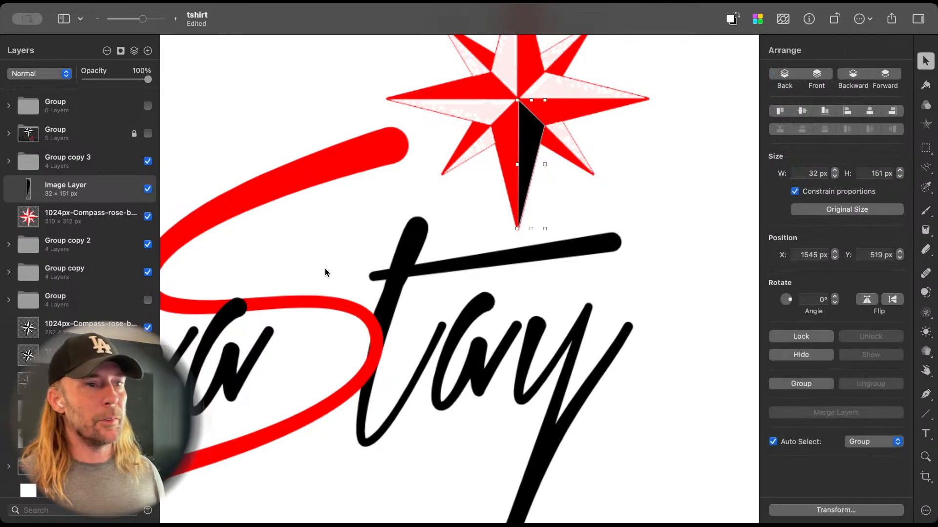
Step: View the whole logo with the black facet and hide the facet's layer
scroll(538, 257, down, 5)
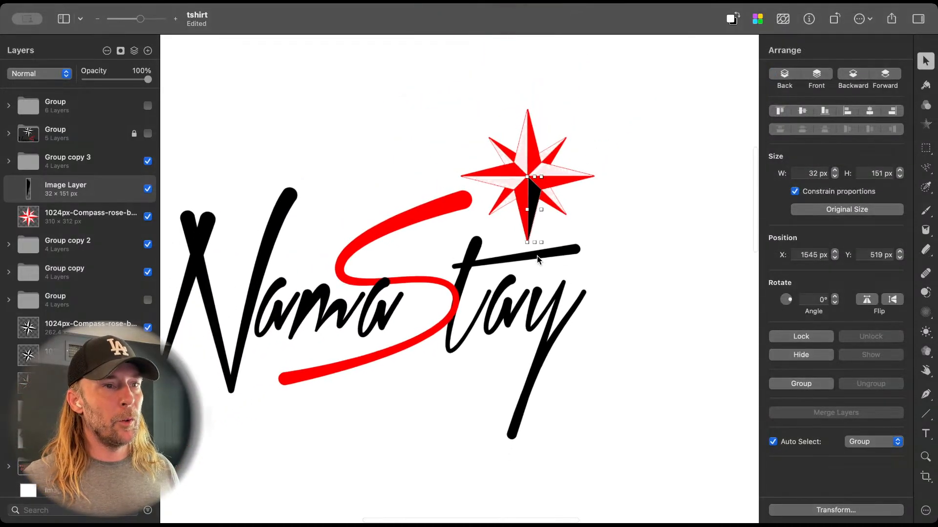
scroll(623, 243, down, 3)
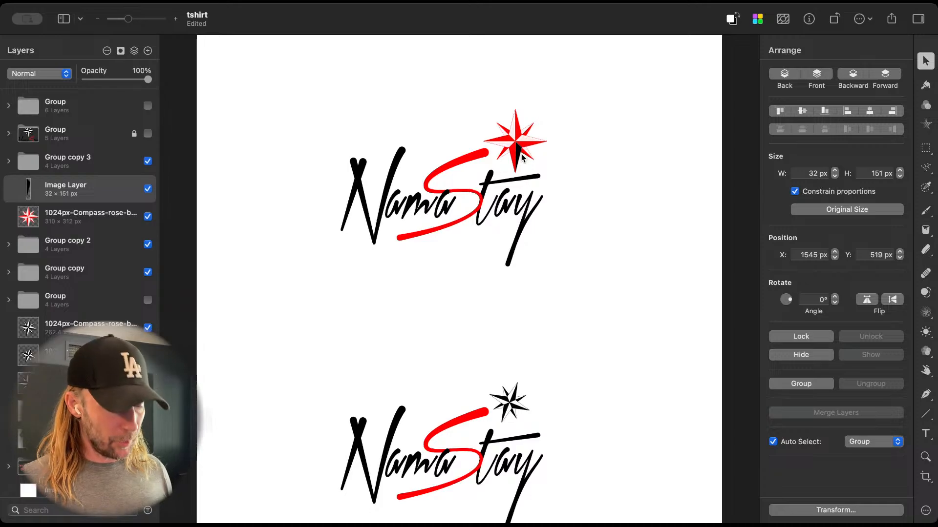
click(147, 189)
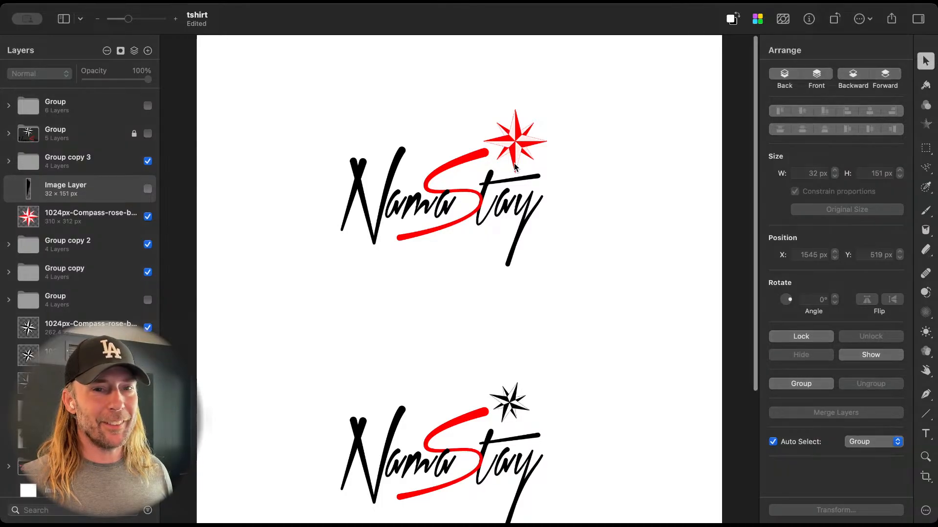
Step: Duplicate the top logo with its red compass and place one copy's compass beside the N, at about X 380, Y 359 px
drag(314, 110, 664, 283)
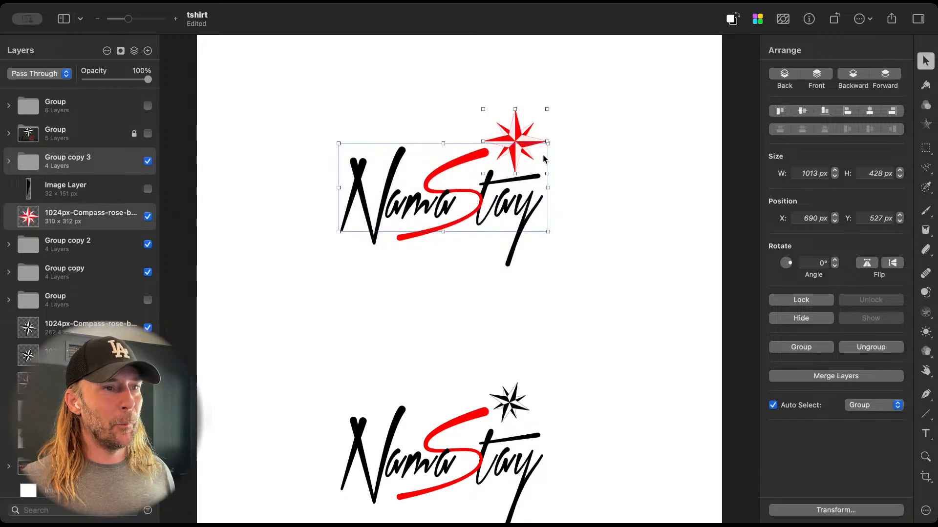
drag(518, 136, 303, 141)
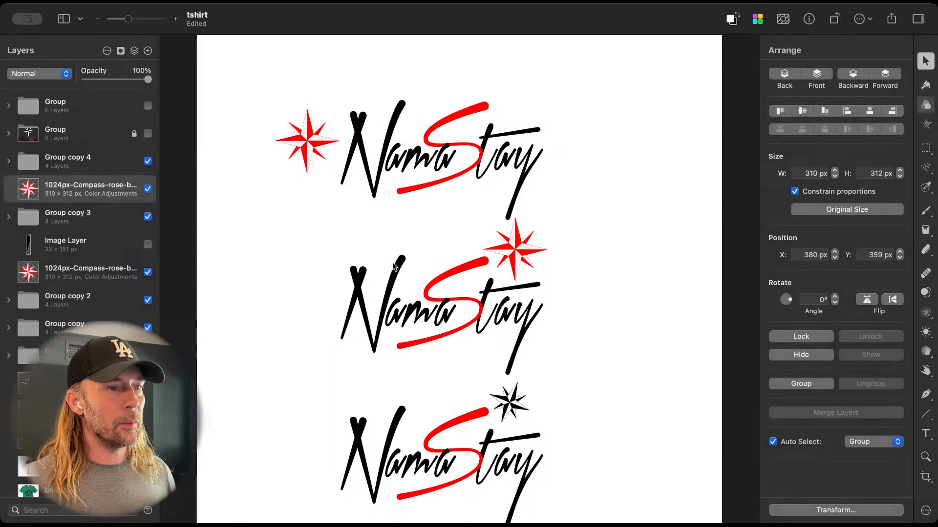
Step: Duplicate the tilted black compass of the third logo into the empty area beside the second logo
drag(325, 244, 530, 342)
scroll(536, 349, down, 5)
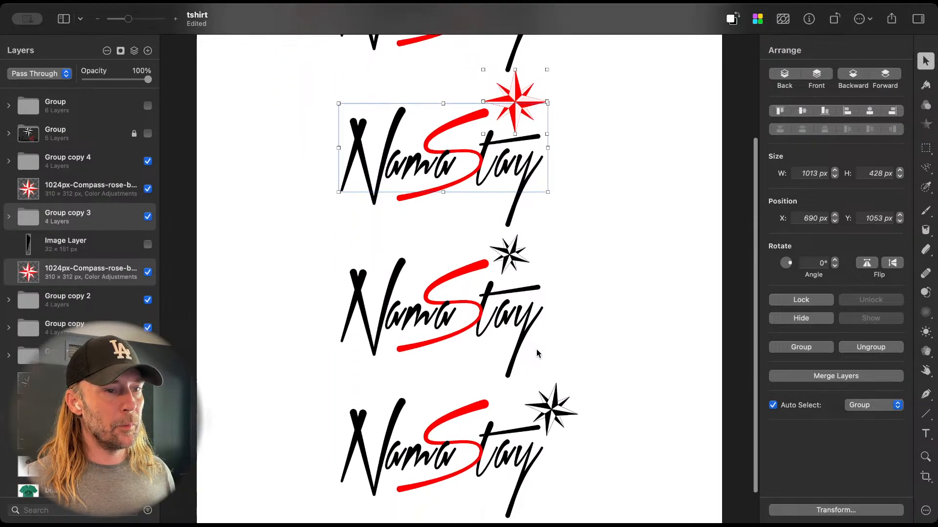
drag(301, 249, 579, 454)
scroll(606, 228, up, 3)
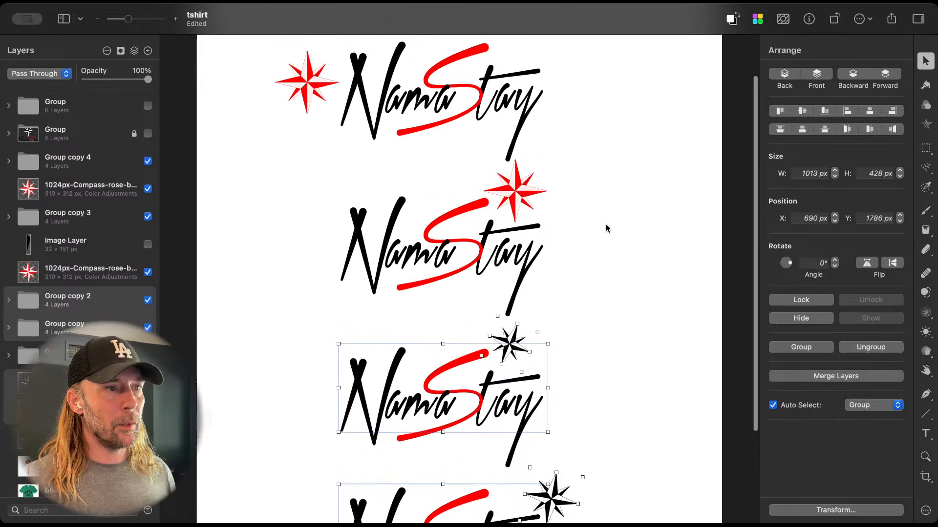
click(607, 228)
drag(519, 343, 641, 224)
Step: Group the two lower NamaStay logos with their black compasses and hide the group
drag(297, 344, 583, 521)
key(super+g)
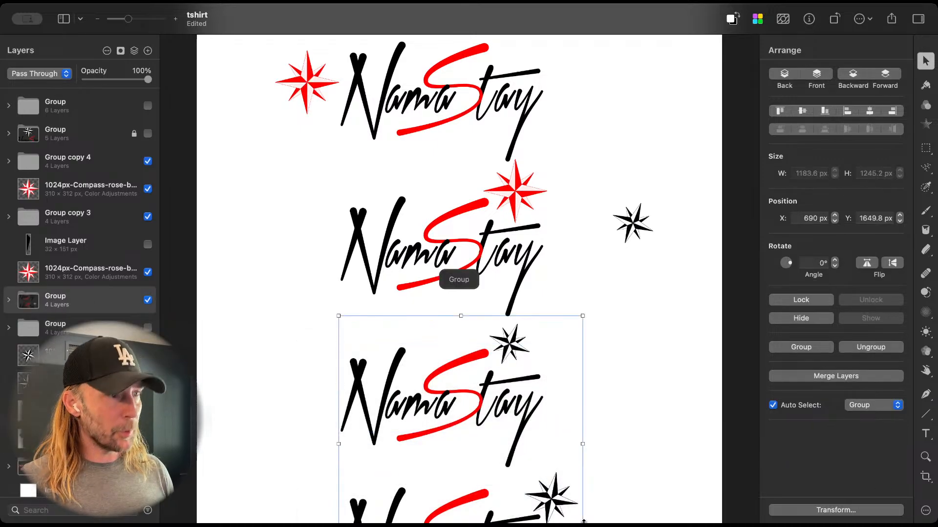
click(147, 300)
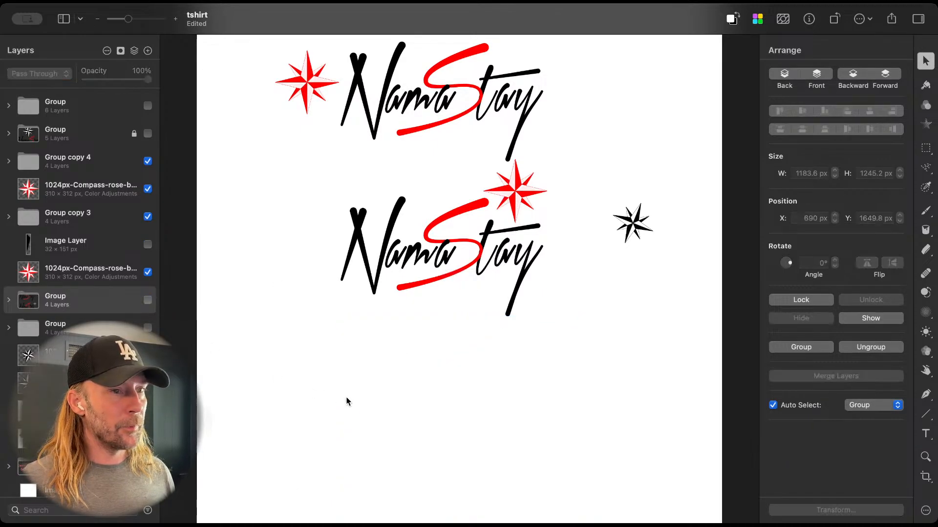
Step: Move the second NamaStay logo and its red compass down the page, well clear of the top logo
drag(291, 189, 681, 337)
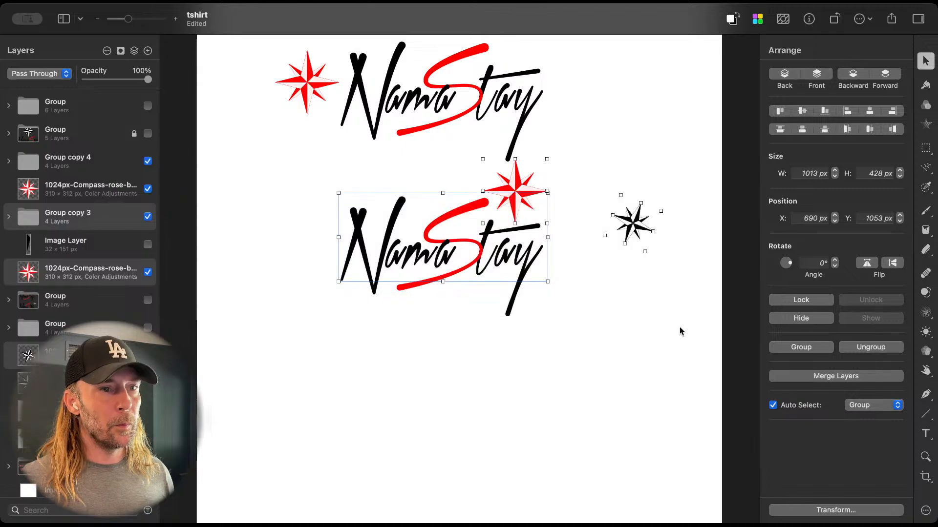
drag(510, 254, 507, 398)
drag(249, 175, 673, 321)
drag(516, 183, 516, 409)
Step: Move the spare black compass beneath the top logo's red compass and set its rotation angle to 0°
drag(644, 444, 321, 184)
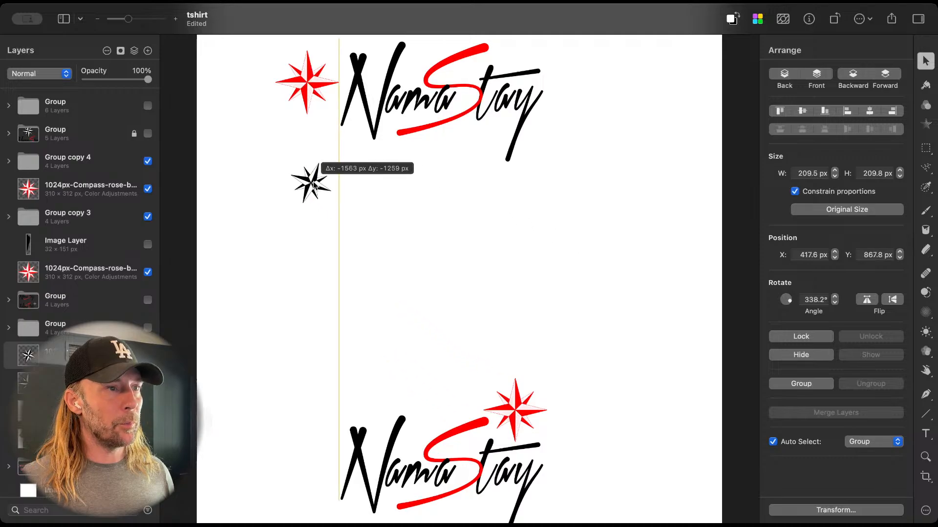
click(806, 300)
text(0)
key(Return)
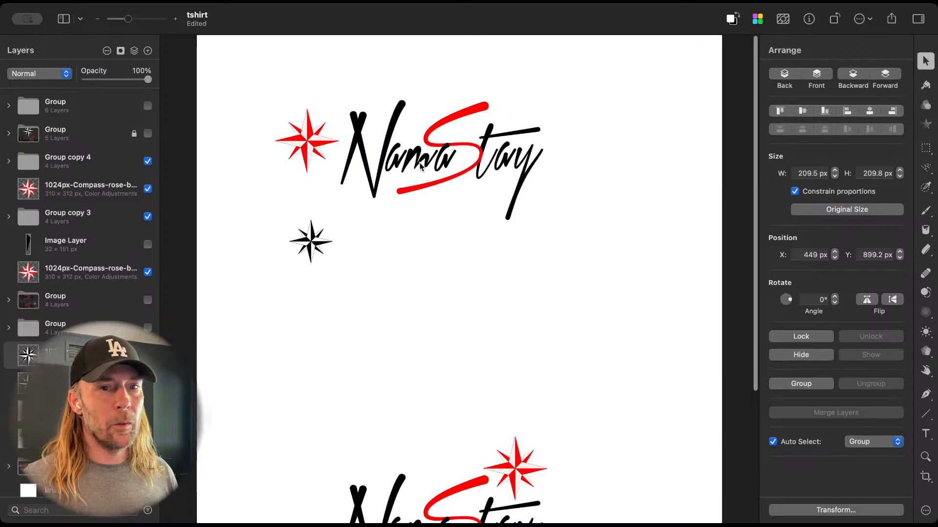
Step: Move the spare black compass away from the top logo to about X 1197, Y 1516 px
scroll(420, 167, up, 3)
scroll(420, 167, up, 3)
scroll(420, 168, left, 3)
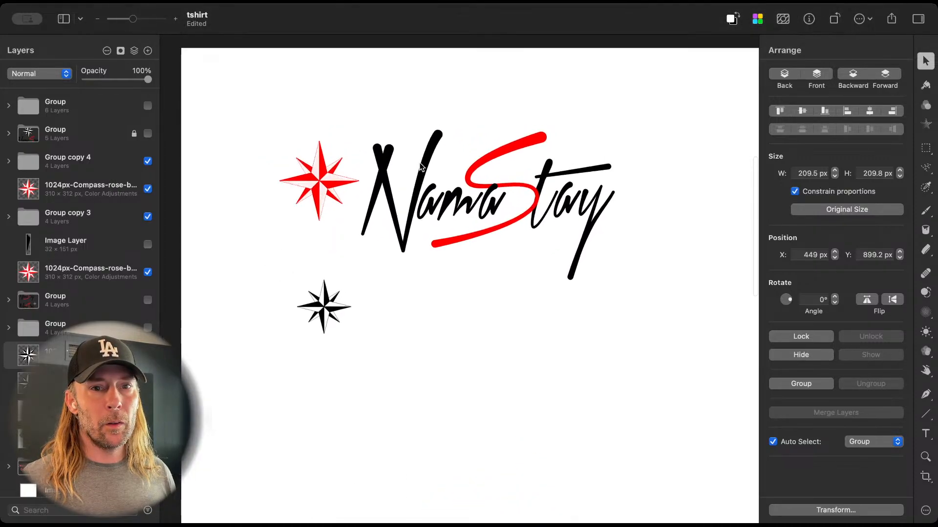
drag(327, 305, 521, 464)
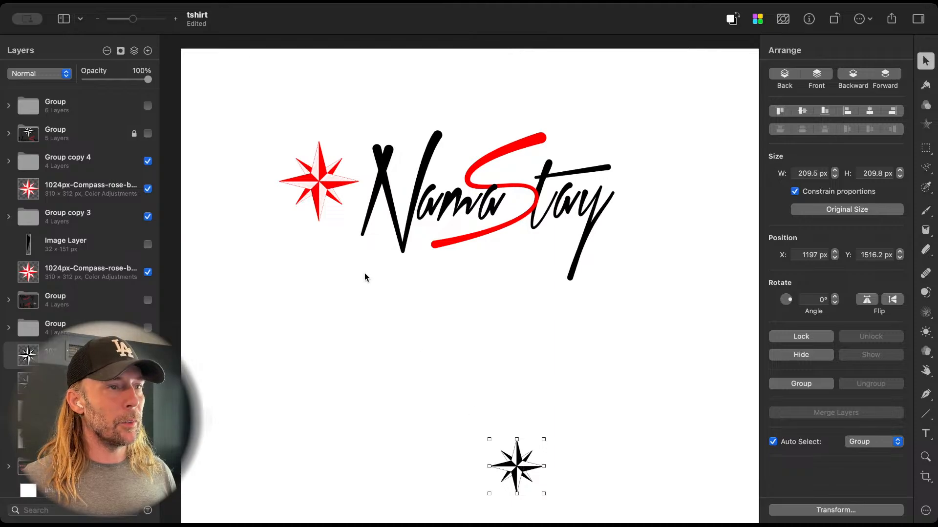
Step: Move the top logo's red compass closer to the N, at about X 406, Y 417 px
scroll(406, 299, right, 2)
scroll(406, 299, up, 2)
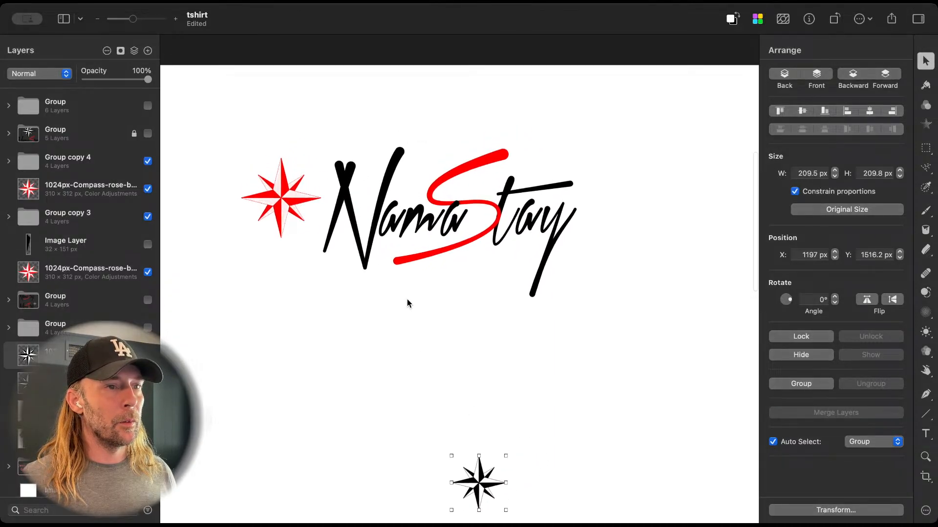
scroll(406, 299, right, 1)
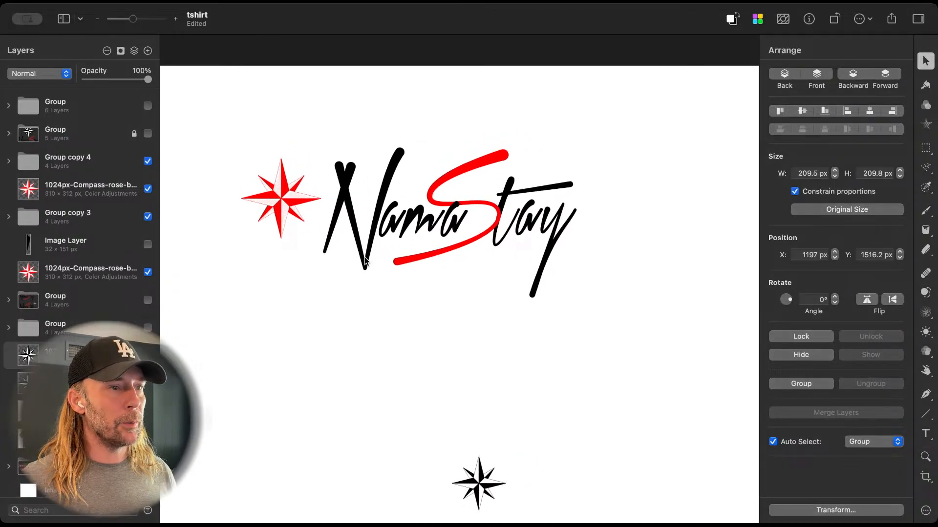
drag(279, 196, 293, 215)
scroll(268, 352, right, 1)
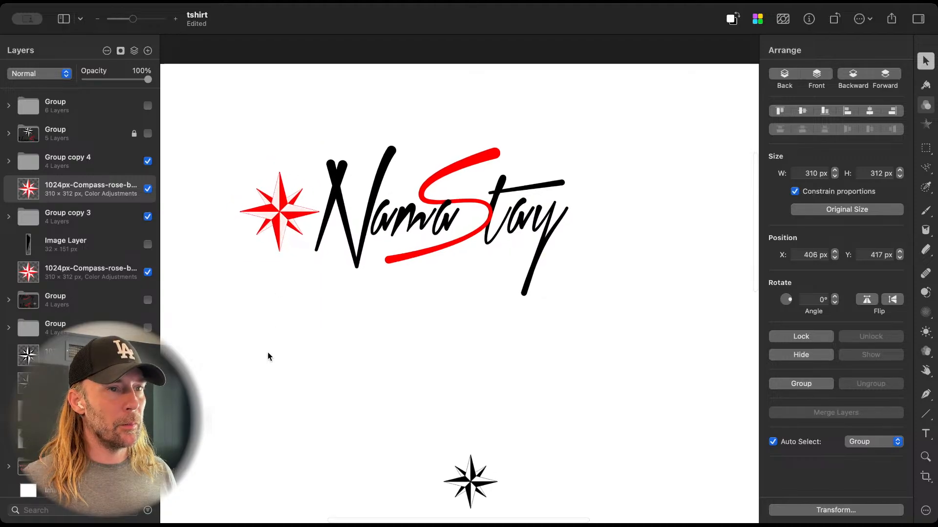
scroll(268, 351, up, 1)
scroll(268, 349, left, 2)
scroll(269, 350, up, 1)
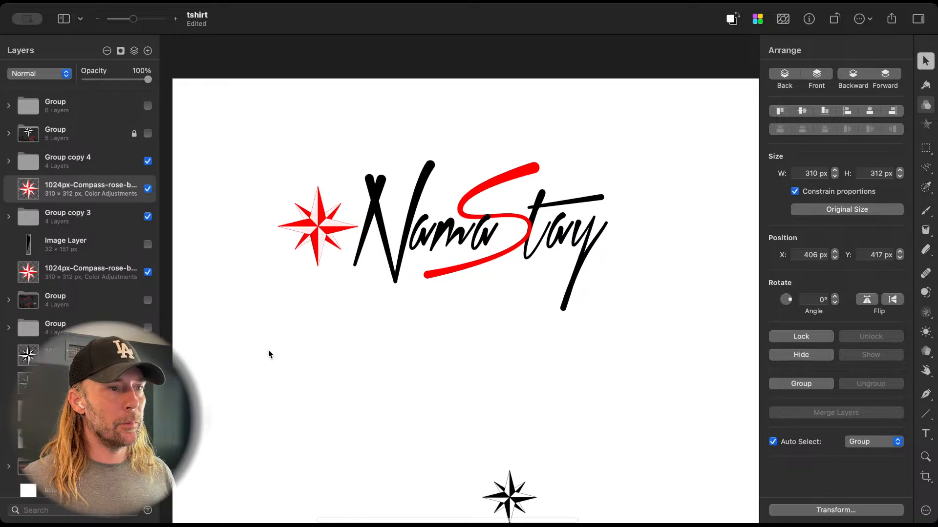
Step: Scale the top logo's red compass down to about 212.6 × 214 px and place it beside the N at about X 519, Y 367 px
click(319, 224)
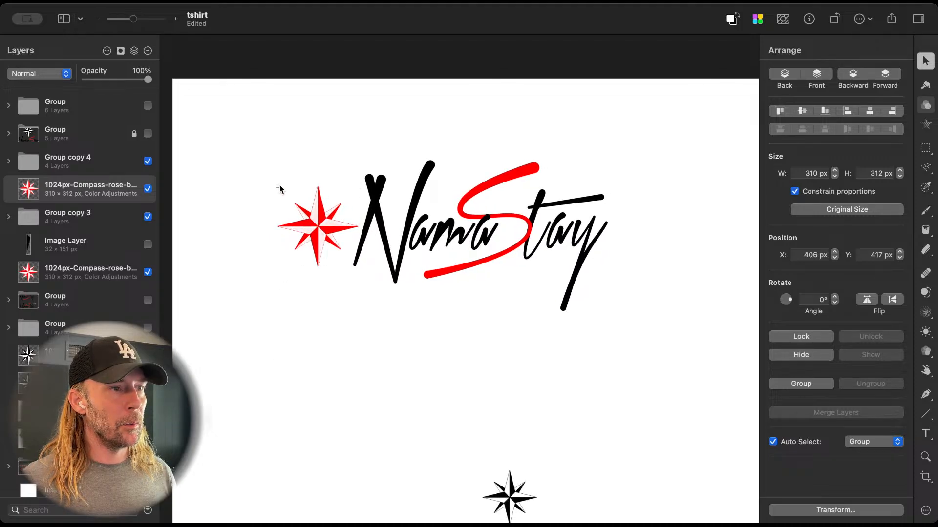
drag(278, 186, 340, 156)
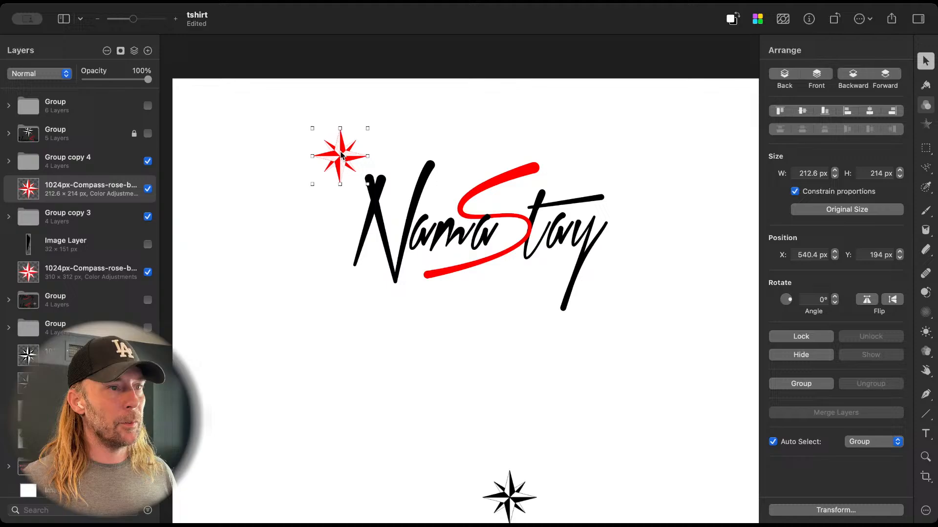
click(343, 214)
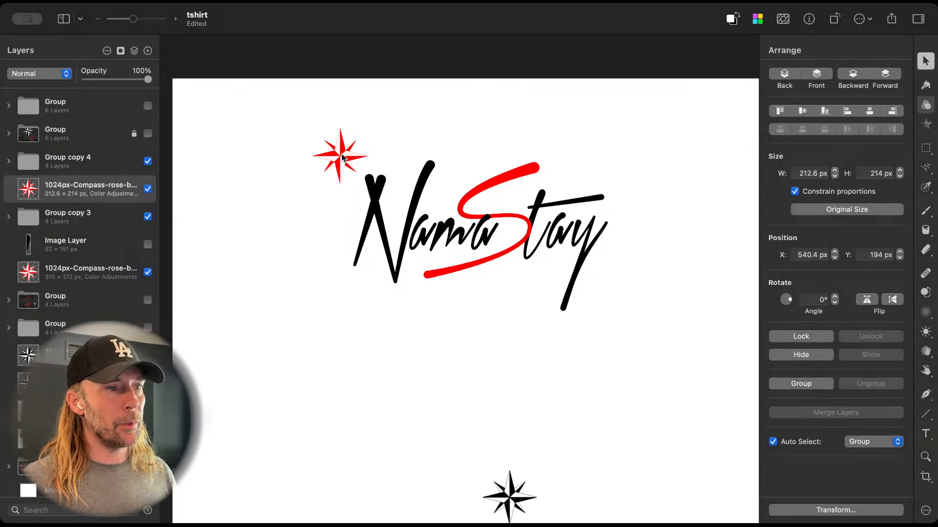
drag(340, 153, 336, 198)
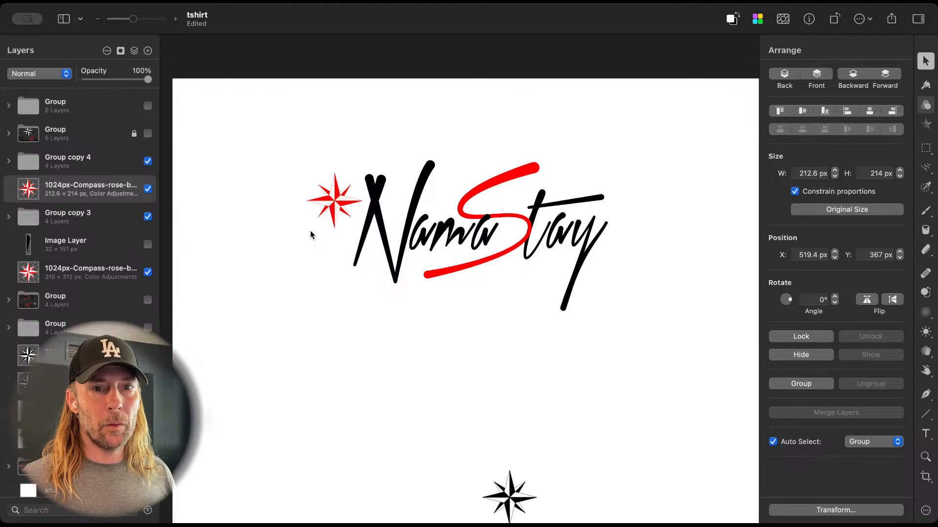
Step: Try the red compass between the N and S, shrunk to about 144 × 144.9 px, and undo the resize and move
drag(333, 200, 442, 184)
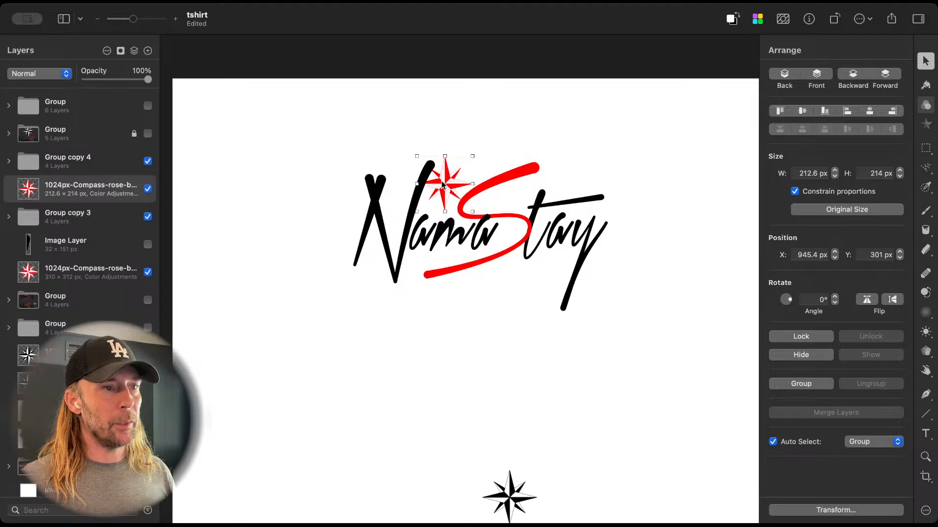
drag(416, 155, 455, 194)
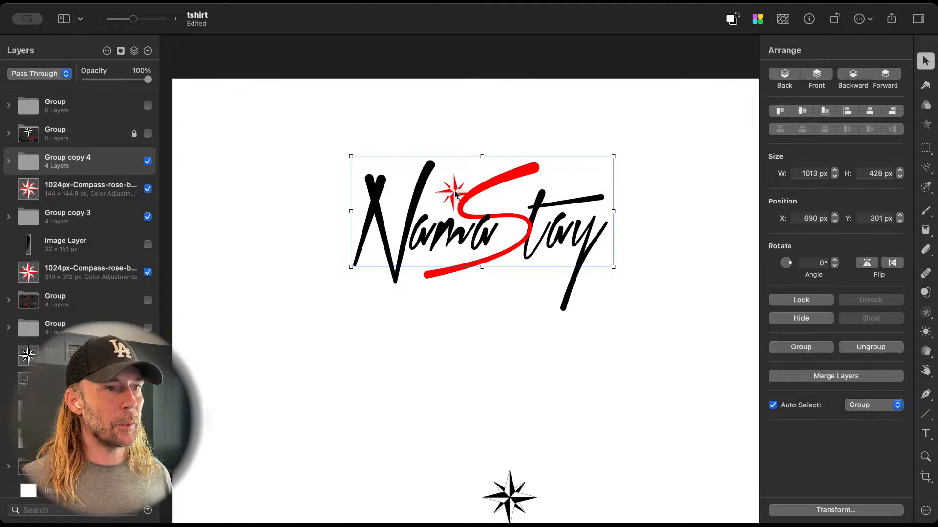
key(super+z)
key(super+z)
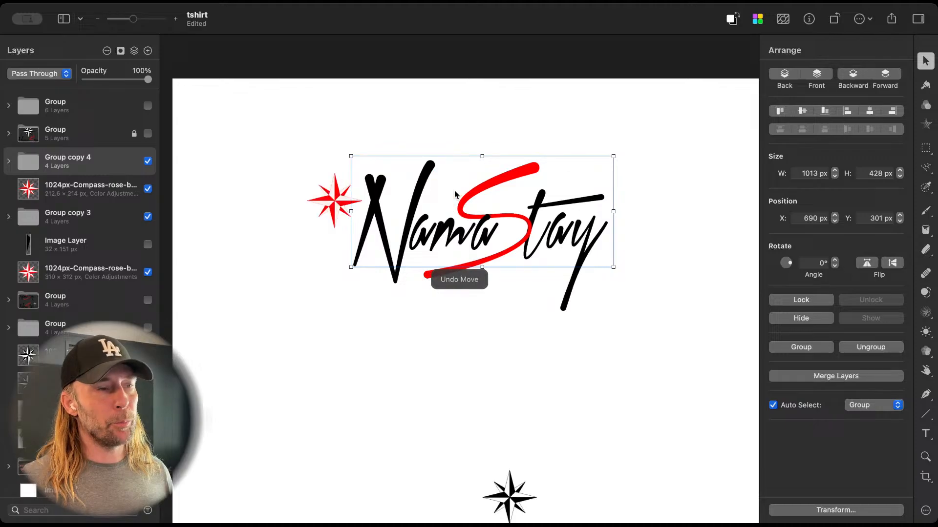
Step: Try the red compass at its 212.6 px width between the N and S, about X 929, Y 333 px, and undo the move
click(327, 200)
drag(329, 198, 437, 194)
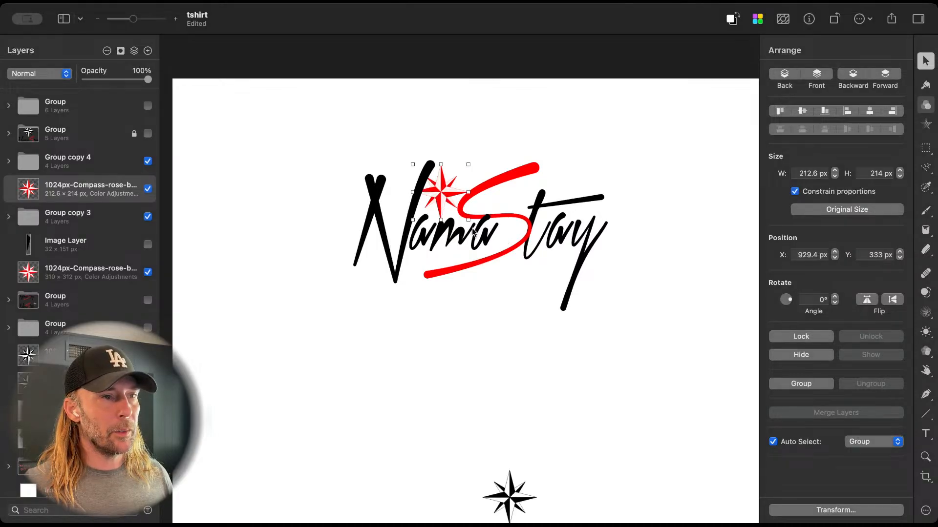
key(super+z)
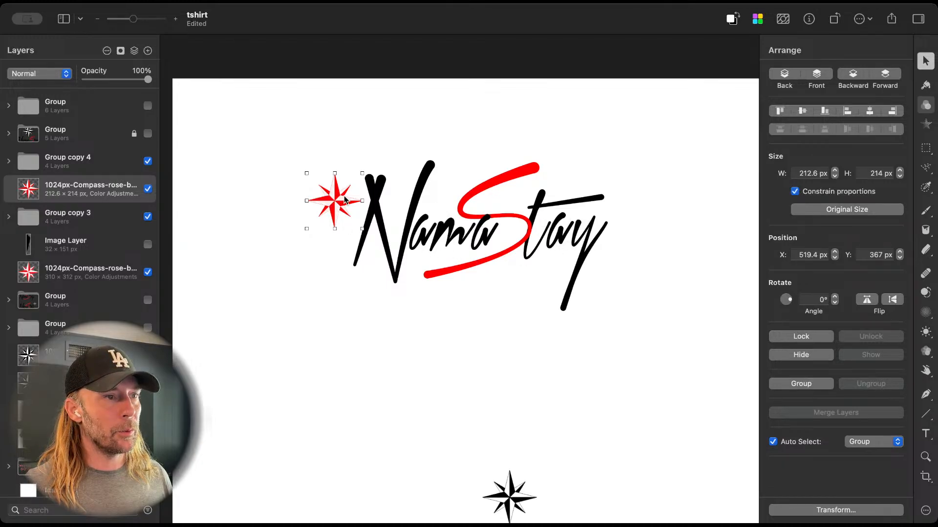
Step: Place the red compass above the "tay" of the top logo at about X 1438, Y 194 px, comparing the logo without it
scroll(345, 200, down, 3)
scroll(345, 200, up, 1)
scroll(345, 198, down, 2)
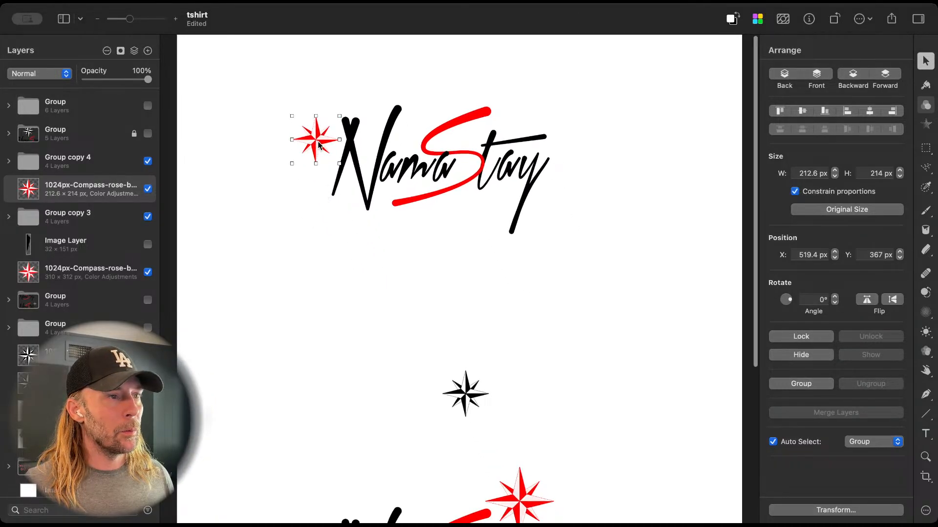
drag(318, 144, 520, 105)
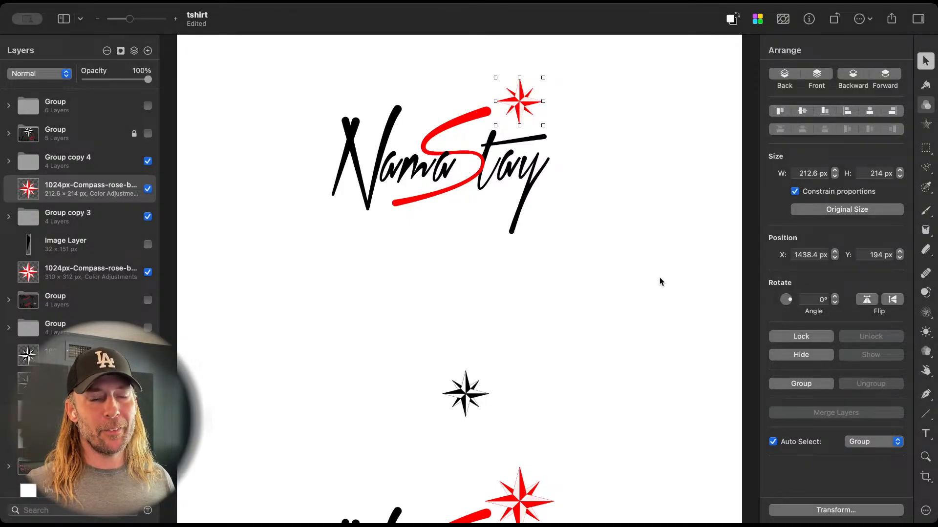
drag(520, 104, 605, 258)
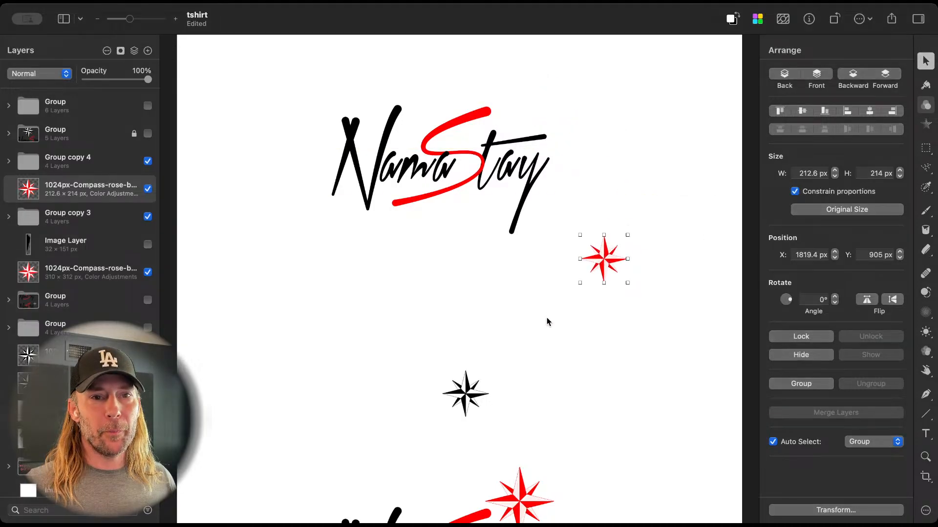
drag(608, 260, 533, 106)
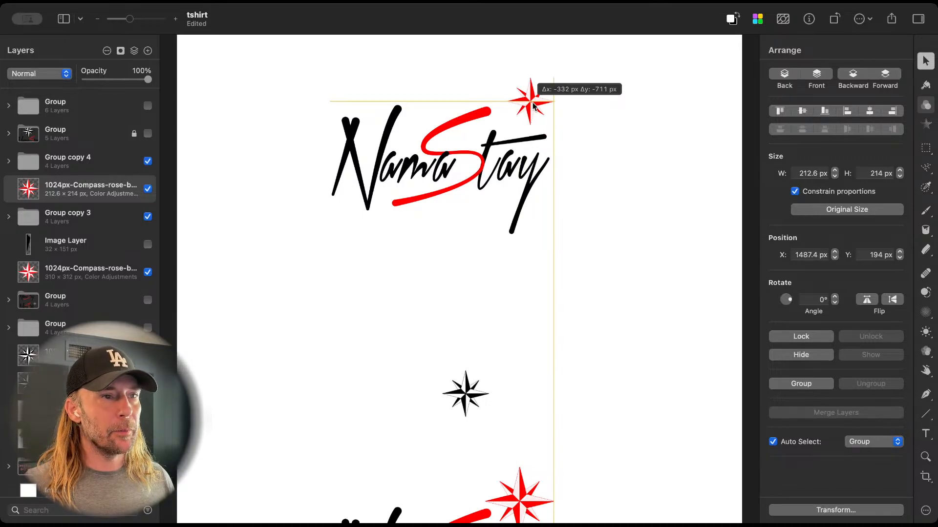
drag(533, 105, 522, 106)
Step: Reduce the font size of the top logo's N to 250 px
click(354, 144)
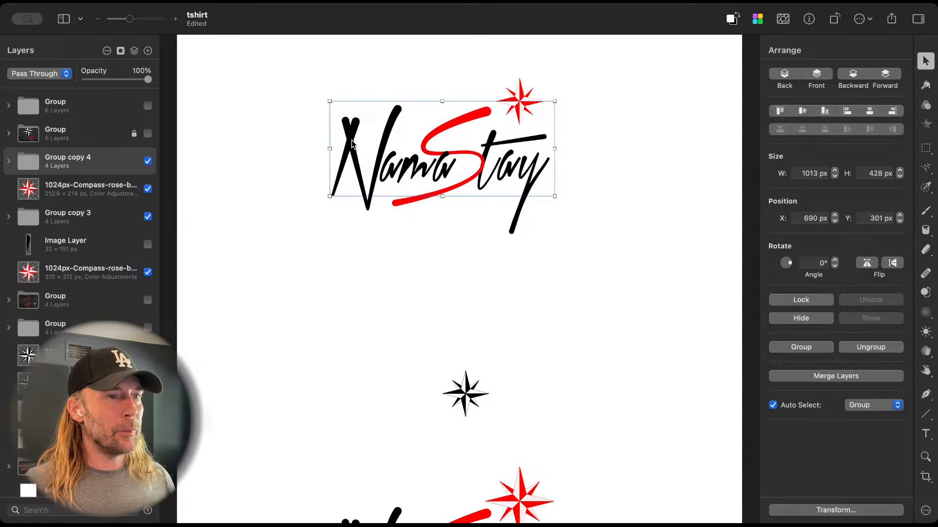
click(352, 143)
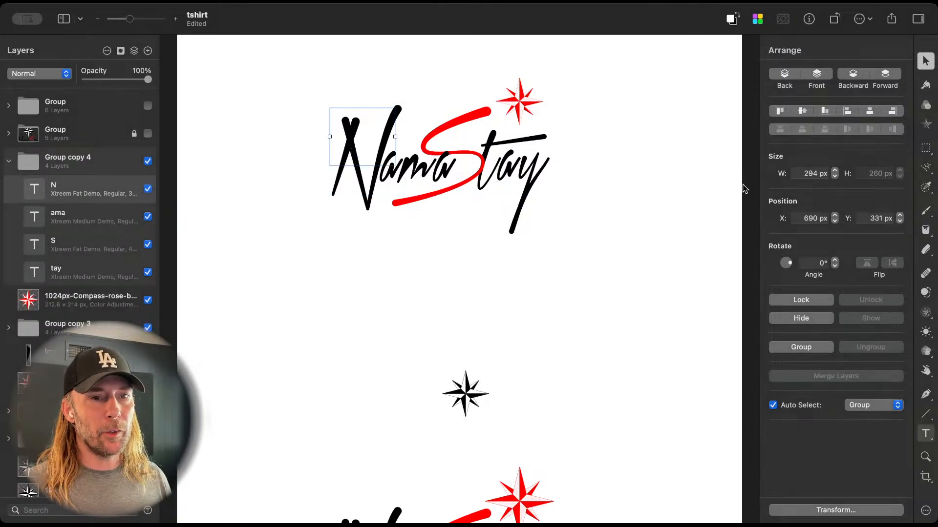
key(t)
drag(825, 170, 815, 174)
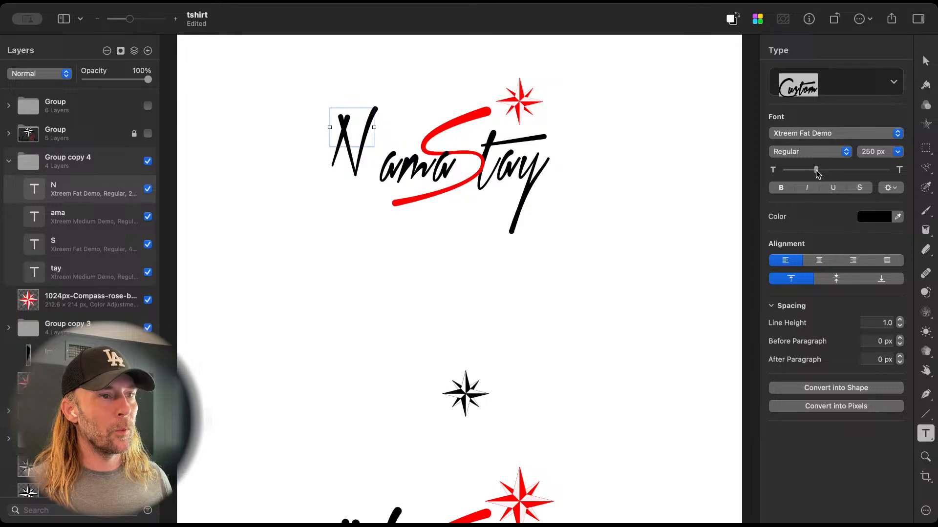
Step: Ungroup the top logo's wordmark into its separate text layers
key(v)
click(345, 131)
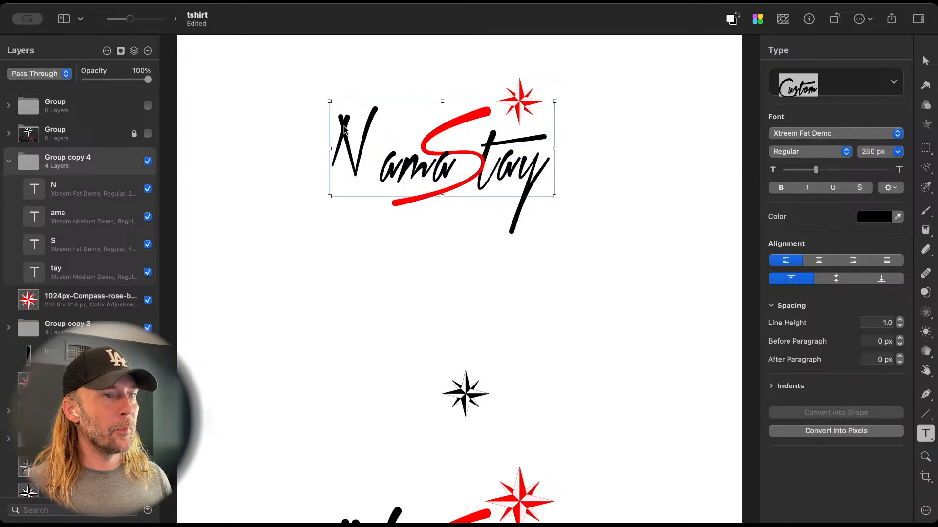
right_click(86, 169)
click(110, 188)
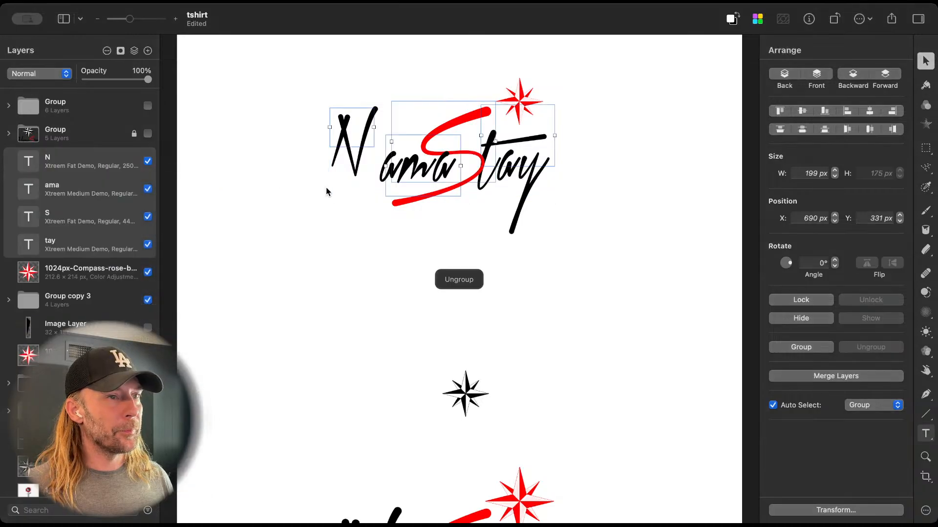
Step: Move the smaller N alone against "ama" in the top logo, at X 746, Y 396 px
drag(344, 126, 350, 137)
key(super+z)
click(344, 124)
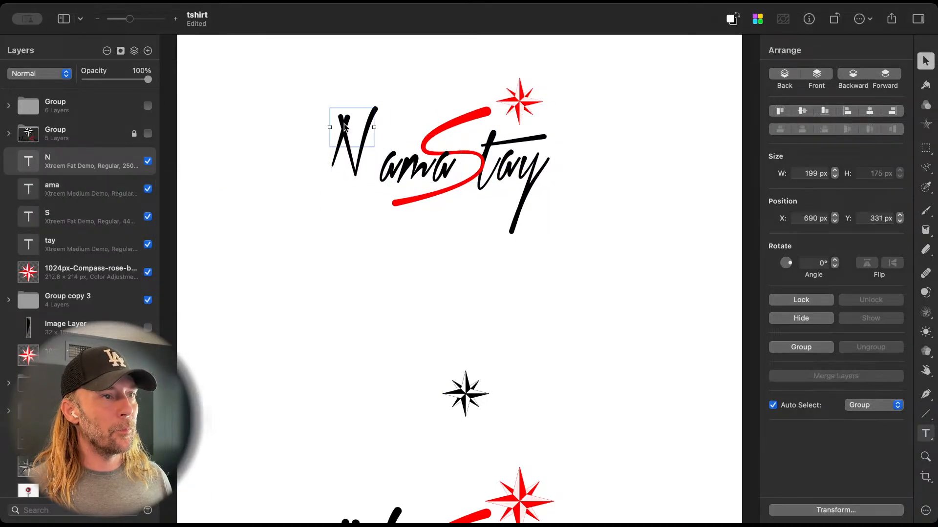
double_click(348, 132)
key(Escape)
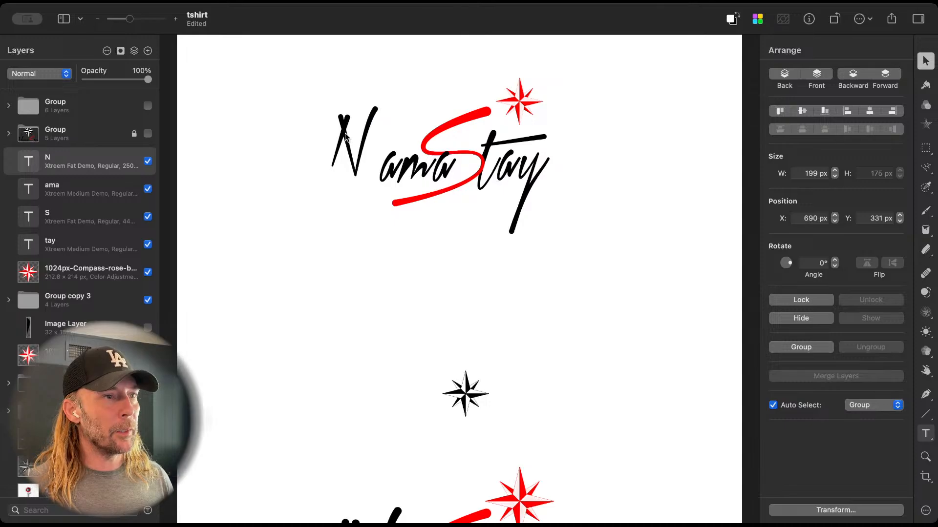
drag(344, 130, 356, 143)
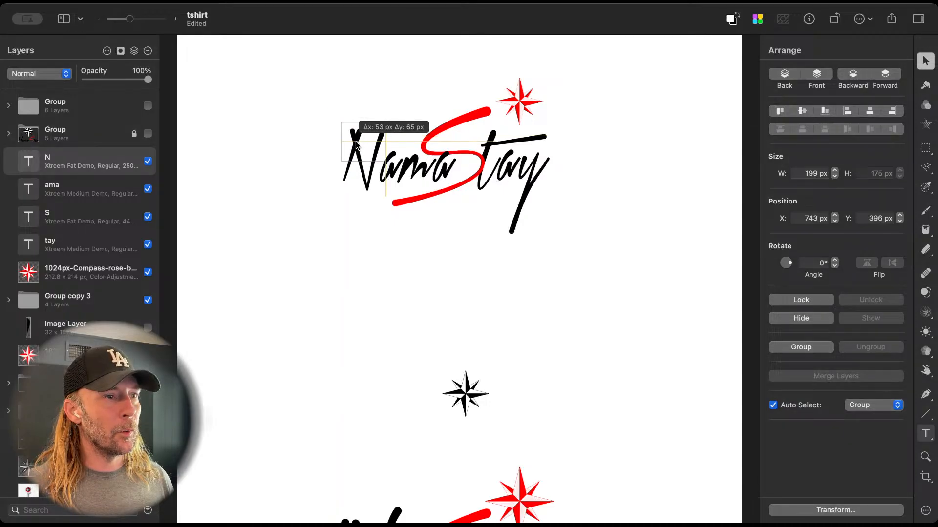
key(Right)
key(Right)
key(Right)
key(Right)
key(Right)
key(Right)
key(Right)
key(Right)
key(Right)
key(Right)
key(Right)
key(Right)
key(Right)
key(Right)
key(Right)
key(Right)
key(Right)
key(Right)
key(Right)
key(Right)
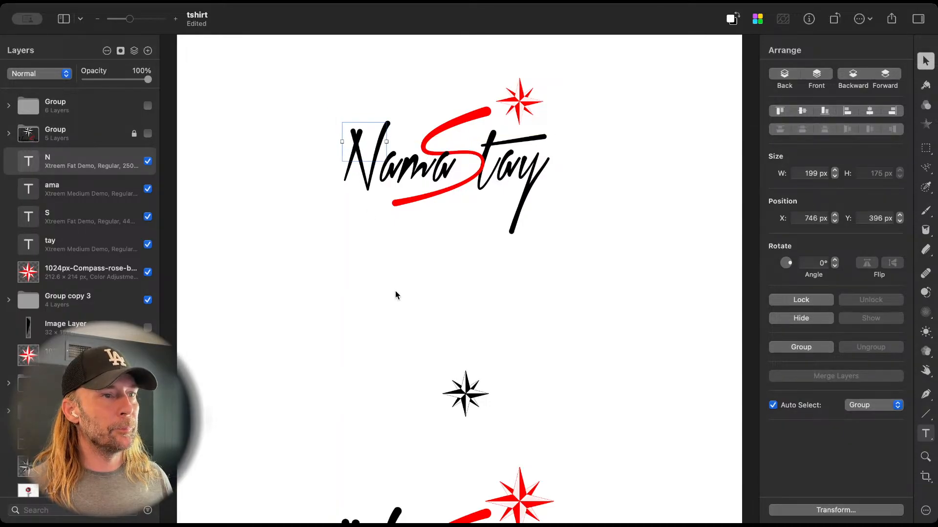
Step: Nudge the top logo's N down and against "ama" to X 756, Y 416 px
key(Down)
key(Down)
key(Down)
key(Down)
key(Down)
key(Down)
key(Down)
key(Down)
key(Down)
key(Down)
key(Down)
key(Down)
key(Down)
key(Down)
key(Down)
key(Down)
key(Down)
key(Down)
key(Down)
key(Down)
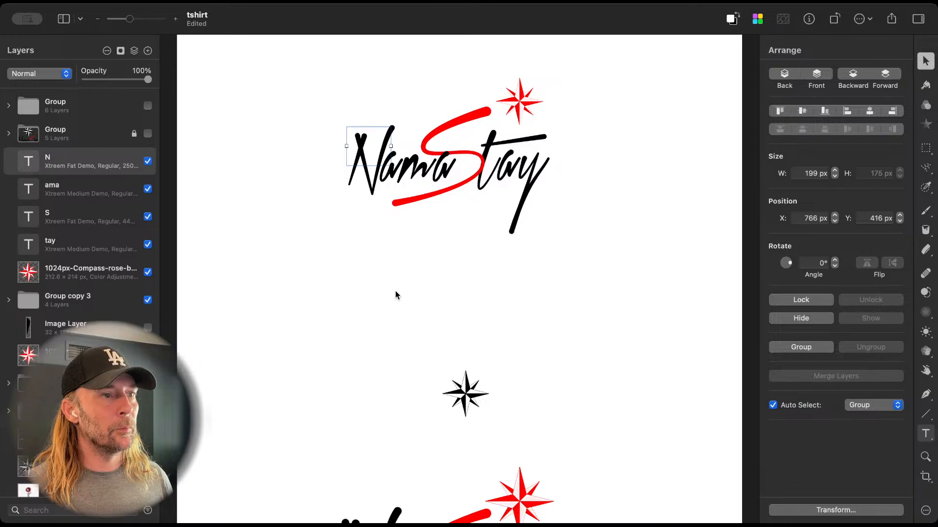
key(Left)
key(Left)
key(Left)
key(Left)
key(Left)
key(Left)
key(Left)
key(Left)
key(Left)
key(Left)
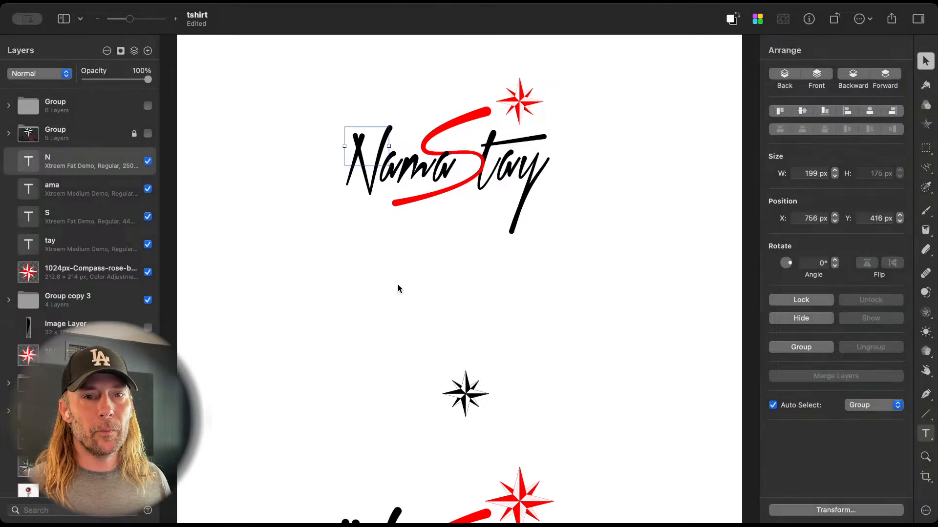
click(398, 284)
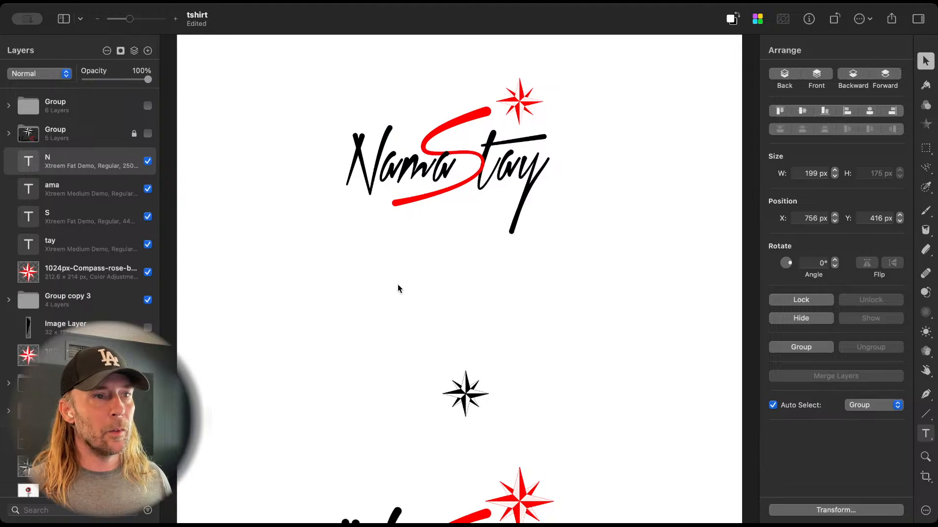
Step: Reposition the red compass above the top logo's "tay" at Y 210 px, comparing it with the lower logo
click(521, 103)
drag(522, 105, 522, 116)
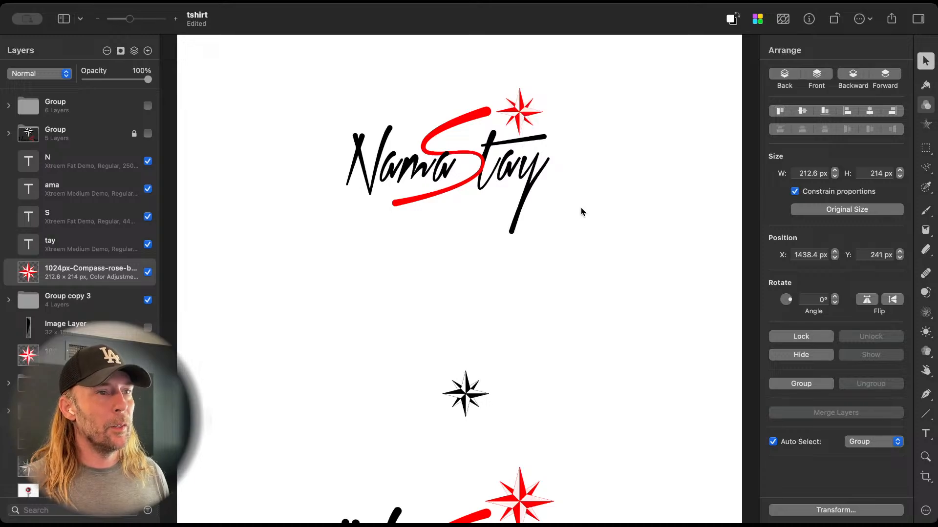
scroll(582, 212, down, 5)
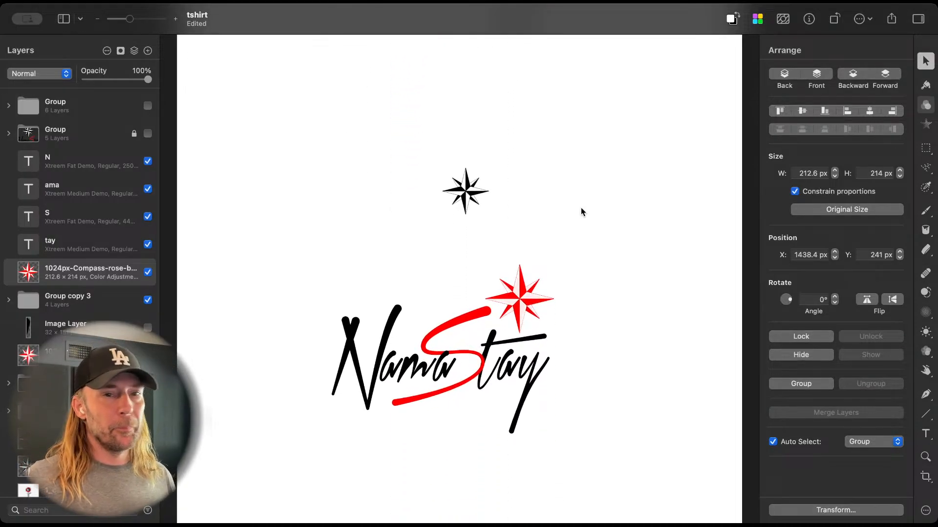
scroll(581, 212, up, 5)
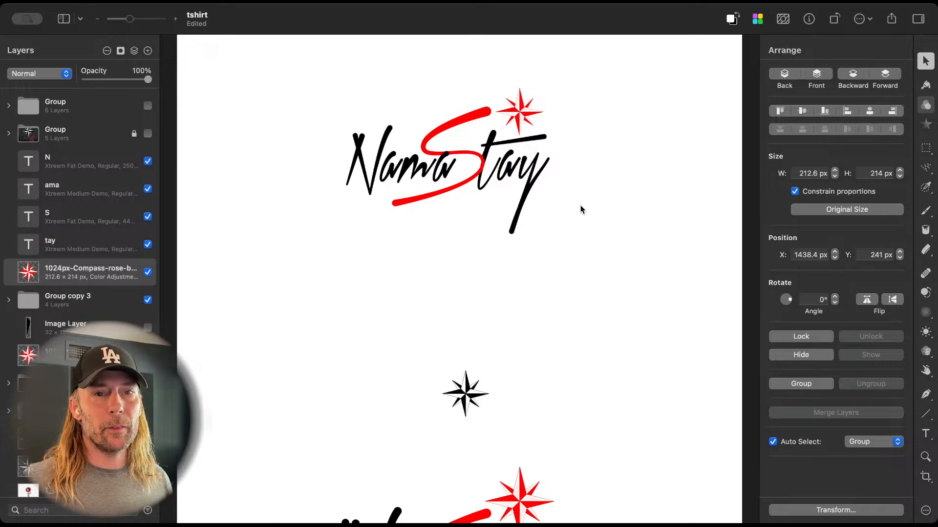
click(521, 111)
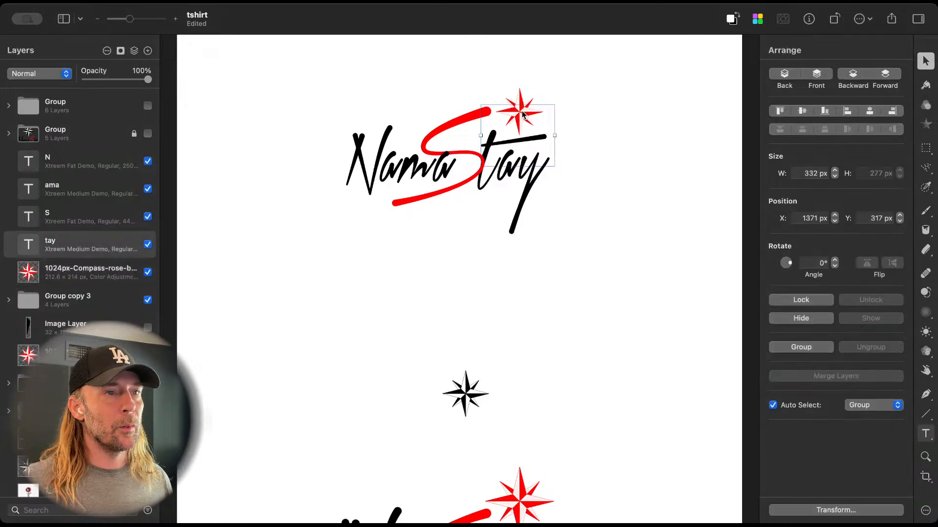
click(521, 107)
drag(521, 98, 521, 91)
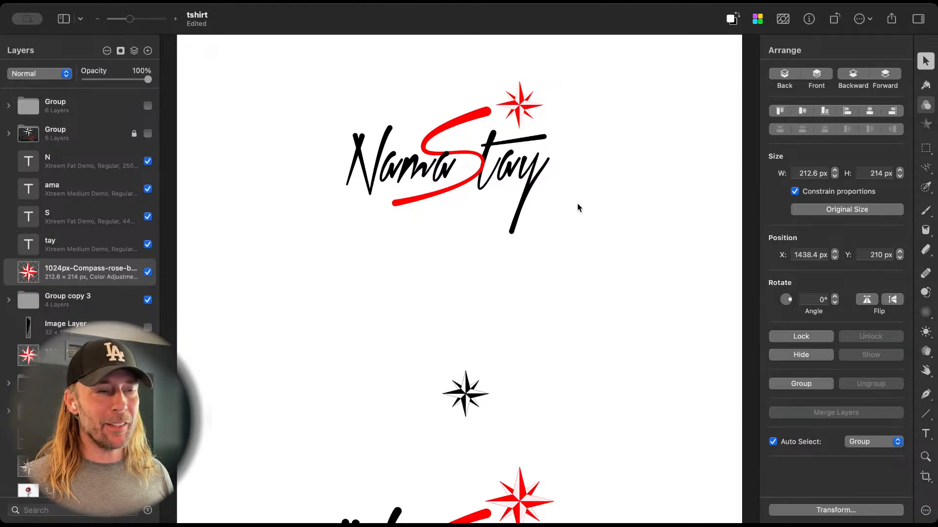
Step: Try rotating the top logo's red compass to 327.2° and undo the rotation
click(521, 111)
click(521, 111)
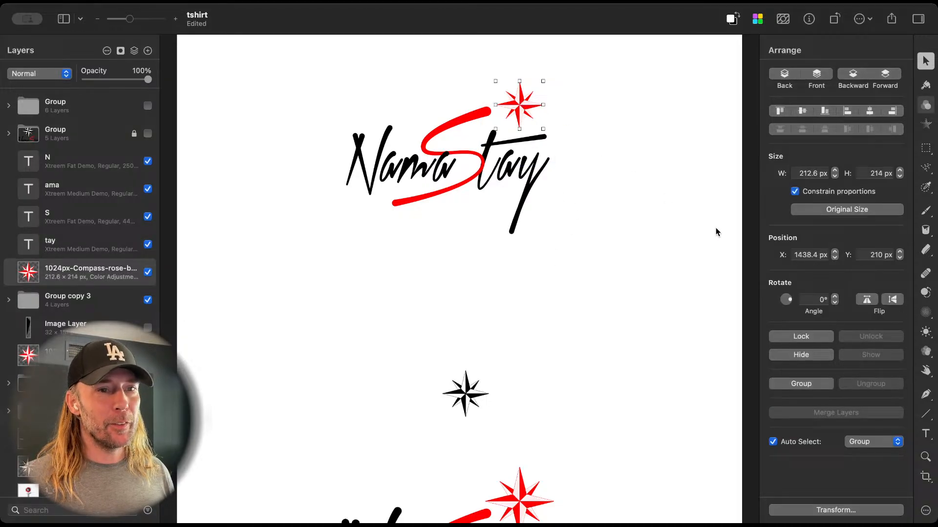
drag(789, 299, 792, 304)
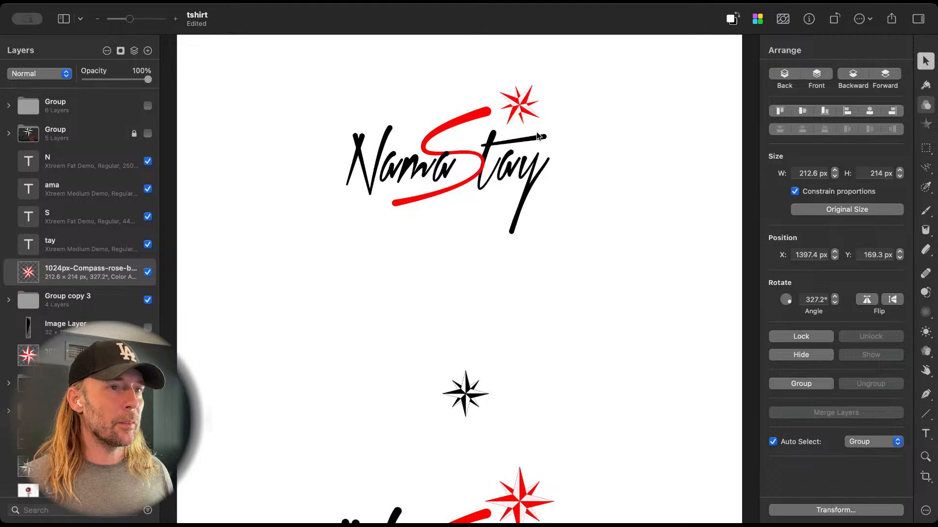
key(super+z)
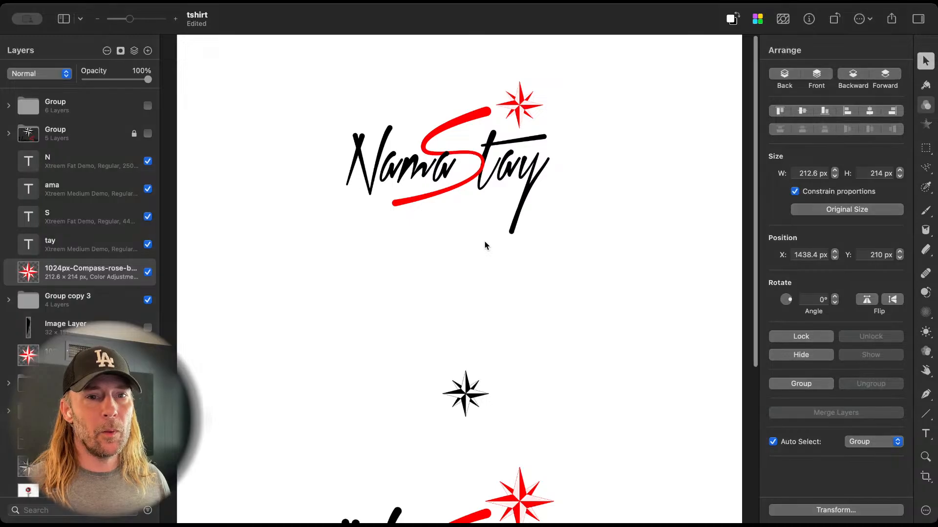
Step: Select all the lettering layers of the top NamaStay logo together with its red compass
scroll(487, 239, up, 2)
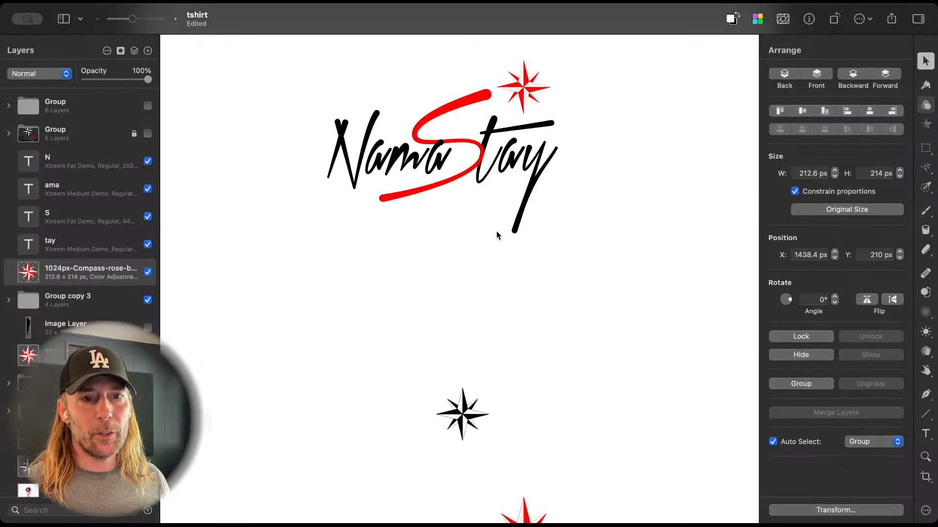
scroll(497, 256, up, 3)
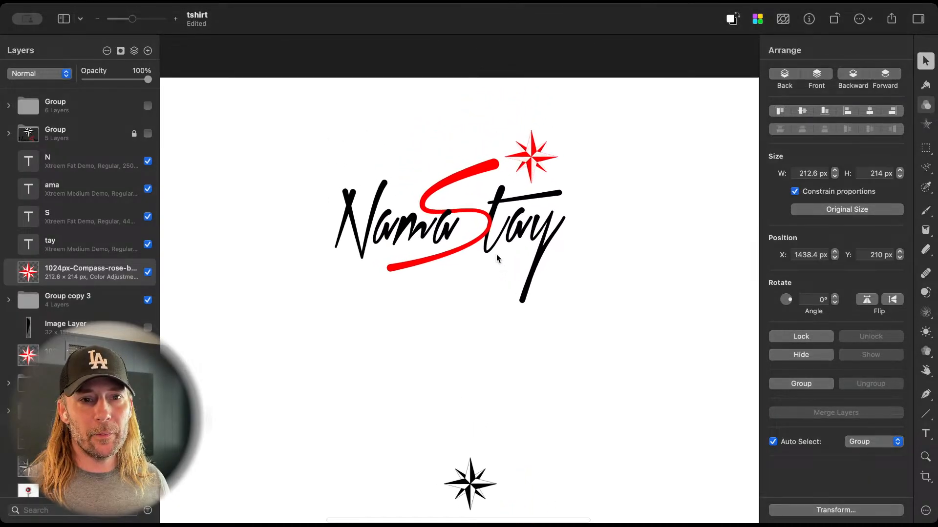
scroll(496, 258, down, 1)
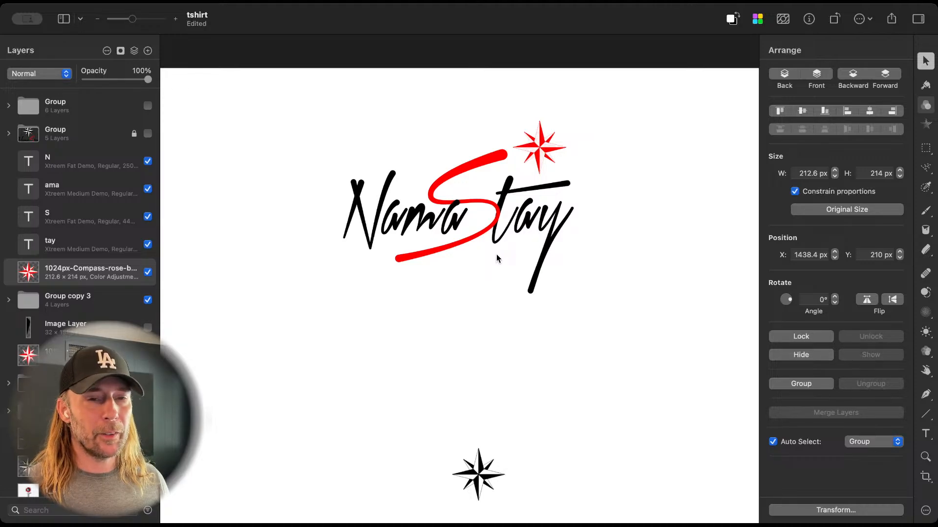
drag(300, 119, 629, 297)
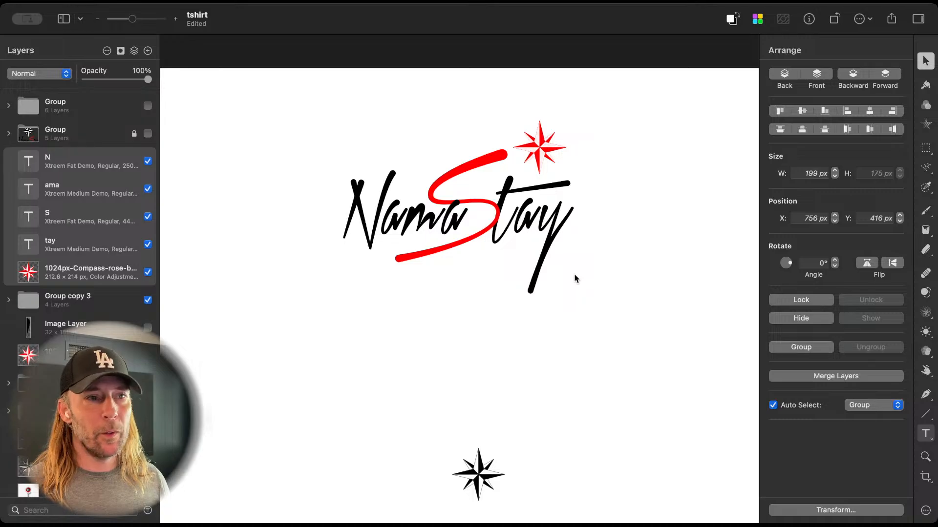
Step: Raise only the red compass of the top logo to Y 179 px
click(539, 147)
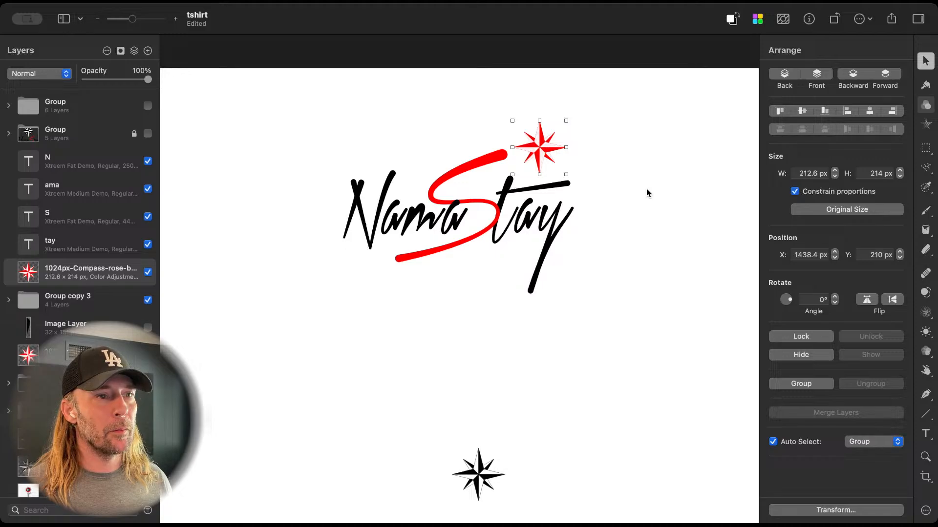
key(Up)
key(Up)
key(Up)
key(Up)
key(Up)
key(Up)
key(Up)
key(Up)
key(Up)
key(Up)
key(Up)
key(shift+Up)
key(shift+Up)
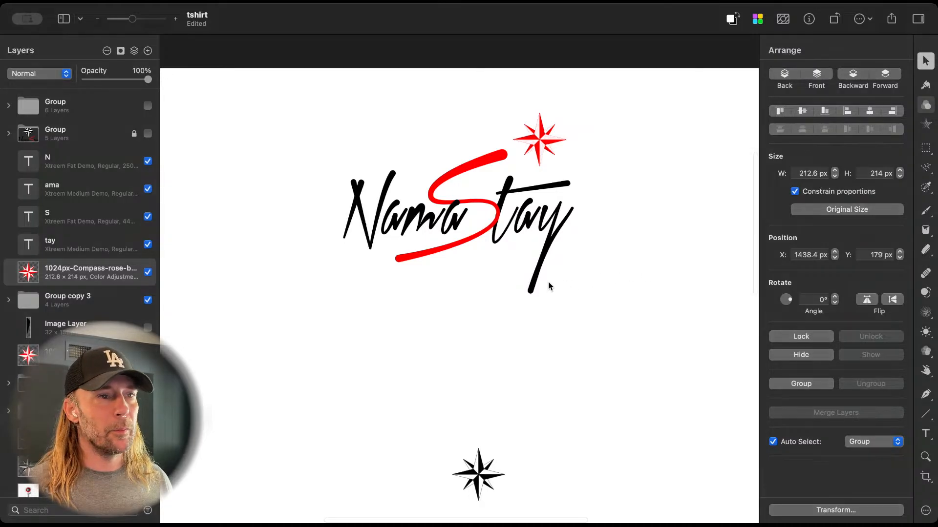
scroll(548, 285, up, 3)
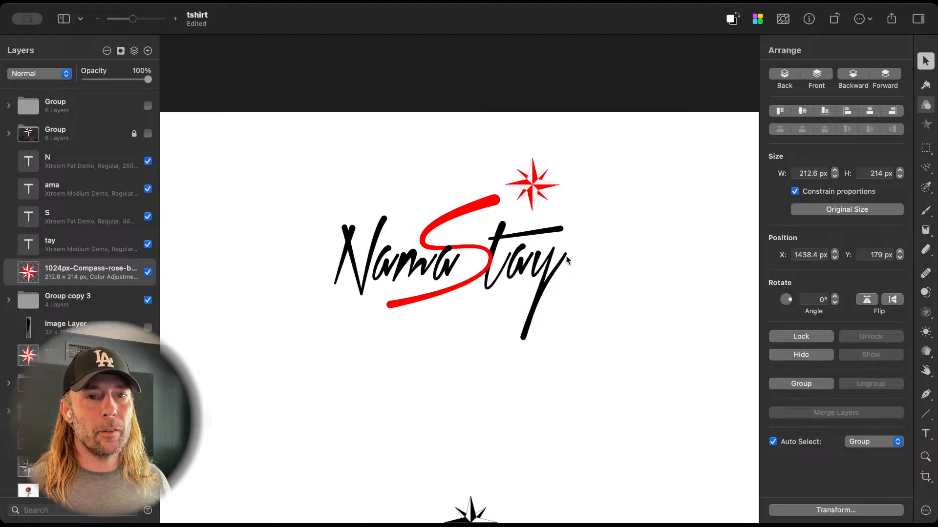
Step: Lower the top logo's red compass closer to "tay", to Y 196 px
click(533, 184)
key(Down)
key(Down)
key(Down)
key(Down)
key(Down)
key(Down)
key(Down)
key(Down)
key(Down)
key(Down)
key(Down)
key(Down)
key(Down)
key(Down)
key(Down)
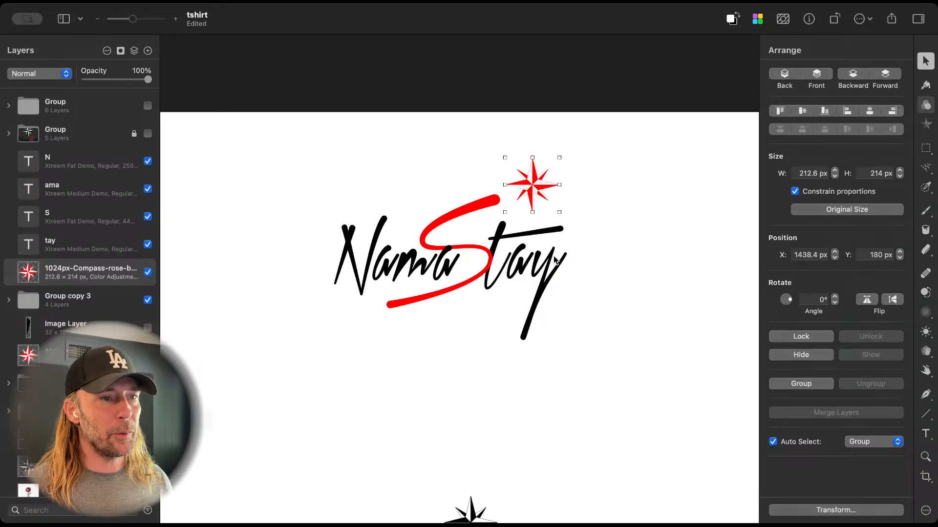
key(Down)
key(Down)
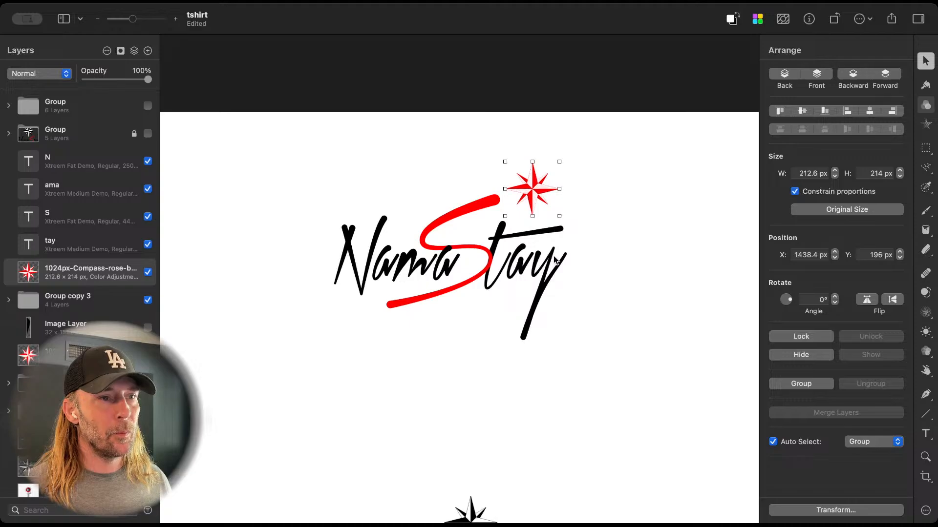
Step: Examine the top logo up close, checking the compass placement and where the red S meets the "tay" lettering
scroll(546, 208, up, 5)
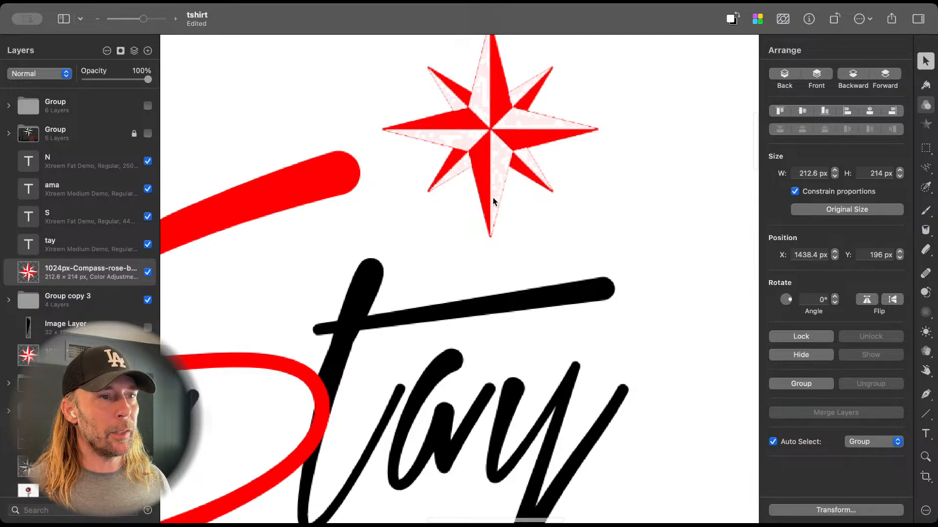
scroll(522, 152, down, 5)
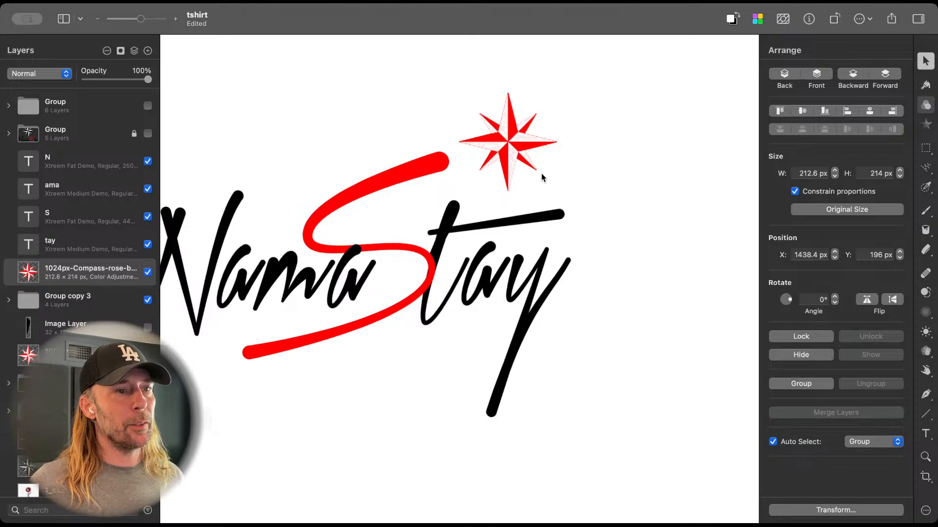
scroll(511, 171, down, 4)
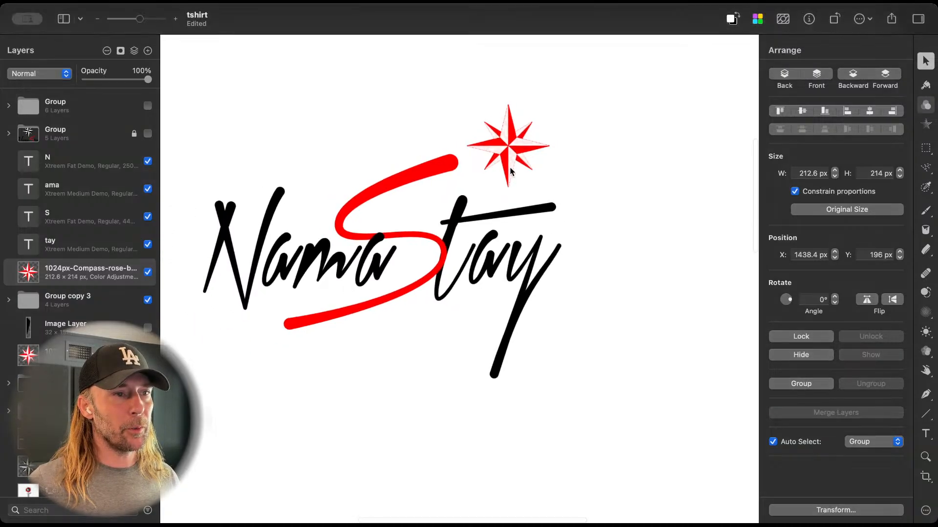
scroll(511, 171, up, 4)
scroll(510, 171, left, 3)
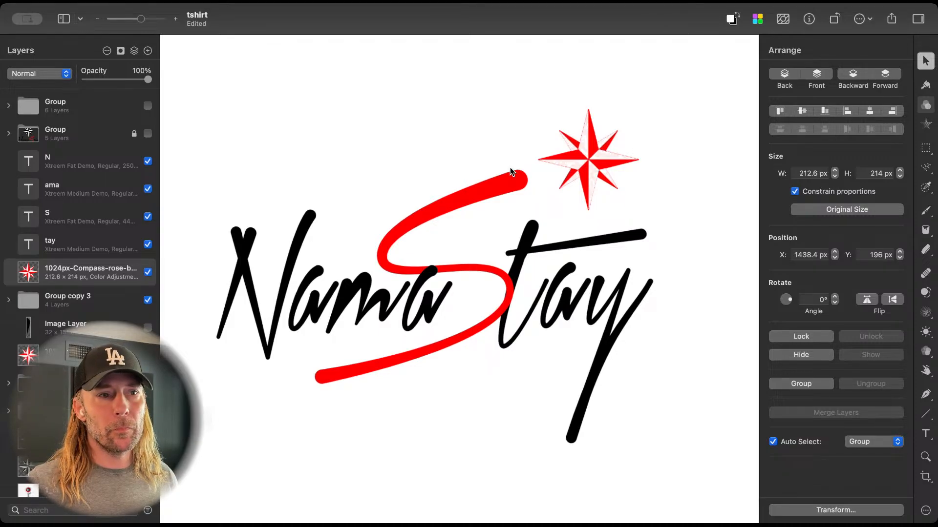
scroll(531, 152, down, 3)
scroll(532, 151, left, 2)
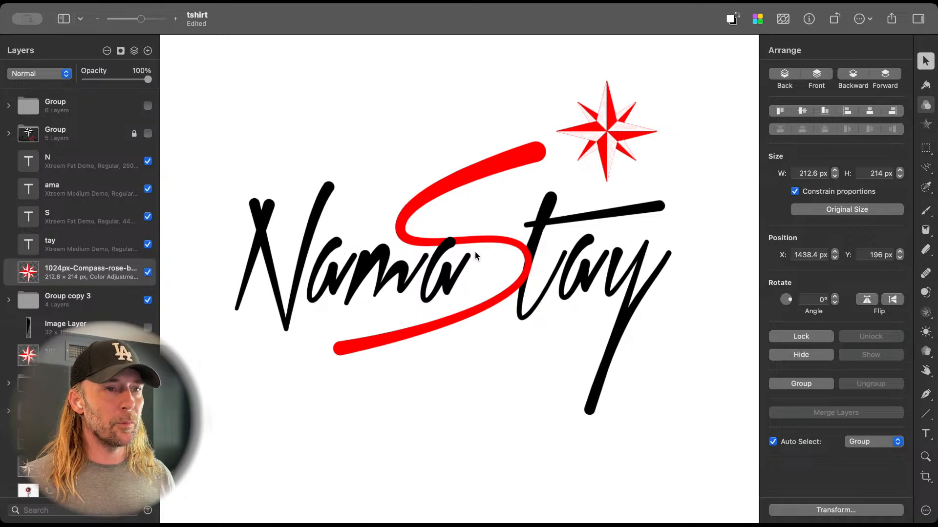
click(540, 218)
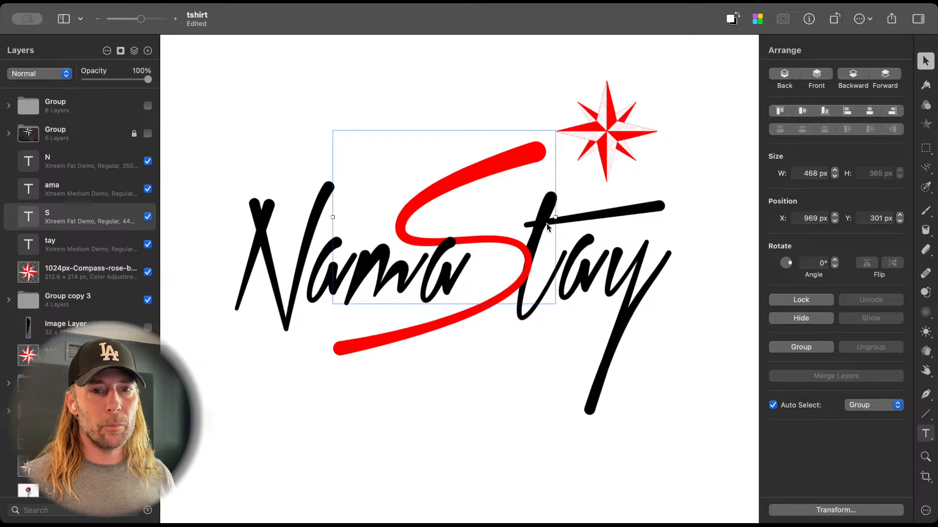